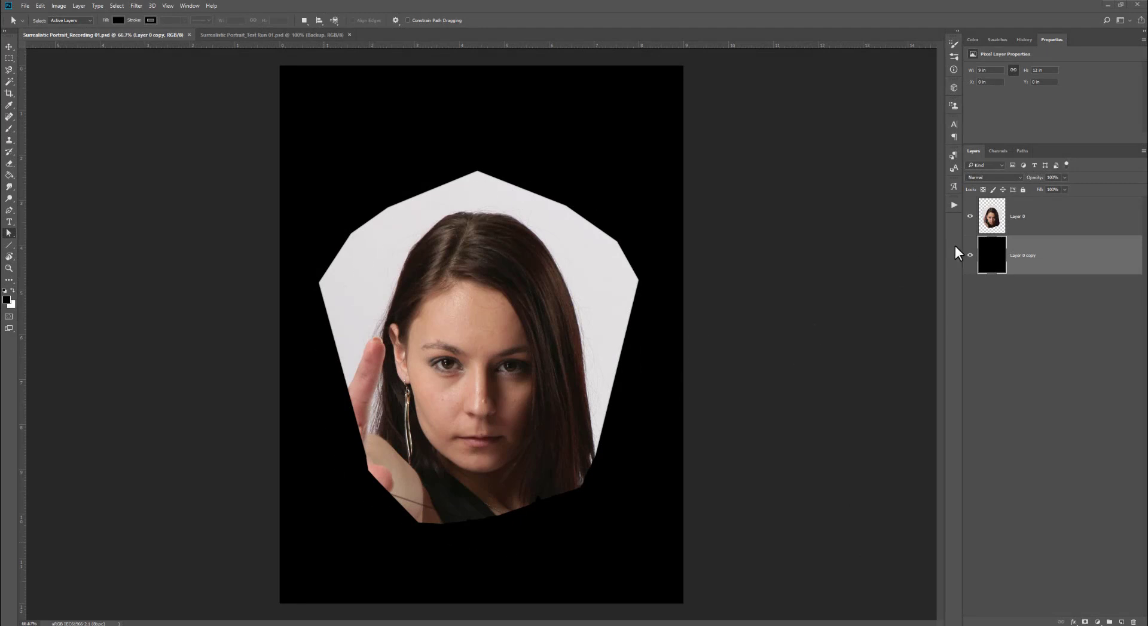
- Merge the portrait layer with the black background layer below it
click(1036, 226)
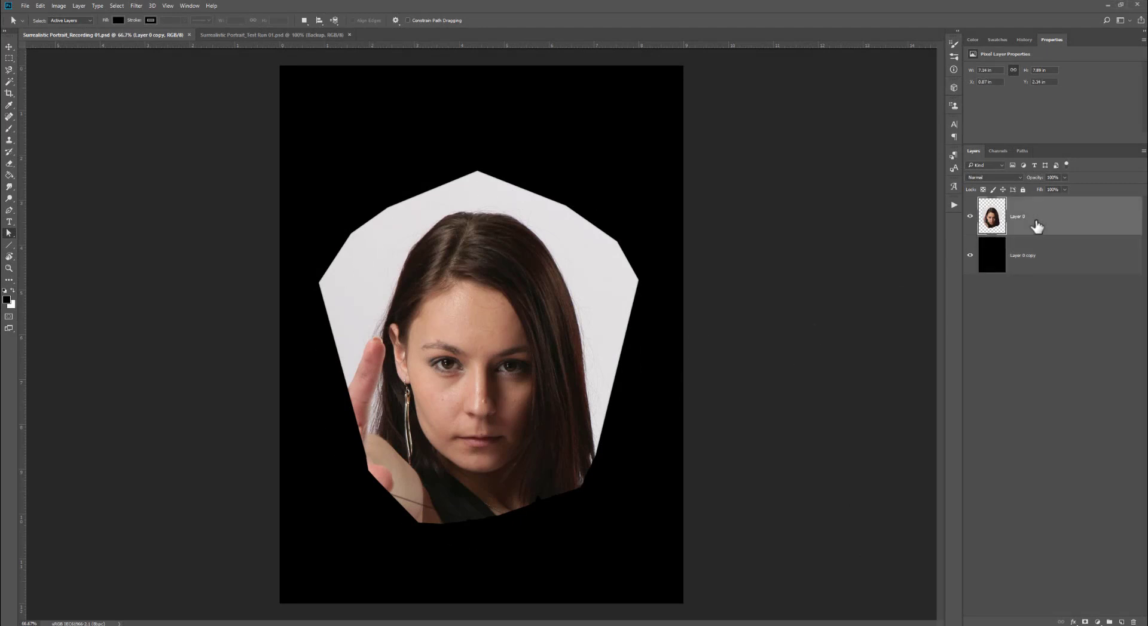
shift+click(1033, 257)
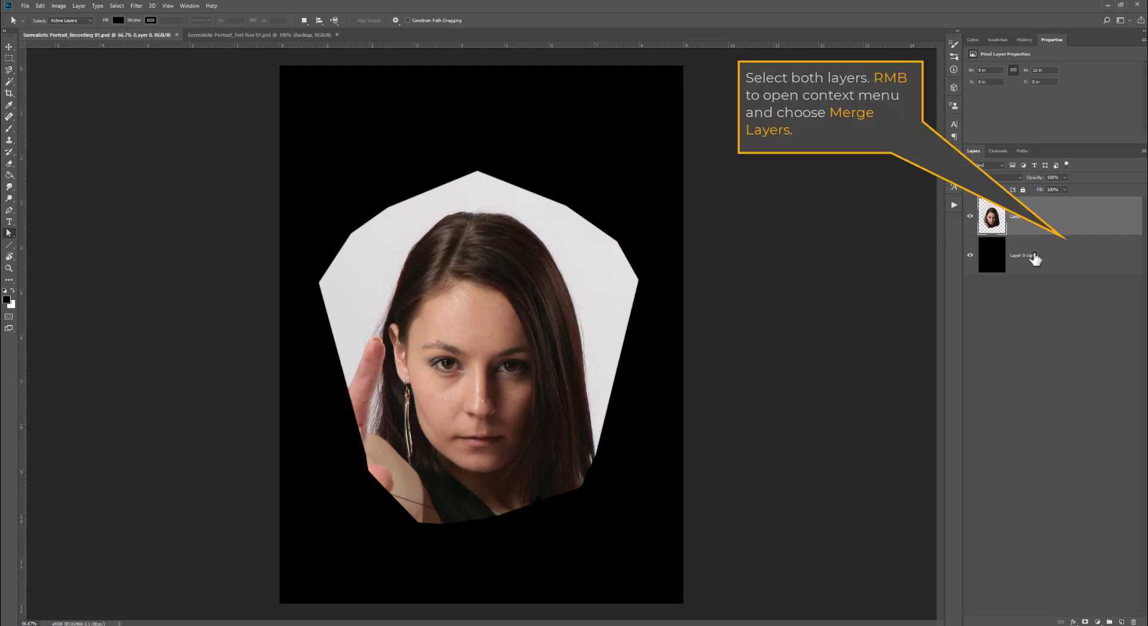
right_click(1035, 258)
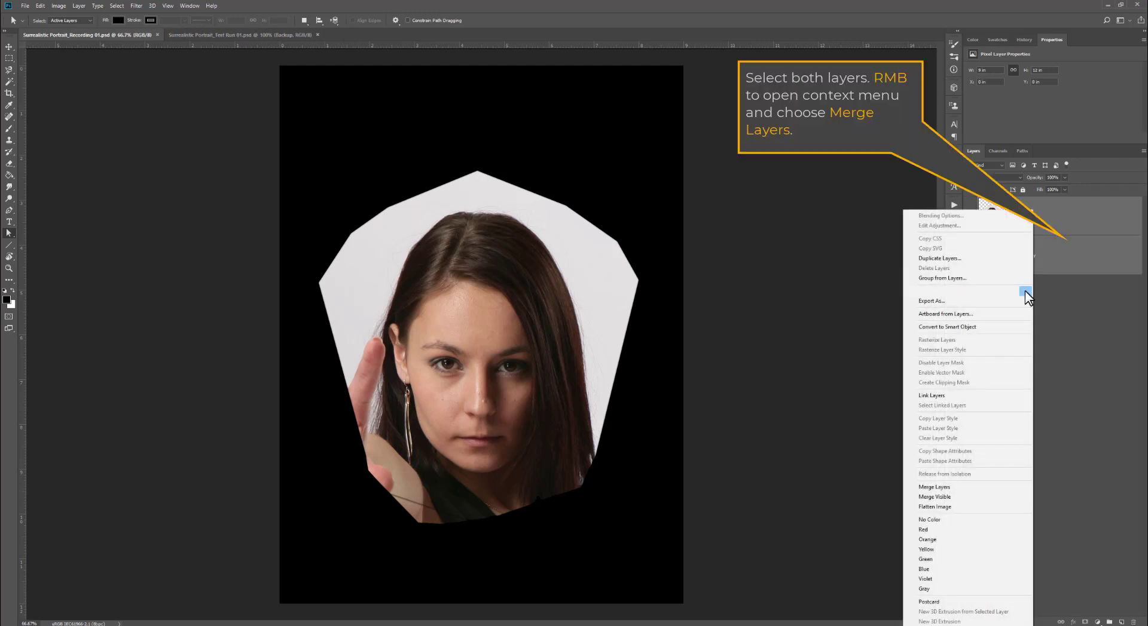
click(975, 493)
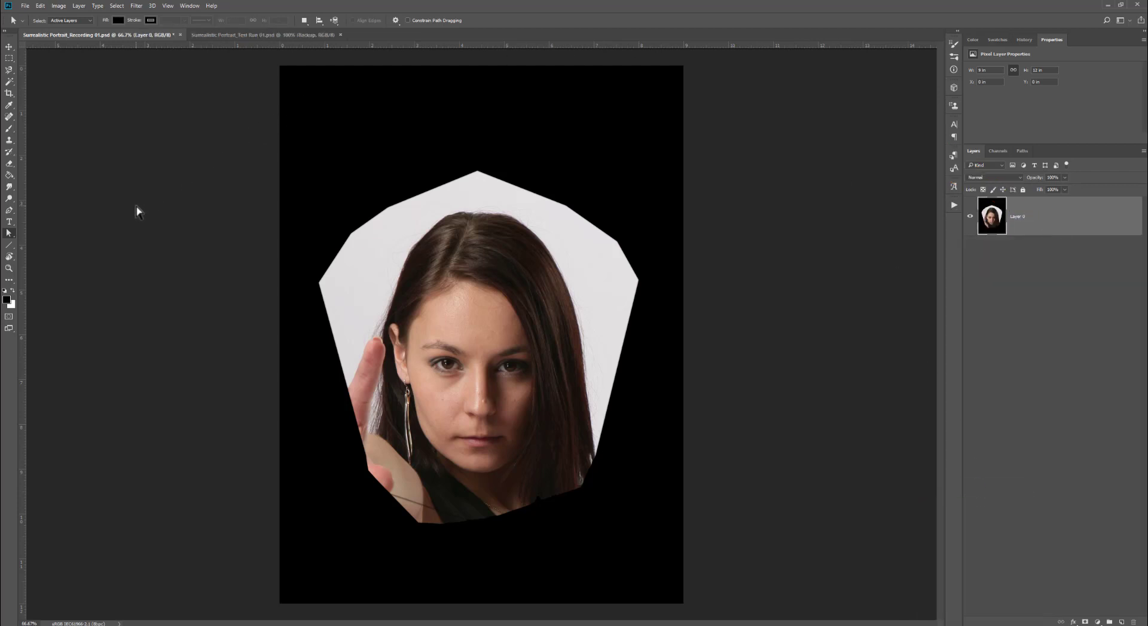
- Turn on guides and place a vertical guide at the horizontal center of the canvas
click(168, 5)
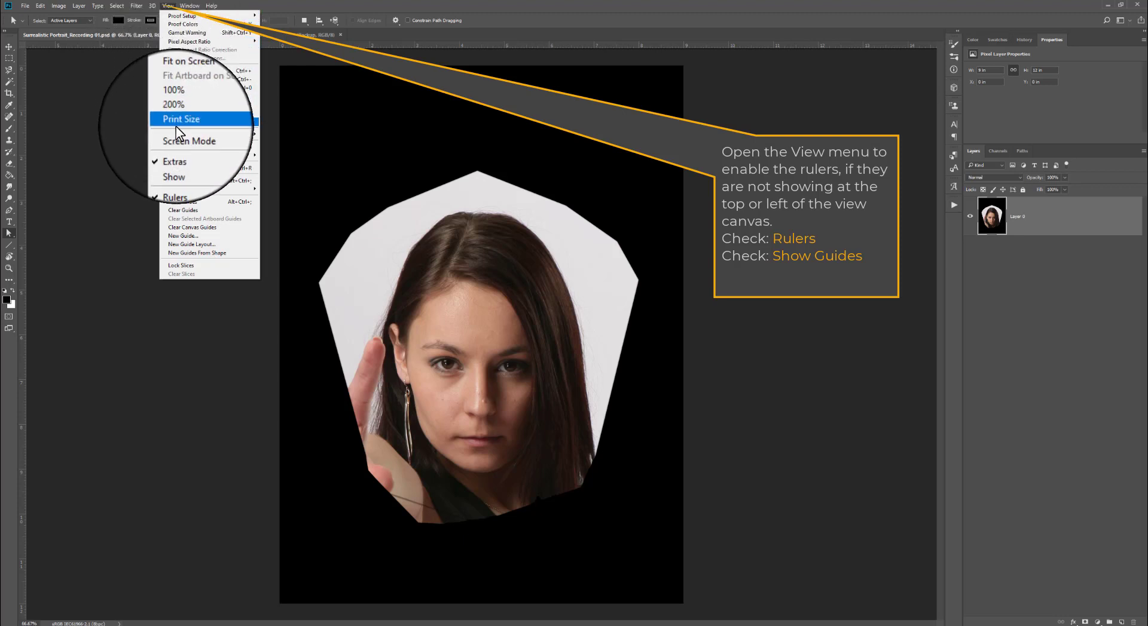
mouse_move(178, 154)
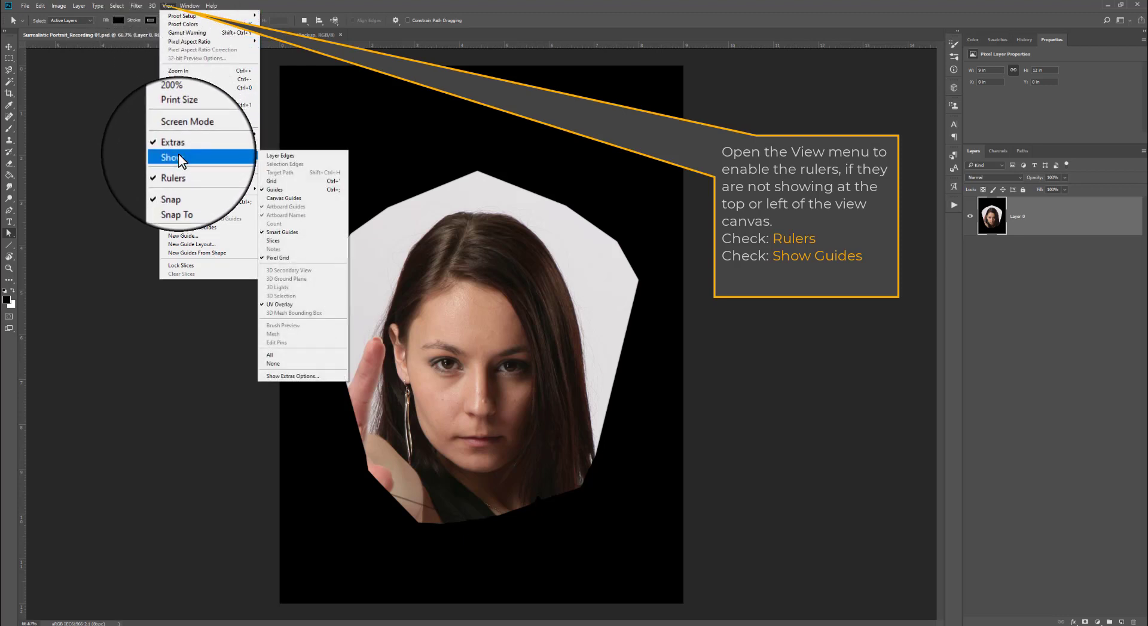
click(300, 190)
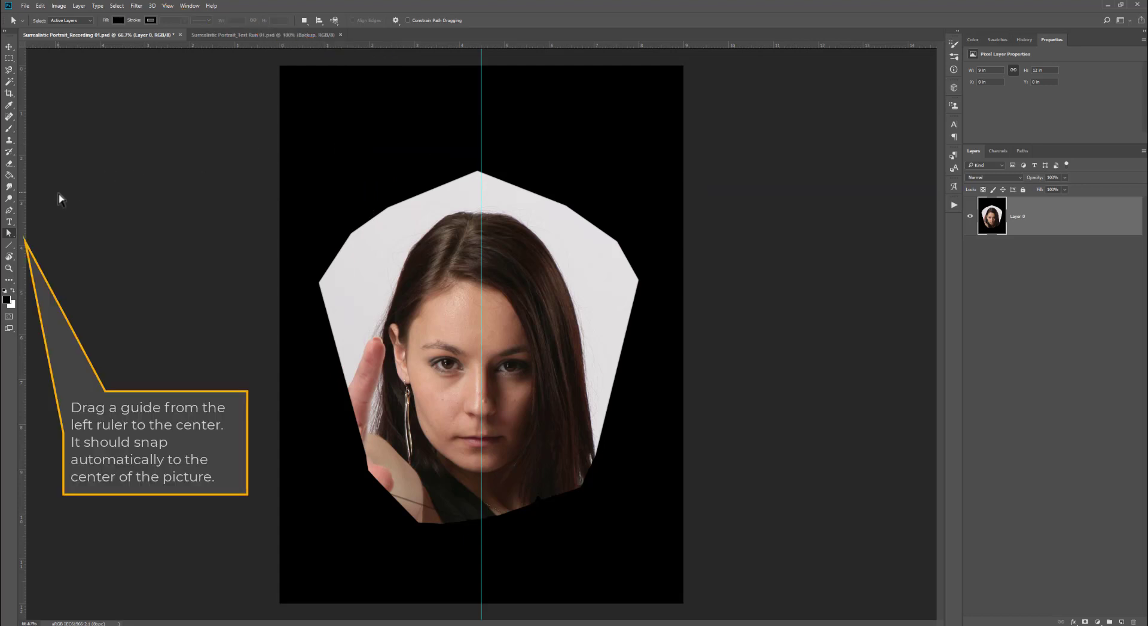
drag(21, 211, 481, 192)
- Turn off the visibility of the guides
click(172, 6)
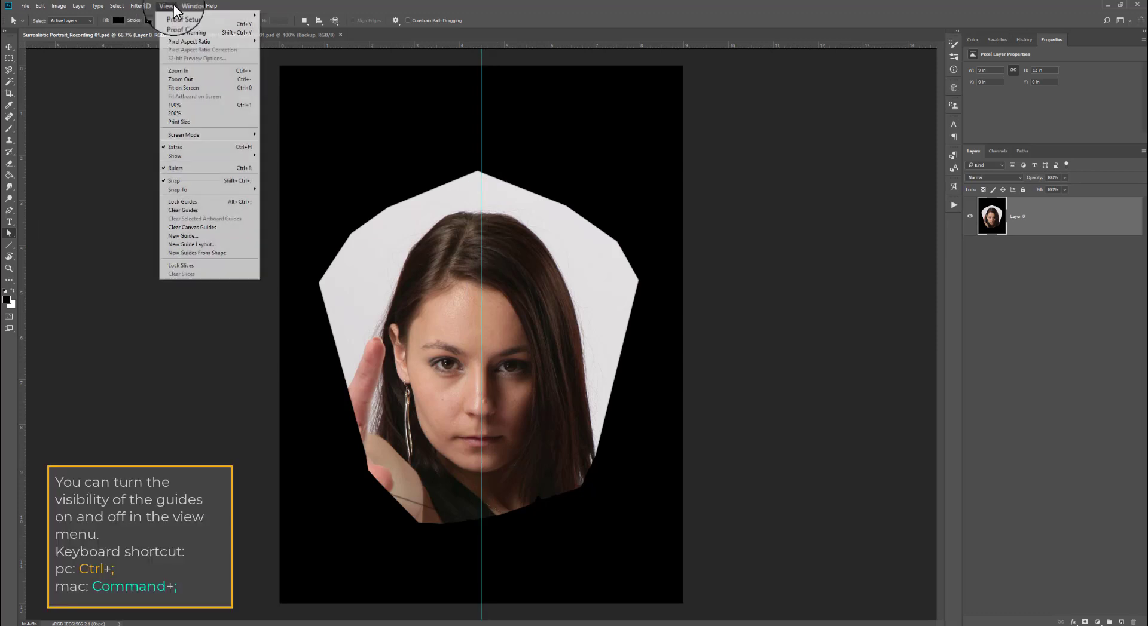
mouse_move(195, 153)
click(292, 191)
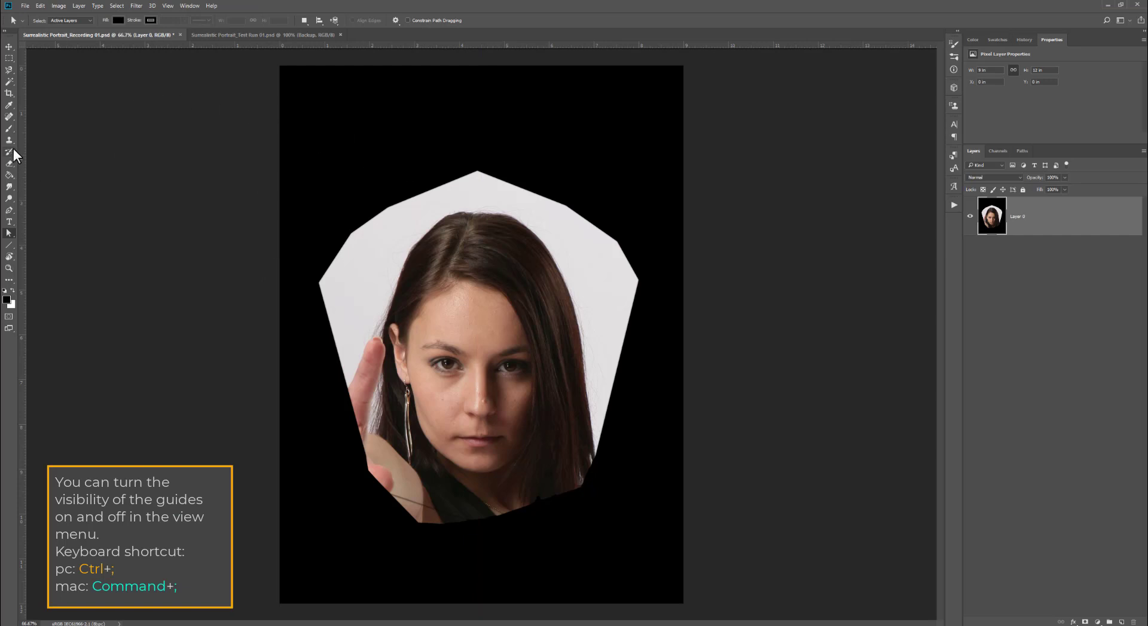
- Select the Brush tool with default black foreground colour and the Soft Round brush preset
click(10, 128)
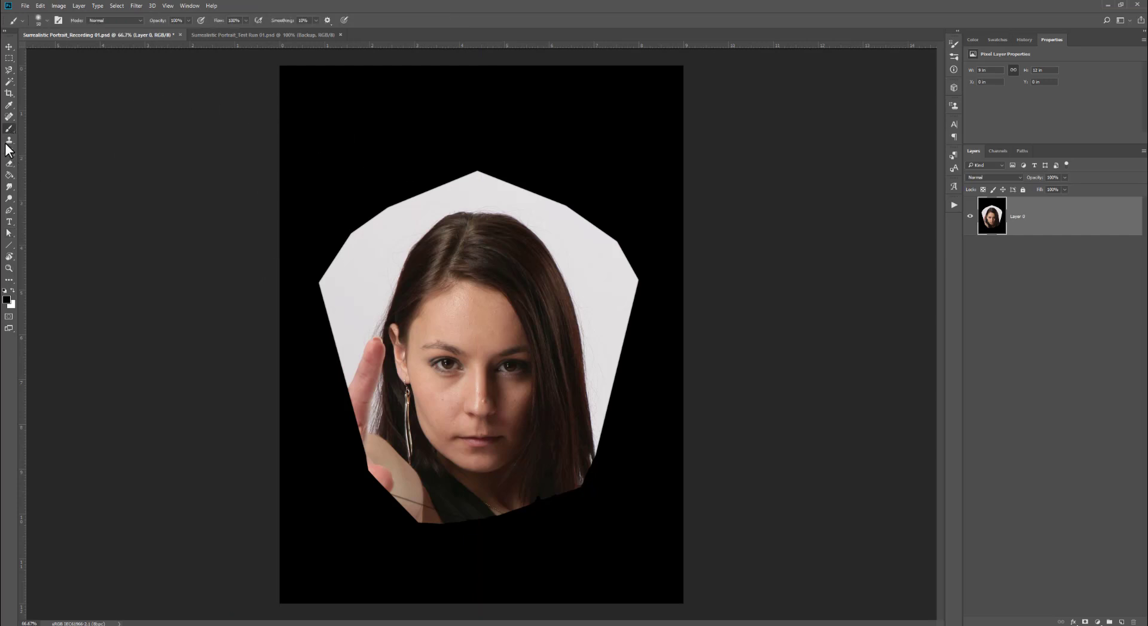
click(5, 293)
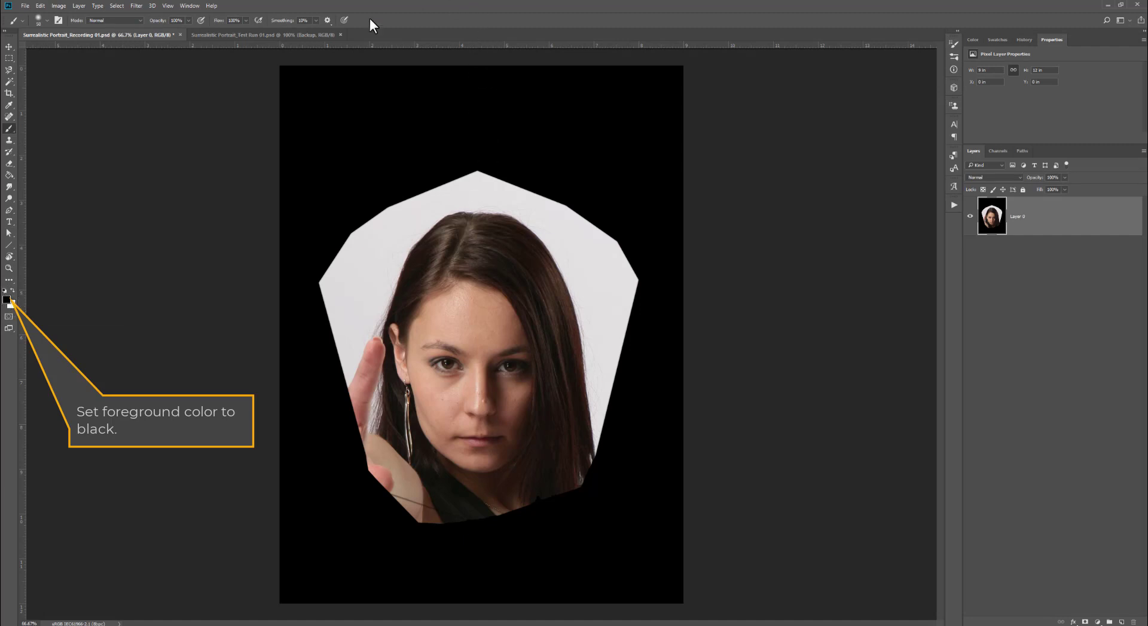
click(46, 20)
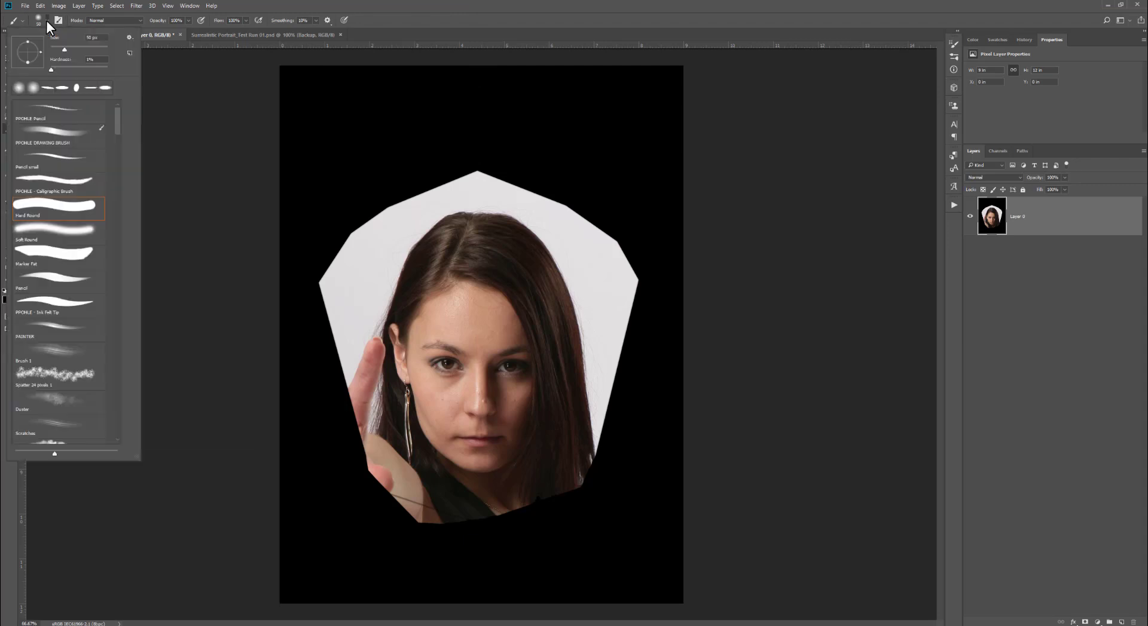
click(59, 231)
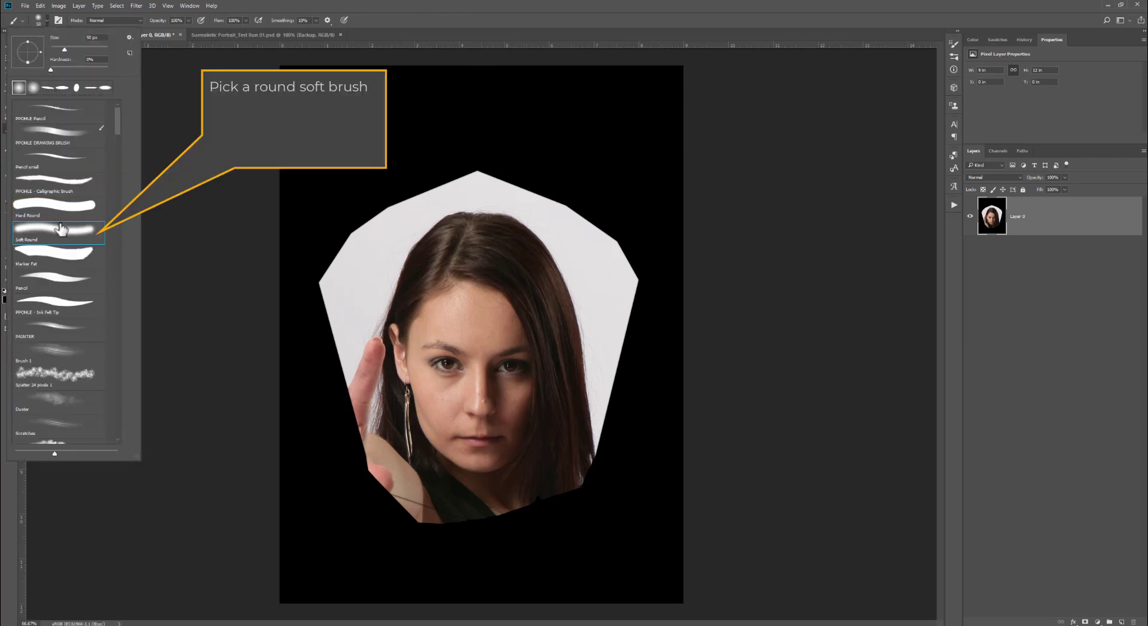
click(219, 77)
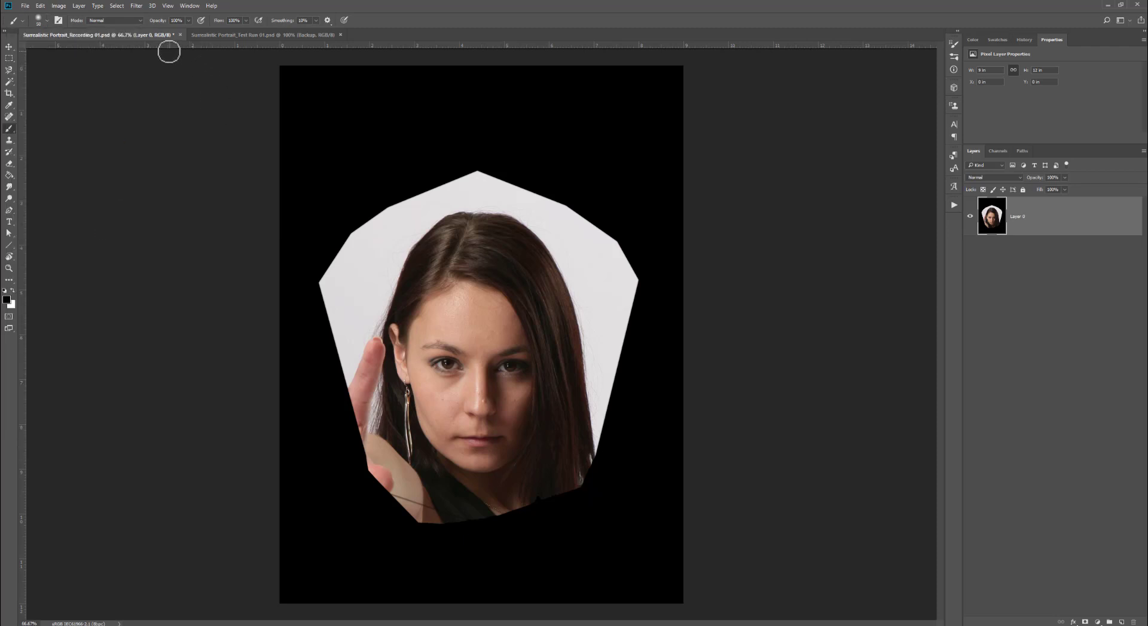
- Paint black over the hand and the light background around the face, enlarging and shrinking the brush as needed
key(bracketright)
key(bracketright)
key(bracketright)
key(bracketright)
key(bracketright)
key(bracketright)
mouse_move(409, 515)
mouse_down()
mouse_move(451, 509)
mouse_move(393, 486)
mouse_move(410, 473)
mouse_move(394, 449)
mouse_move(423, 479)
mouse_move(397, 441)
mouse_move(377, 320)
mouse_move(375, 417)
mouse_move(360, 458)
mouse_up()
key(bracketleft)
key(bracketleft)
key(bracketleft)
key(bracketleft)
key(bracketleft)
key(bracketleft)
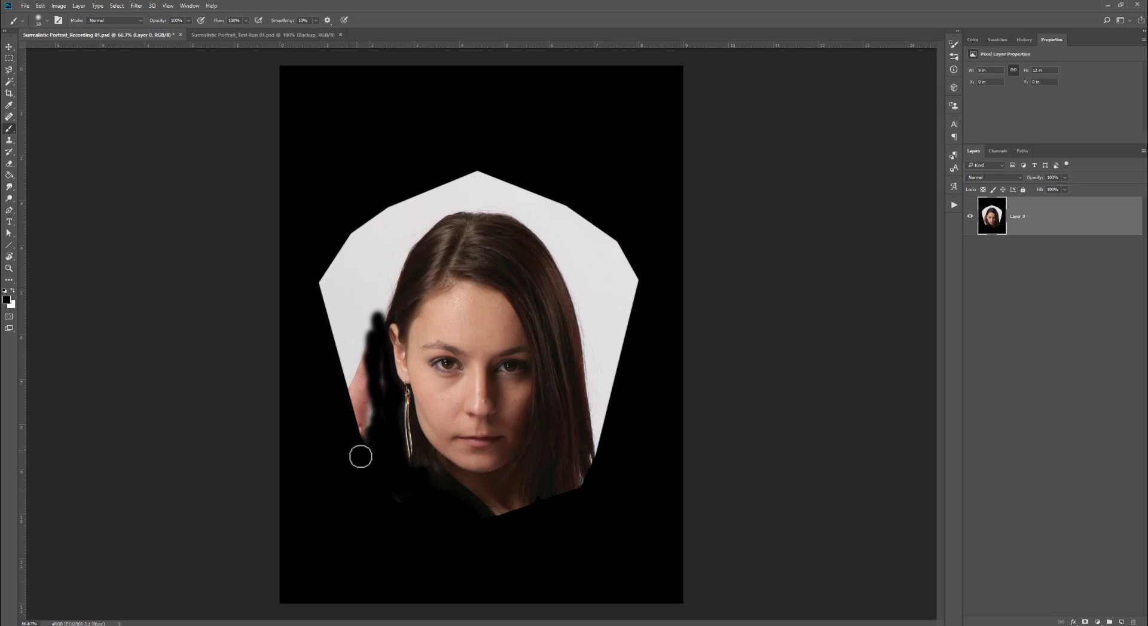
key(bracketright)
key(bracketright)
key(bracketright)
key(bracketright)
key(bracketright)
mouse_move(371, 341)
mouse_down()
mouse_move(376, 395)
mouse_move(373, 380)
mouse_move(361, 431)
mouse_move(356, 304)
mouse_move(363, 329)
mouse_move(392, 302)
mouse_move(369, 323)
mouse_move(378, 288)
mouse_move(448, 208)
mouse_move(494, 218)
mouse_move(541, 317)
mouse_move(549, 508)
mouse_move(536, 516)
mouse_move(569, 499)
mouse_move(616, 318)
mouse_move(606, 266)
mouse_move(591, 335)
mouse_move(568, 267)
mouse_move(488, 175)
mouse_move(633, 292)
mouse_move(621, 256)
mouse_move(410, 195)
mouse_move(350, 317)
mouse_move(336, 261)
mouse_up()
key(bracketright)
key(bracketright)
key(bracketright)
key(bracketright)
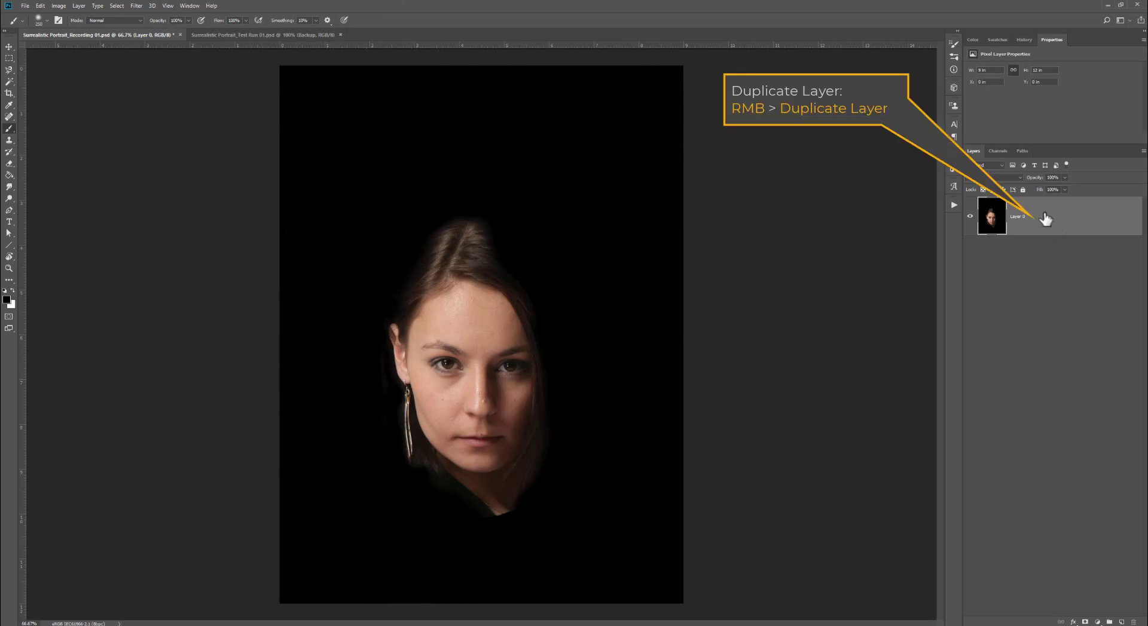
- Duplicate the portrait layer and flip the copy horizontally
drag(1047, 225, 1122, 622)
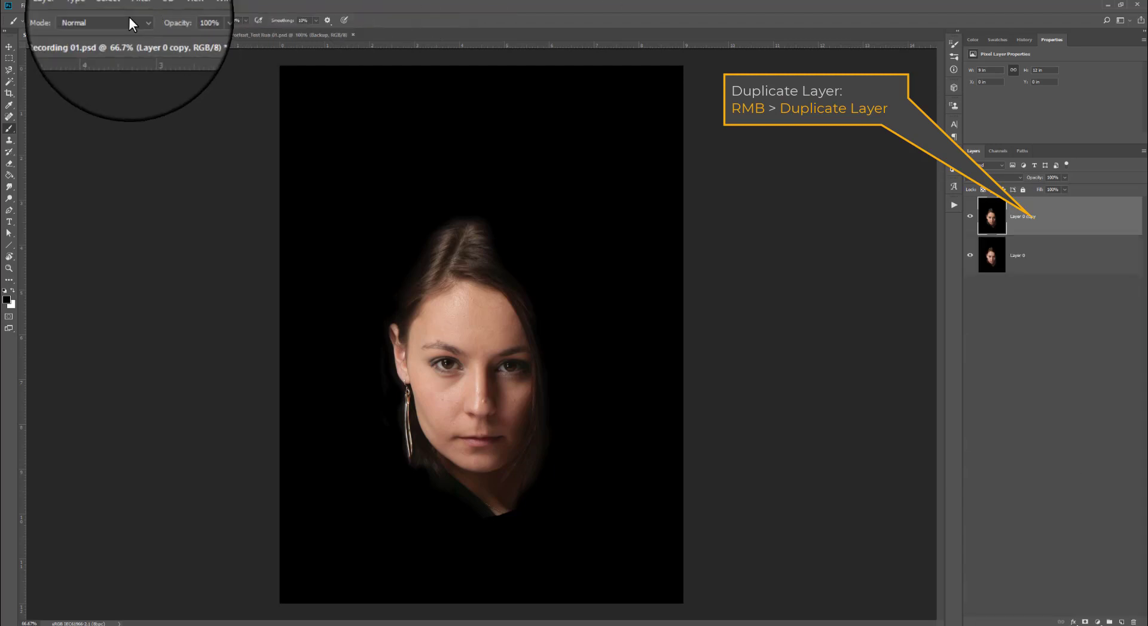
click(40, 5)
mouse_move(71, 195)
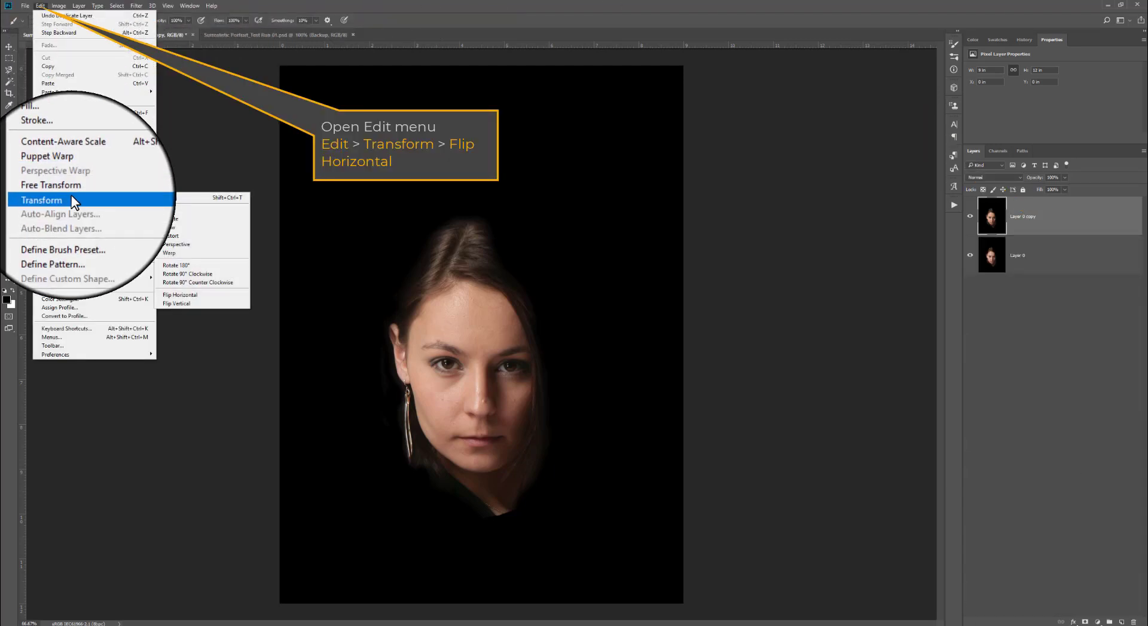
click(208, 295)
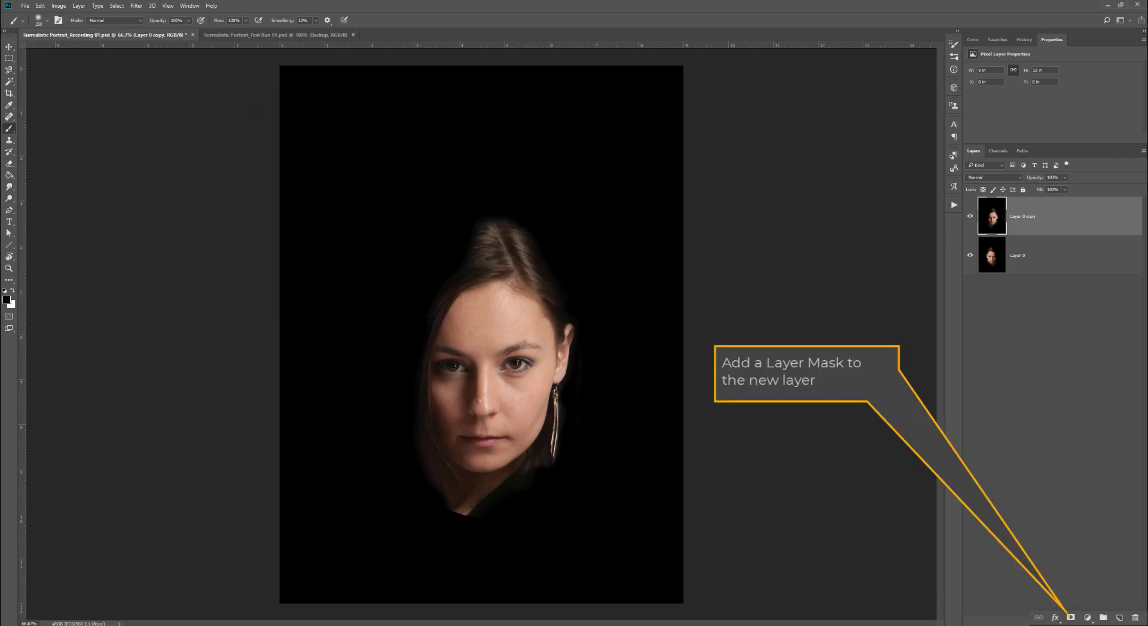
- Add a layer mask to the flipped copy and fill the mask with black using the Paint Bucket
click(1085, 622)
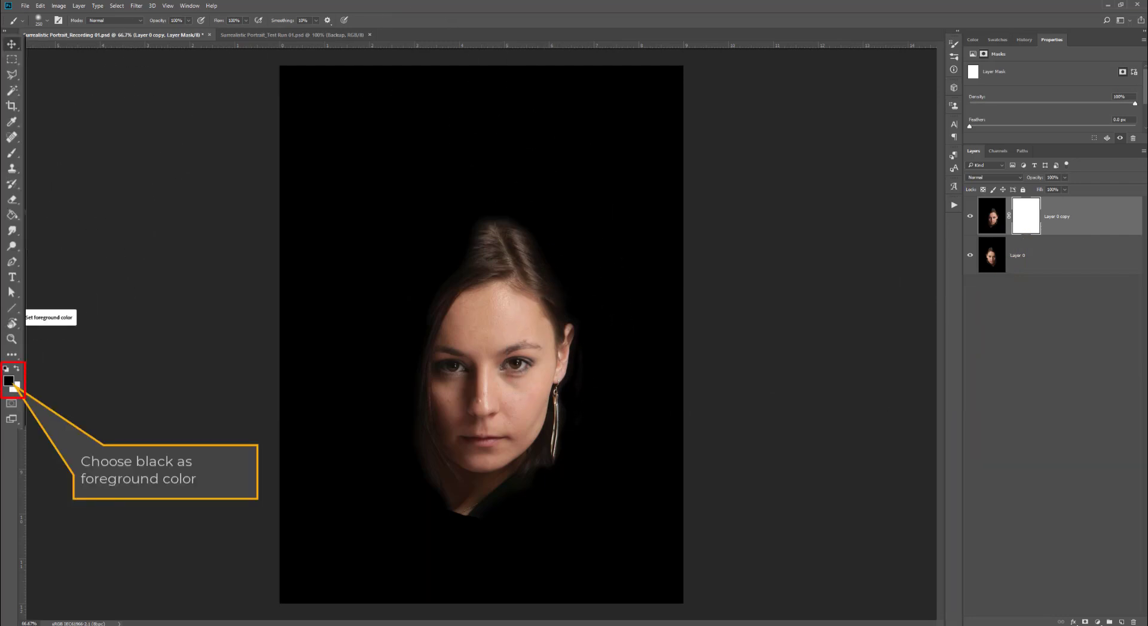
click(12, 214)
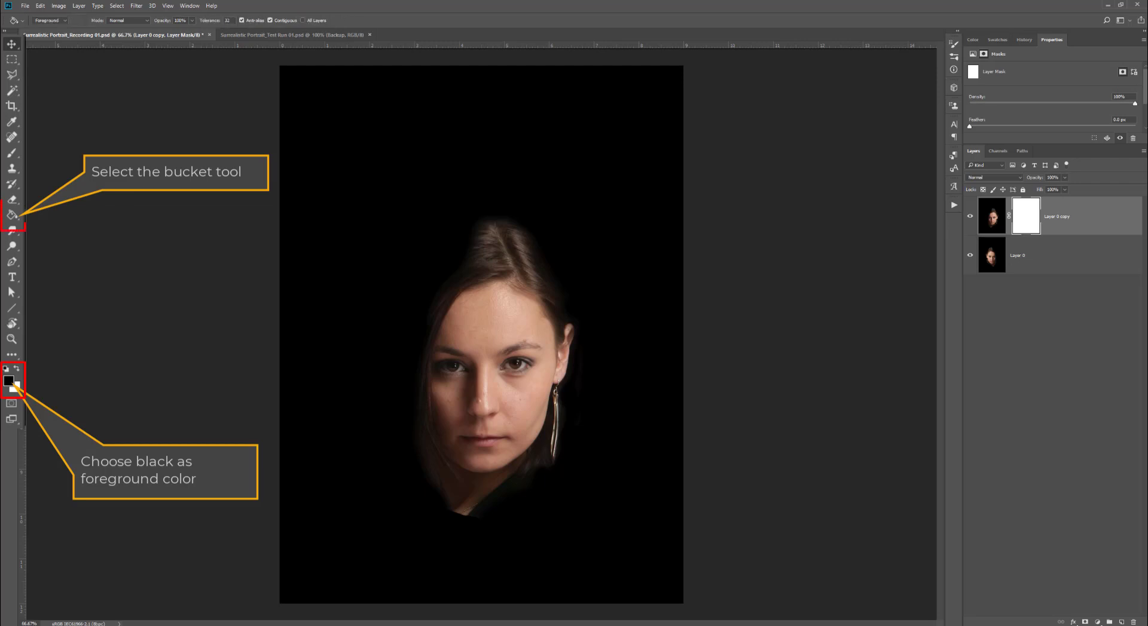
click(570, 256)
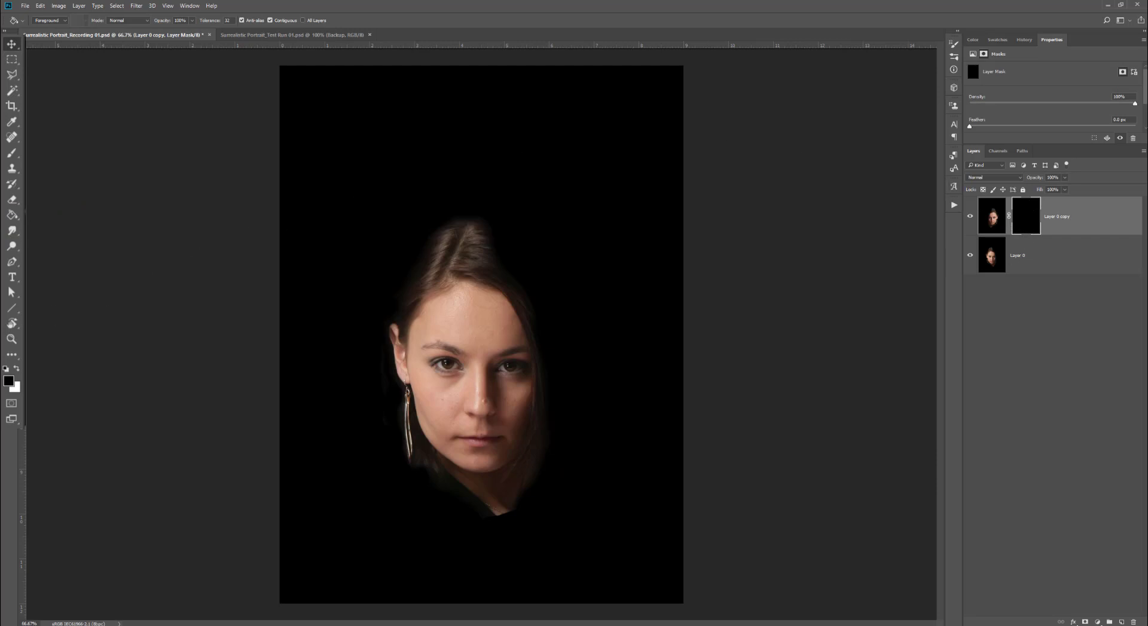
- Paint white on the mask over the right half of the face to reveal the mirrored side
key(x)
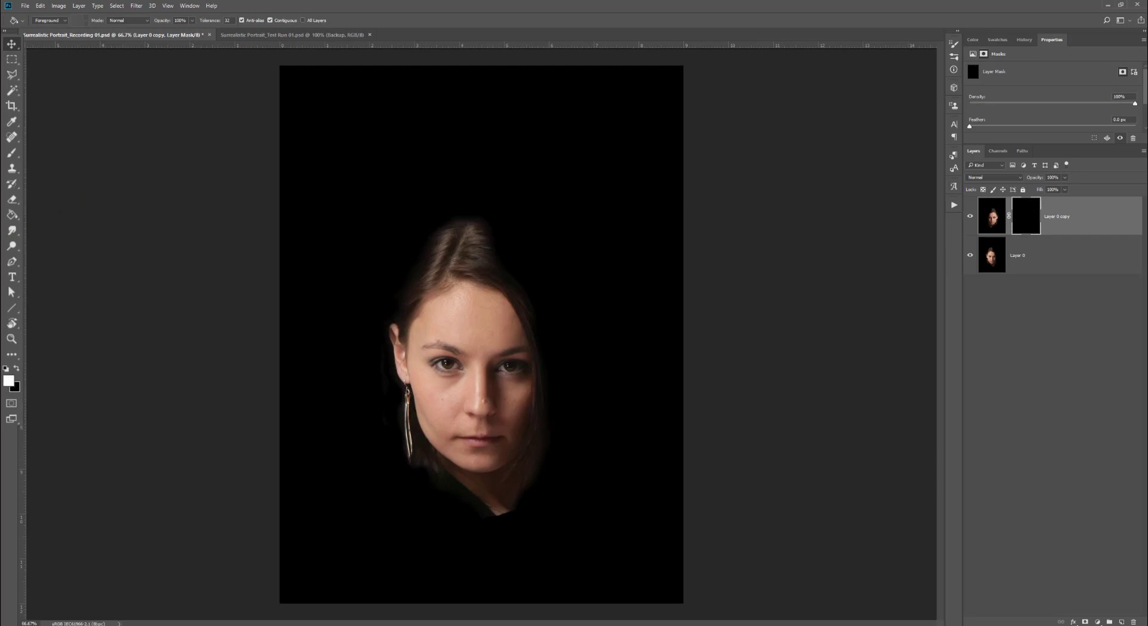
key(b)
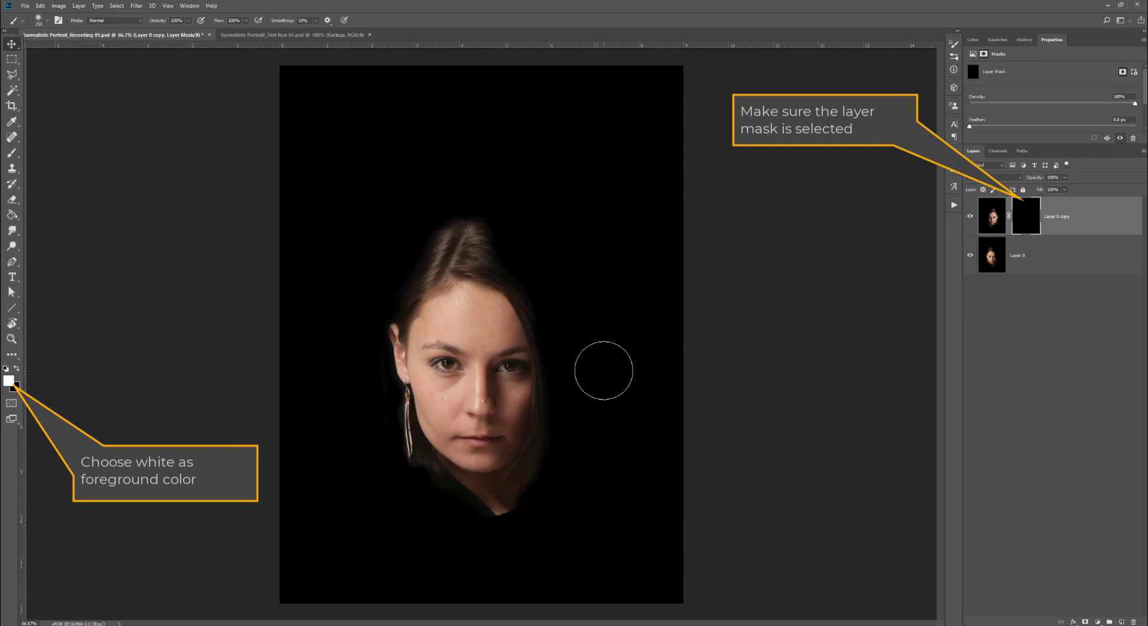
mouse_move(602, 372)
mouse_down()
mouse_move(552, 228)
mouse_move(573, 403)
mouse_move(561, 532)
mouse_up()
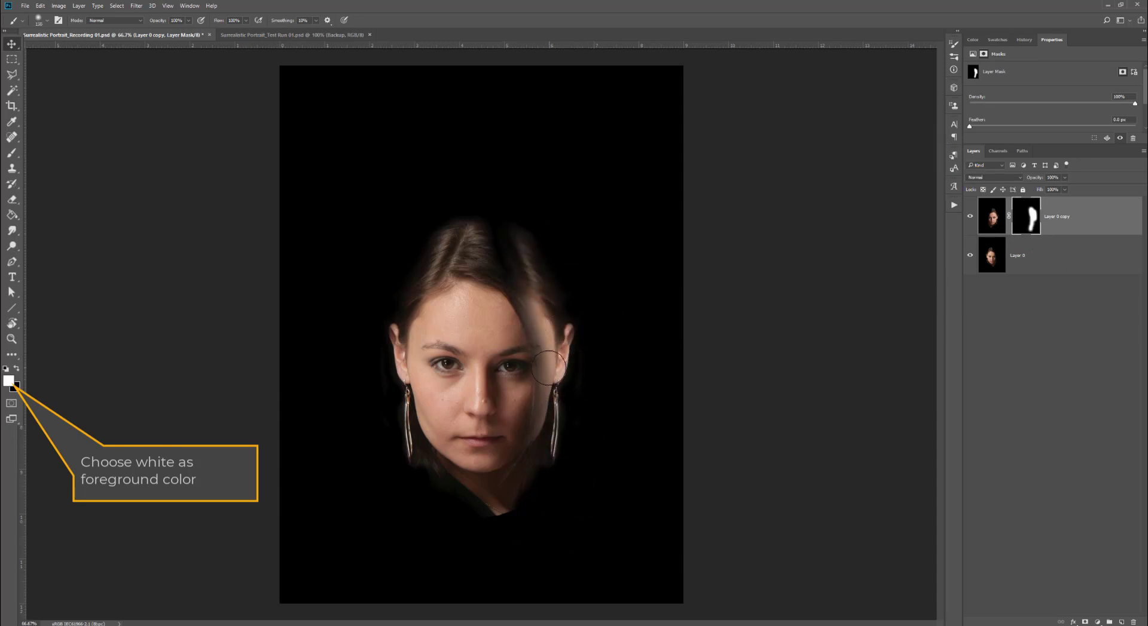
mouse_move(549, 368)
mouse_down()
mouse_move(538, 419)
mouse_move(547, 308)
mouse_move(513, 226)
mouse_move(470, 383)
mouse_move(459, 375)
mouse_move(466, 399)
mouse_move(467, 373)
mouse_up()
key(x)
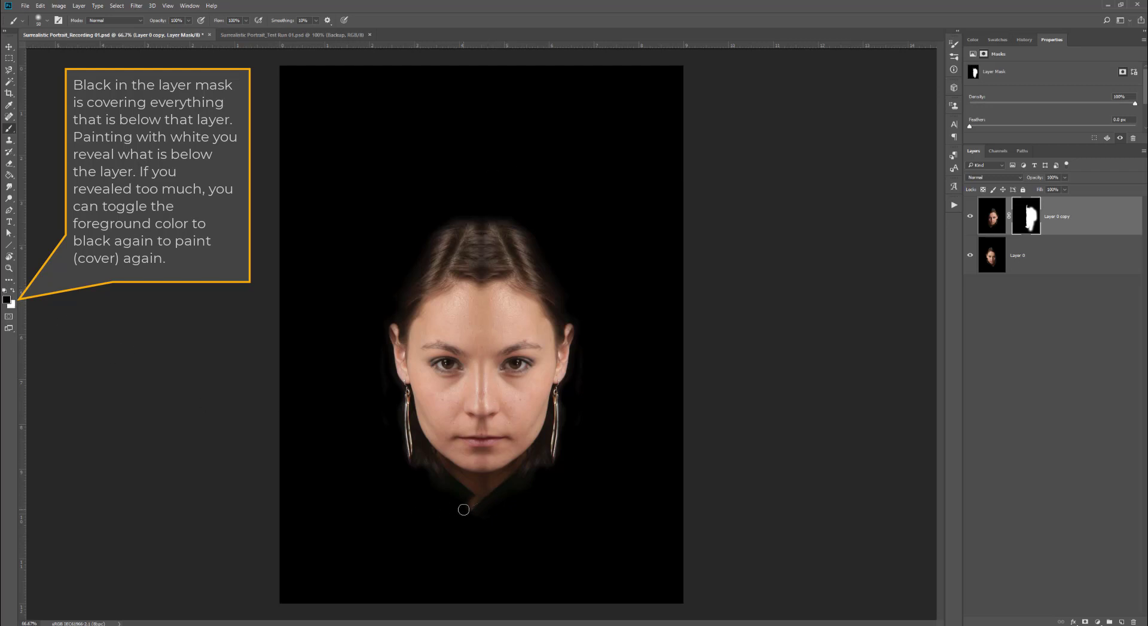
click(13, 293)
key(x)
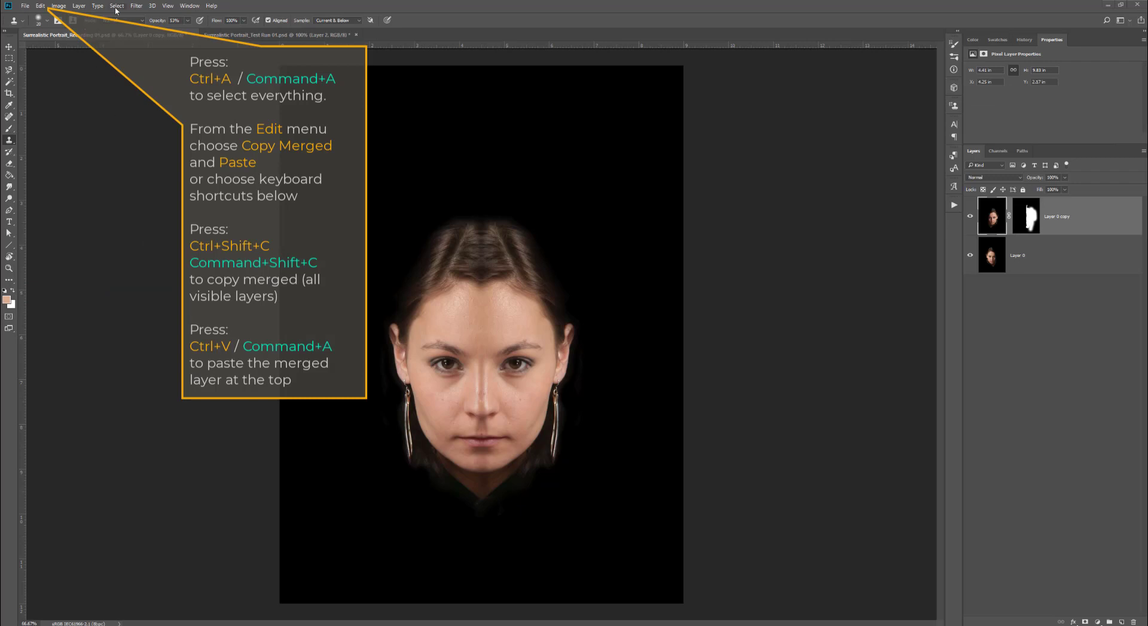
- Select the whole canvas, copy merged, and paste it as a new layer on top
click(117, 6)
click(122, 15)
click(40, 6)
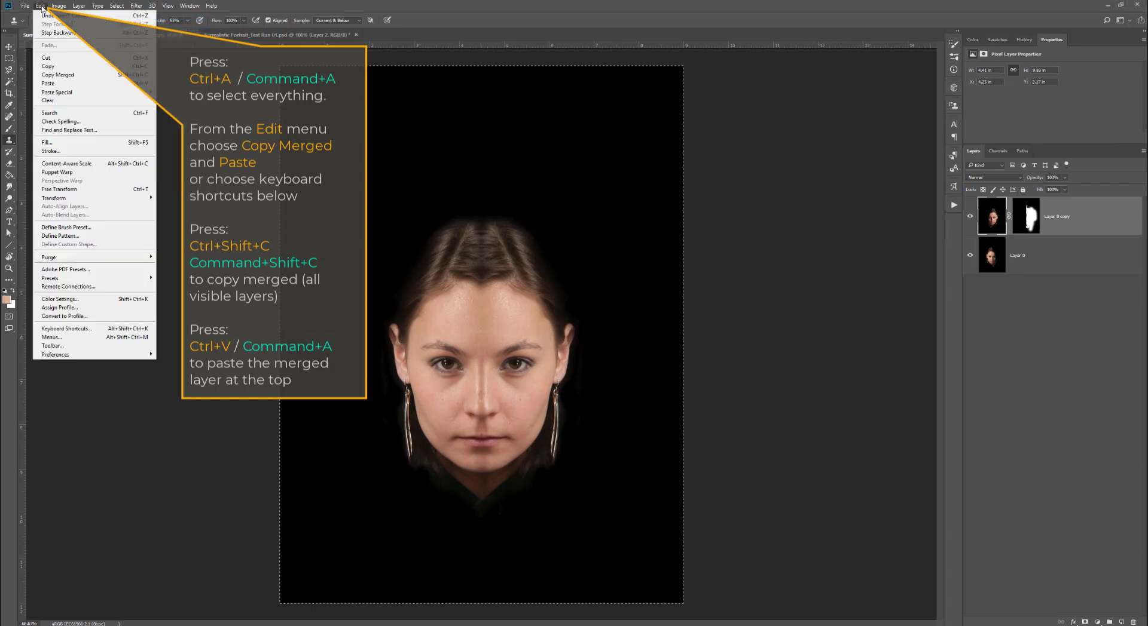
click(57, 75)
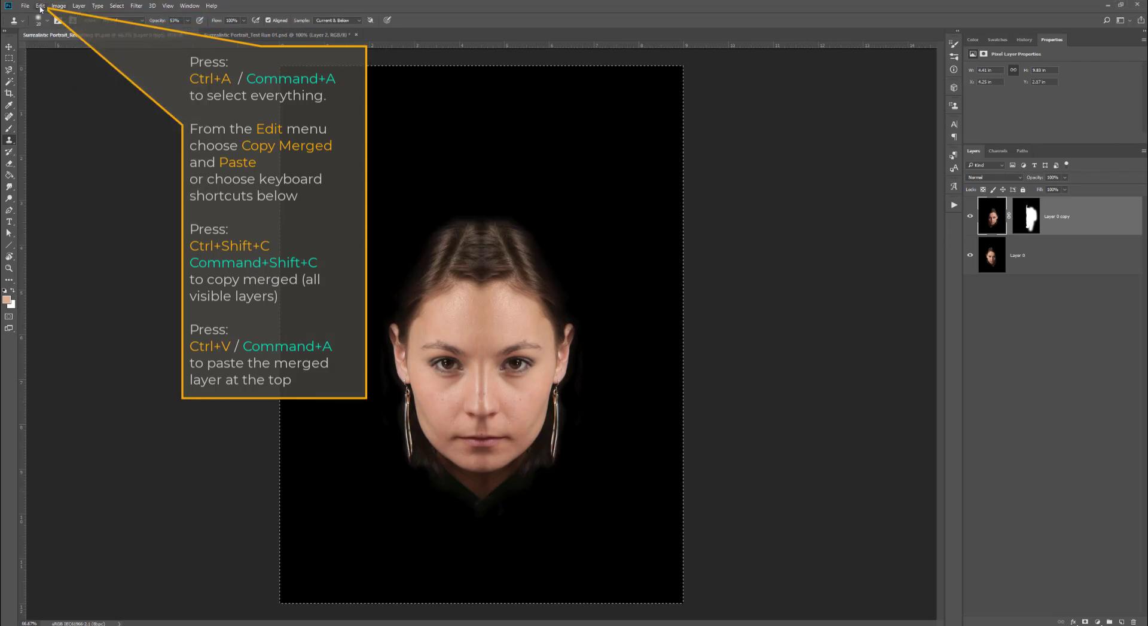
click(41, 6)
click(58, 86)
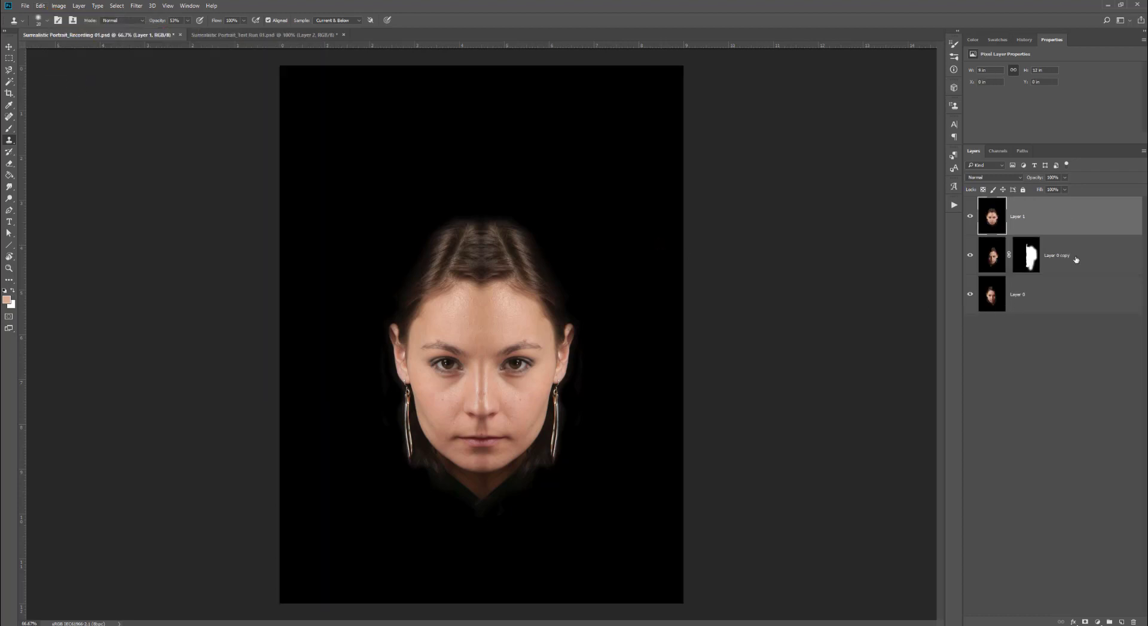
- Group the two original layers into a folder named Backup
click(1076, 259)
shift+click(1081, 299)
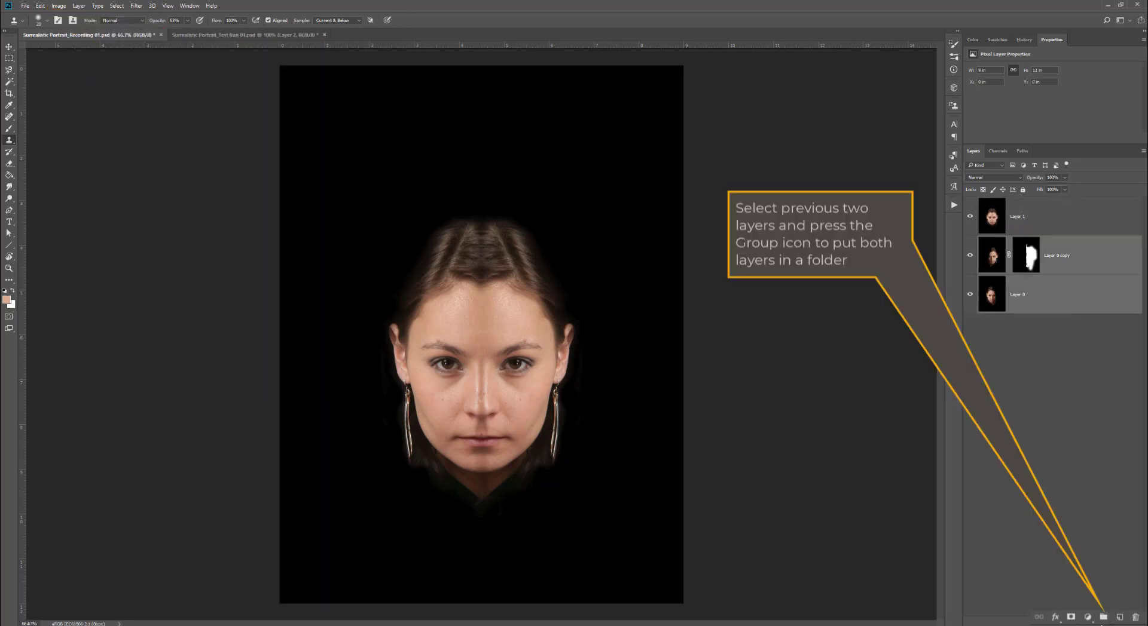
key(ctrl+g)
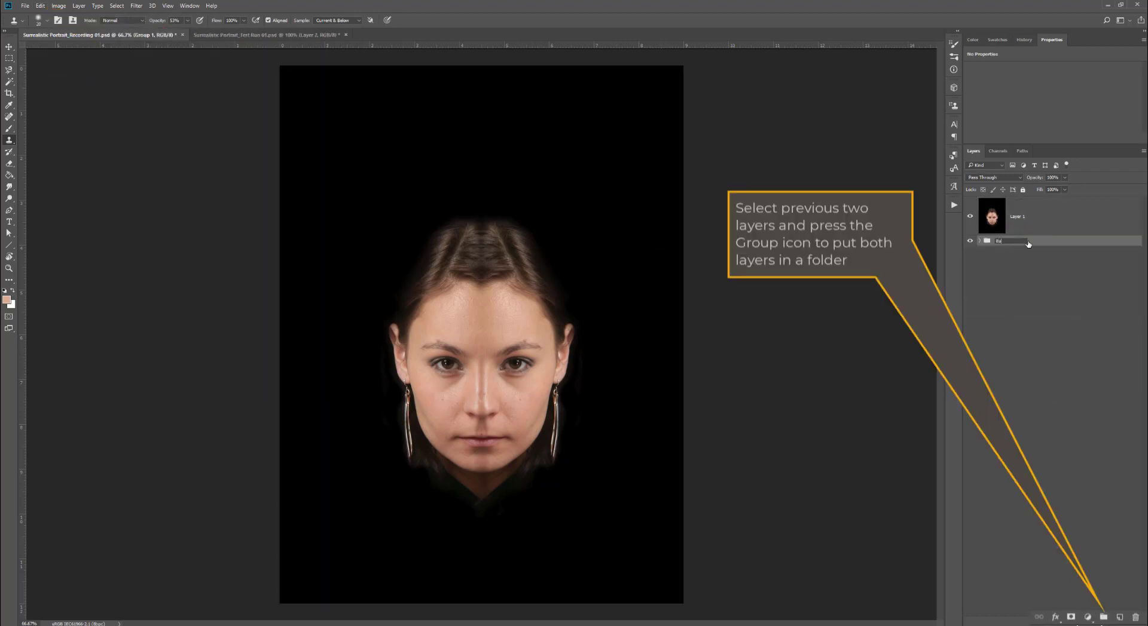
key(Return)
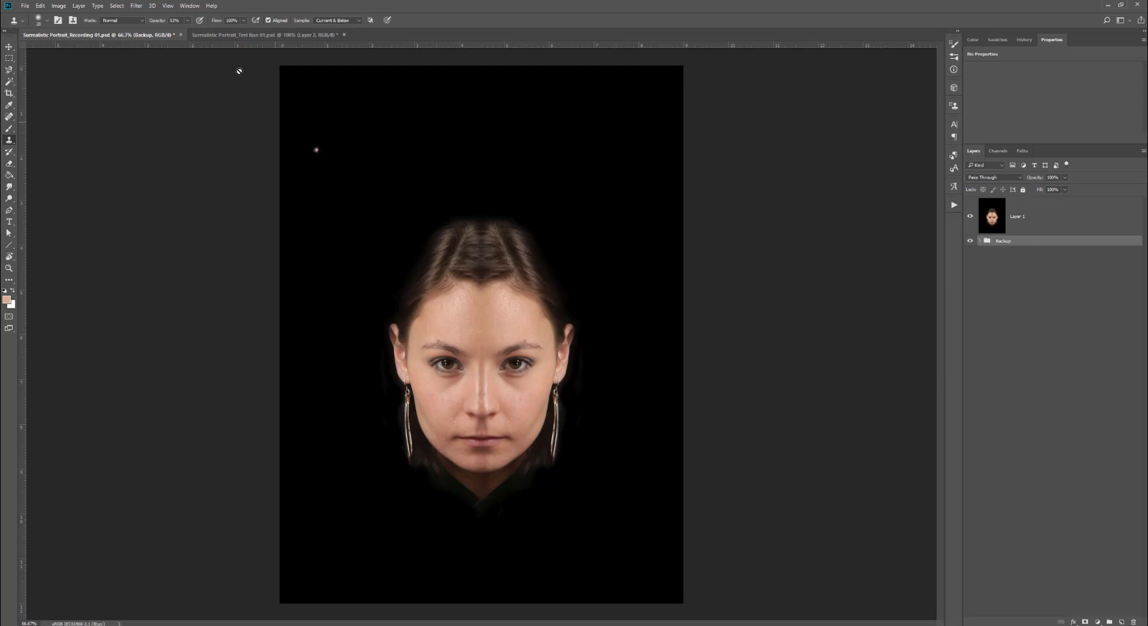
key(v)
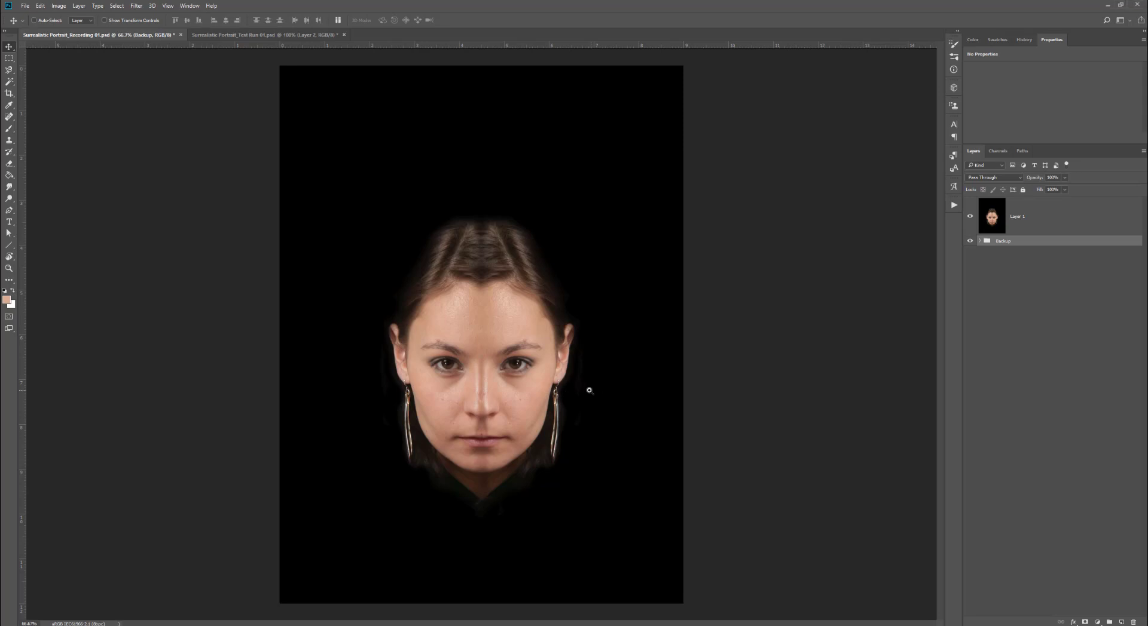
ctrl+click(576, 391)
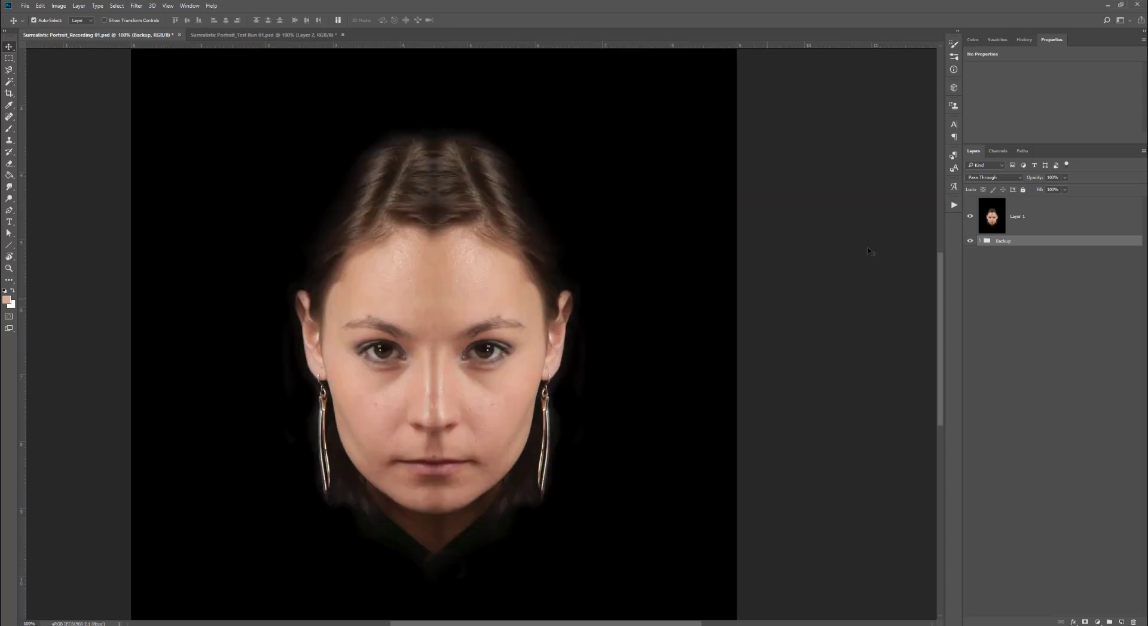
- Add a new empty layer above Layer 1
click(1030, 221)
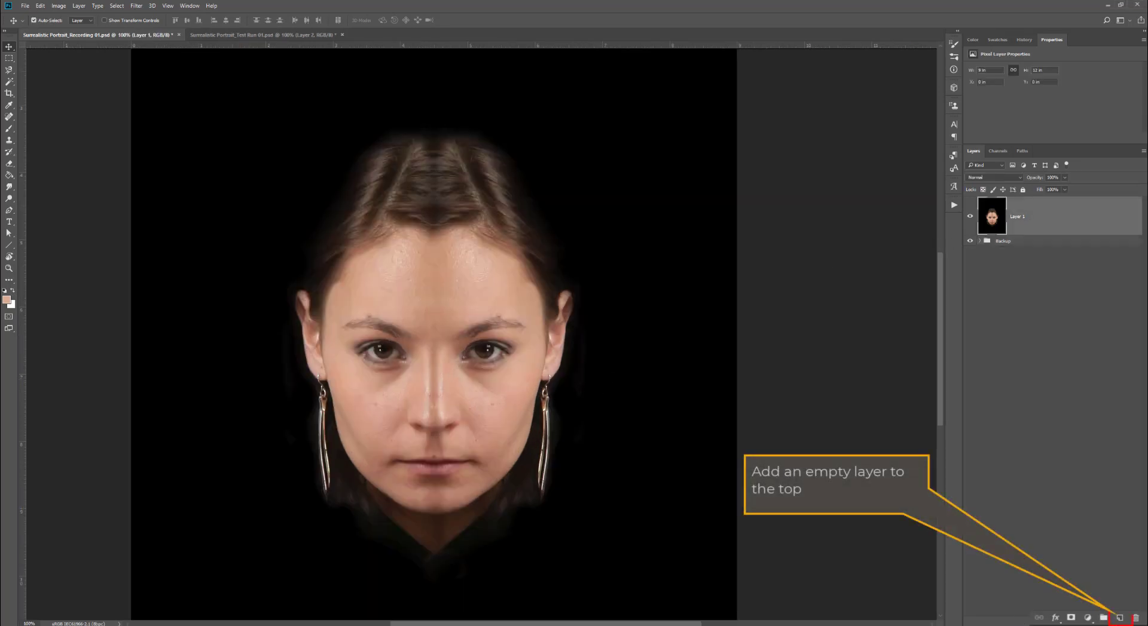
click(1120, 618)
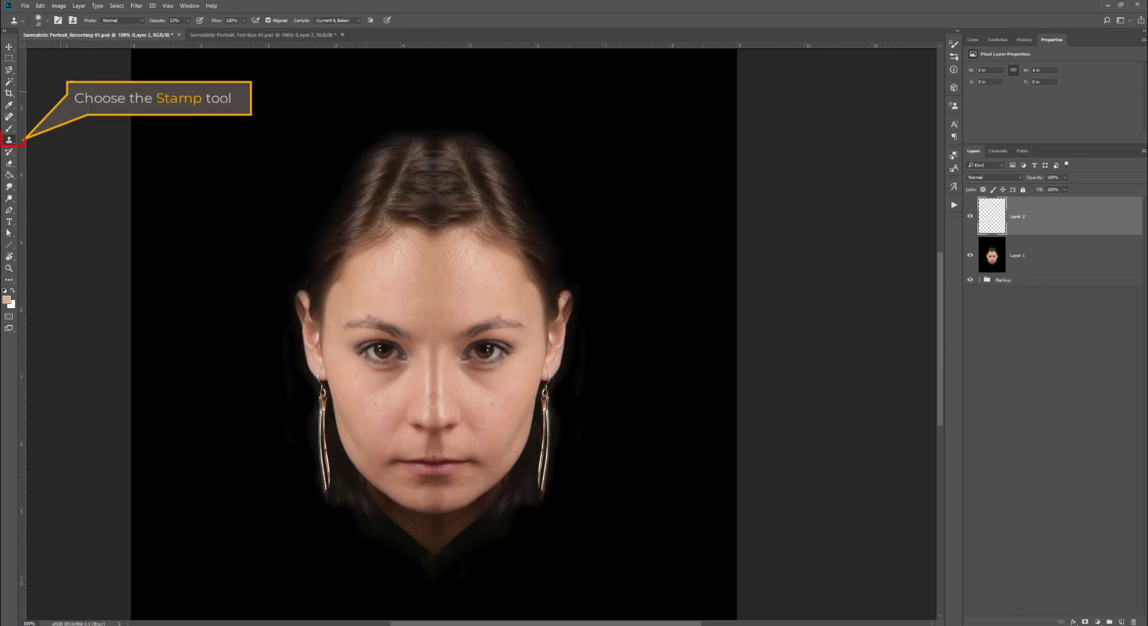
- Set the Clone Stamp to sample Current & Below and clone skin texture over the forehead, brows, eyes and nose onto the new layer
click(359, 22)
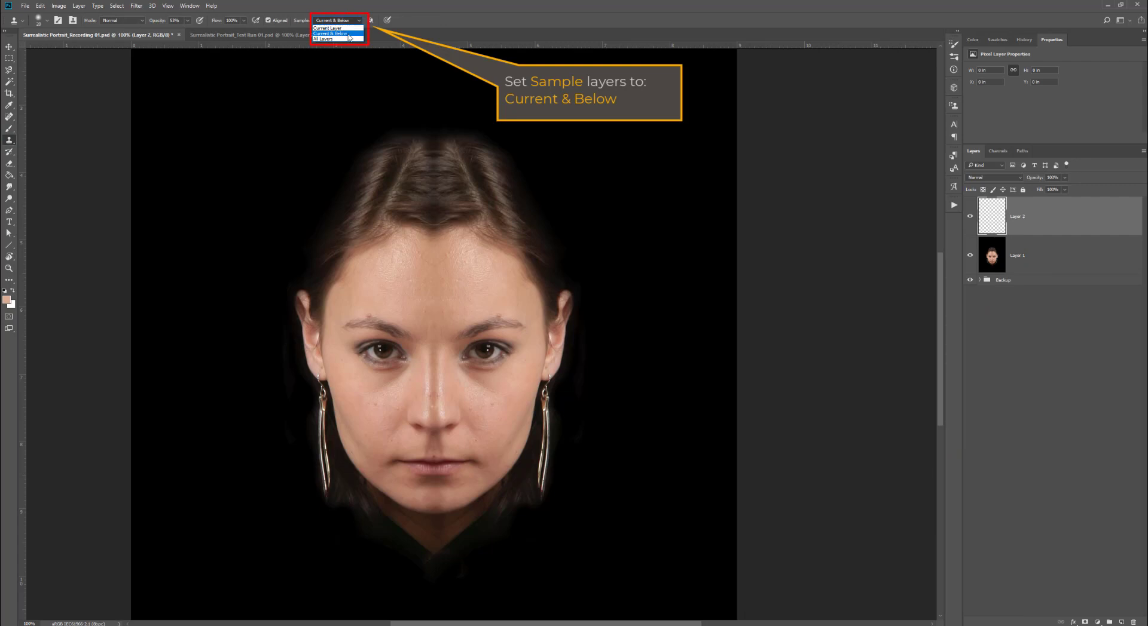
click(349, 34)
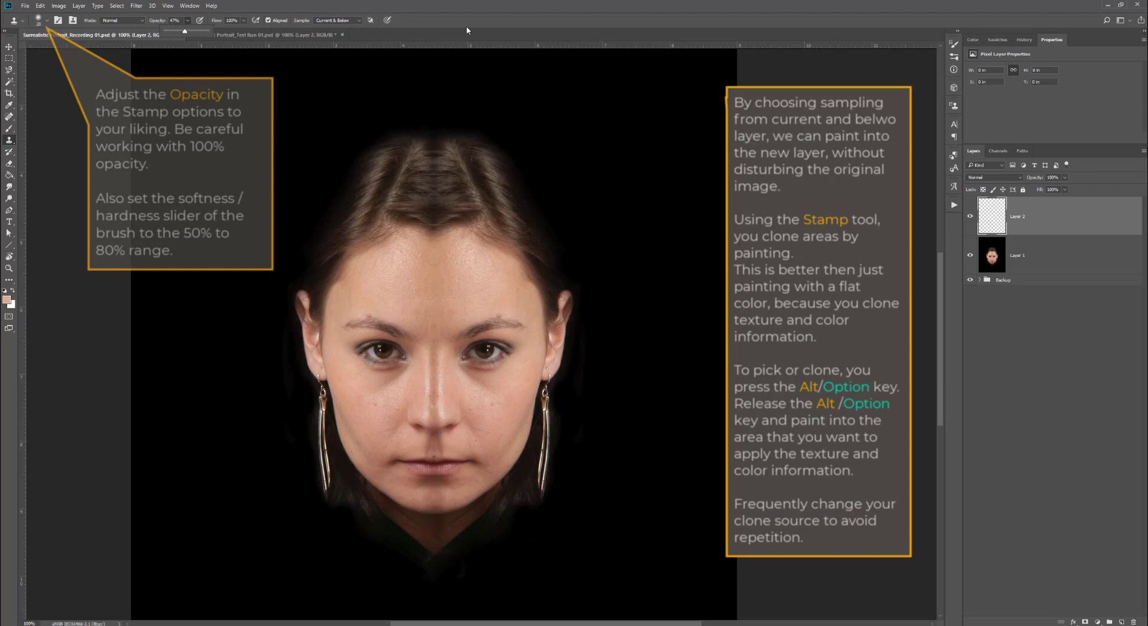
click(466, 30)
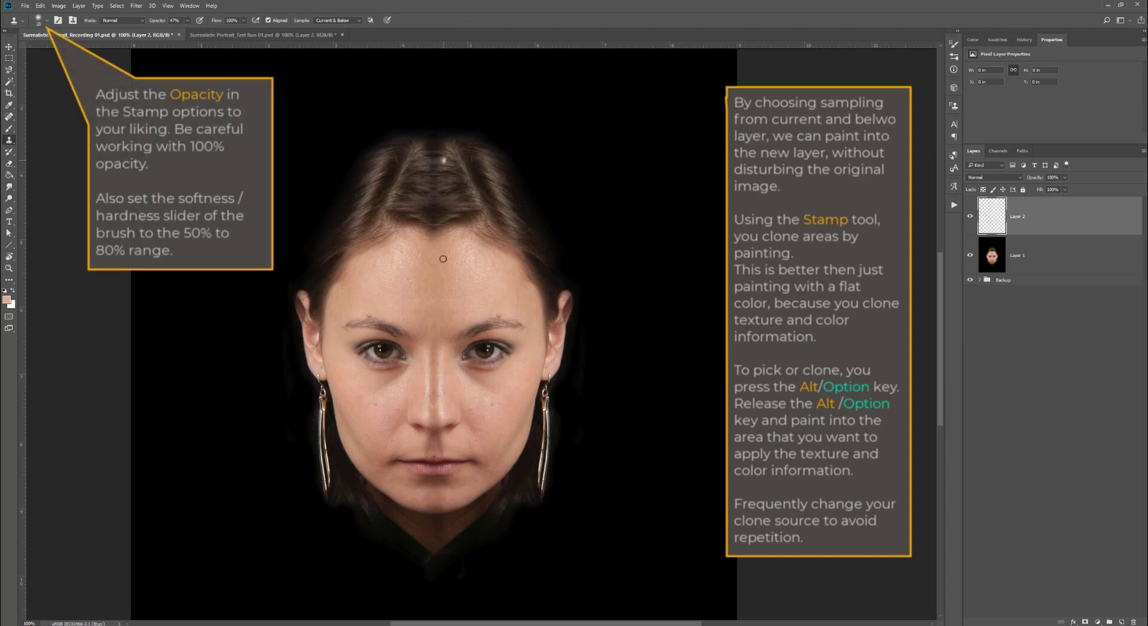
mouse_move(449, 327)
mouse_down()
mouse_move(452, 315)
mouse_move(415, 302)
mouse_move(412, 317)
mouse_move(438, 325)
mouse_move(397, 315)
mouse_move(419, 299)
mouse_move(428, 318)
mouse_move(406, 305)
mouse_move(438, 298)
mouse_move(432, 310)
mouse_move(431, 286)
mouse_move(445, 322)
mouse_move(397, 312)
mouse_move(432, 327)
mouse_move(430, 309)
mouse_move(447, 306)
mouse_move(429, 297)
mouse_move(429, 250)
mouse_move(464, 283)
mouse_move(440, 258)
mouse_move(444, 298)
mouse_move(440, 255)
mouse_move(420, 301)
mouse_move(431, 281)
mouse_move(424, 249)
mouse_move(431, 267)
mouse_move(395, 297)
mouse_up()
key(])
alt+click(475, 313)
alt+click(470, 292)
alt+click(462, 316)
alt+click(400, 316)
alt+click(395, 309)
alt+click(385, 289)
alt+click(401, 279)
alt+click(499, 286)
mouse_move(495, 271)
mouse_down()
mouse_move(442, 246)
mouse_move(455, 266)
mouse_move(461, 249)
mouse_up()
alt+click(487, 306)
drag(495, 310, 501, 312)
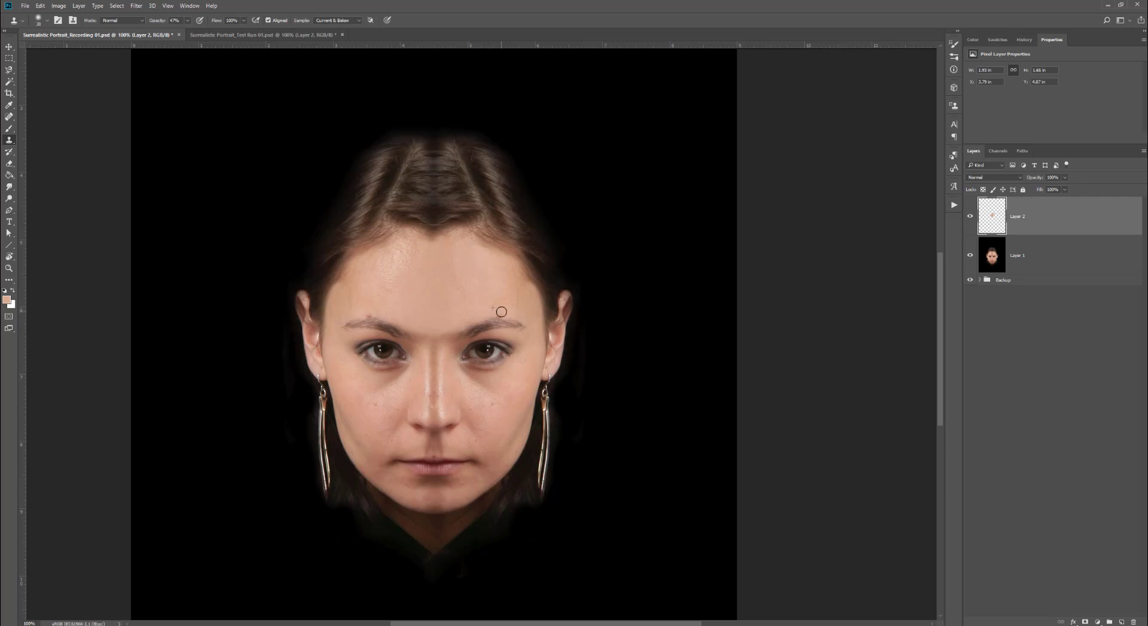
click(499, 313)
drag(374, 313, 366, 313)
alt+click(459, 322)
mouse_move(453, 338)
mouse_down()
mouse_move(419, 337)
mouse_move(438, 340)
mouse_move(444, 362)
mouse_move(446, 320)
mouse_move(440, 383)
mouse_move(438, 315)
mouse_move(448, 348)
mouse_up()
alt+click(446, 321)
alt+click(449, 334)
alt+click(448, 367)
drag(440, 392, 439, 410)
alt+click(452, 411)
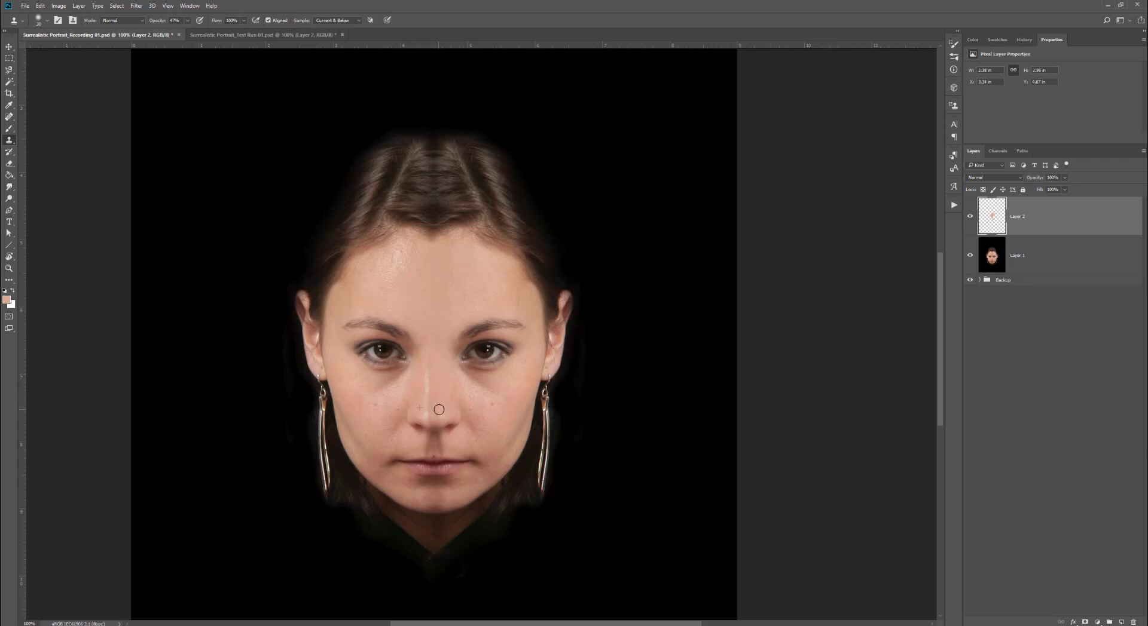
drag(434, 396, 422, 401)
- Undo the last two clone strokes and retouch the right cheek area again
key(ctrl+alt+z)
key(ctrl+alt+z)
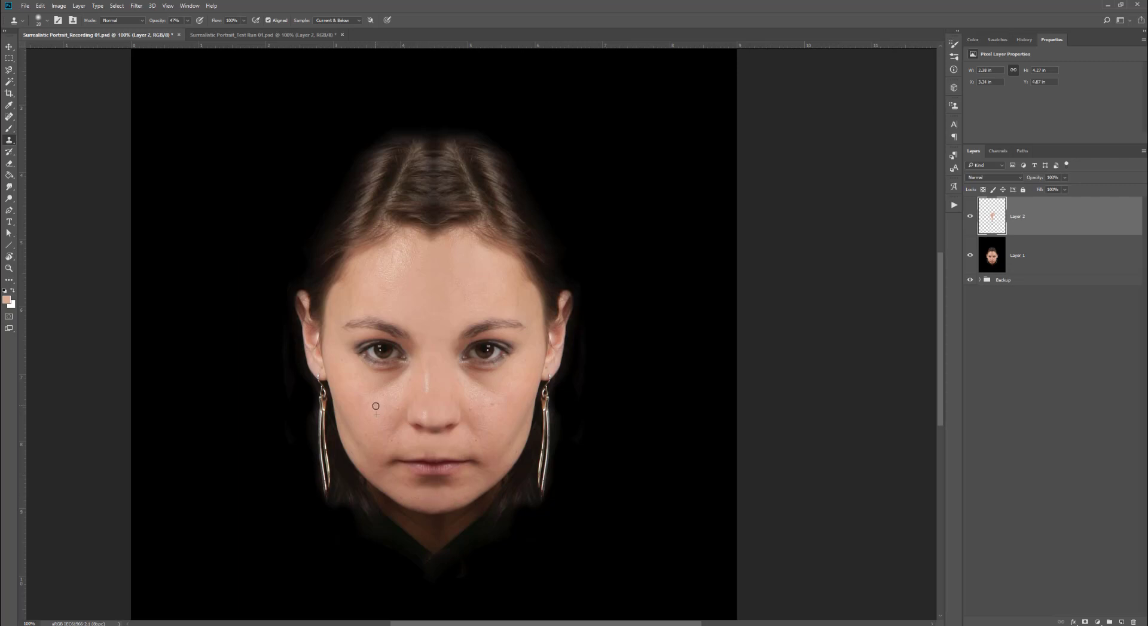
key(ctrl+minus)
key(ctrl+minus)
key(ctrl+minus)
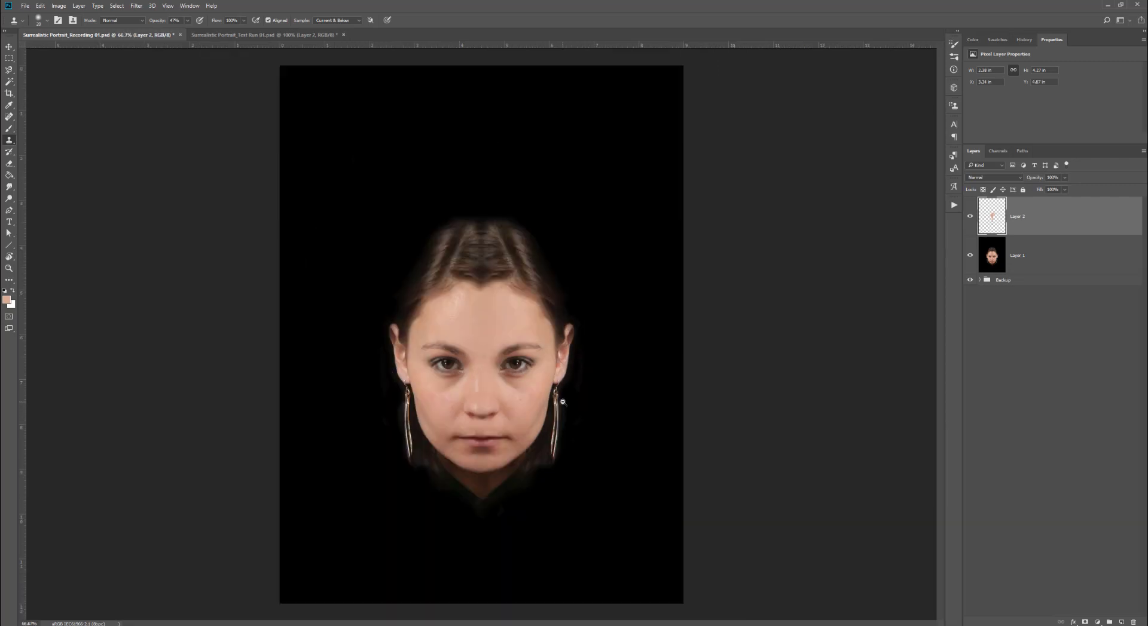
click(504, 379)
click(517, 396)
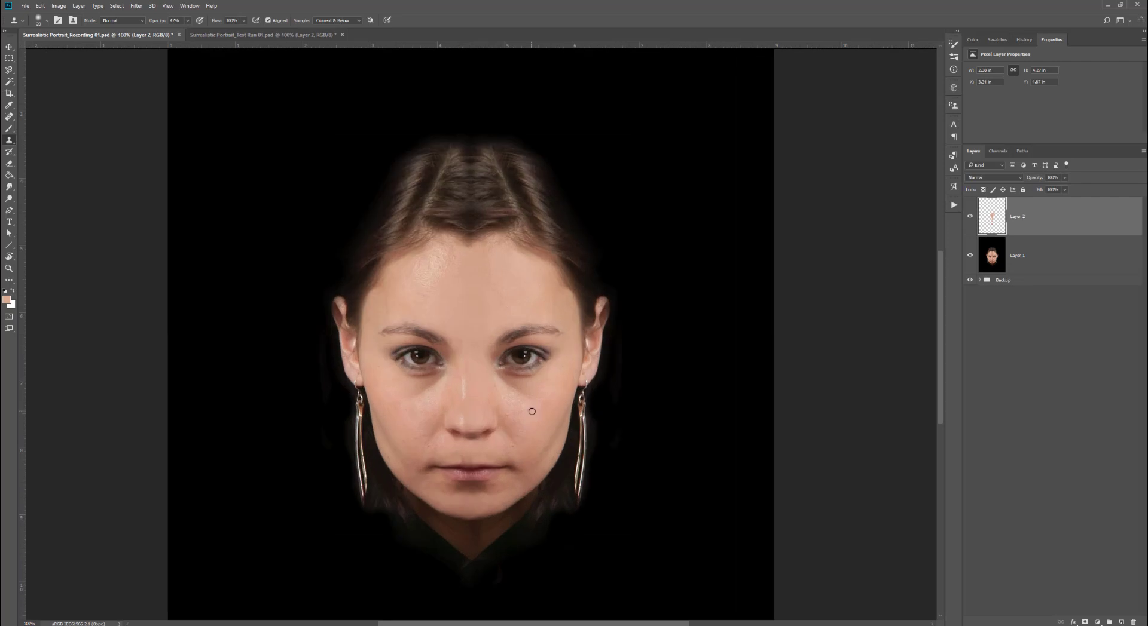
- Merge the retouched layer down into Layer 1
key(b)
key(d)
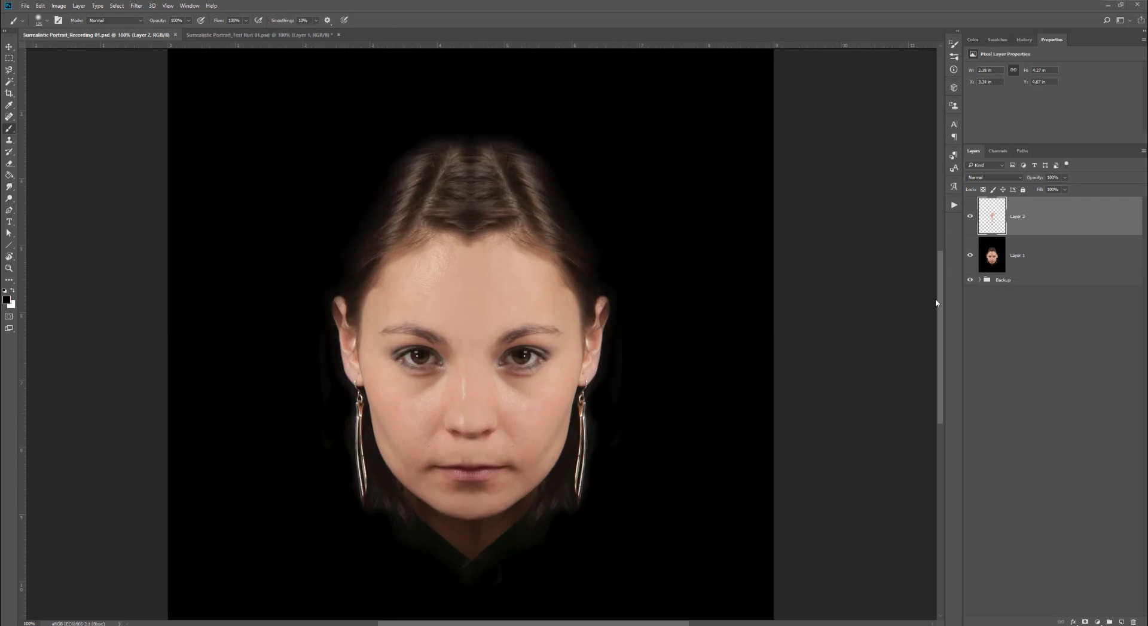
right_click(1035, 217)
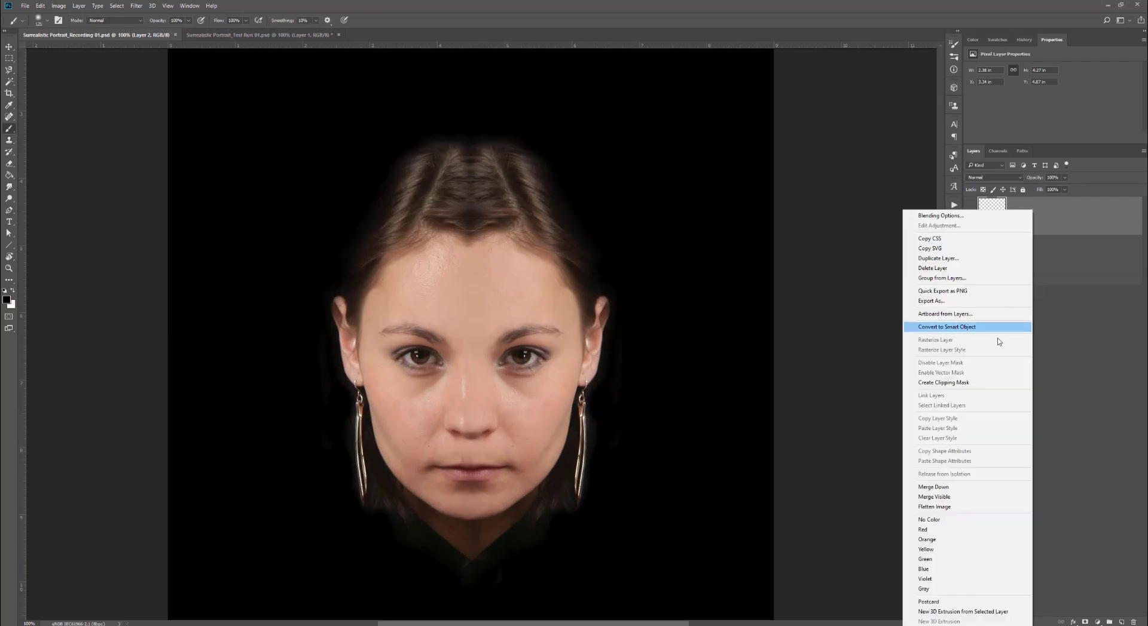
click(977, 490)
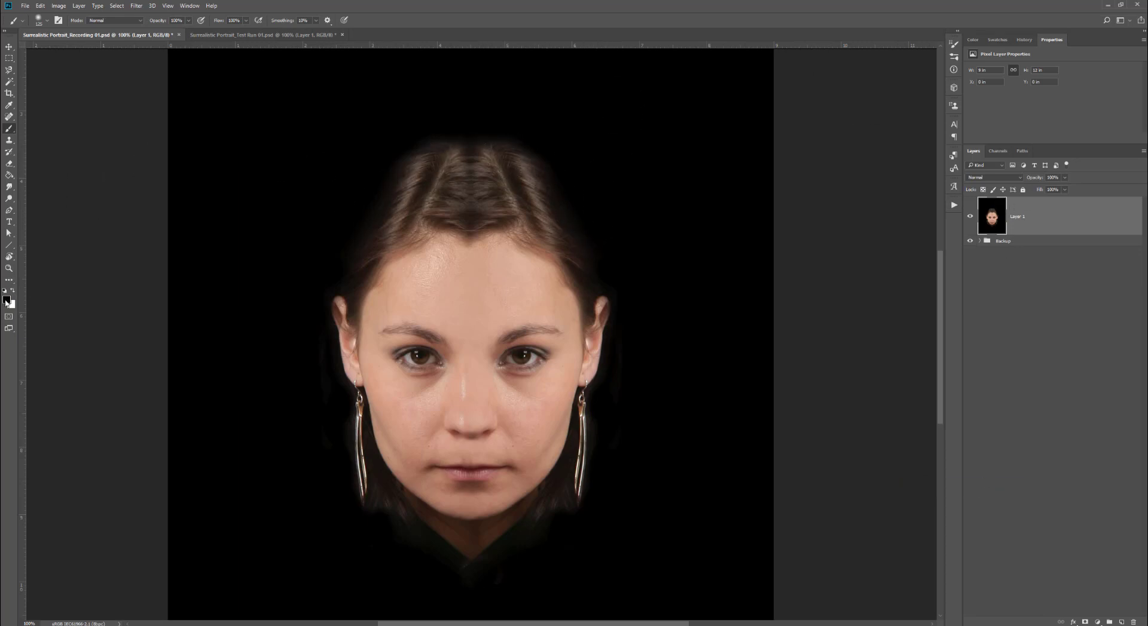
- Paint over the hair parting at the top of the head to blend it into the background
mouse_move(397, 161)
mouse_down()
mouse_move(436, 149)
mouse_move(396, 193)
mouse_move(479, 151)
mouse_move(523, 162)
mouse_move(554, 212)
mouse_move(612, 254)
mouse_move(486, 163)
mouse_move(525, 192)
mouse_move(434, 184)
mouse_move(377, 225)
mouse_move(358, 187)
mouse_up()
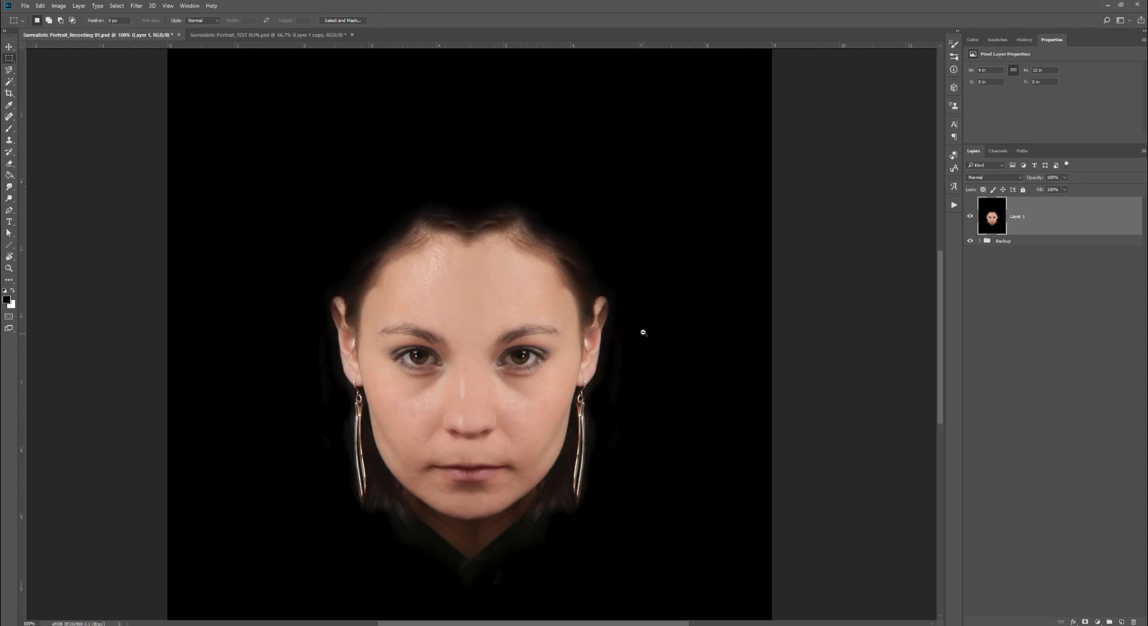
alt+click(644, 332)
- Duplicate Layer 1 and warp the head on the copy, pulling the bottom corners inward to slim the jaw
drag(1067, 205, 1119, 622)
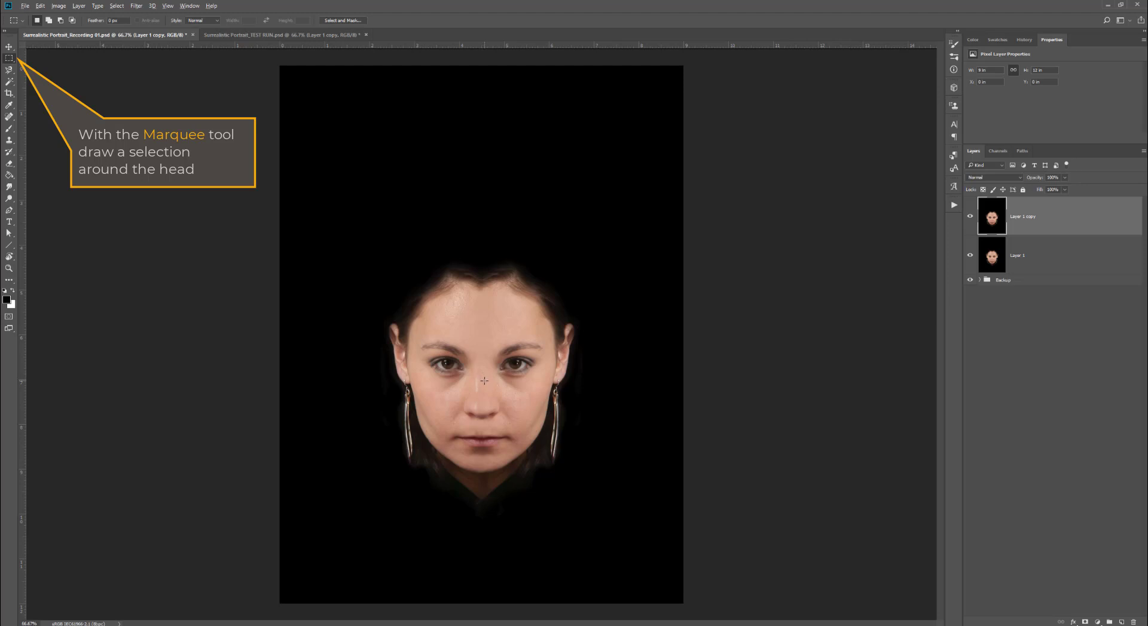
drag(485, 381, 600, 522)
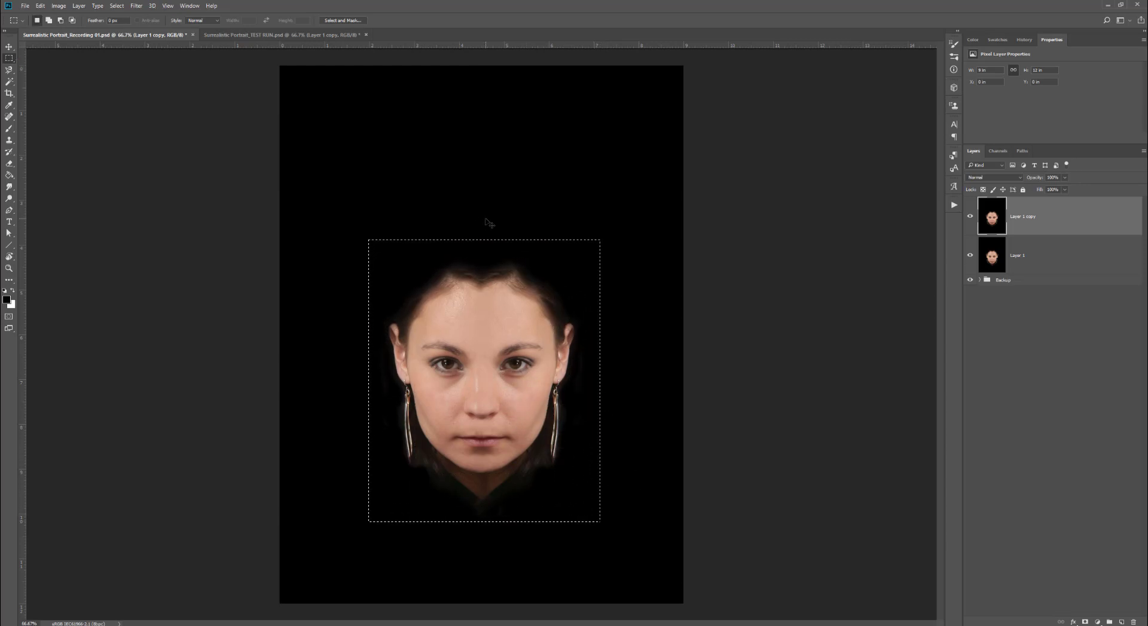
key(ctrl+t)
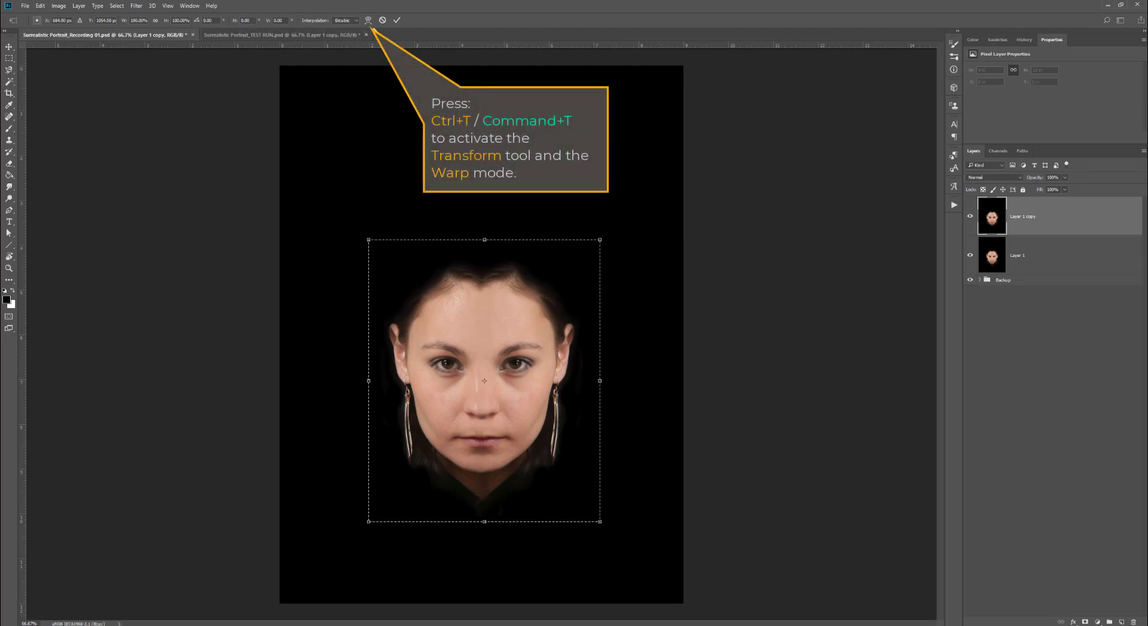
click(368, 20)
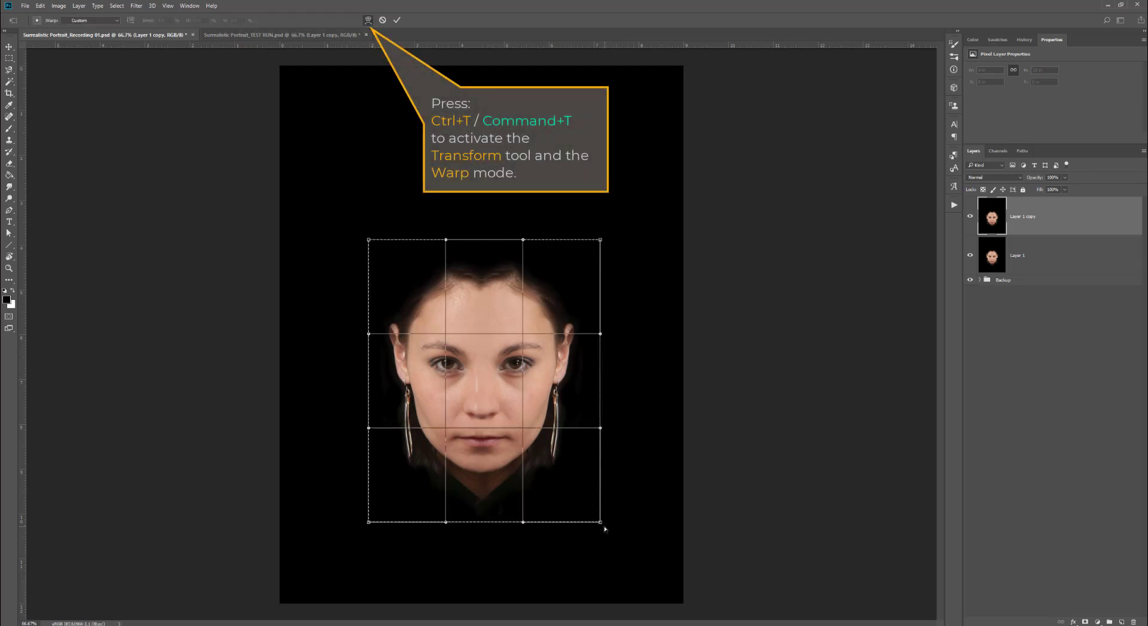
drag(600, 524, 544, 523)
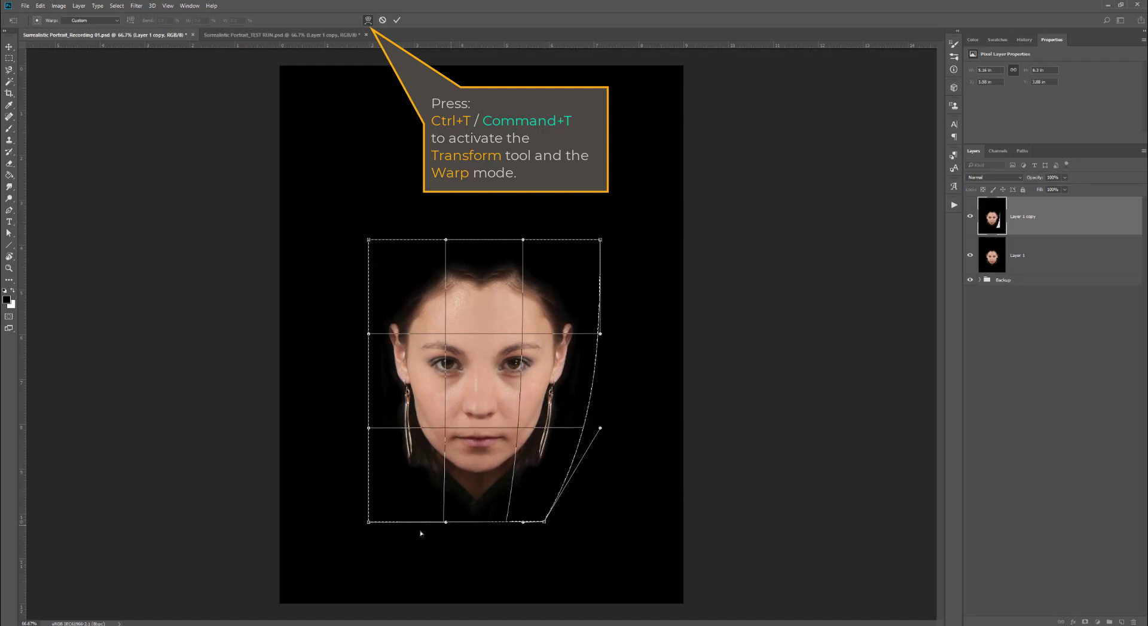
drag(369, 524, 428, 525)
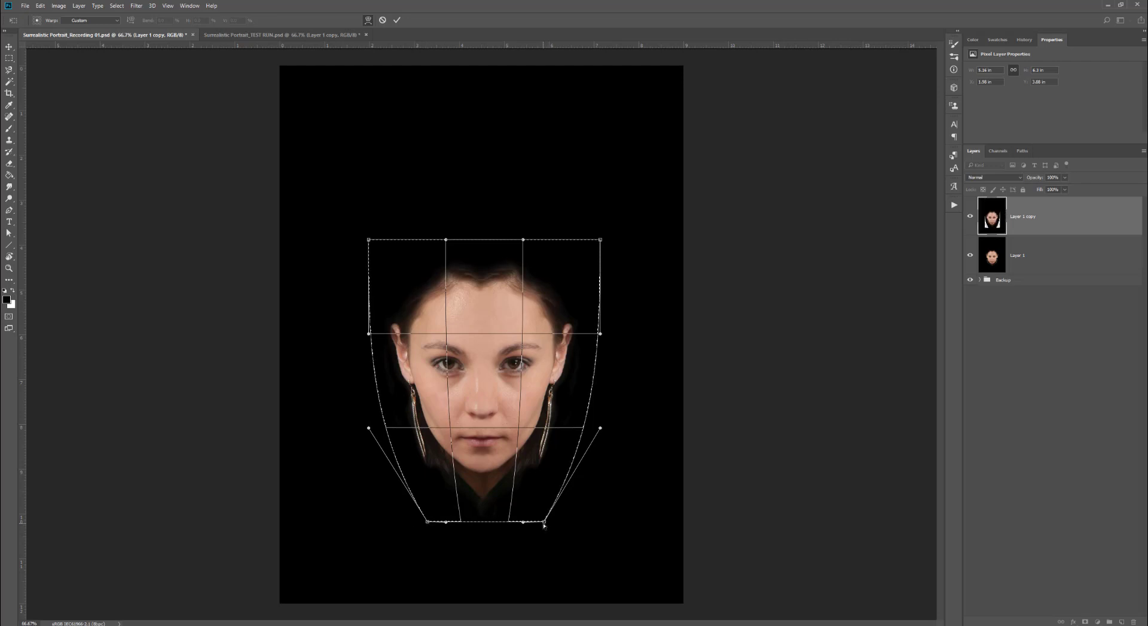
drag(543, 525, 540, 524)
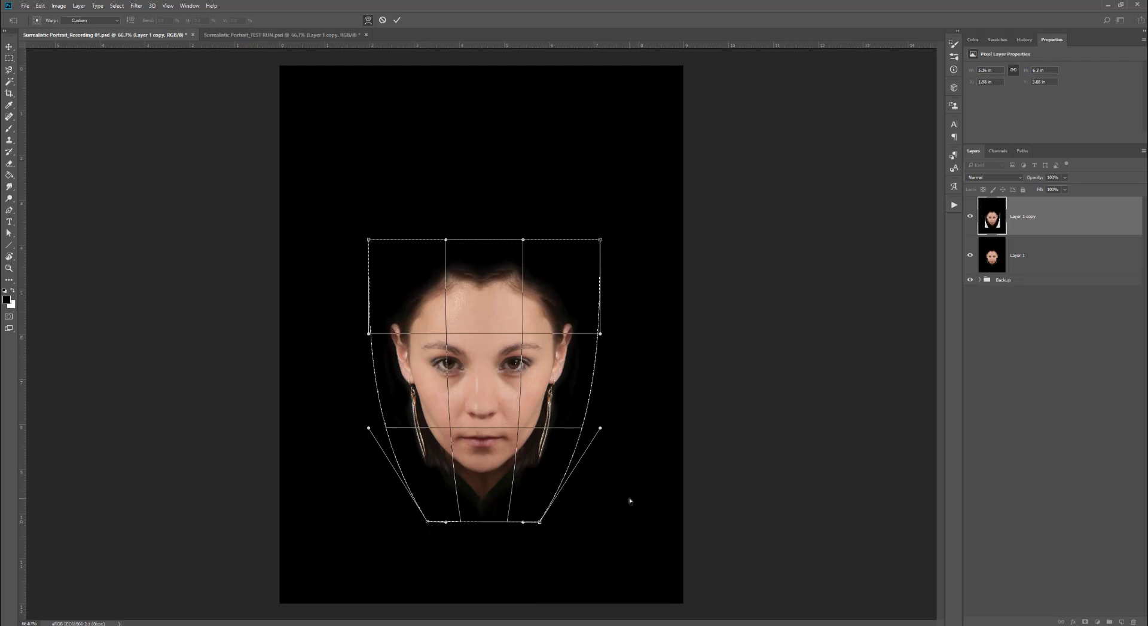
key(Return)
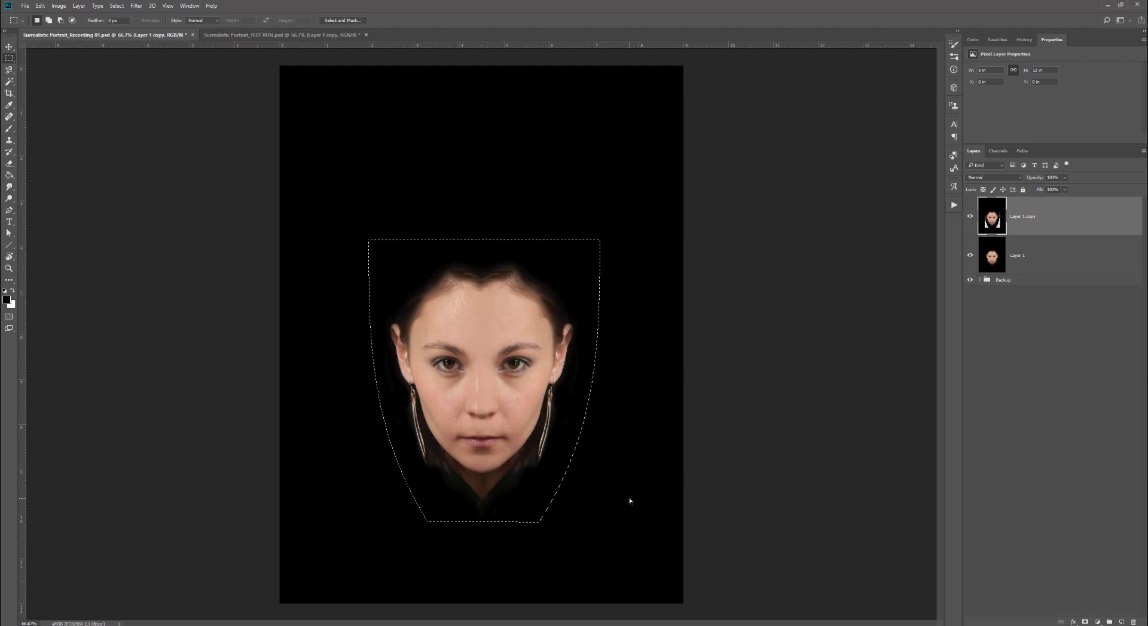
key(ctrl+d)
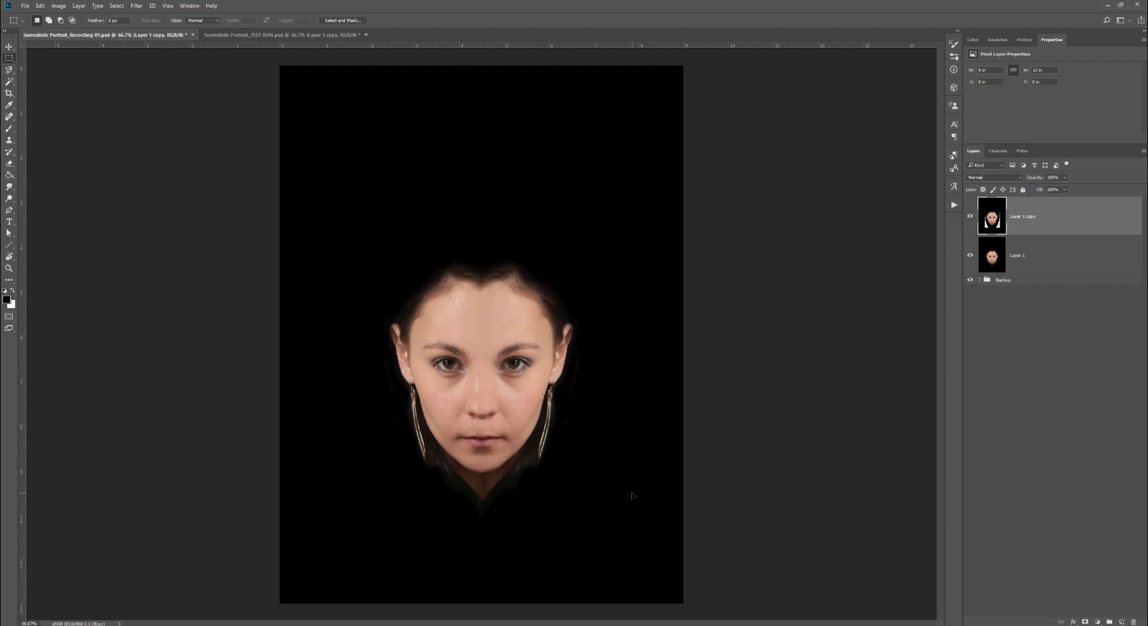
- Merge the warped copy down into Layer 1 and save the document
right_click(1025, 212)
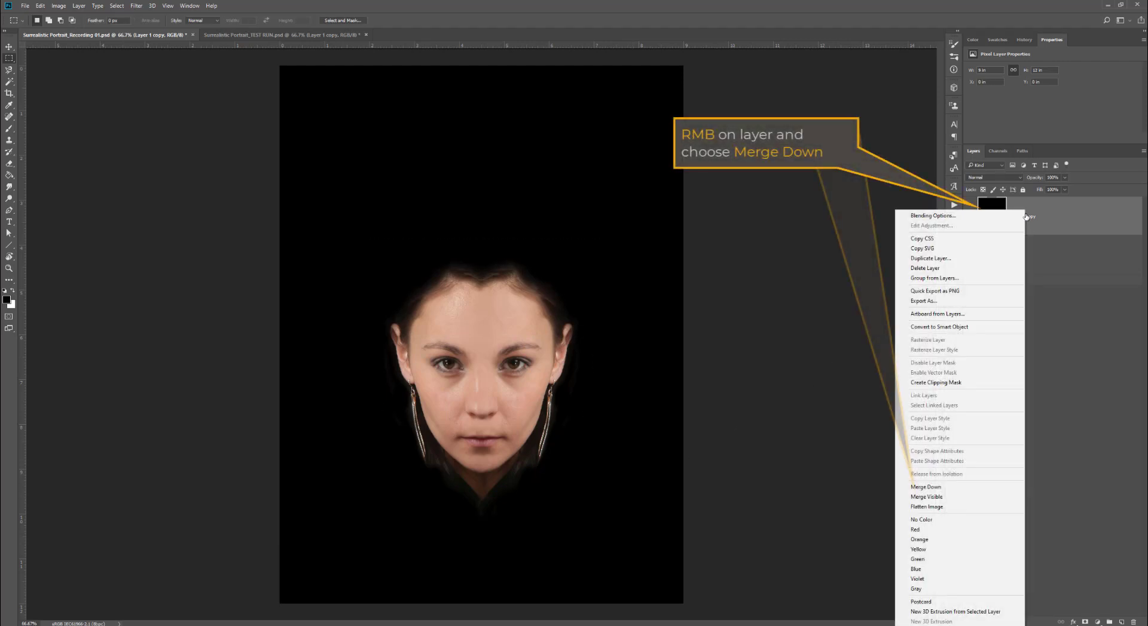
click(969, 486)
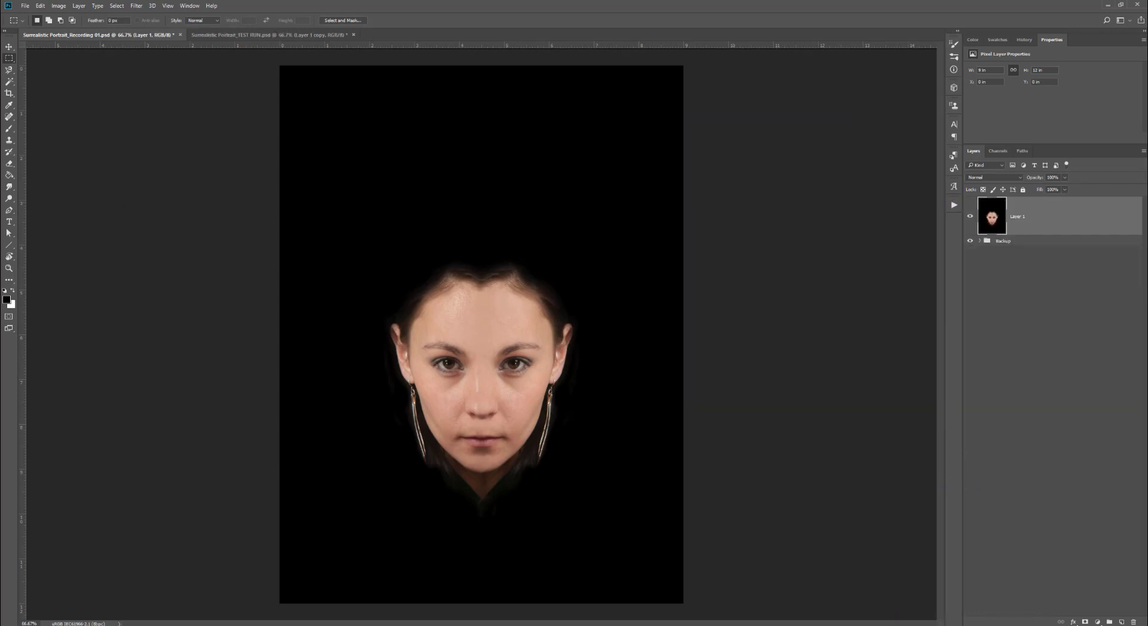
key(ctrl+s)
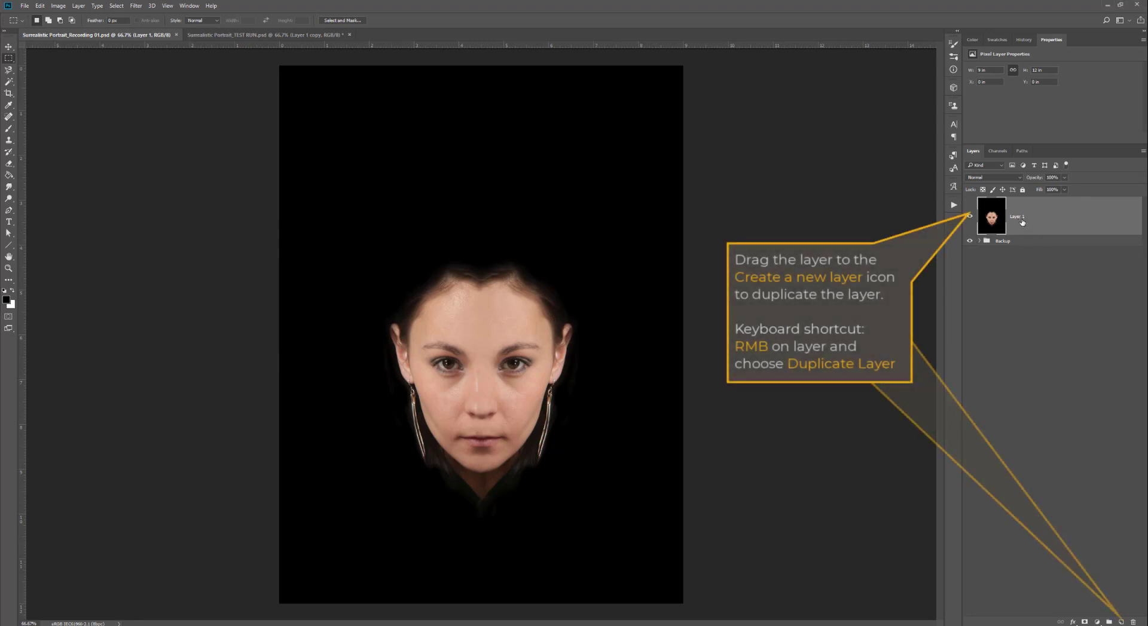
- Duplicate Layer 1 and apply a Gaussian Blur with a radius of 5.0 pixels to the copy
drag(1021, 222, 1121, 623)
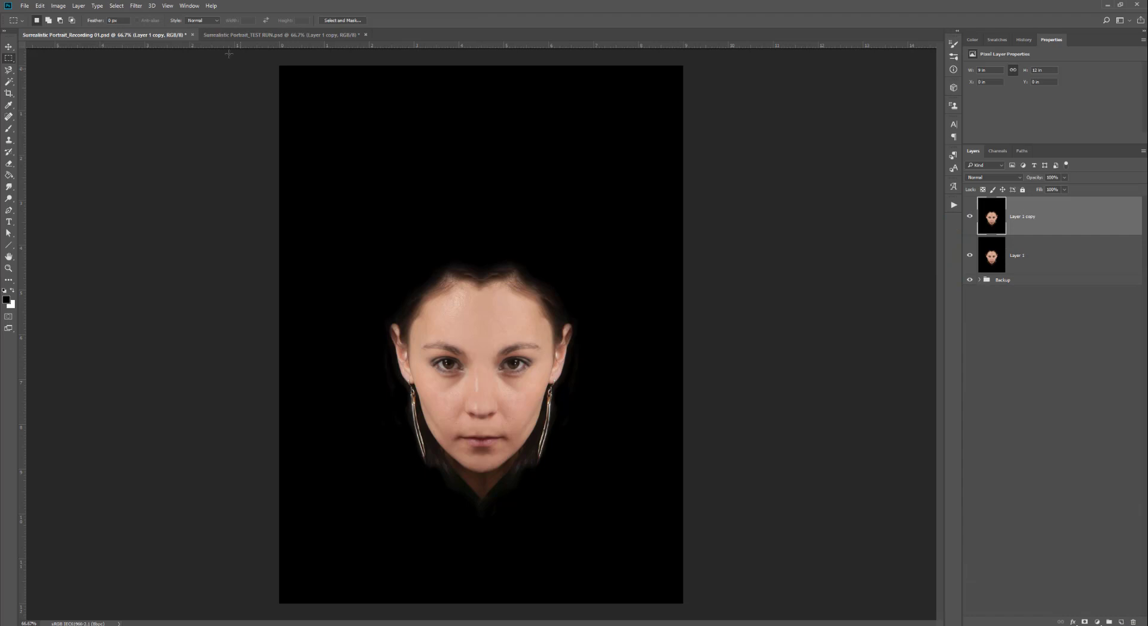
click(135, 6)
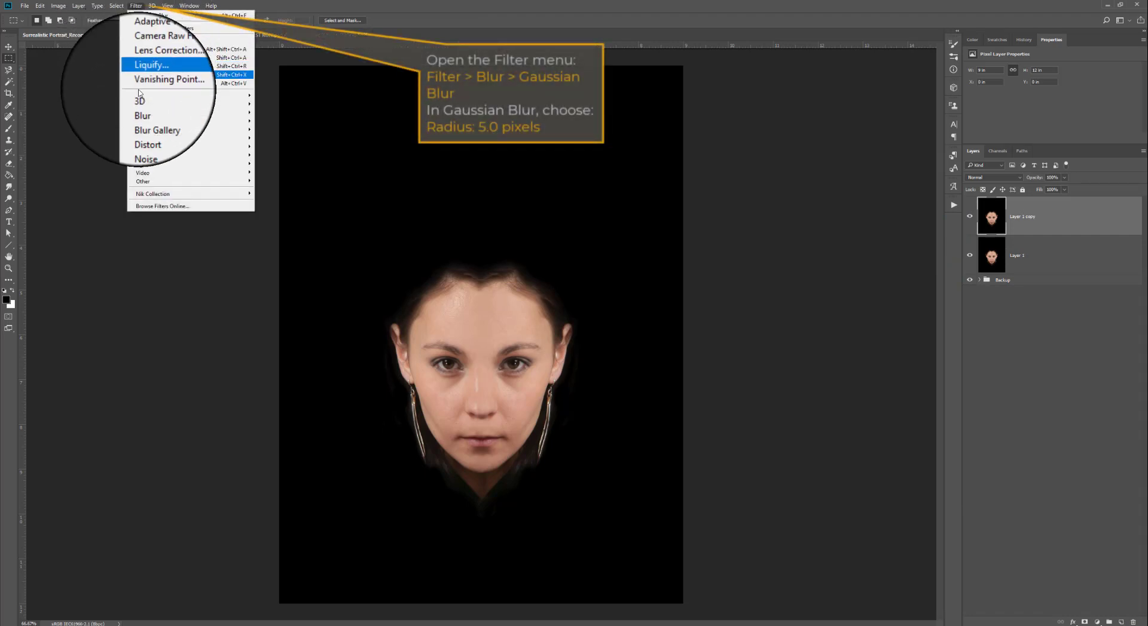
mouse_move(146, 112)
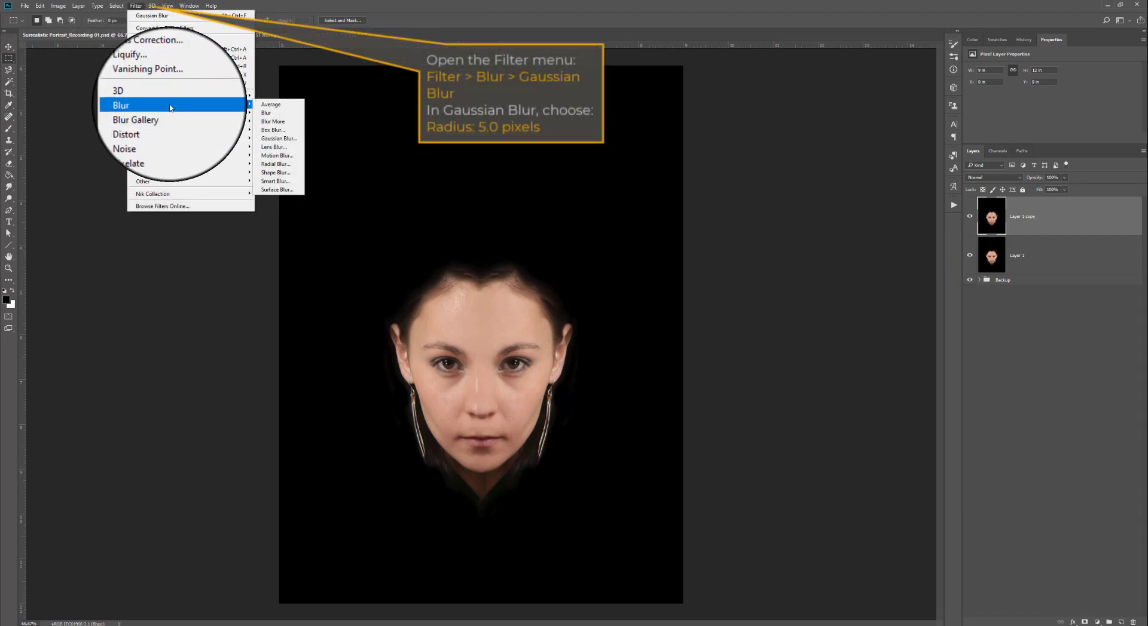
click(283, 139)
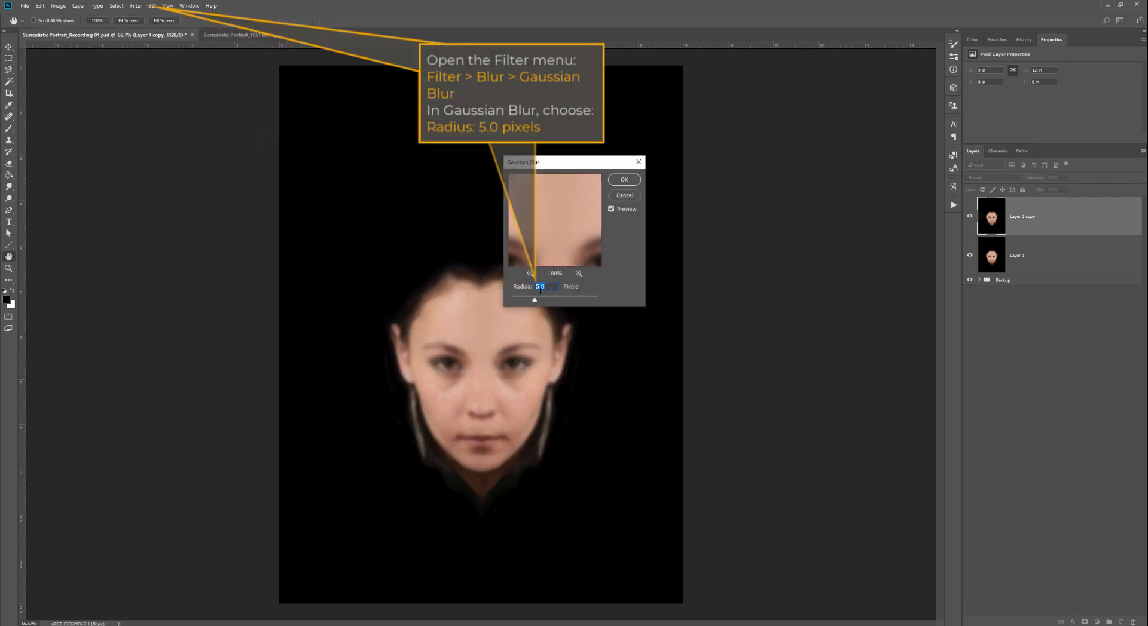
click(628, 183)
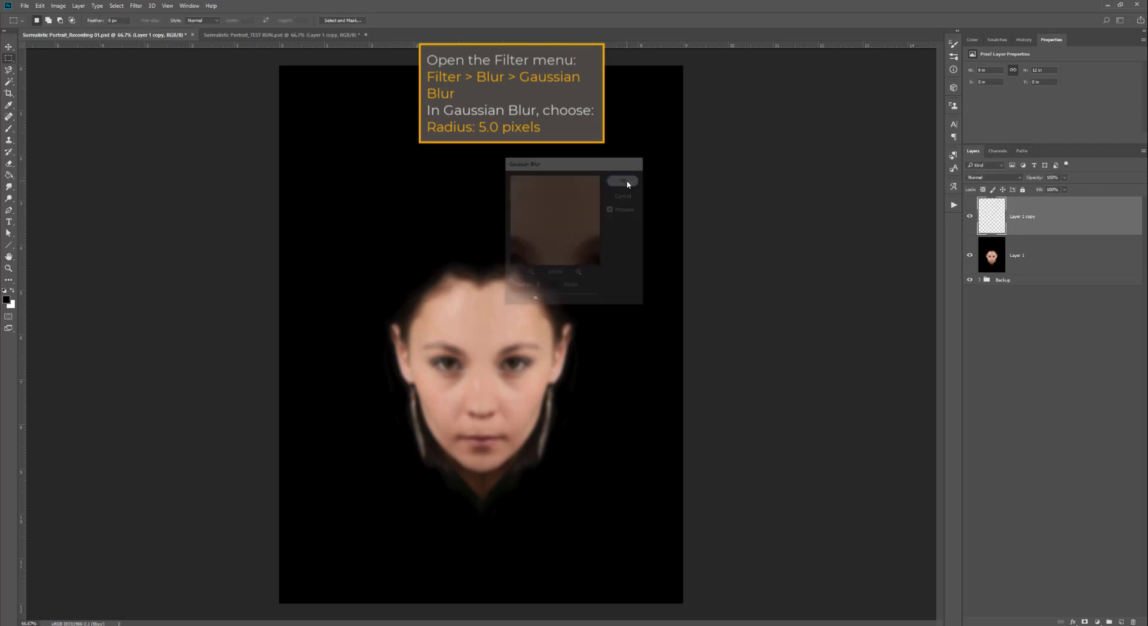
- Add a layer mask to the blurred copy and choose the Gradient tool with the Black to White preset
click(1085, 623)
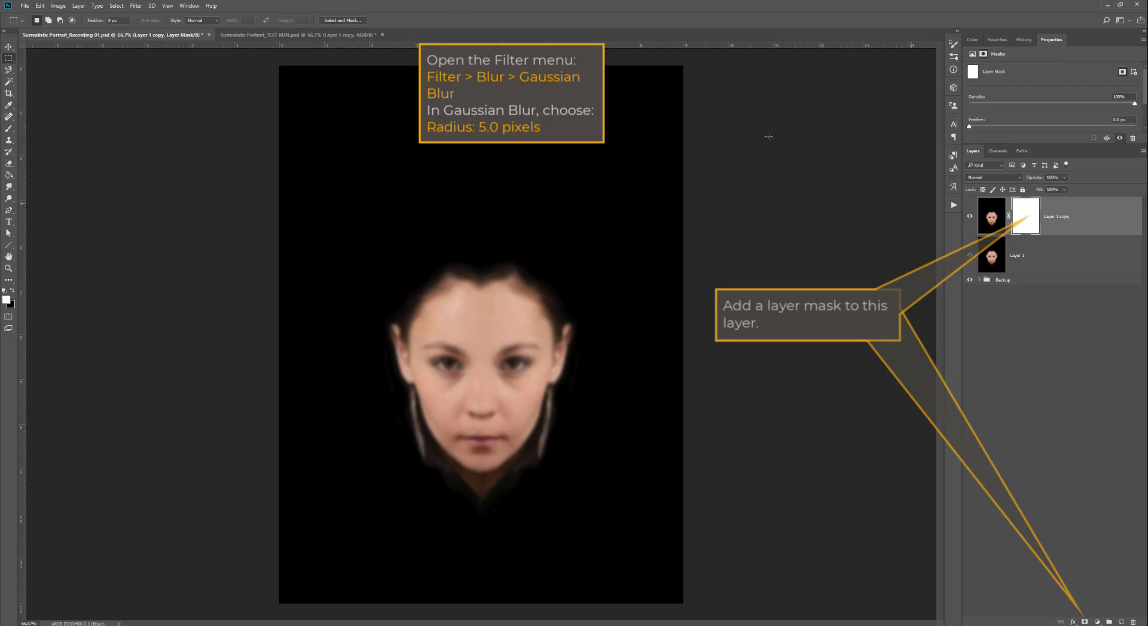
click(9, 175)
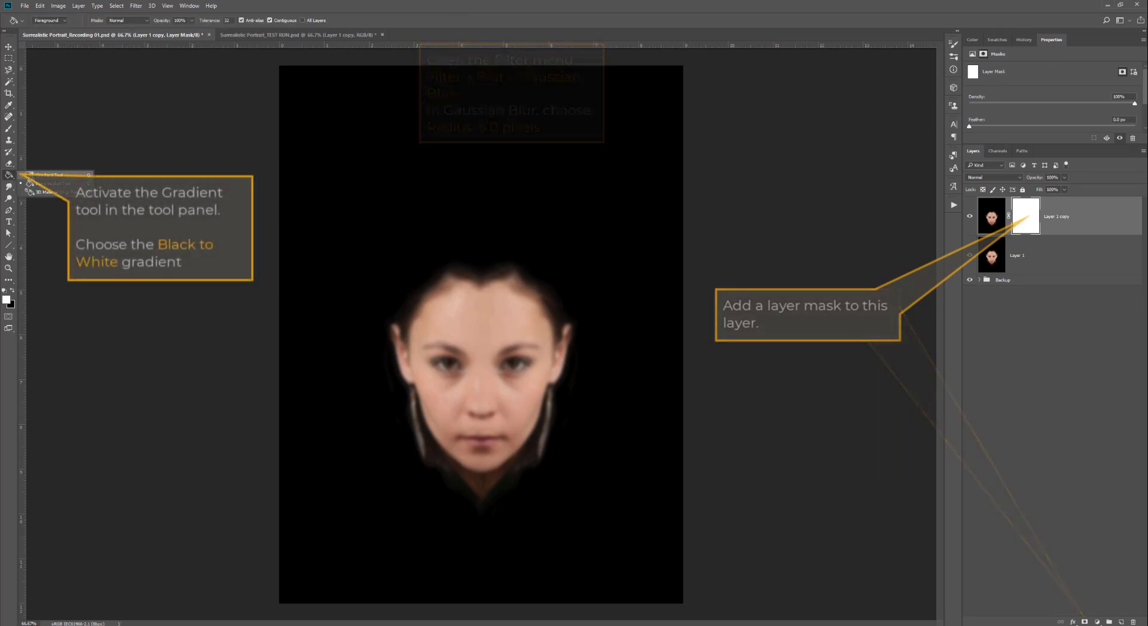
click(36, 175)
click(67, 21)
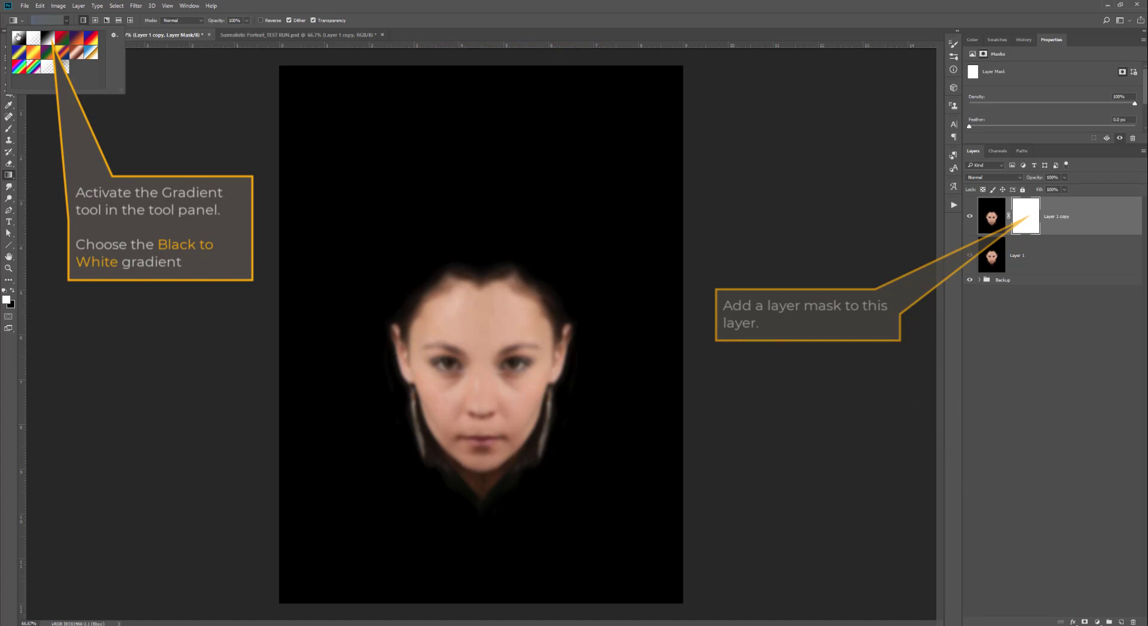
click(49, 40)
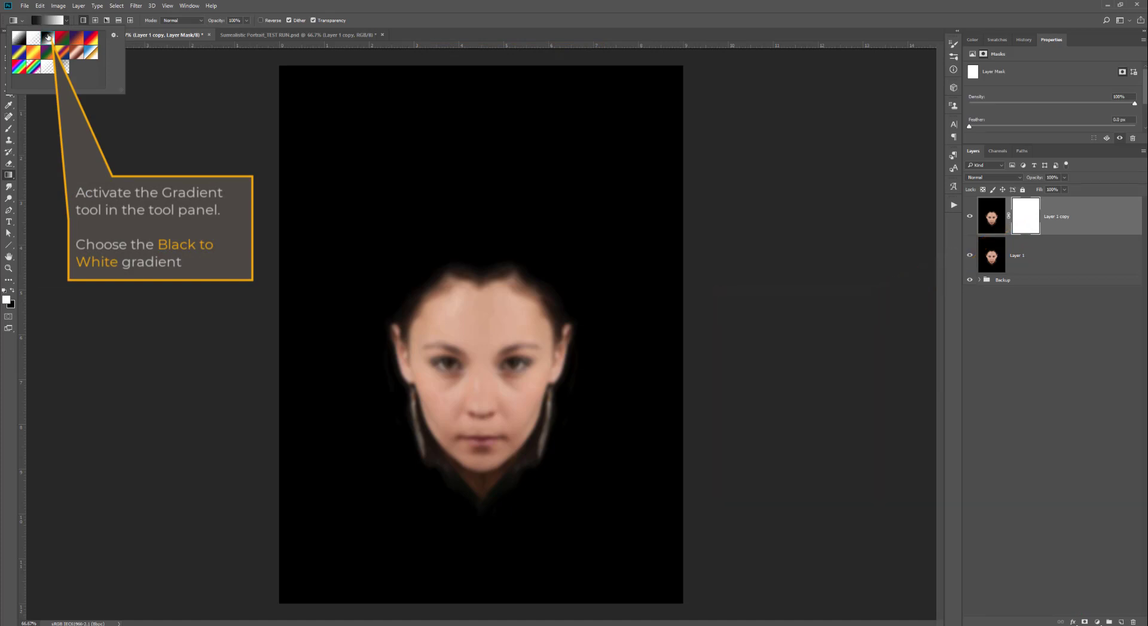
- Open the gradient editor and set the gradient's right color stop to black
key(Return)
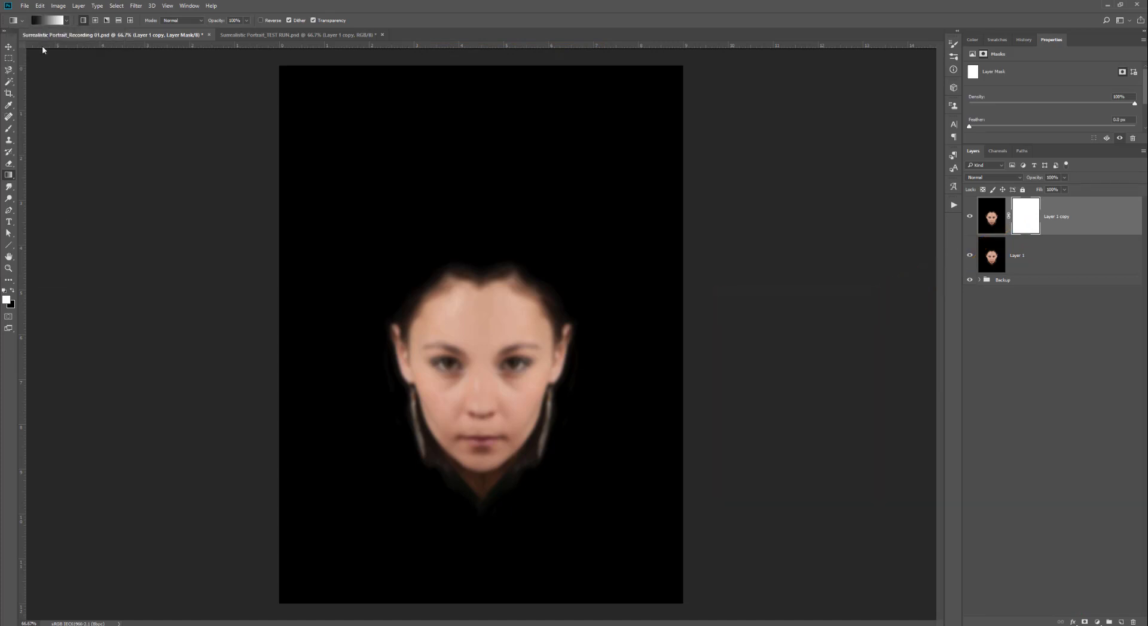
click(55, 21)
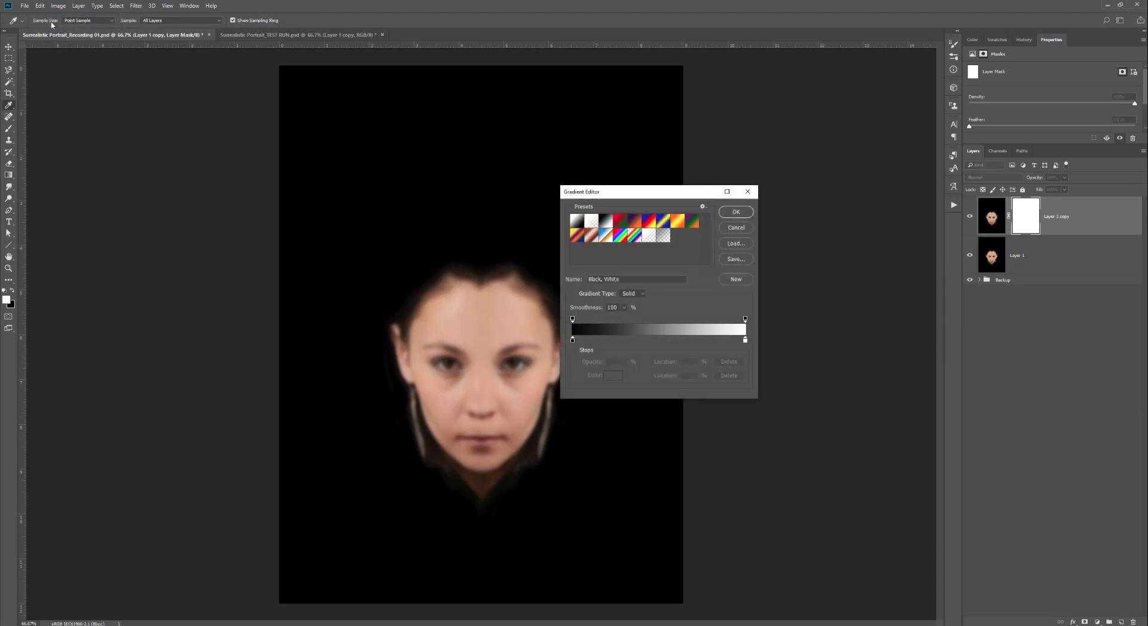
drag(626, 192, 639, 48)
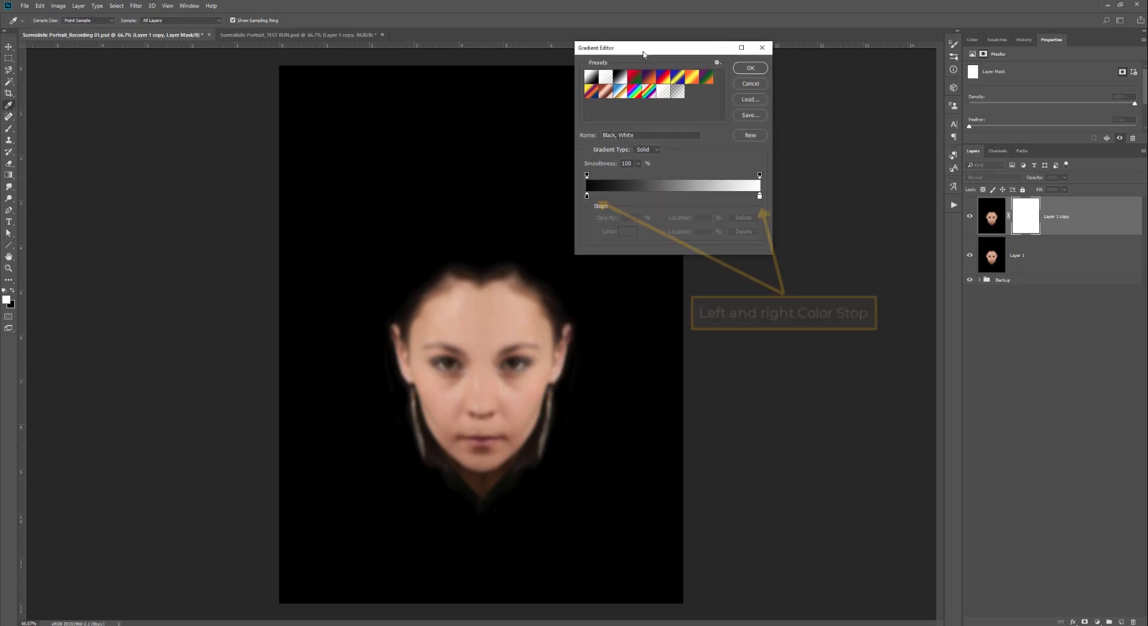
click(759, 197)
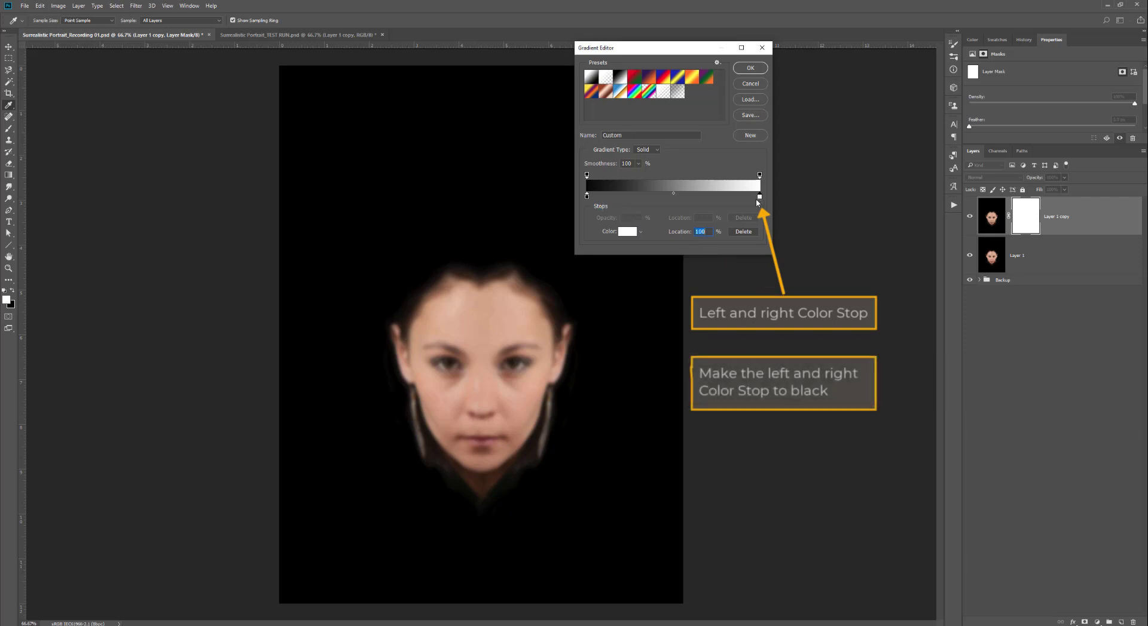
click(625, 233)
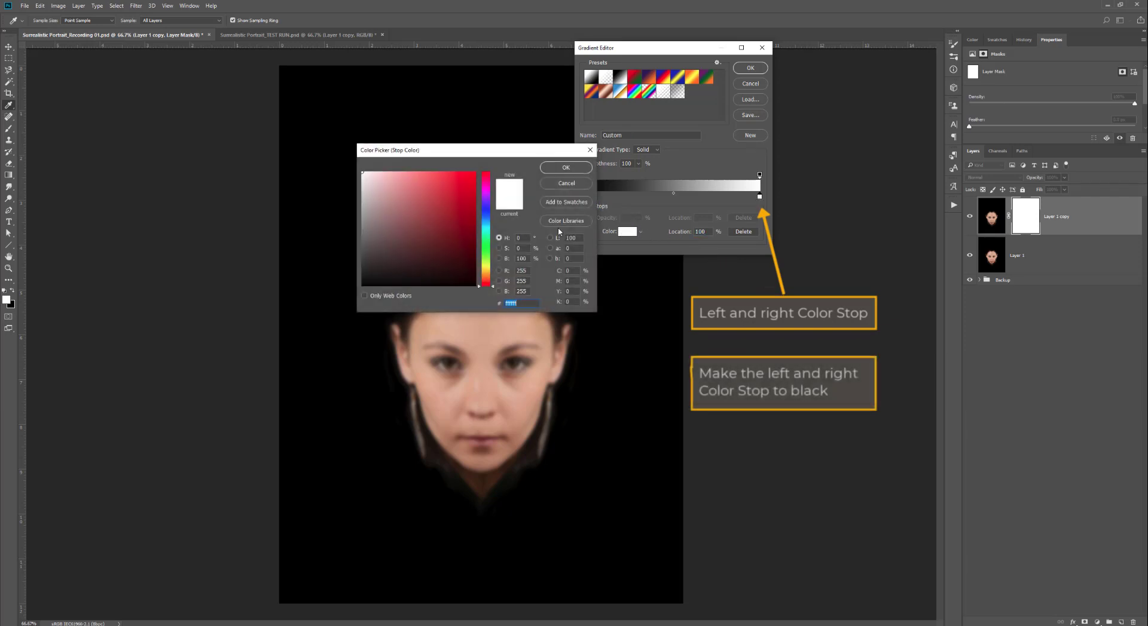
click(299, 302)
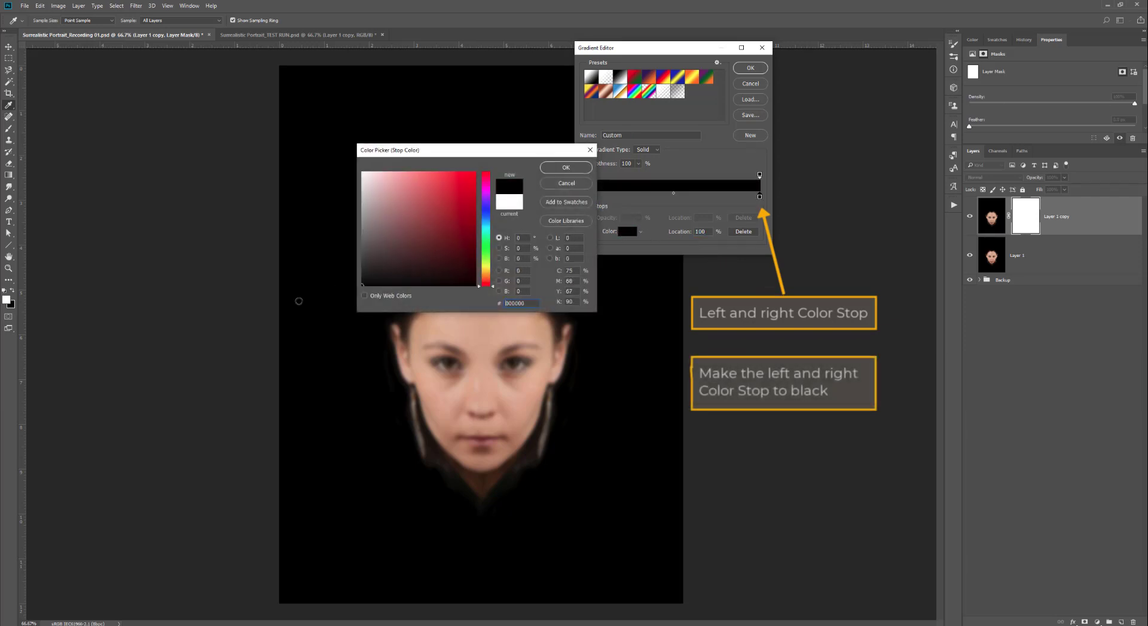
click(562, 169)
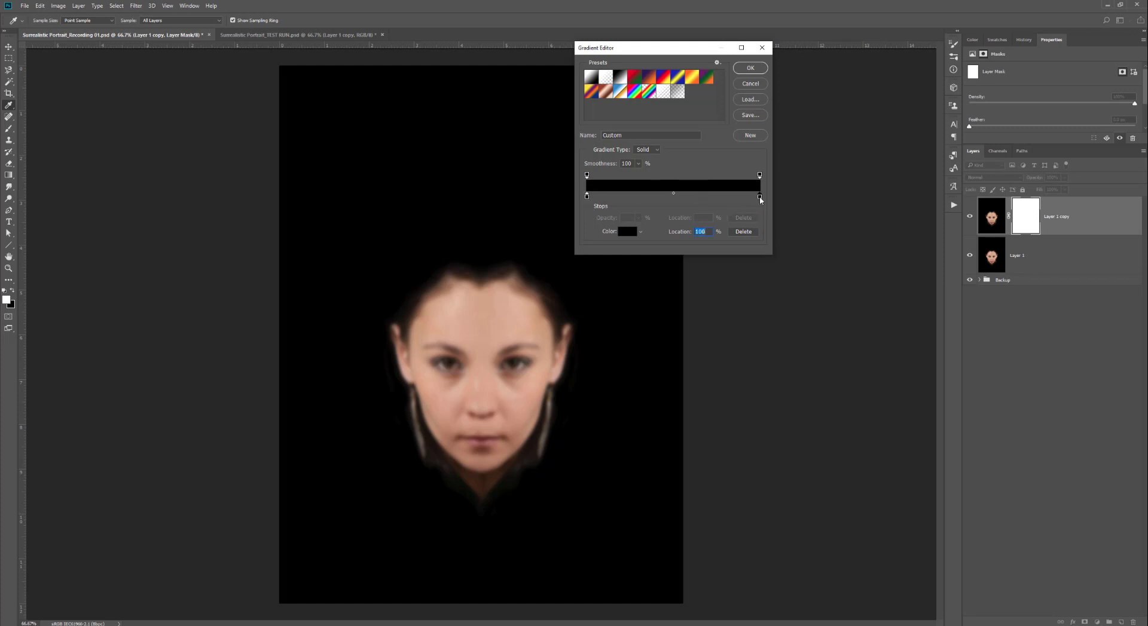
- Set the gradient's right opacity stop to 0% opacity and confirm the gradient
click(760, 174)
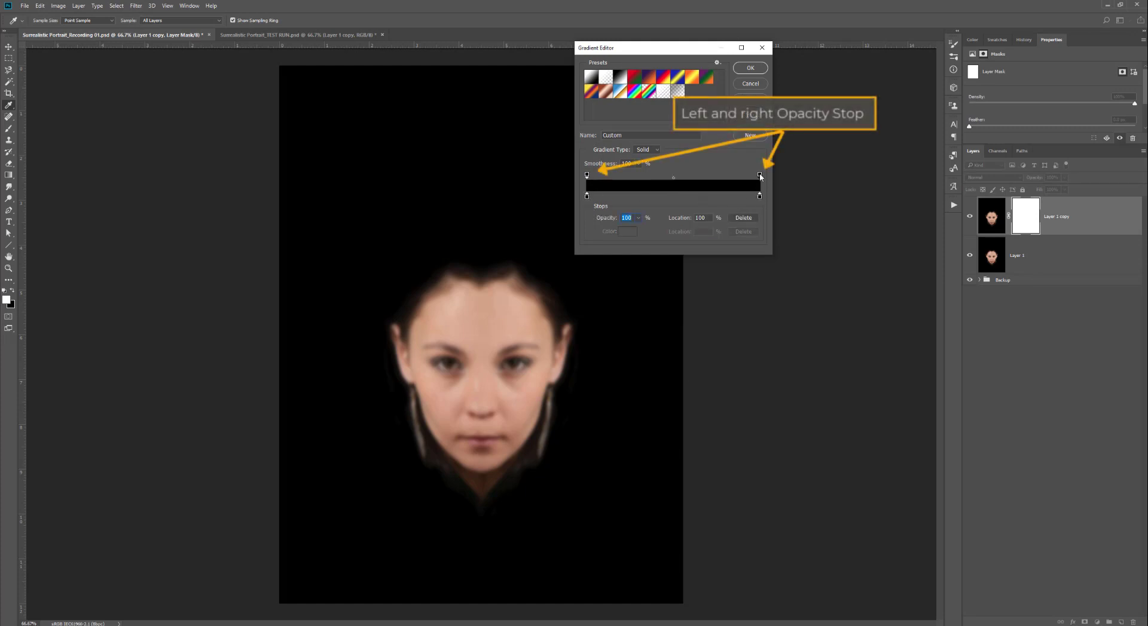
click(636, 218)
drag(638, 231, 567, 235)
click(717, 162)
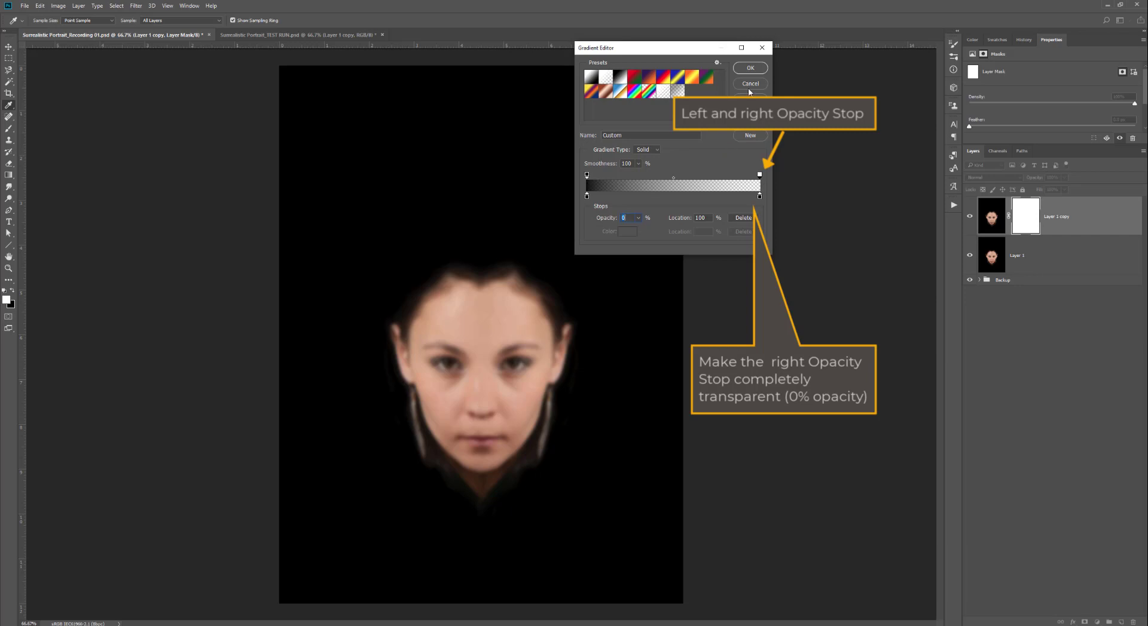
click(750, 69)
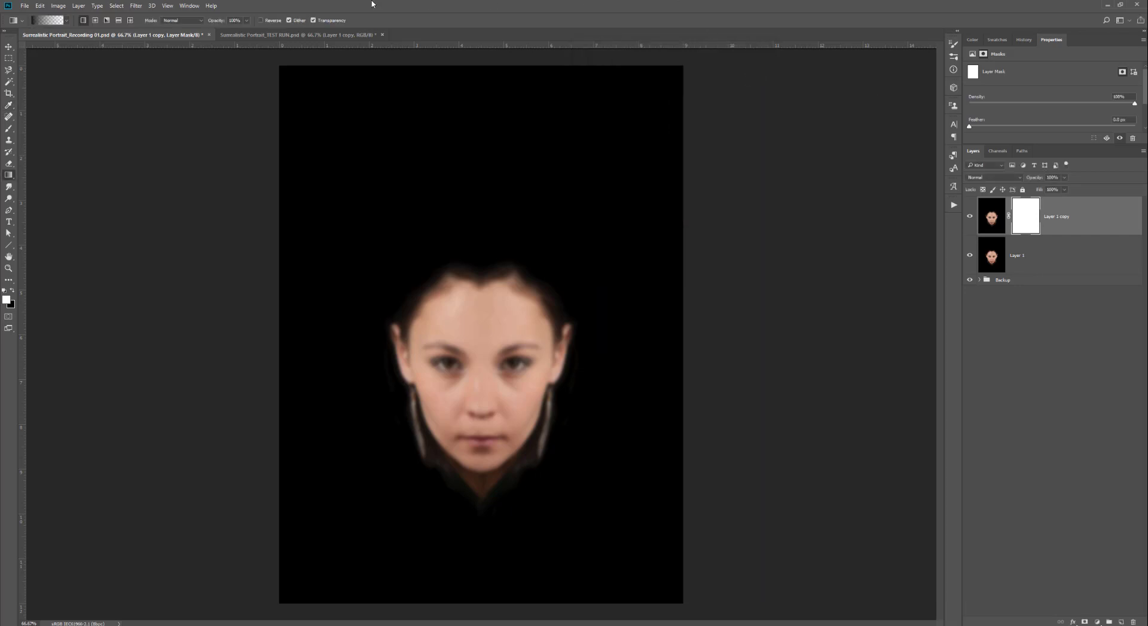
- Switch to the radial gradient and drag several gradients outward from the face's center on the blurred copy's mask
click(95, 22)
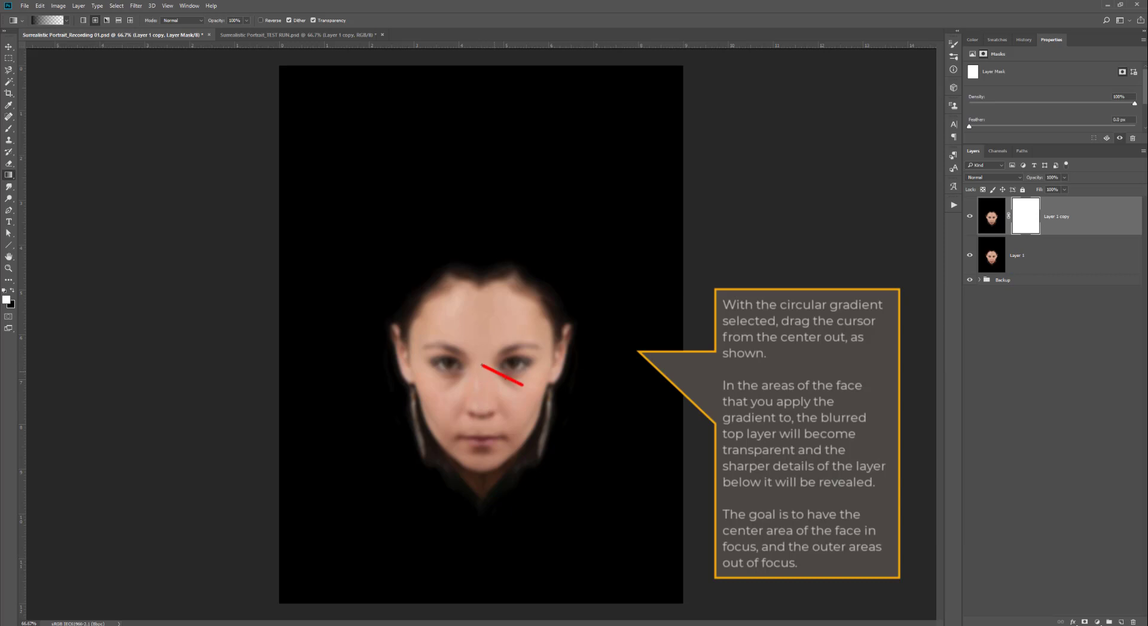
drag(482, 365, 536, 393)
drag(499, 384, 472, 388)
drag(482, 347, 542, 348)
drag(483, 388, 483, 482)
drag(455, 400, 426, 421)
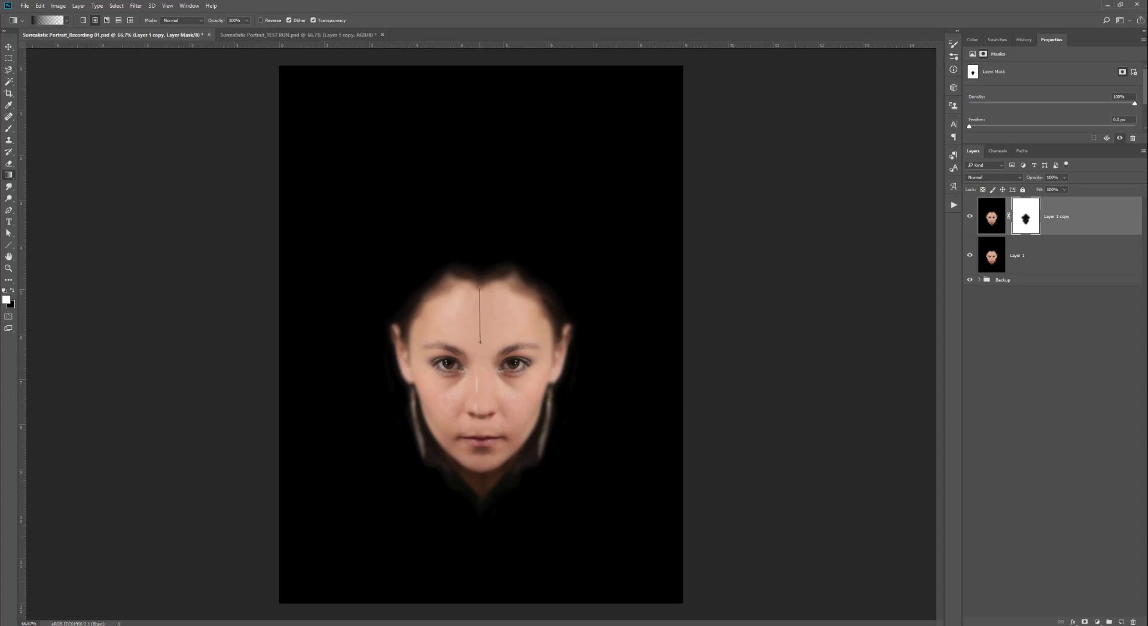
drag(479, 342, 534, 315)
drag(423, 412, 424, 411)
- Add a new empty layer at the top of the stack and set its blend mode to Color
key(b)
key(x)
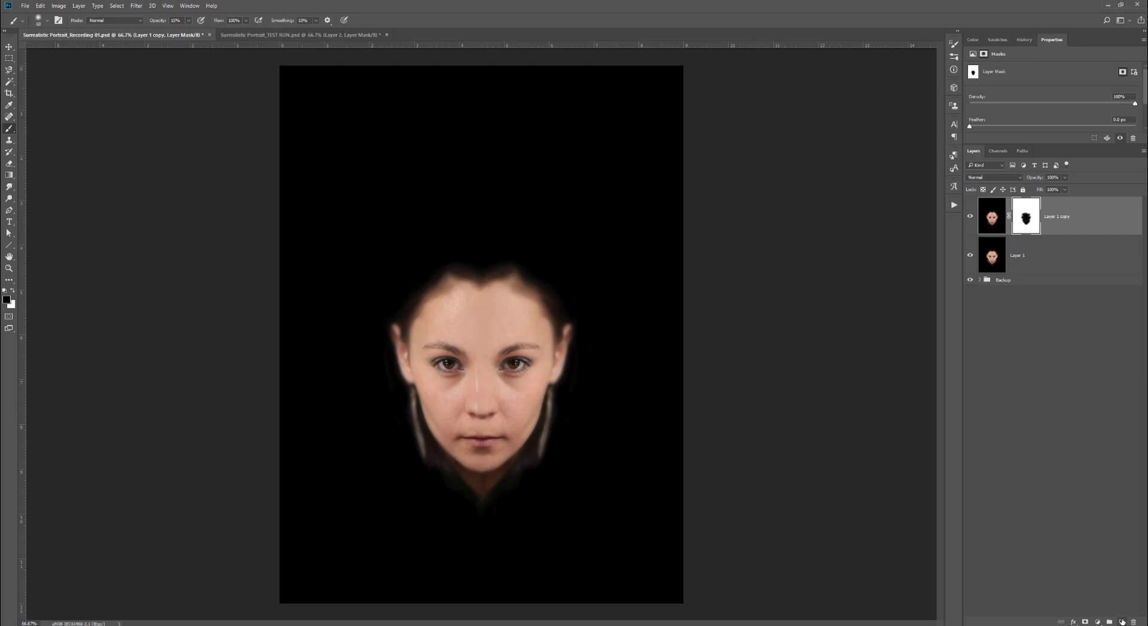
click(1120, 620)
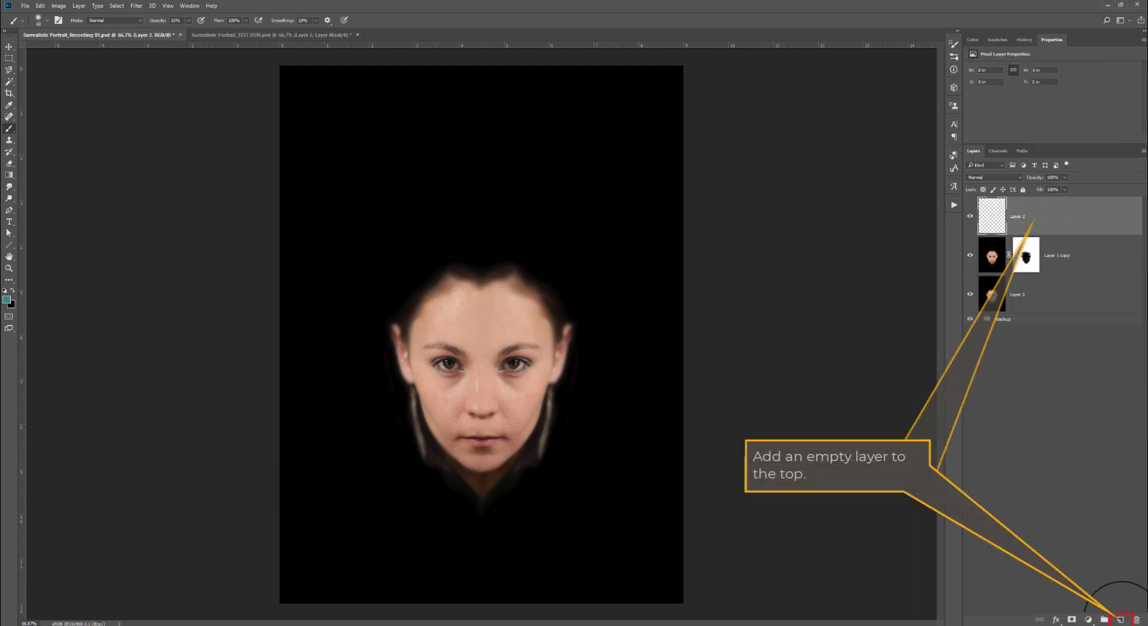
click(1020, 178)
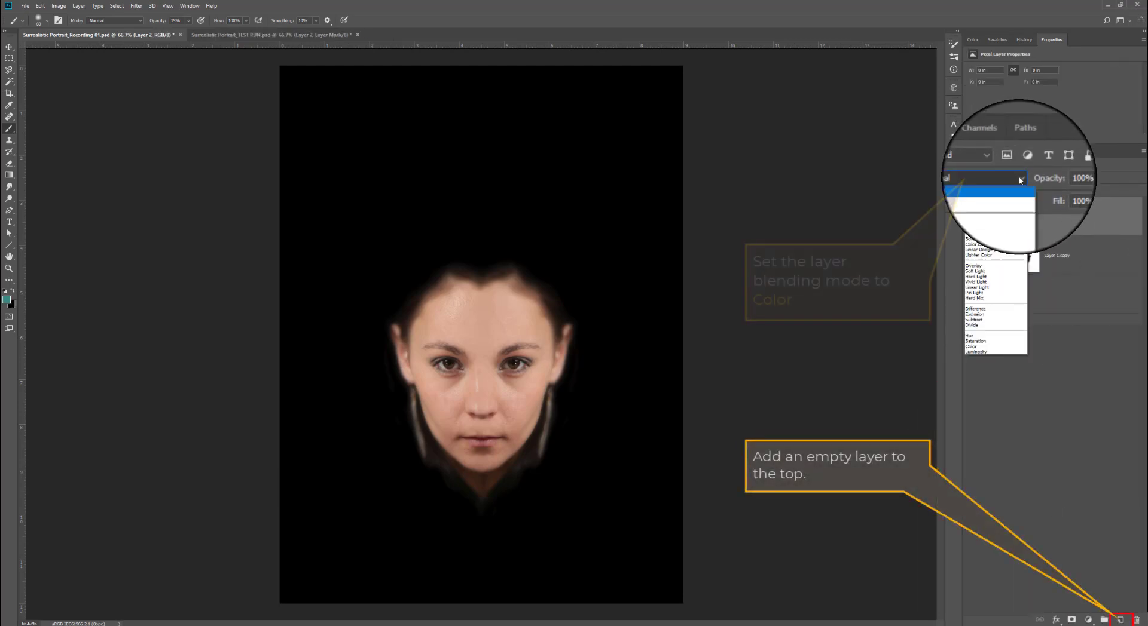
click(987, 343)
- Pick a turquoise foreground color and fill the new layer with it using the Paint Bucket
click(6, 300)
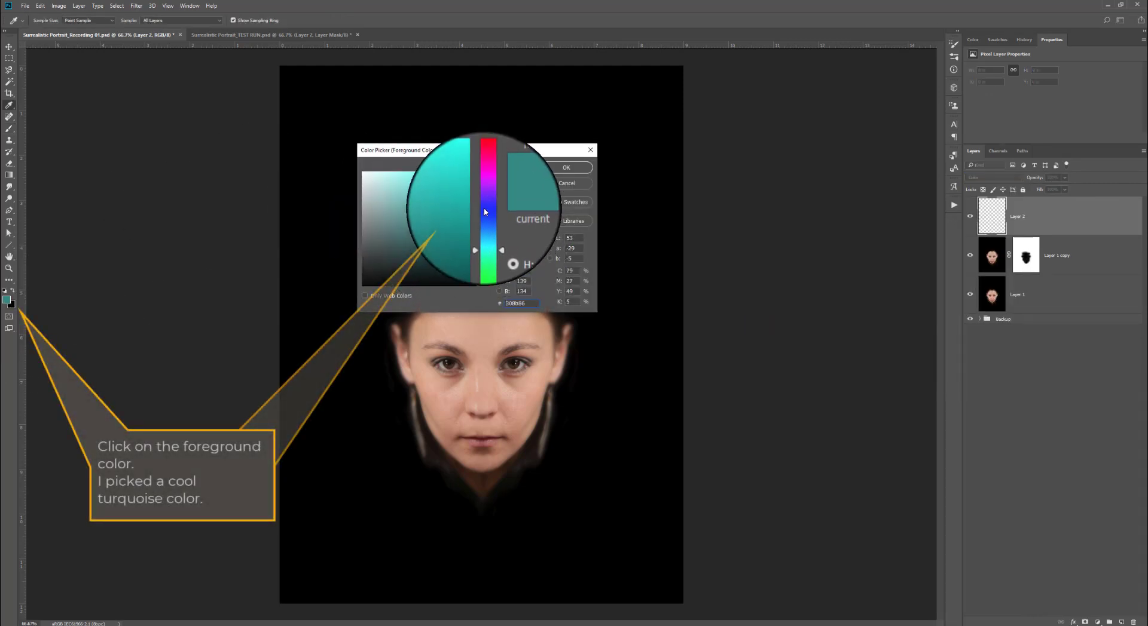
click(436, 224)
click(566, 167)
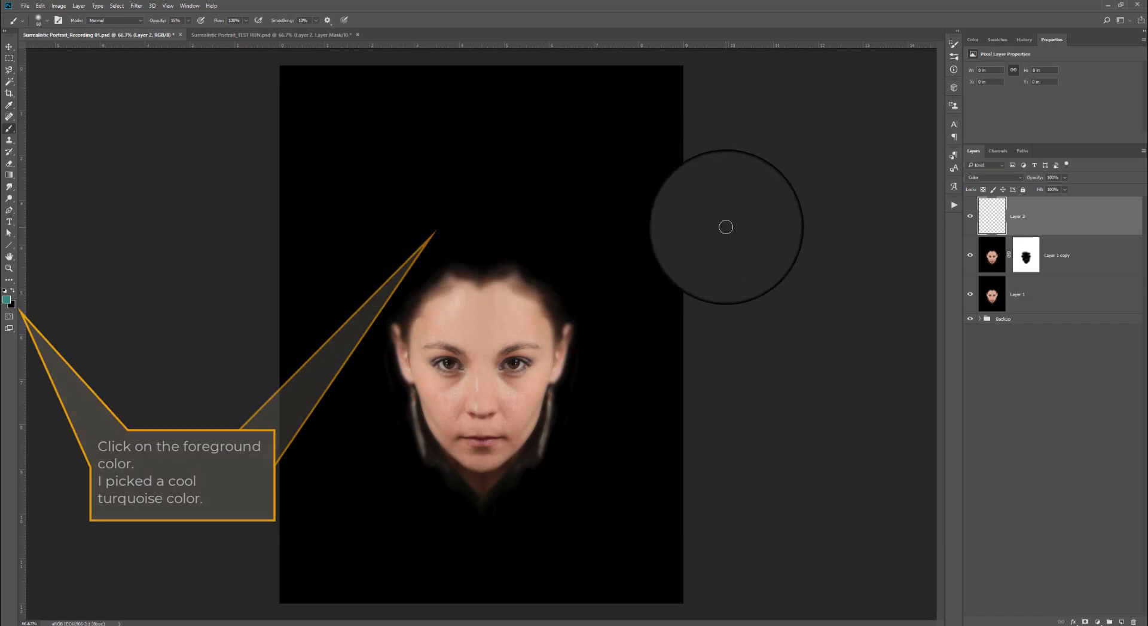
click(9, 128)
click(9, 174)
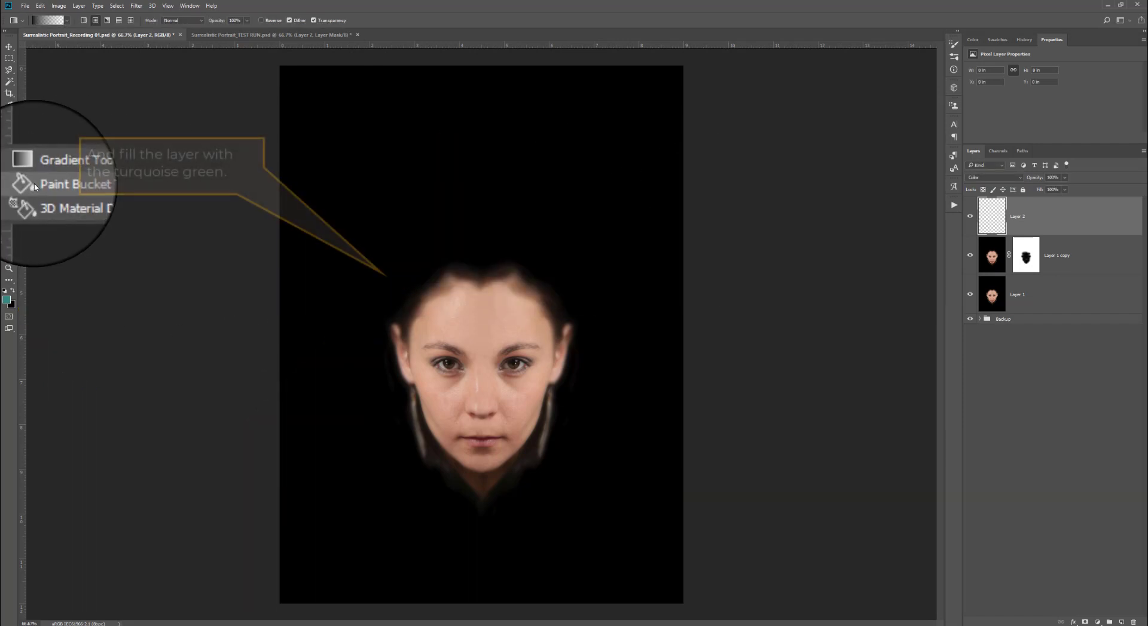
click(35, 188)
click(477, 328)
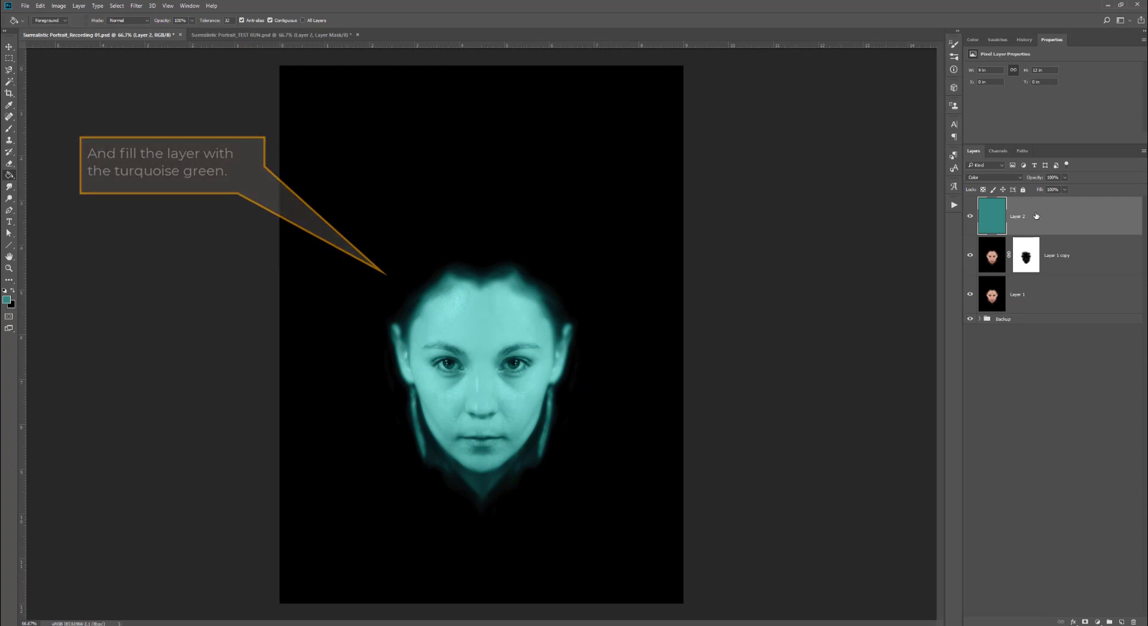
- Add a layer mask to the turquoise layer
click(1085, 623)
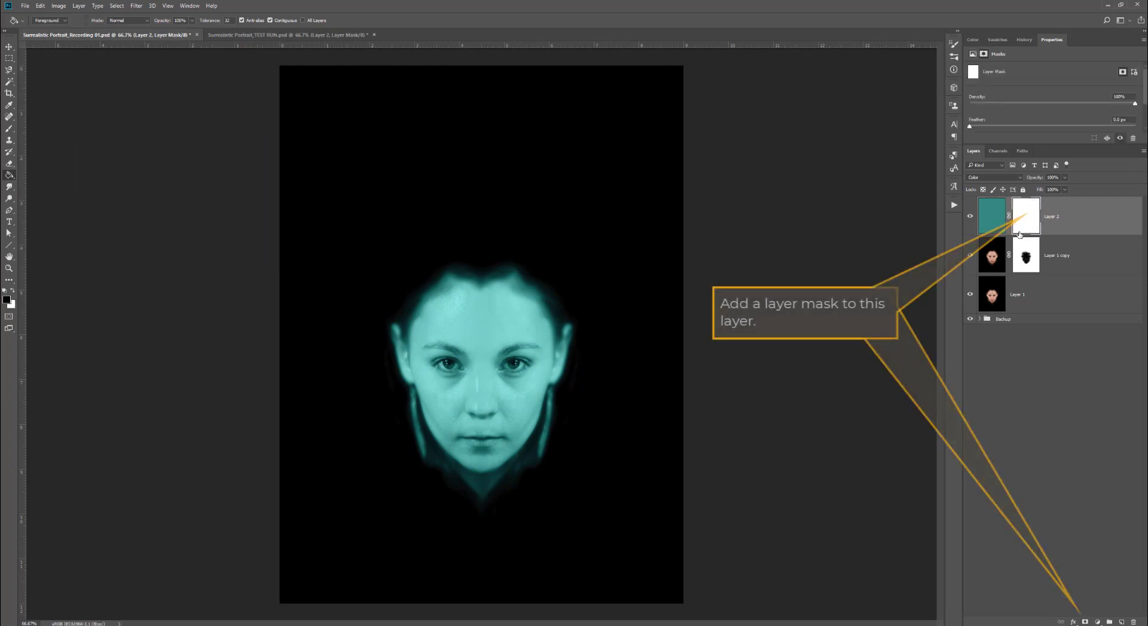
click(7, 301)
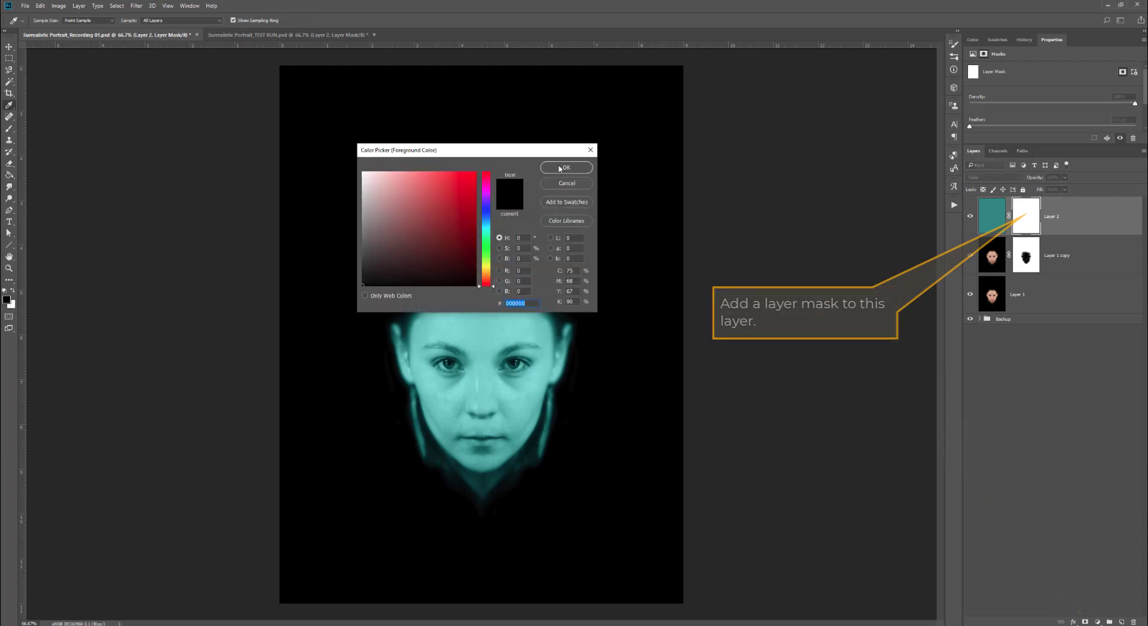
click(566, 183)
- Paint on the turquoise layer's mask with a Soft Round brush at 6% opacity over the forehead and nose
click(9, 128)
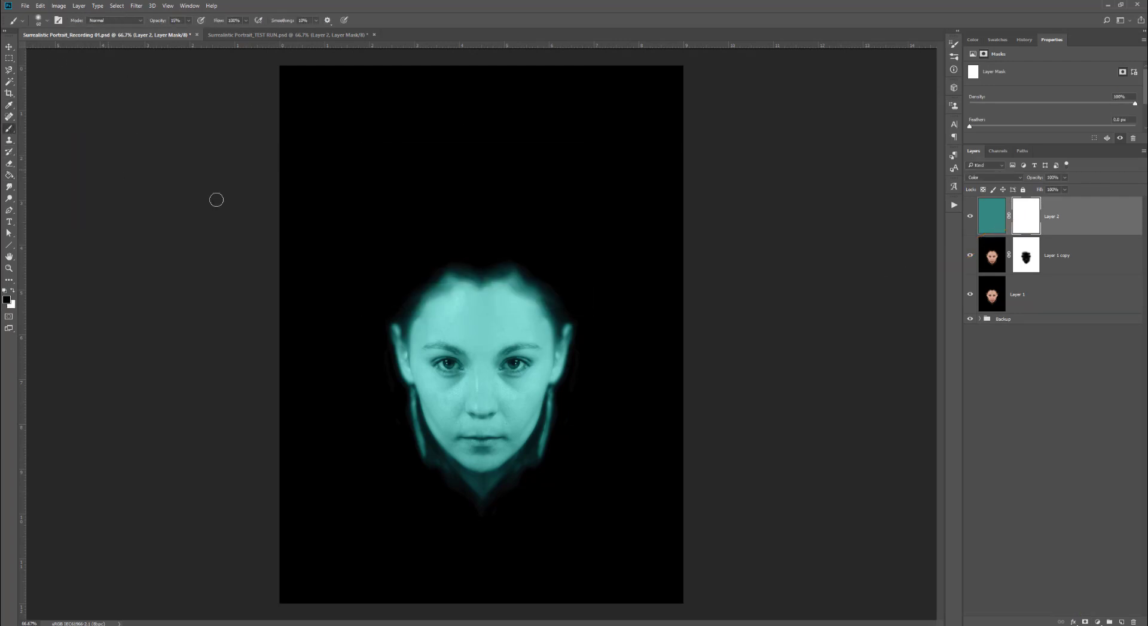
ctrl+space+click(495, 371)
ctrl+space+click(493, 365)
ctrl+alt+space+click(482, 402)
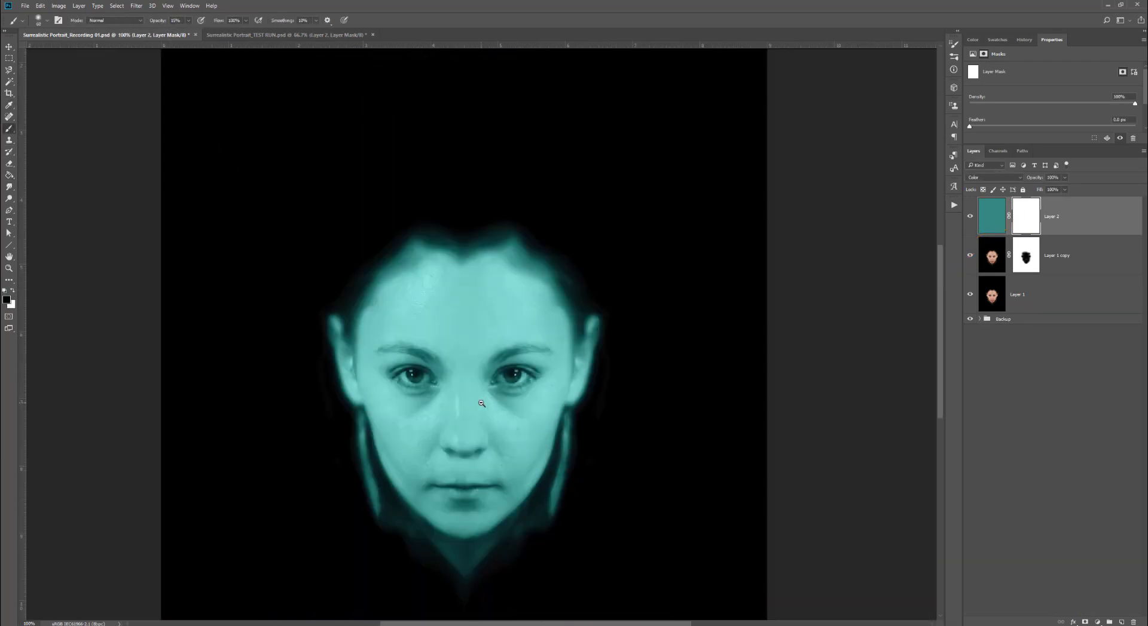
click(48, 22)
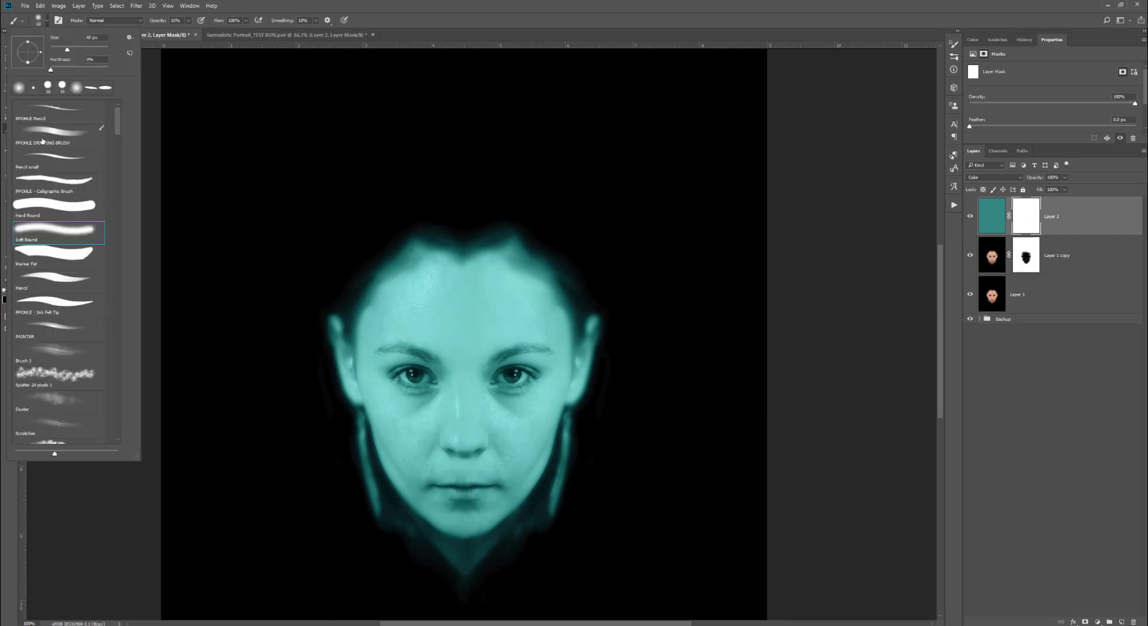
double_click(42, 233)
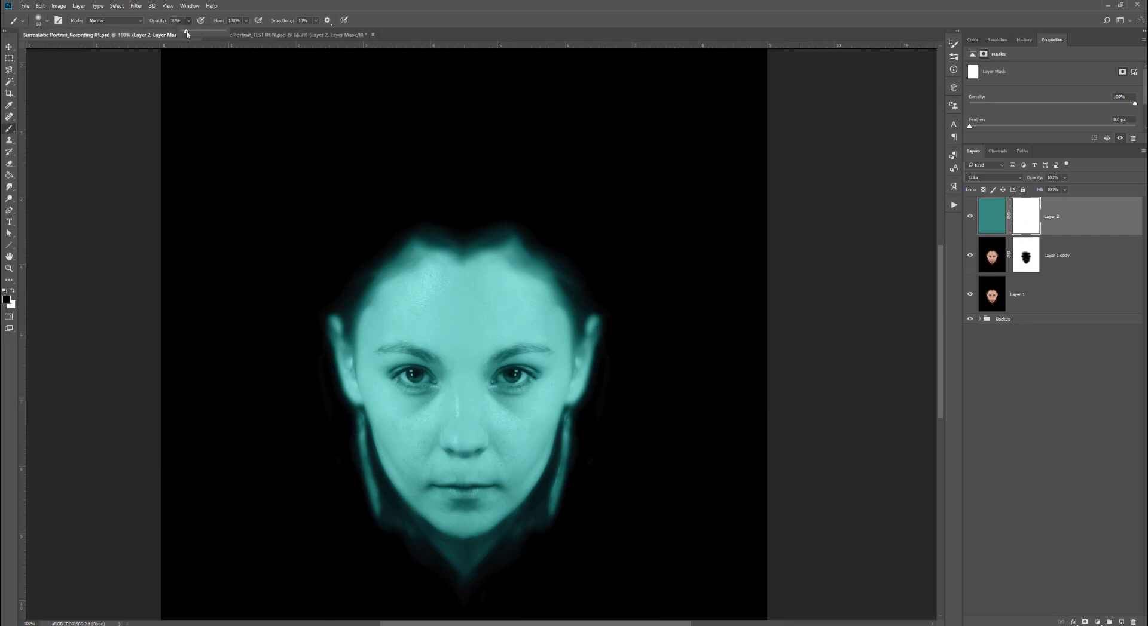
drag(185, 33, 186, 33)
mouse_move(458, 441)
mouse_down()
mouse_move(458, 409)
mouse_move(473, 415)
mouse_move(456, 380)
mouse_move(447, 422)
mouse_move(471, 447)
mouse_move(480, 435)
mouse_move(448, 450)
mouse_move(445, 434)
mouse_move(452, 447)
mouse_move(465, 440)
mouse_move(461, 407)
mouse_up()
mouse_move(462, 353)
mouse_down()
mouse_move(479, 413)
mouse_move(507, 417)
mouse_move(438, 392)
mouse_move(425, 412)
mouse_move(532, 417)
mouse_move(470, 403)
mouse_move(456, 413)
mouse_move(535, 418)
mouse_move(561, 371)
mouse_move(551, 378)
mouse_move(545, 453)
mouse_move(533, 410)
mouse_move(367, 419)
mouse_move(368, 379)
mouse_move(418, 424)
mouse_move(408, 422)
mouse_move(399, 477)
mouse_move(368, 404)
mouse_move(423, 448)
mouse_move(345, 348)
mouse_move(381, 434)
mouse_move(488, 486)
mouse_move(499, 459)
mouse_move(429, 442)
mouse_move(433, 405)
mouse_move(372, 397)
mouse_move(442, 408)
mouse_move(514, 451)
mouse_move(570, 344)
mouse_move(501, 475)
mouse_move(553, 427)
mouse_move(510, 466)
mouse_move(424, 443)
mouse_move(340, 353)
mouse_move(329, 317)
mouse_move(350, 386)
mouse_move(336, 323)
mouse_move(384, 402)
mouse_move(360, 420)
mouse_move(587, 345)
mouse_up()
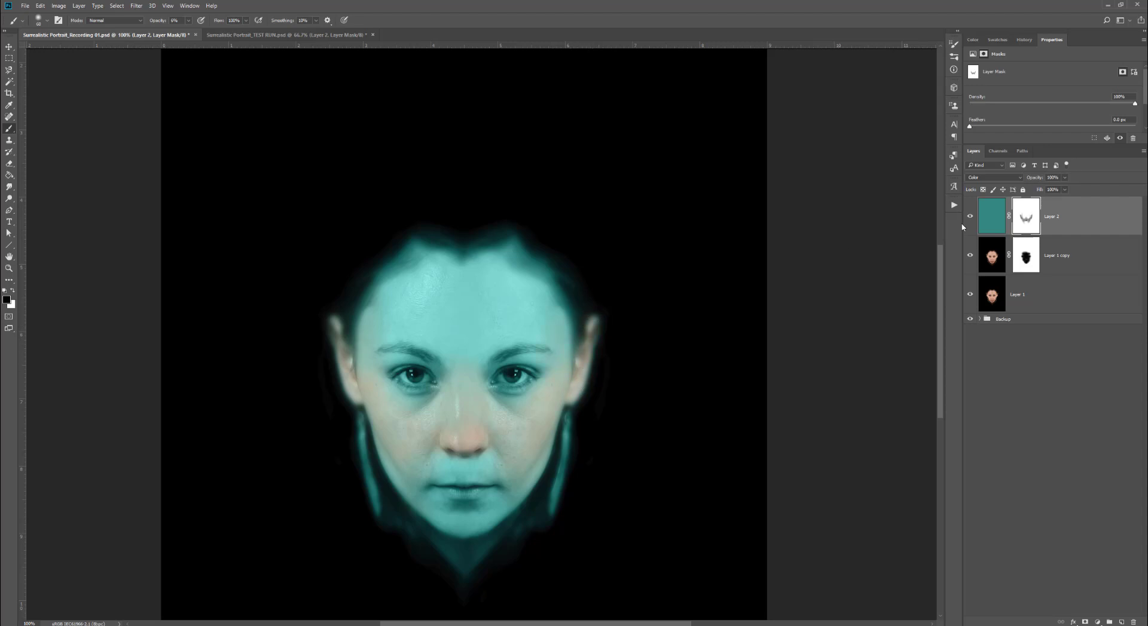
key(bracketright)
key(bracketright)
key(bracketright)
key(bracketright)
key(bracketright)
key(bracketright)
key(bracketright)
key(bracketright)
mouse_move(471, 278)
mouse_down()
mouse_move(429, 286)
mouse_move(474, 344)
mouse_up()
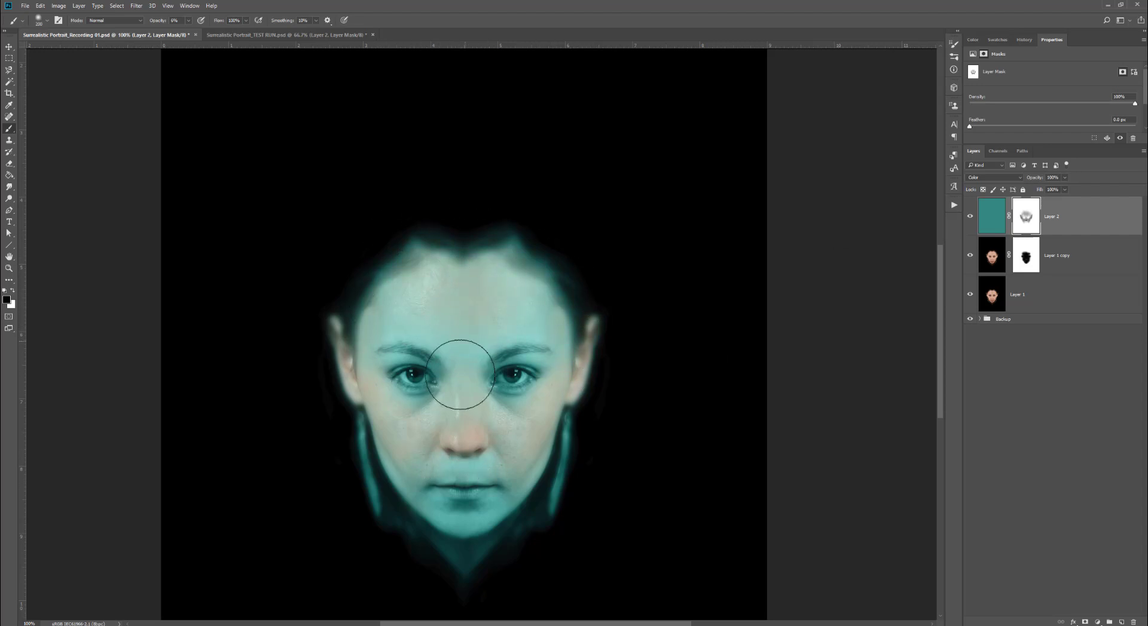
- Set the brush opacity to 30% with a smaller size and paint over both eyes on the mask
ctrl+space+click(514, 378)
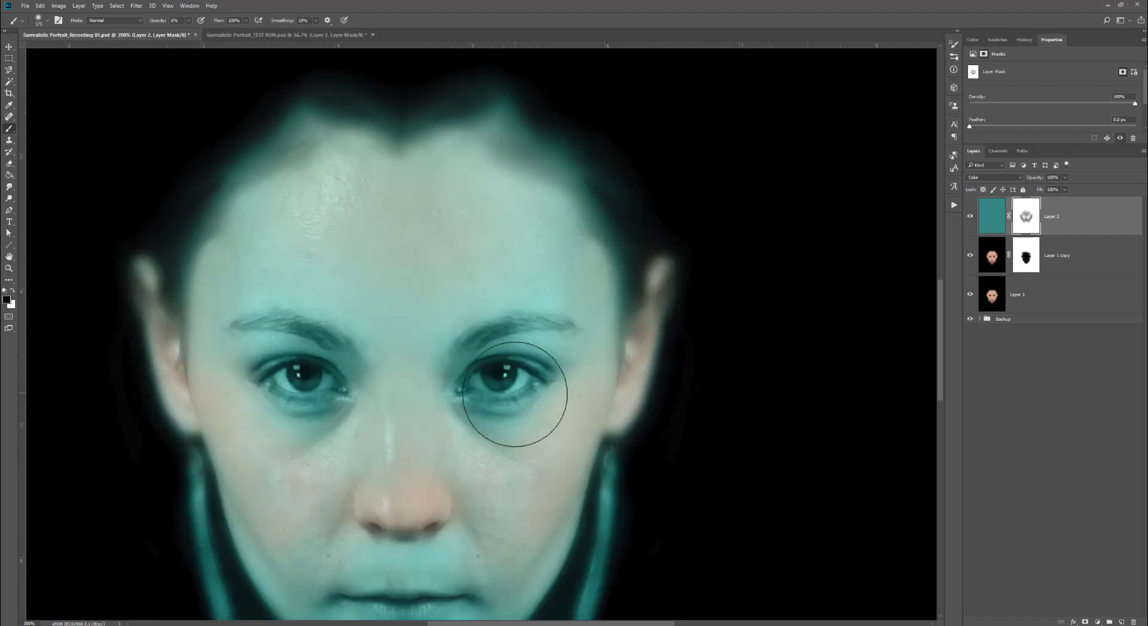
key(bracketleft)
key(bracketleft)
key(bracketleft)
key(bracketleft)
key(bracketleft)
key(bracketleft)
key(bracketleft)
key(bracketleft)
key(bracketleft)
key(bracketleft)
key(bracketleft)
key(bracketleft)
click(42, 20)
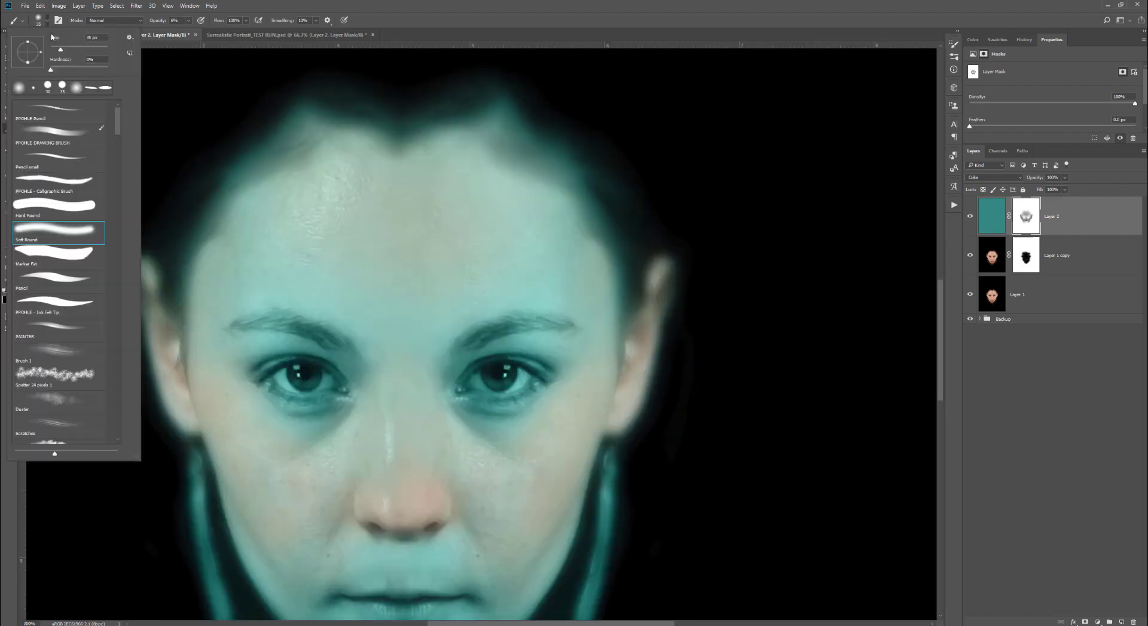
drag(51, 70, 86, 70)
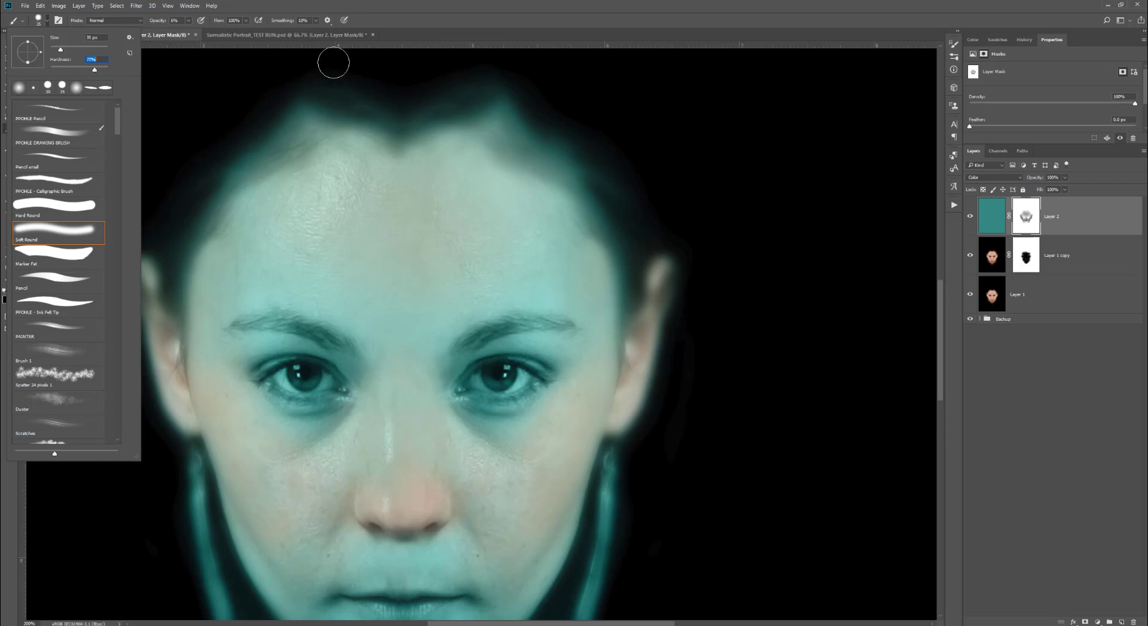
click(210, 35)
click(189, 21)
drag(188, 31, 201, 31)
key(bracketleft)
key(bracketleft)
key(bracketleft)
key(bracketleft)
key(bracketleft)
key(bracketleft)
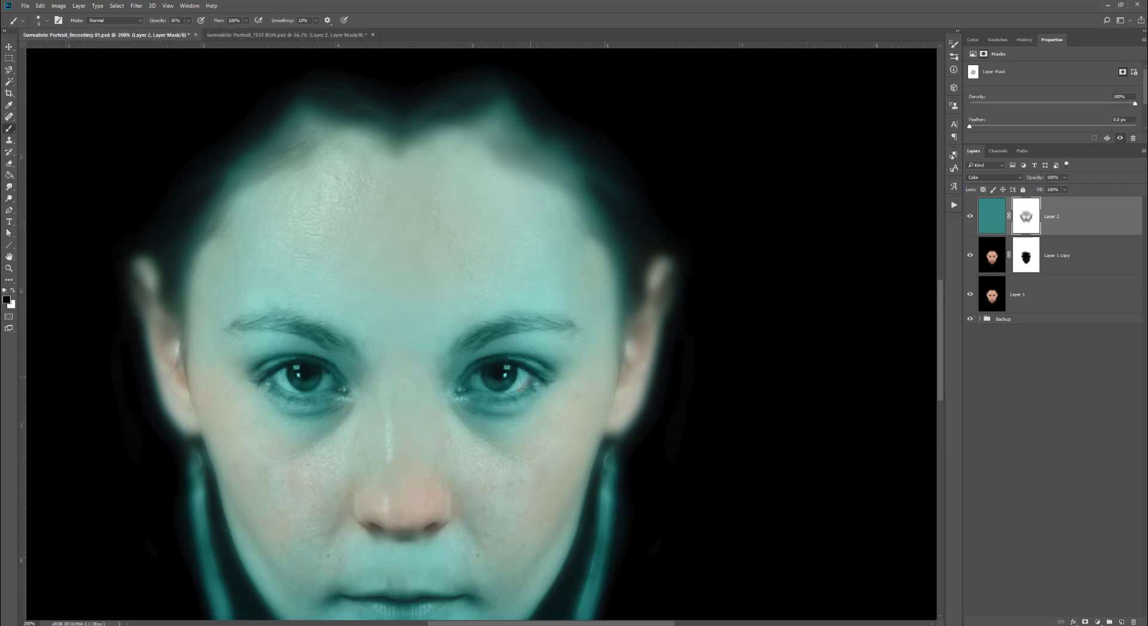
drag(517, 389, 485, 392)
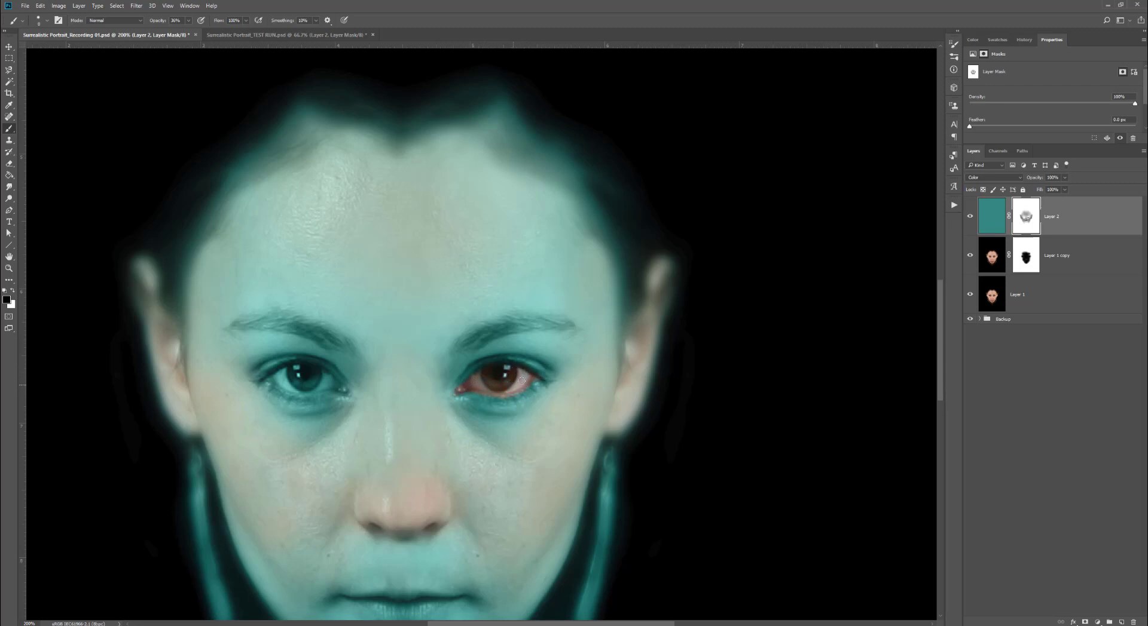
drag(301, 398, 287, 394)
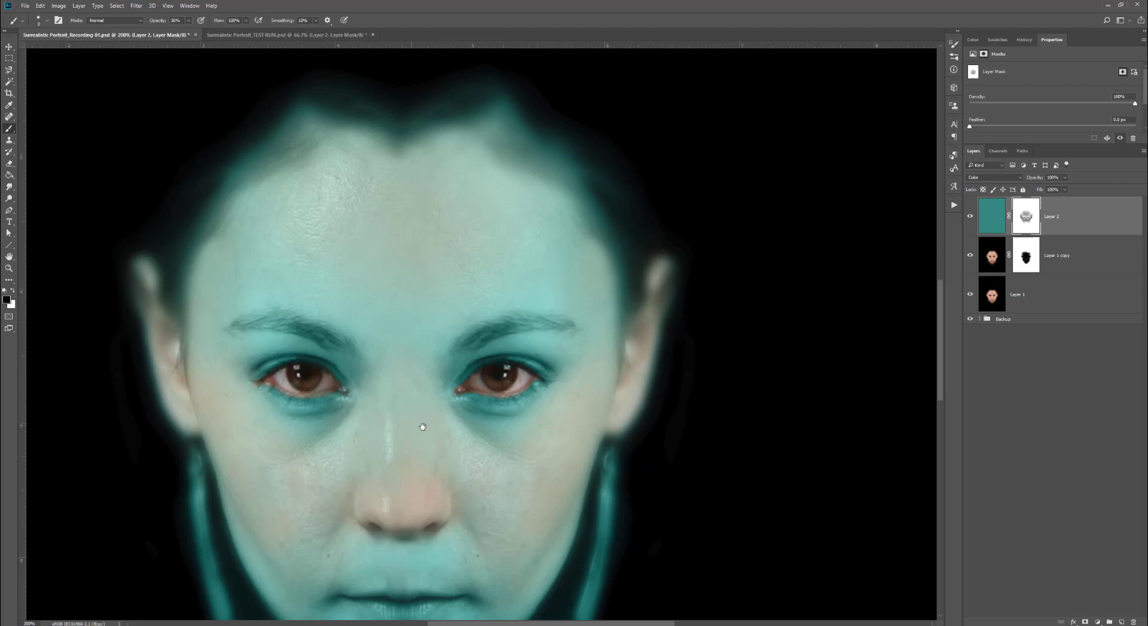
- Paint over the lips on the turquoise layer's mask to restore their natural color
scroll(421, 418, down, 5)
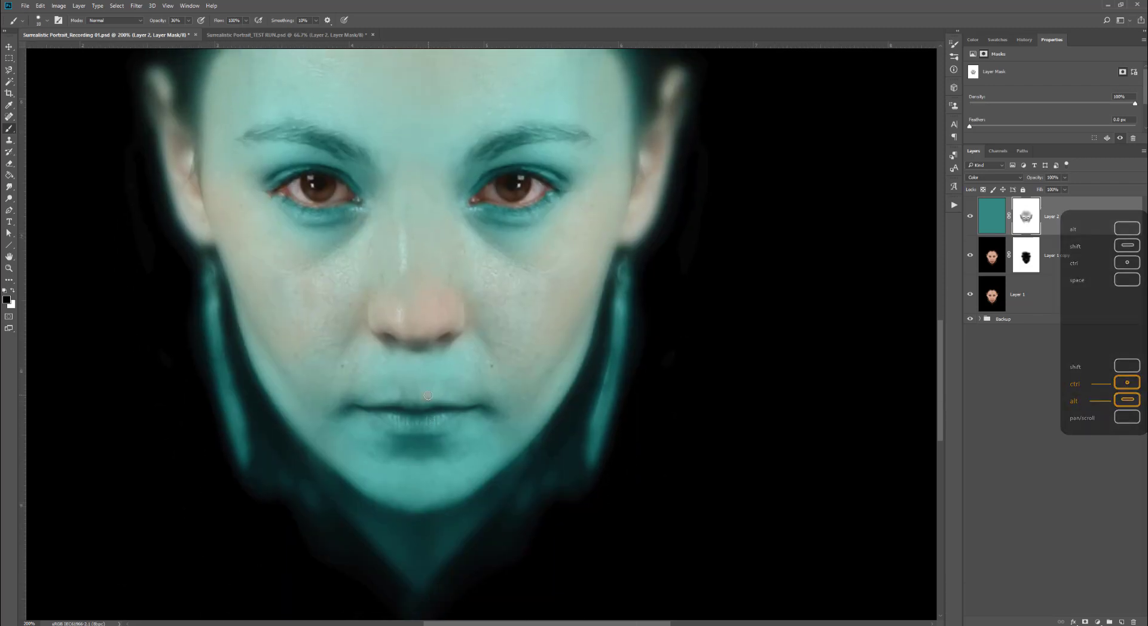
key(bracketright)
key(bracketright)
key(bracketright)
key(bracketleft)
mouse_move(424, 423)
mouse_down()
mouse_move(395, 415)
mouse_move(403, 422)
mouse_move(370, 407)
mouse_move(454, 409)
mouse_up()
click(47, 20)
key(Escape)
scroll(467, 361, down, 5)
key(x)
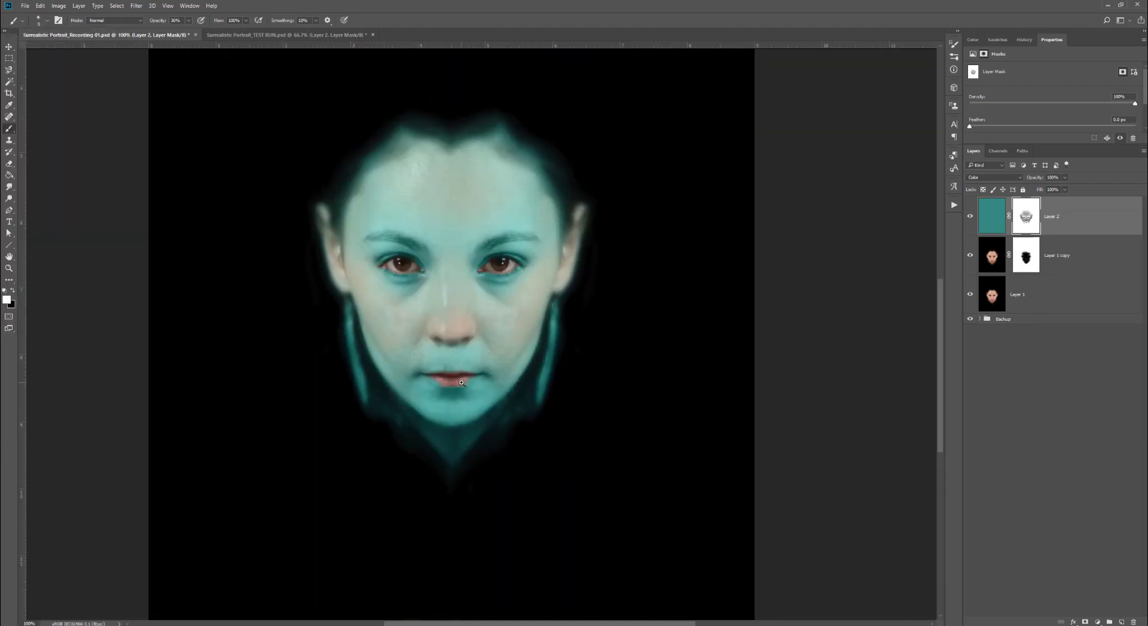
scroll(453, 387, up, 5)
key(bracketleft)
key(bracketleft)
key(bracketleft)
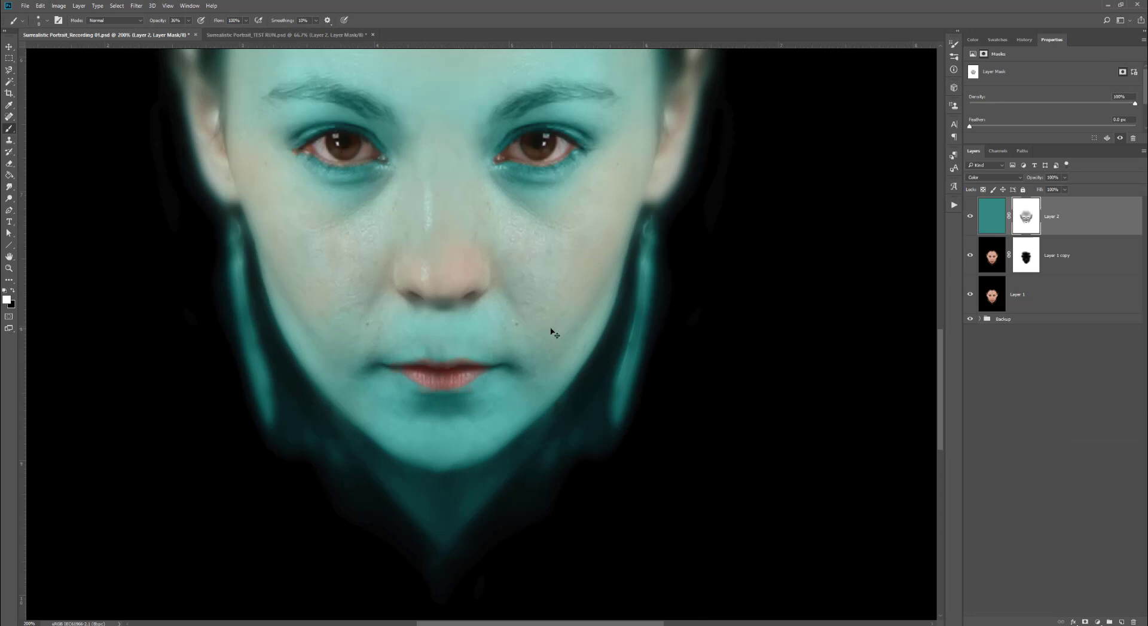
key(alt+space)
key(Escape)
- Add a new empty layer above the turquoise layer and set its blend mode to Overlay
alt+click(524, 212)
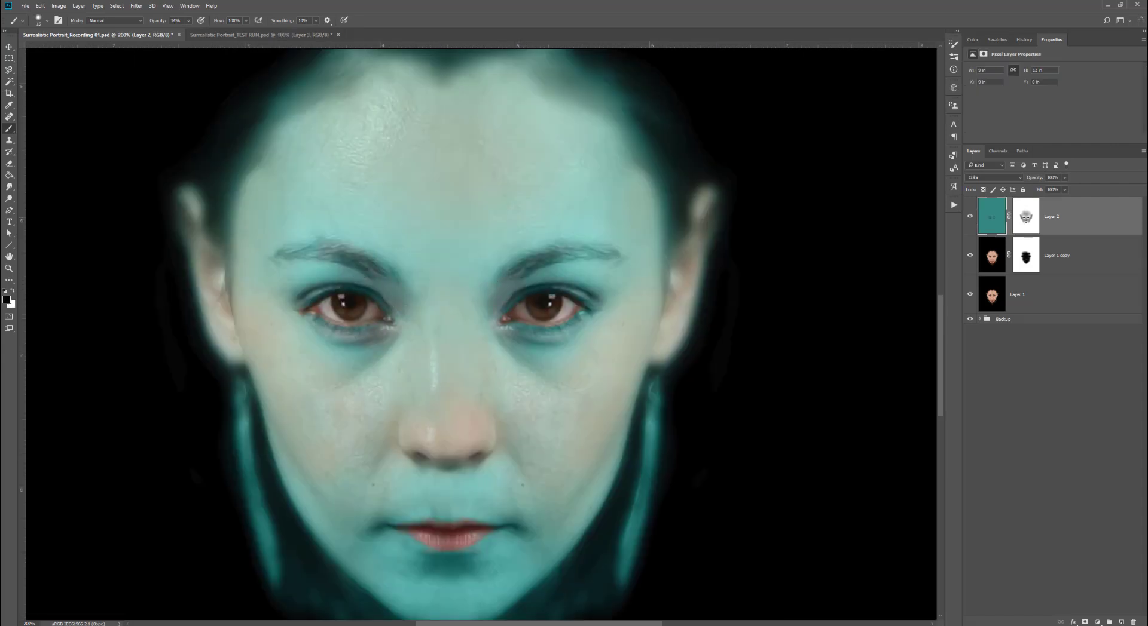
click(1122, 623)
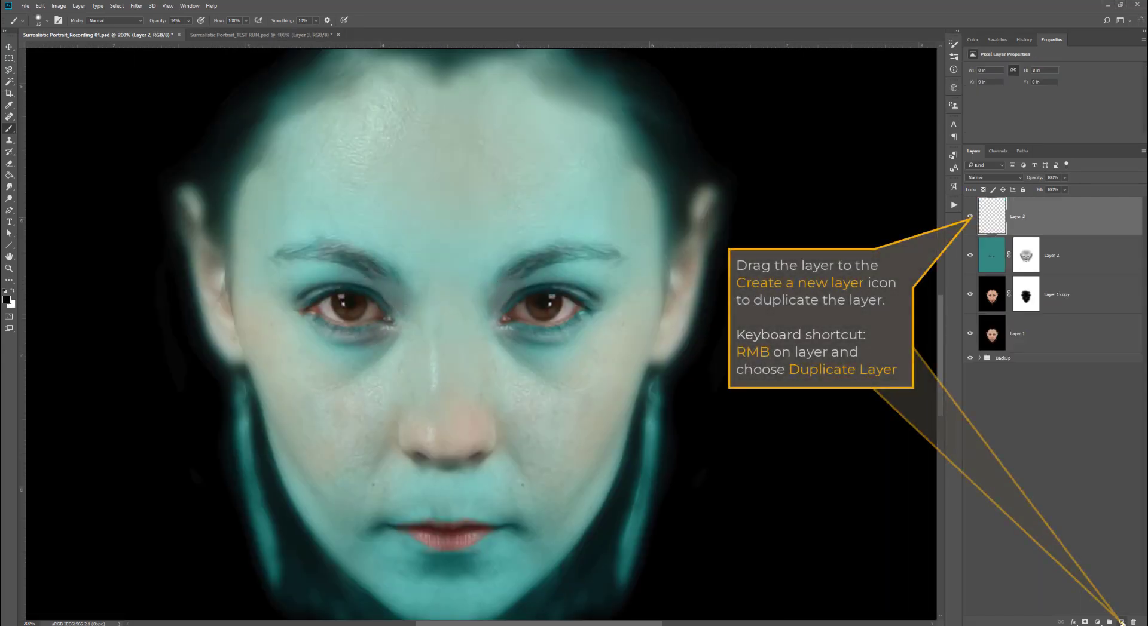
click(1017, 178)
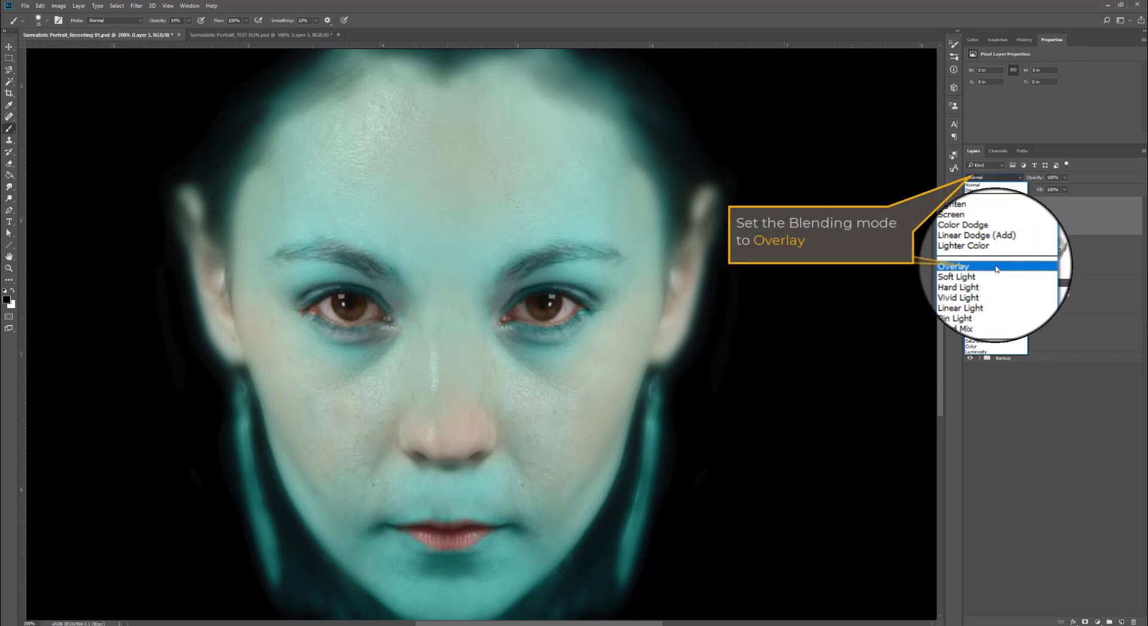
click(996, 274)
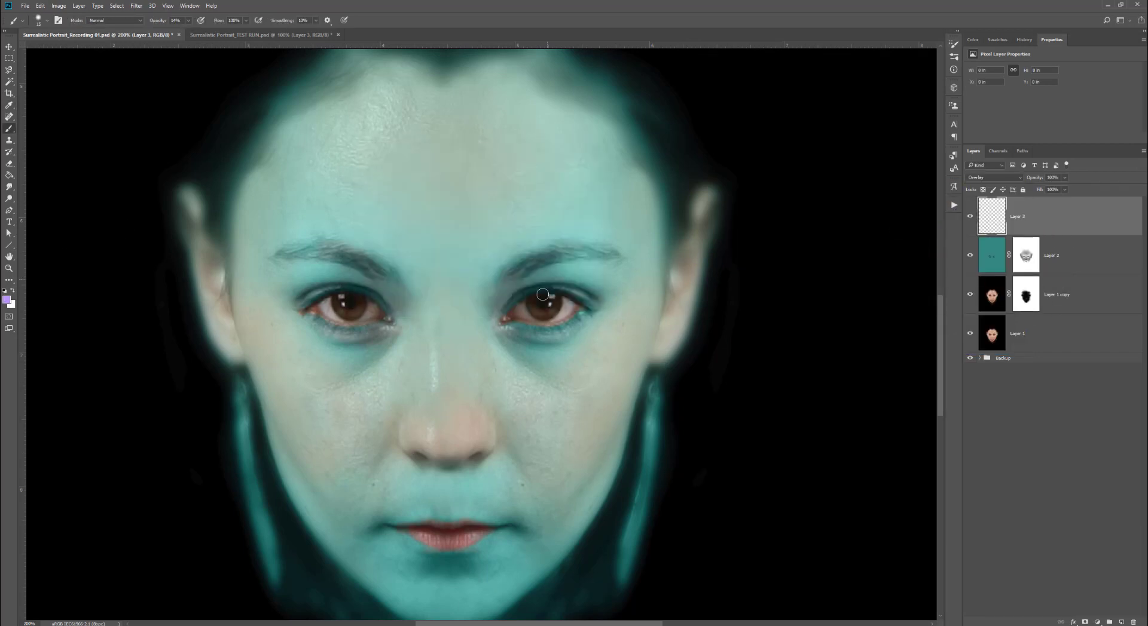
- Enlarge the brush and paint lilac eyeshadow over both upper eyelids on the Overlay layer
key(bracketright)
key(bracketright)
key(bracketright)
mouse_move(521, 288)
mouse_down()
mouse_move(570, 266)
mouse_move(604, 270)
mouse_move(568, 245)
mouse_move(601, 293)
mouse_move(553, 275)
mouse_up()
mouse_move(383, 299)
mouse_down()
mouse_move(327, 281)
mouse_move(312, 293)
mouse_move(307, 267)
mouse_move(324, 279)
mouse_move(292, 289)
mouse_up()
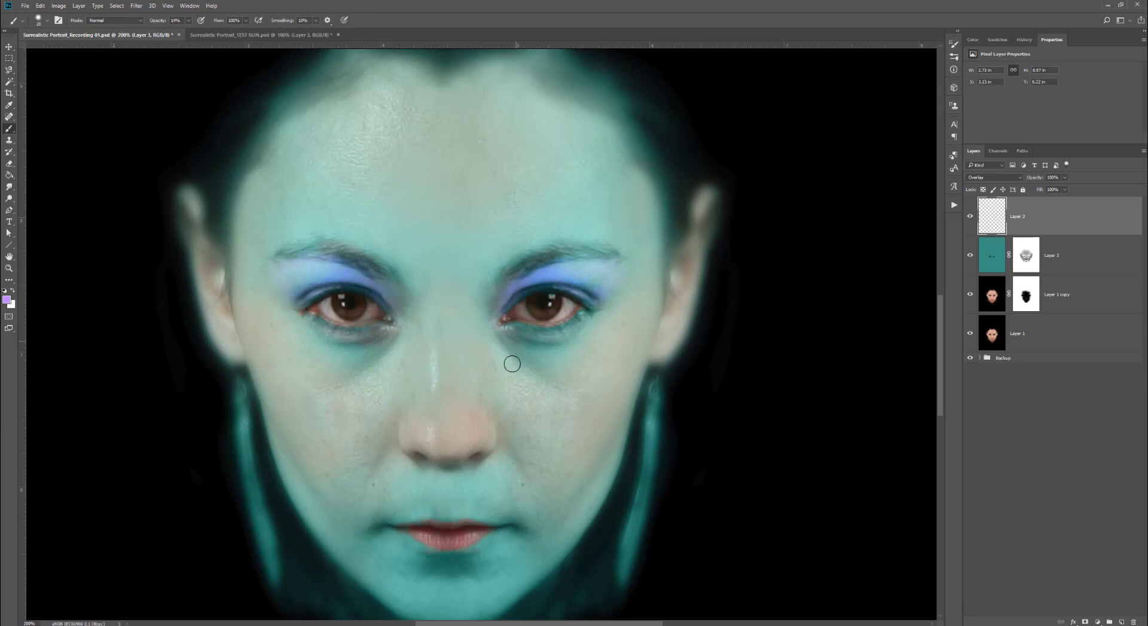
- Shrink the brush and add more lilac shading under the left eye and along both eyelids
key(bracketleft)
key(bracketleft)
key(bracketleft)
drag(392, 323, 353, 331)
drag(382, 269, 317, 247)
drag(518, 267, 592, 248)
- Pick an orange foreground color and paint over both irises at 70% brush opacity
click(9, 301)
drag(487, 251, 488, 271)
click(451, 178)
click(566, 167)
key(7)
key(6)
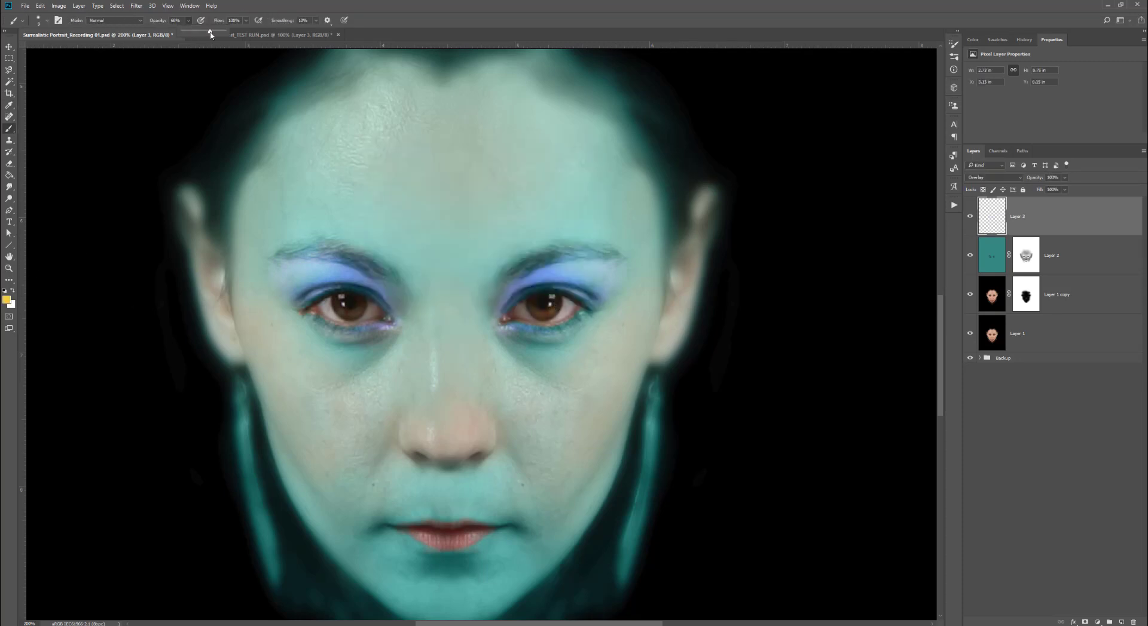
mouse_move(547, 307)
mouse_down()
mouse_move(558, 305)
mouse_move(534, 299)
mouse_up()
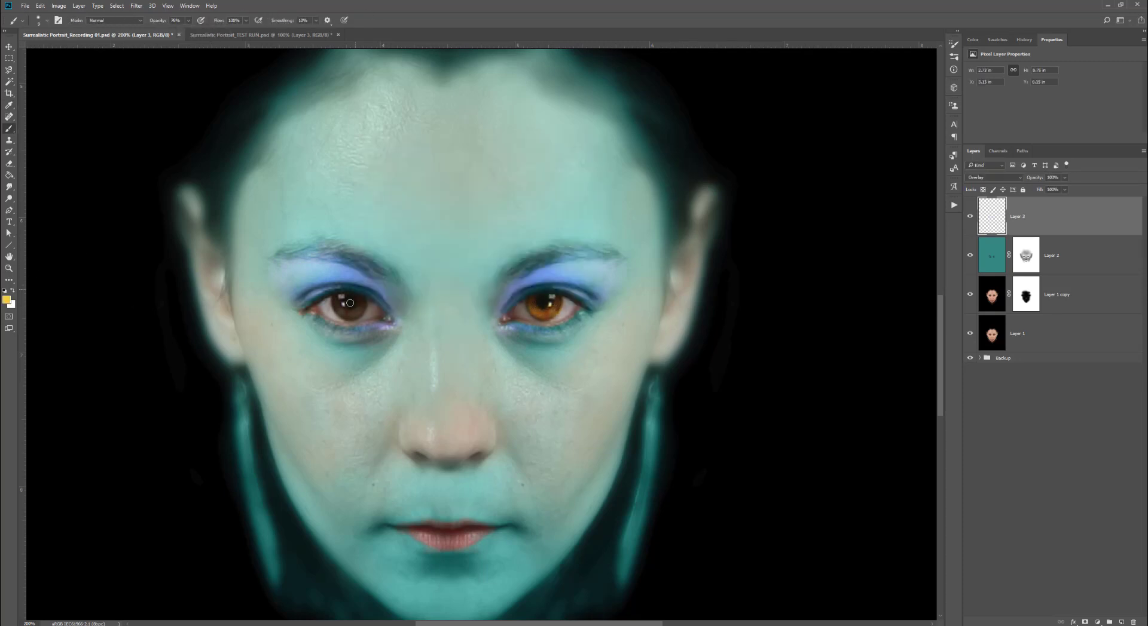
drag(349, 303, 339, 303)
click(1023, 339)
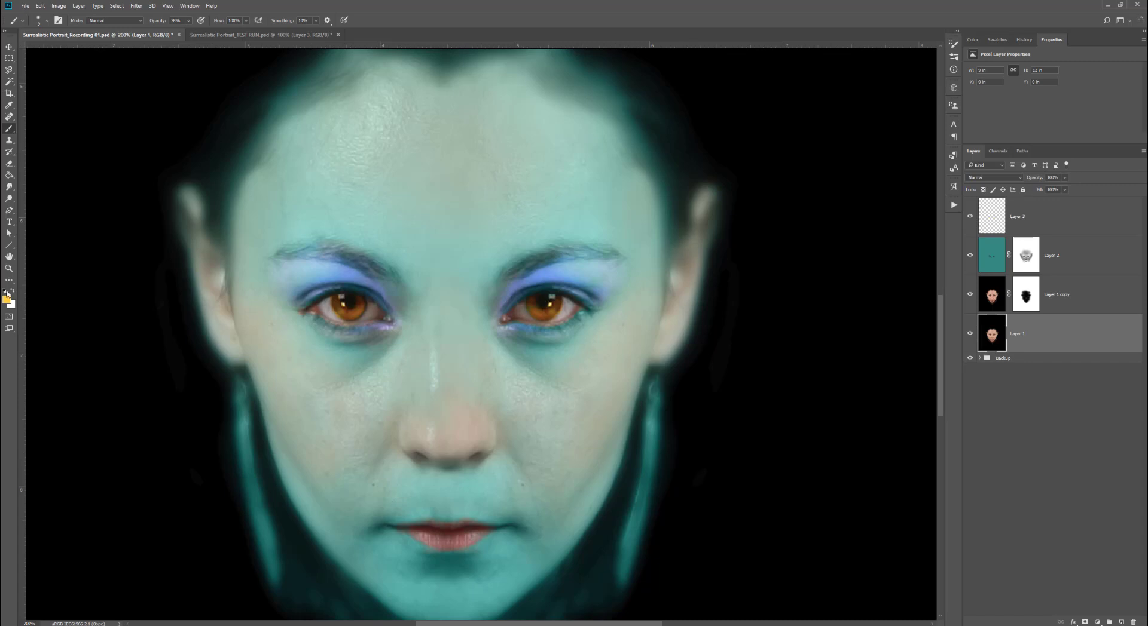
key(ctrl+minus)
key(ctrl+plus)
key(bracketleft)
key(bracketleft)
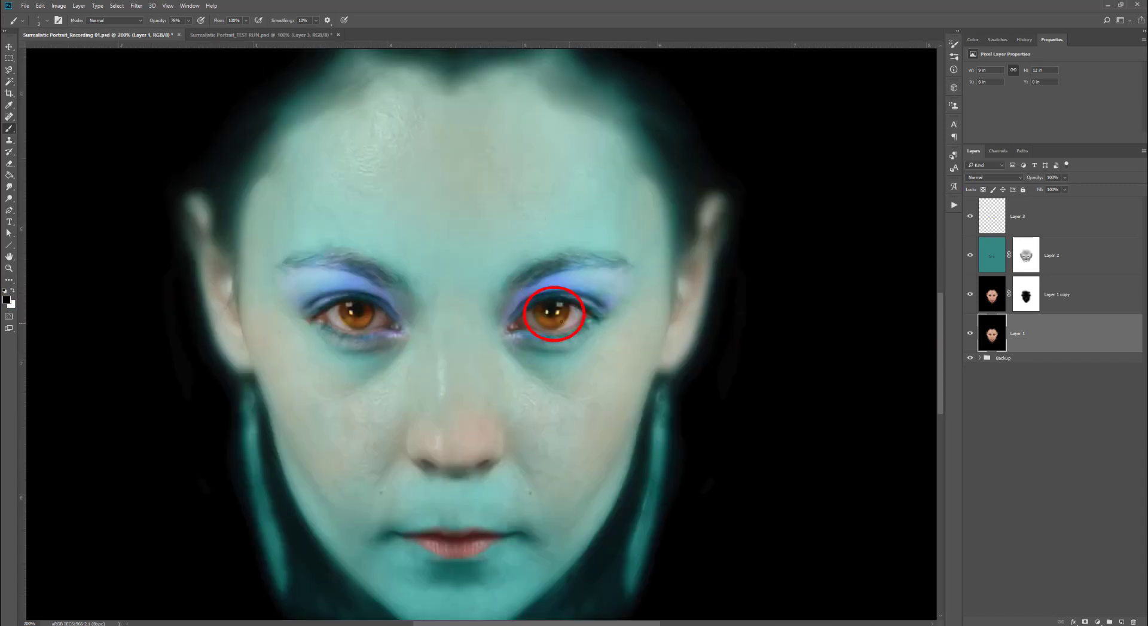
scroll(699, 467, down, 1)
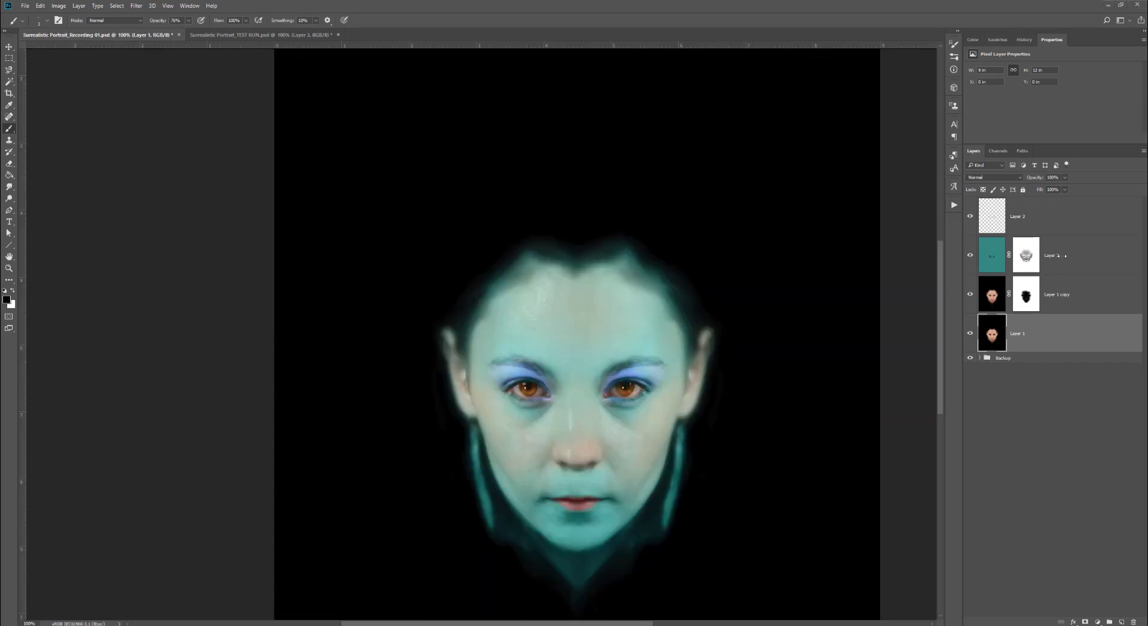
click(1026, 255)
drag(189, 21, 159, 31)
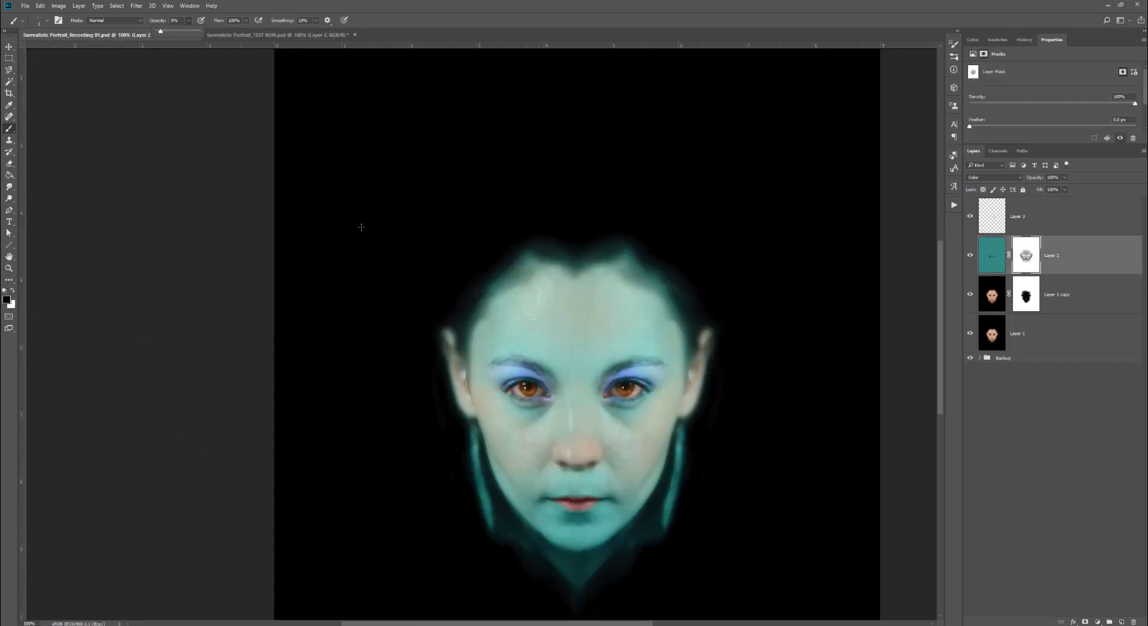
key(bracketright)
key(bracketright)
key(bracketright)
key(bracketright)
key(bracketright)
key(bracketright)
key(bracketright)
key(bracketright)
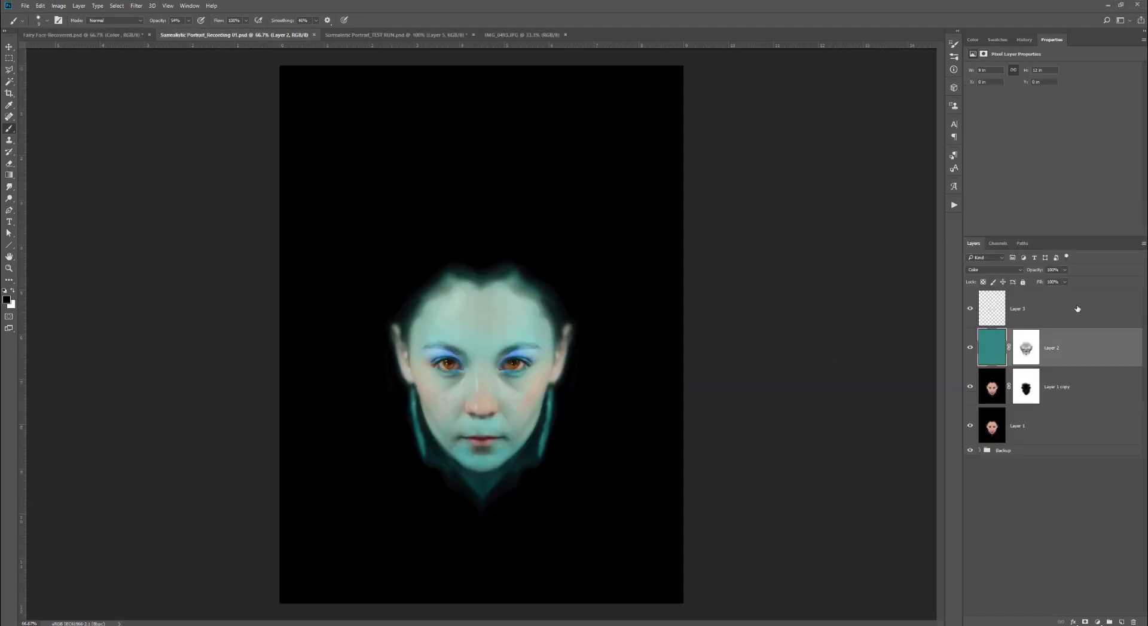
- Group the portrait layers together and move the Overlay layer into the new group
shift+click(1055, 439)
key(ctrl+g)
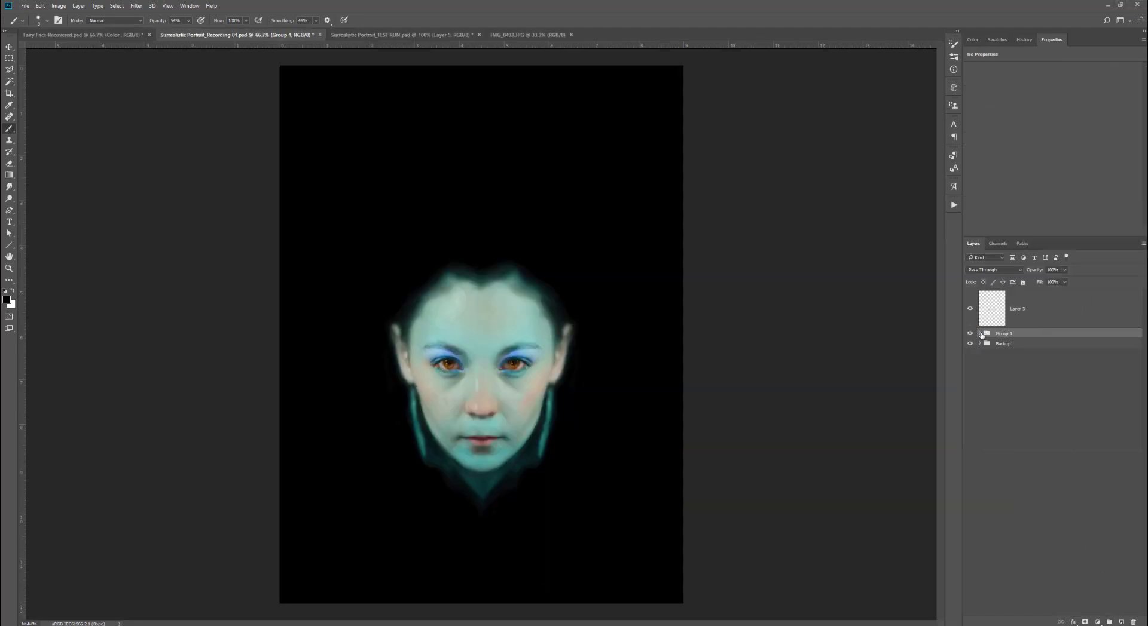
click(980, 334)
drag(1030, 312, 1032, 338)
- Rename the group FAce Group
double_click(1004, 295)
text(FAce Gr)
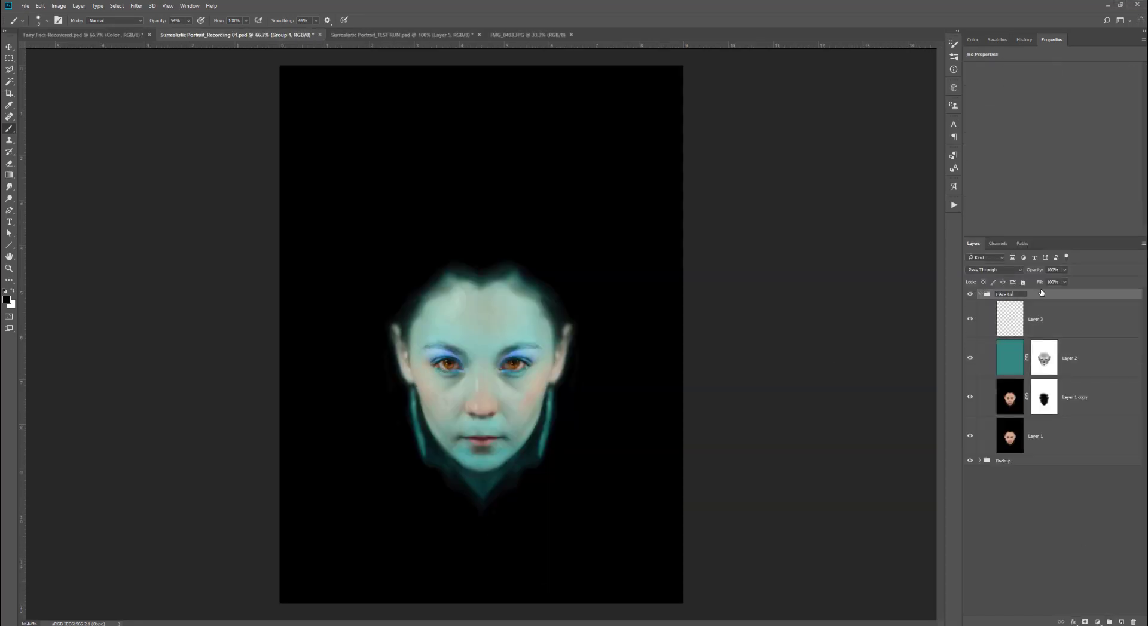
text(oup)
key(Return)
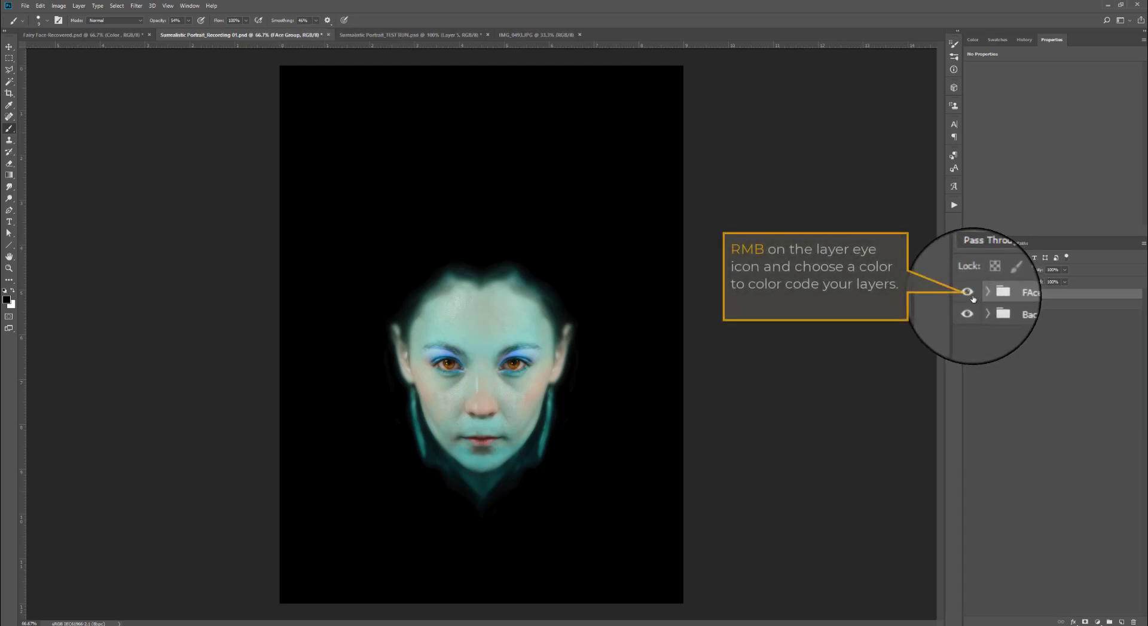
- Color-code the FAce Group layer orange
right_click(970, 295)
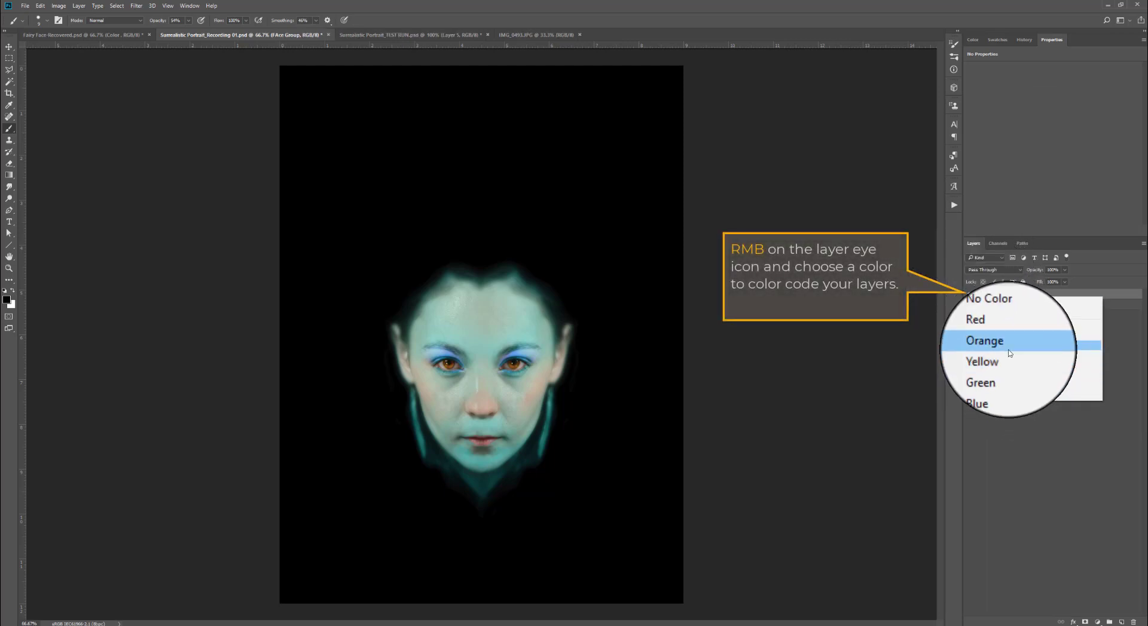
click(1010, 344)
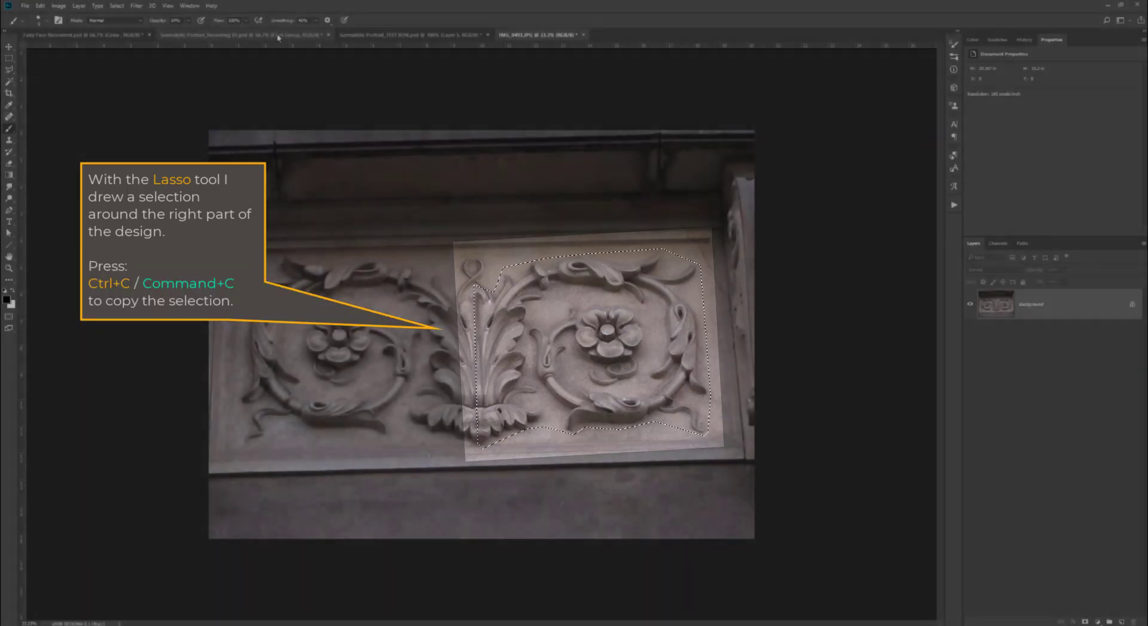
- Switch to the portrait document and paste the copied ornament selection as a new layer
click(278, 36)
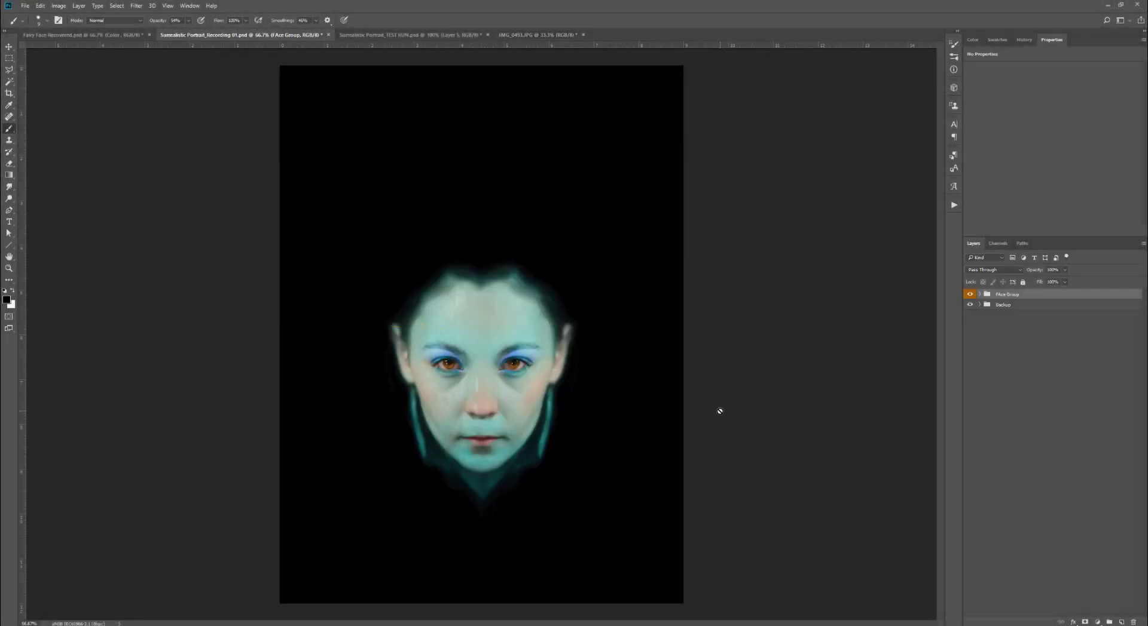
key(ctrl+v)
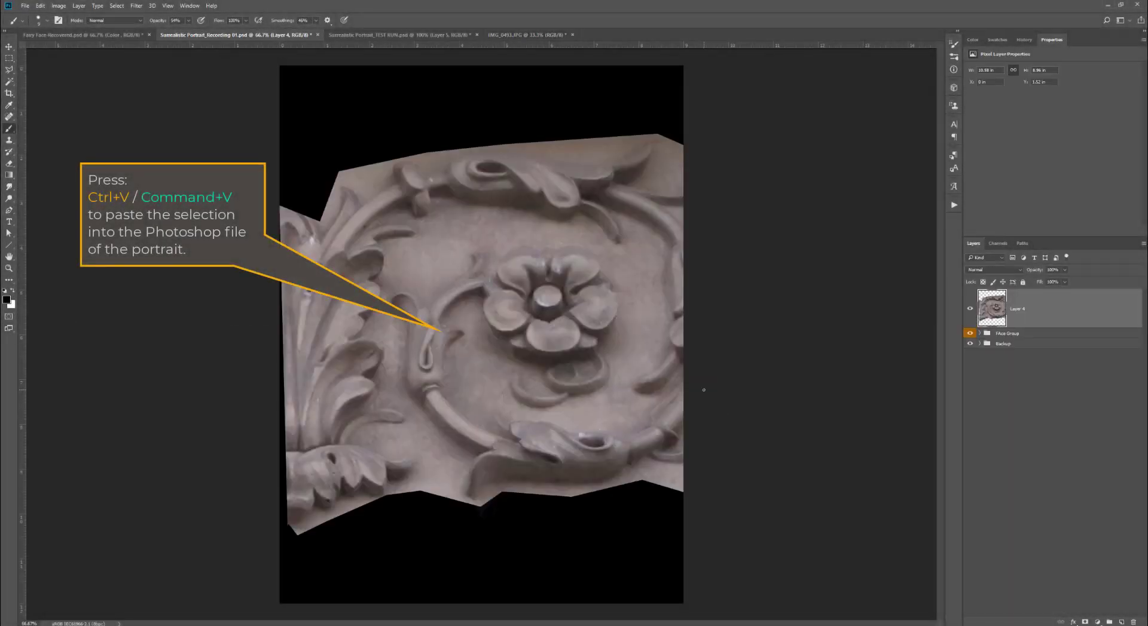
- Scale the pasted ornament down and move it over the right half of the face
key(ctrl+t)
drag(756, 134, 496, 354)
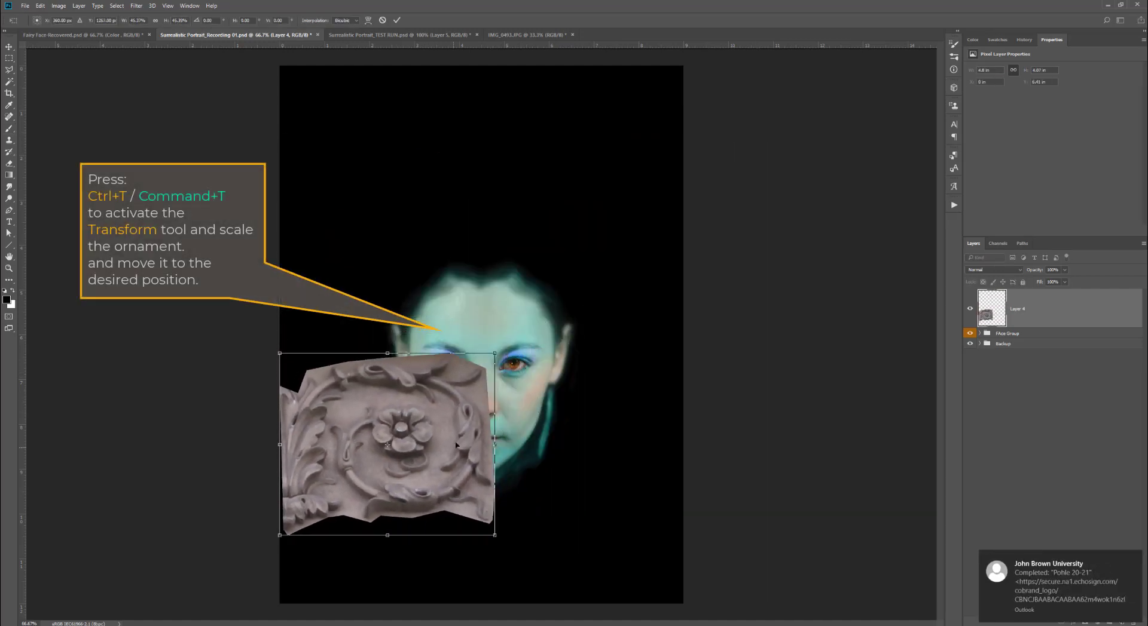
drag(444, 467, 617, 357)
key(Return)
- Lower the ornament layer's opacity to 67%
click(1064, 270)
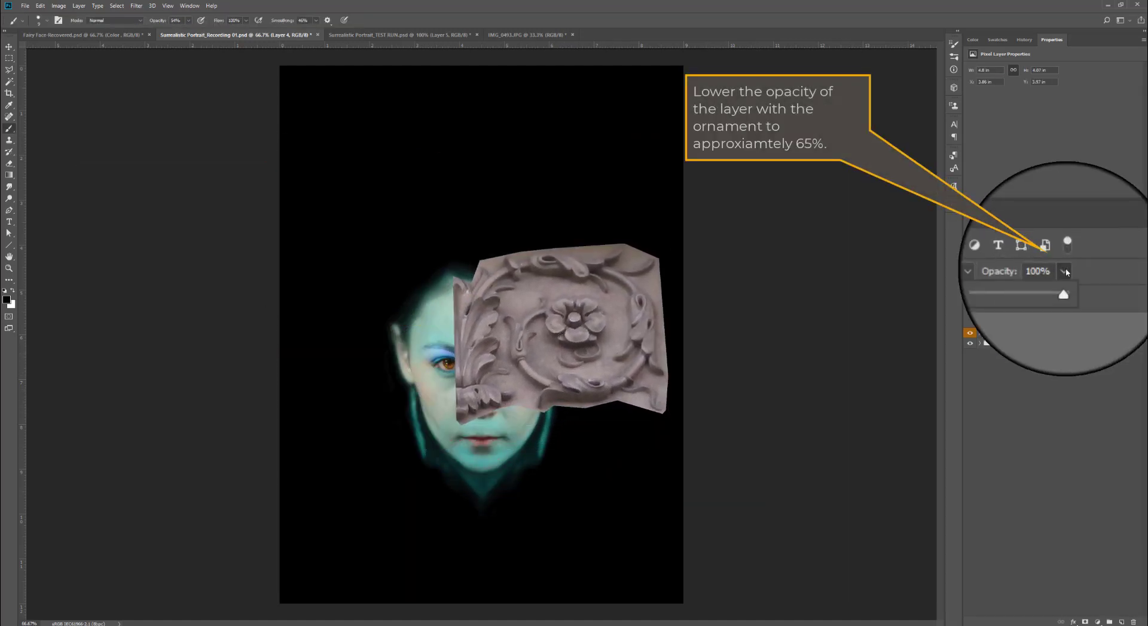
drag(1069, 279, 1053, 284)
- Start free-transforming the ornament and turn on guide display to see the face's center guide
key(ctrl+t)
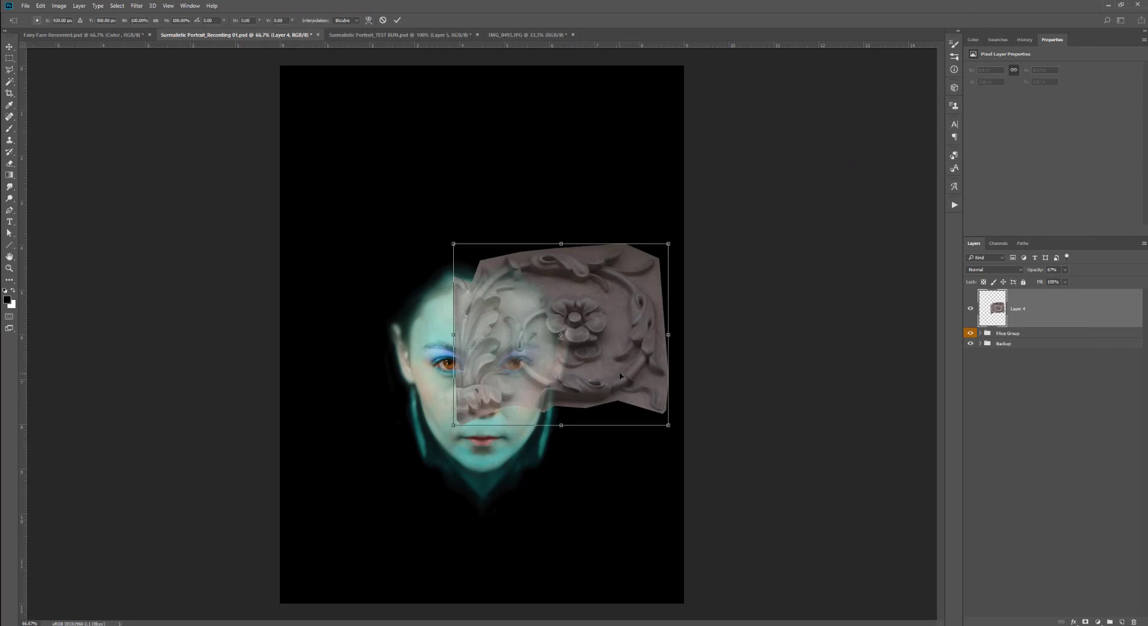
drag(634, 375, 648, 387)
click(168, 6)
mouse_move(195, 159)
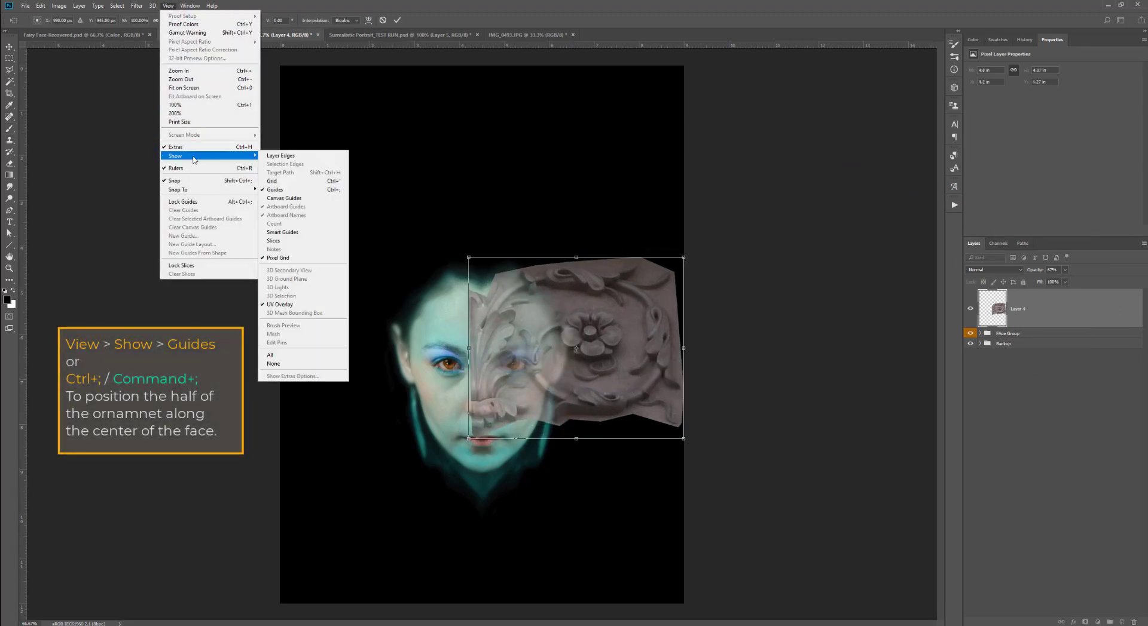
click(294, 191)
- Scale and reposition the ornament so its left edge sits on the vertical center guide of the face
drag(559, 389, 565, 387)
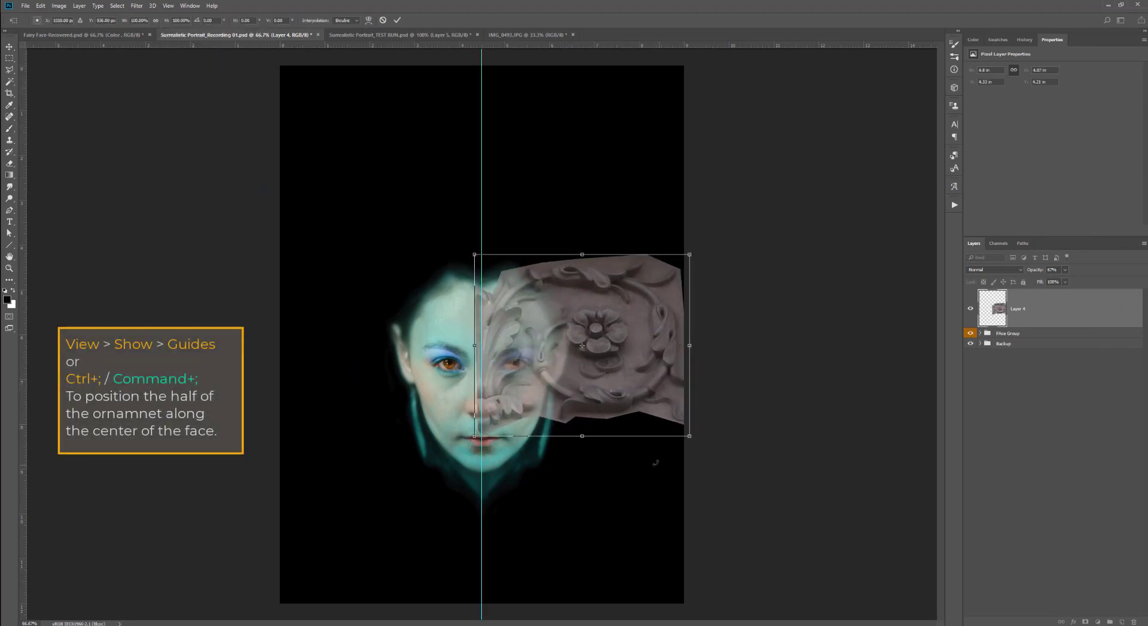
drag(690, 437, 623, 380)
drag(554, 325, 562, 371)
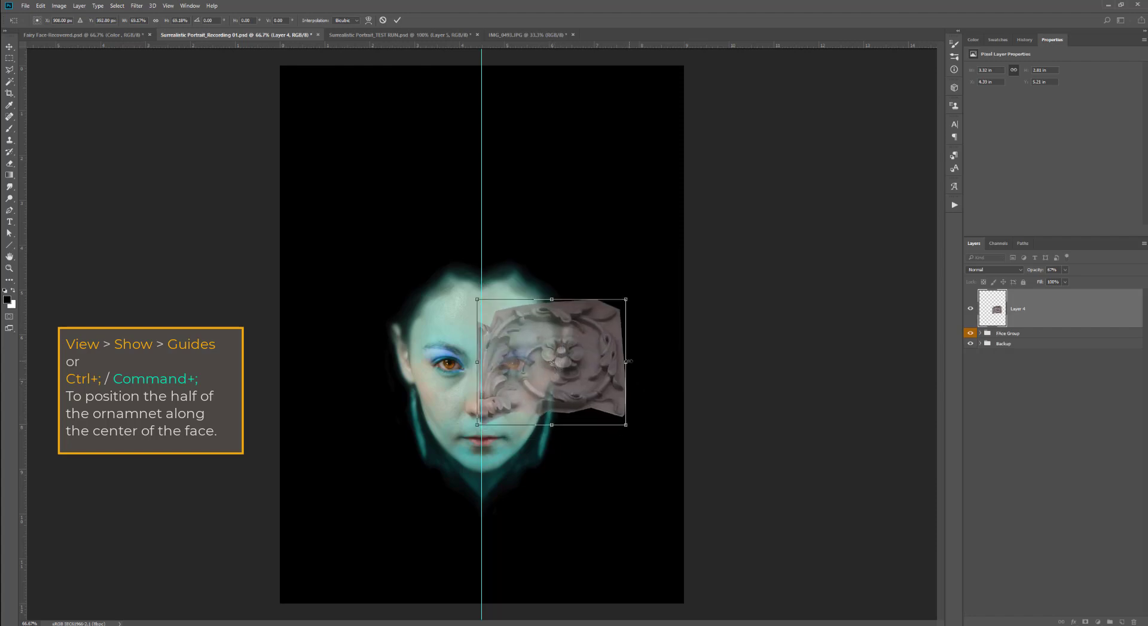
drag(631, 366, 553, 354)
click(521, 396)
drag(554, 260, 554, 282)
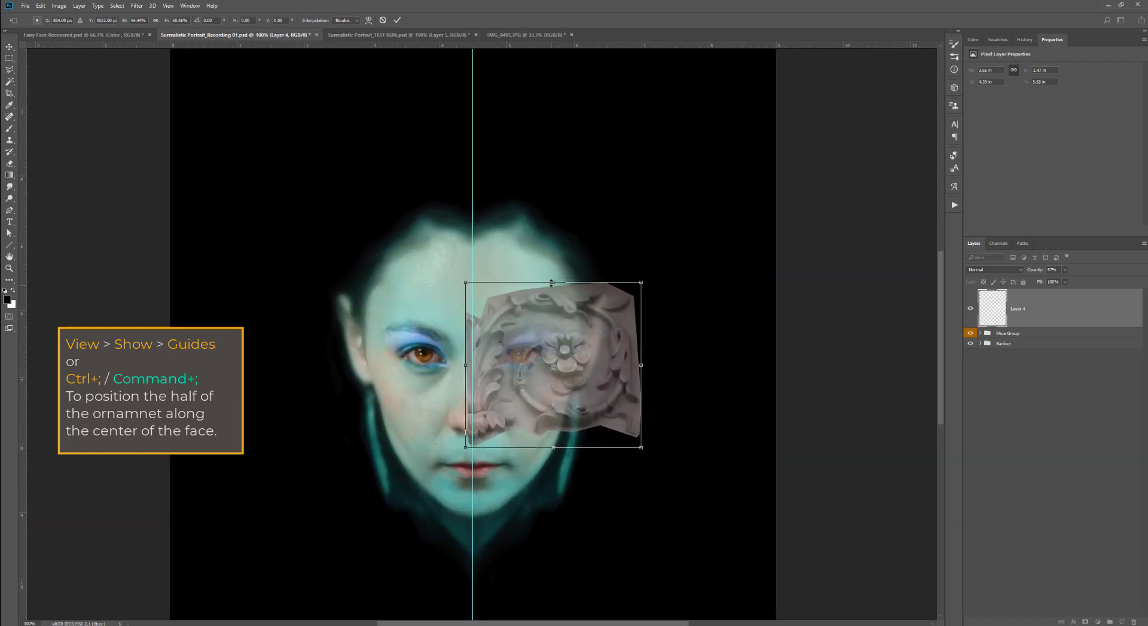
mouse_move(640, 354)
mouse_down()
mouse_move(653, 356)
mouse_move(626, 360)
mouse_up()
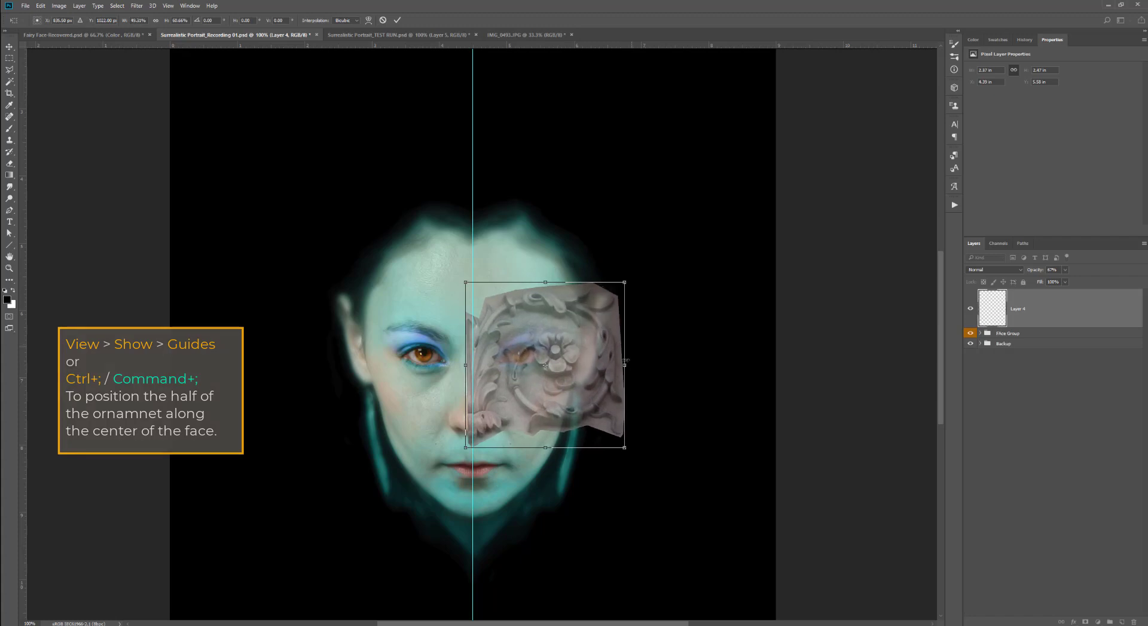
- Warp the ornament's grid so it wraps around the right side of the face, and commit the transform
click(368, 20)
drag(502, 376, 500, 362)
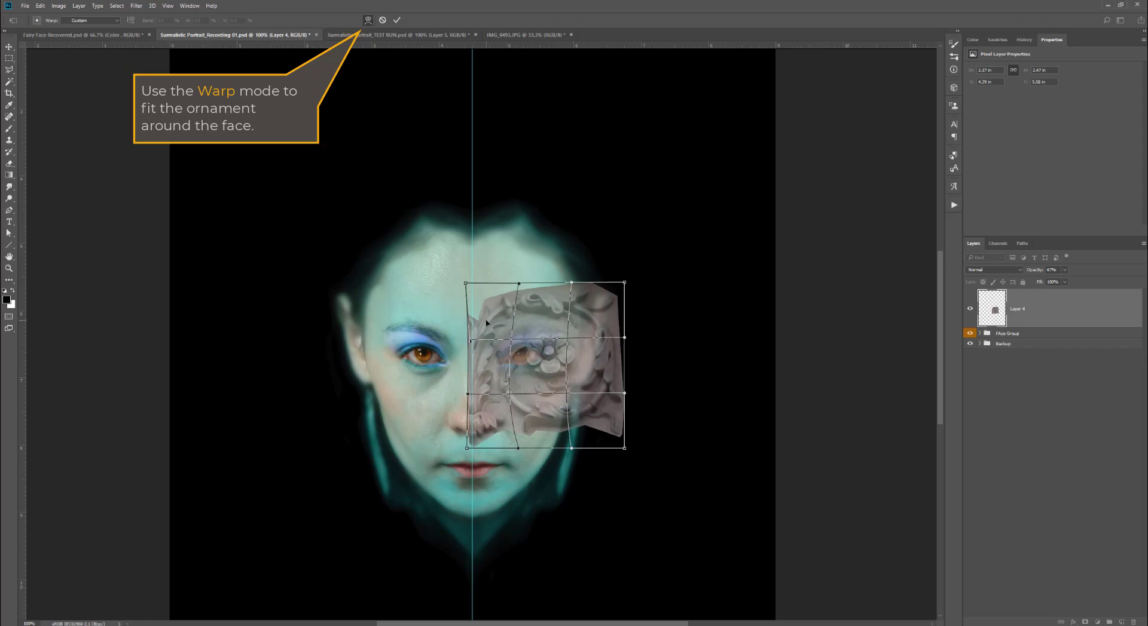
drag(510, 294, 565, 293)
drag(624, 449, 569, 448)
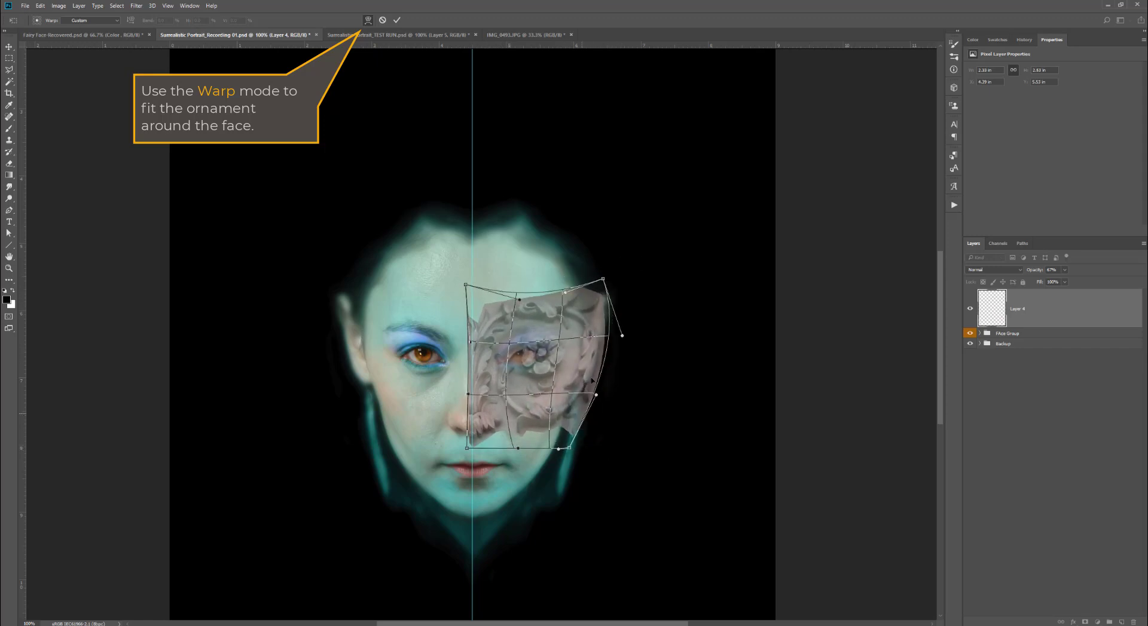
drag(623, 336, 600, 336)
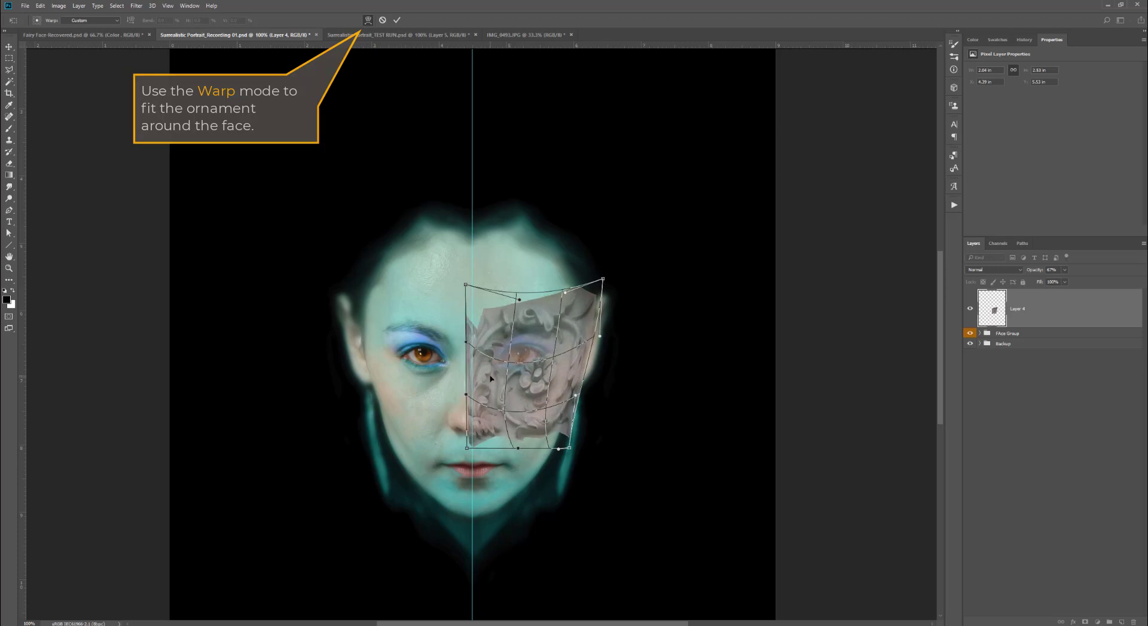
mouse_move(529, 385)
mouse_down()
mouse_move(508, 411)
mouse_move(483, 381)
mouse_move(537, 373)
mouse_up()
drag(566, 292, 568, 294)
drag(569, 448, 496, 374)
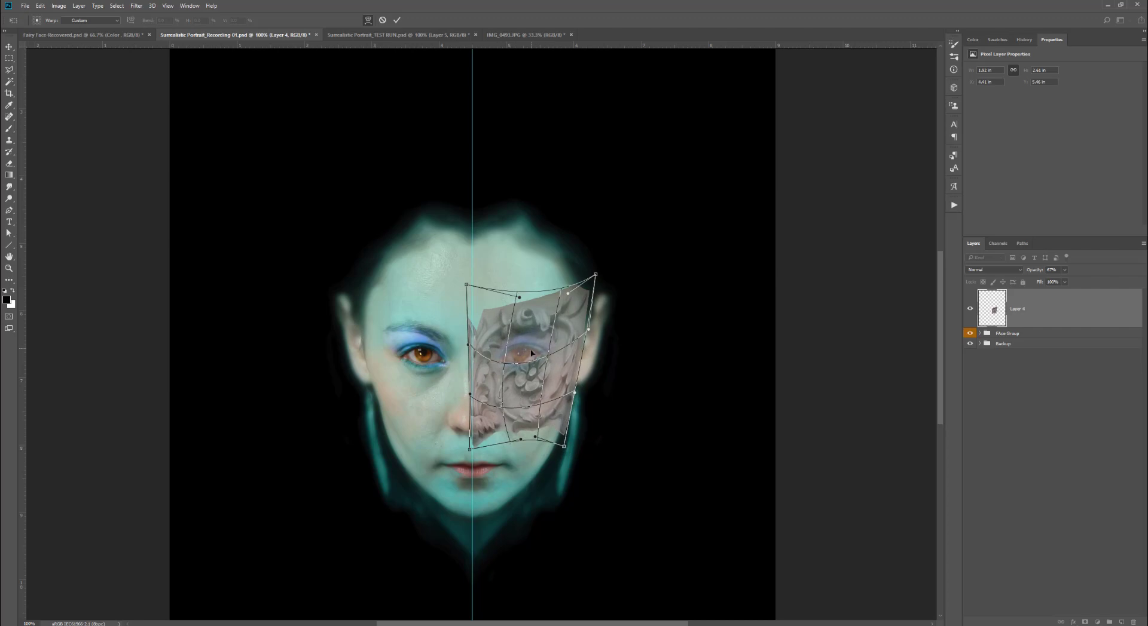
drag(596, 274, 589, 275)
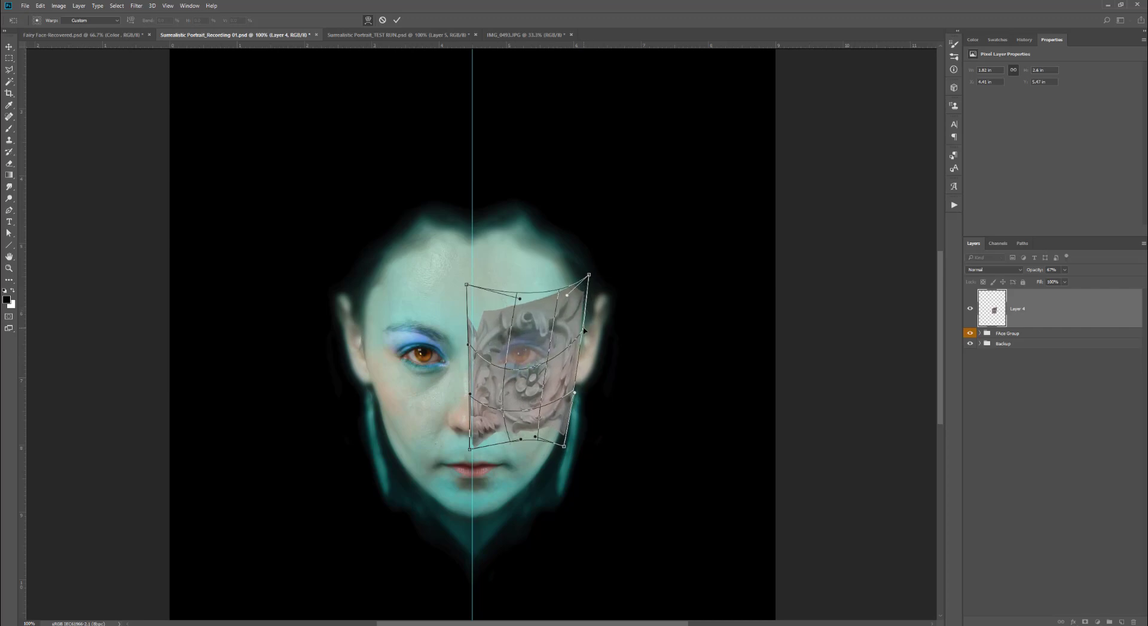
drag(583, 328, 590, 331)
drag(565, 446, 562, 445)
key(Return)
- Select the Brush tool and restore the ornament layer's opacity to 100%
key(b)
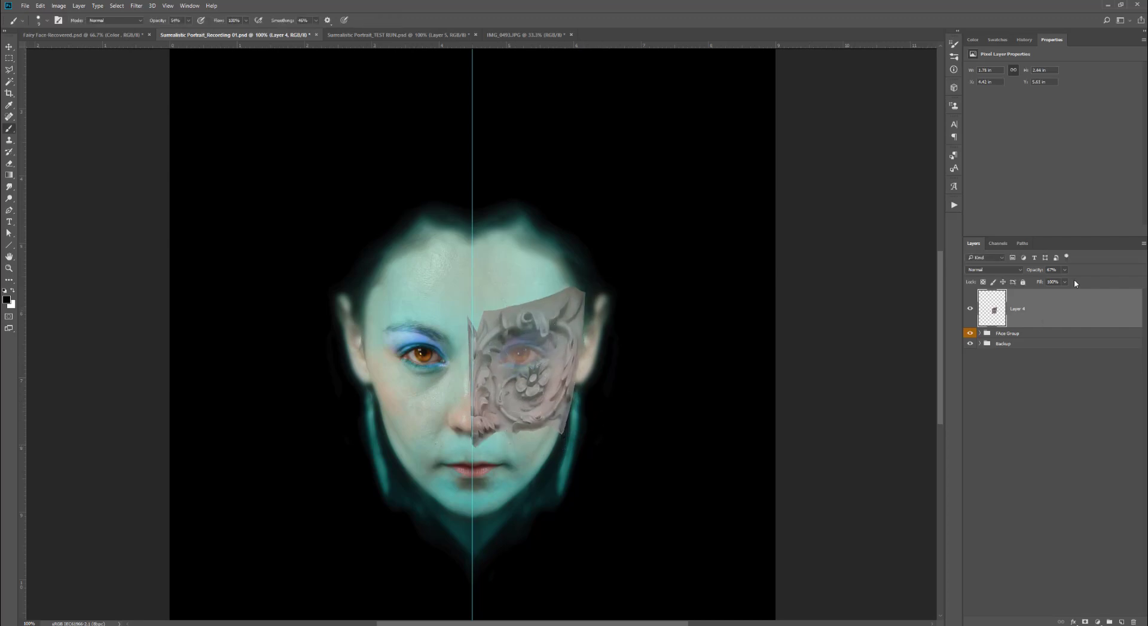
click(1064, 270)
drag(1065, 283, 1102, 285)
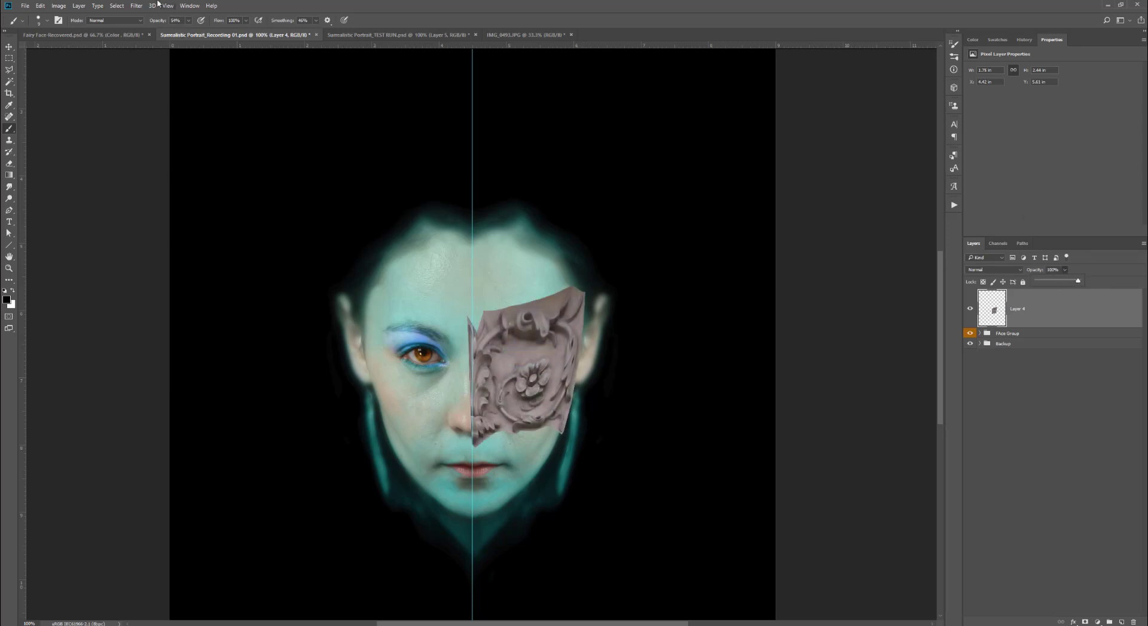
- Sharpen the ornament with Unsharp Mask at Amount 105%, Radius 26.7 pixels and Threshold 143 levels
click(137, 6)
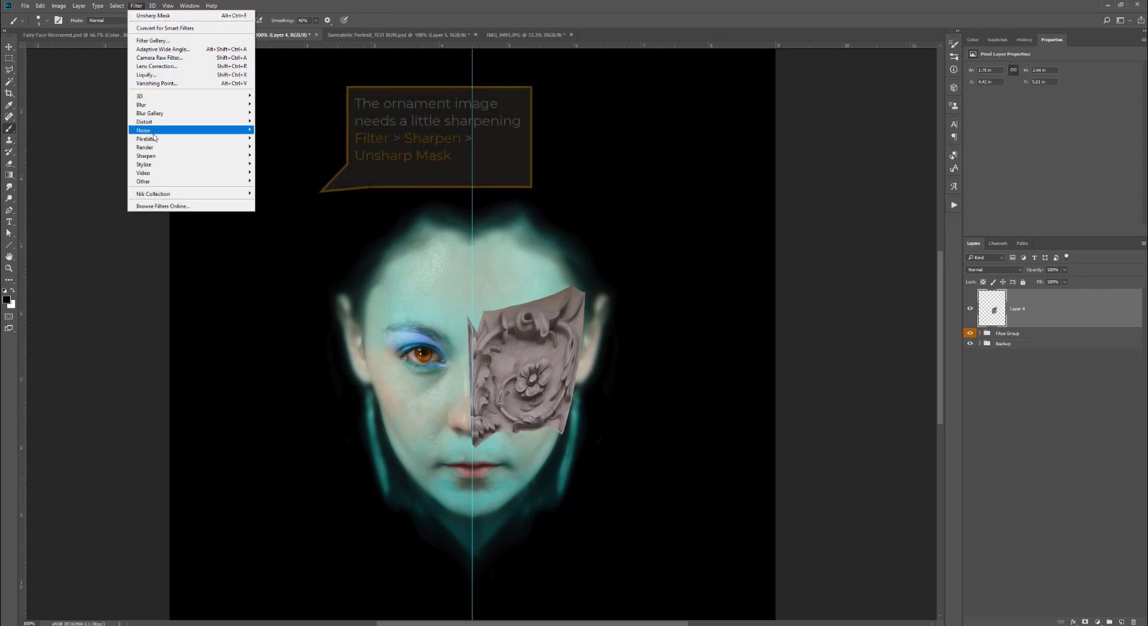
mouse_move(155, 157)
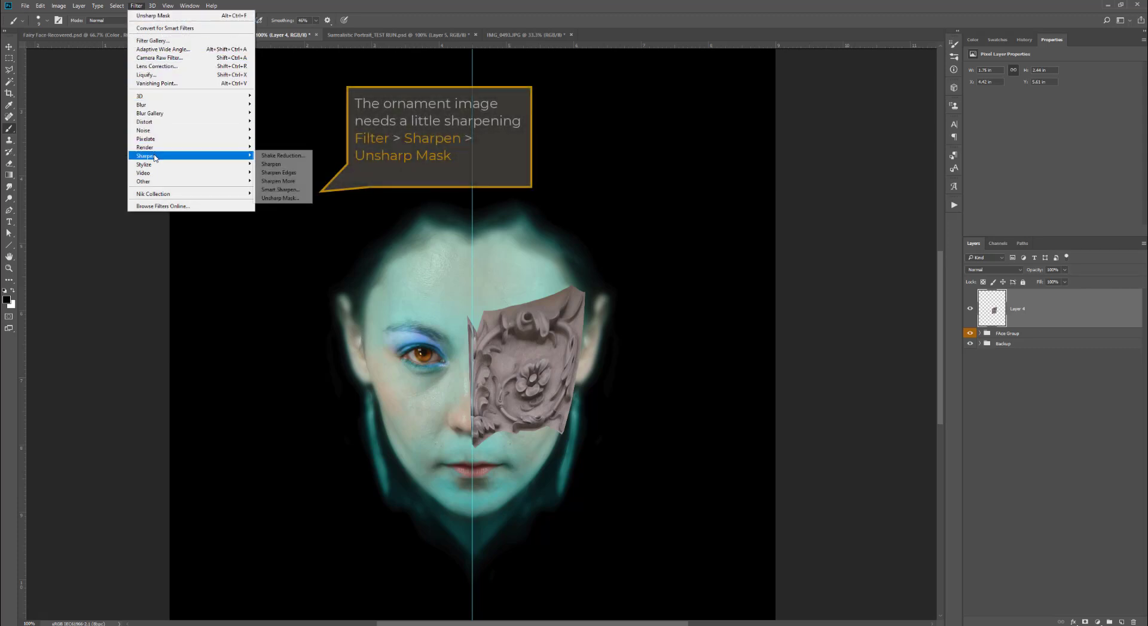
click(270, 198)
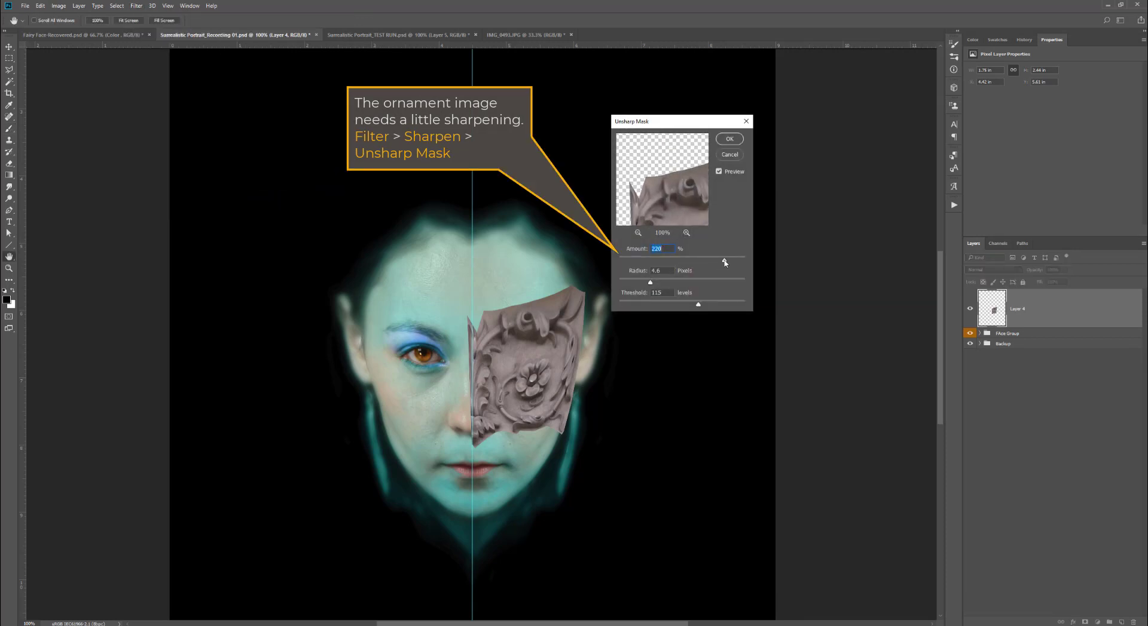
drag(612, 267, 716, 261)
drag(698, 306, 720, 310)
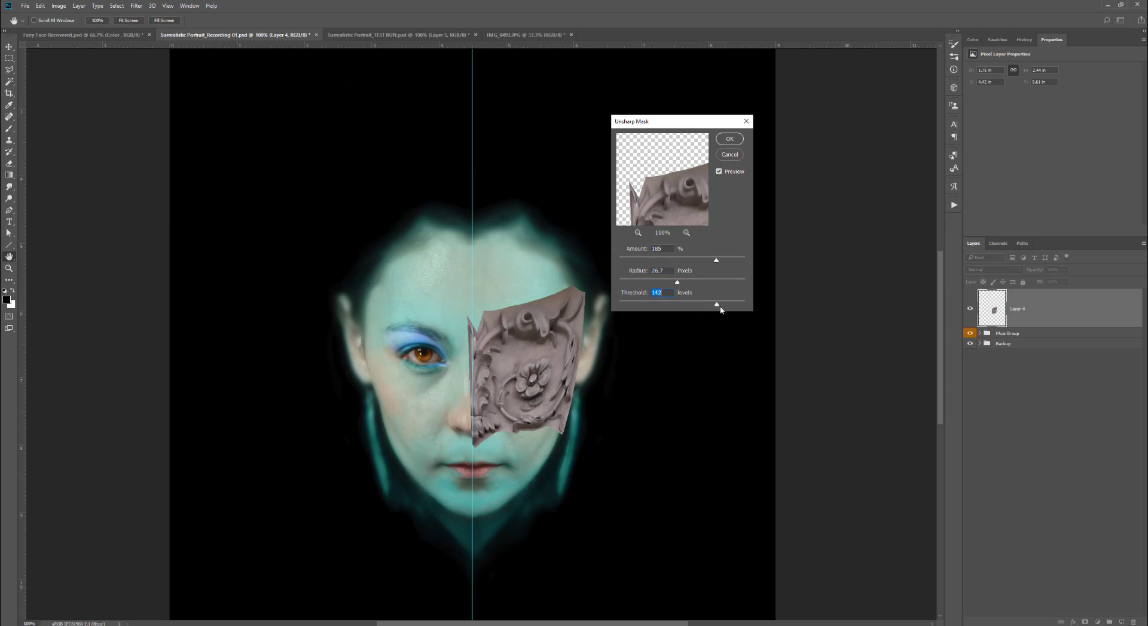
click(730, 138)
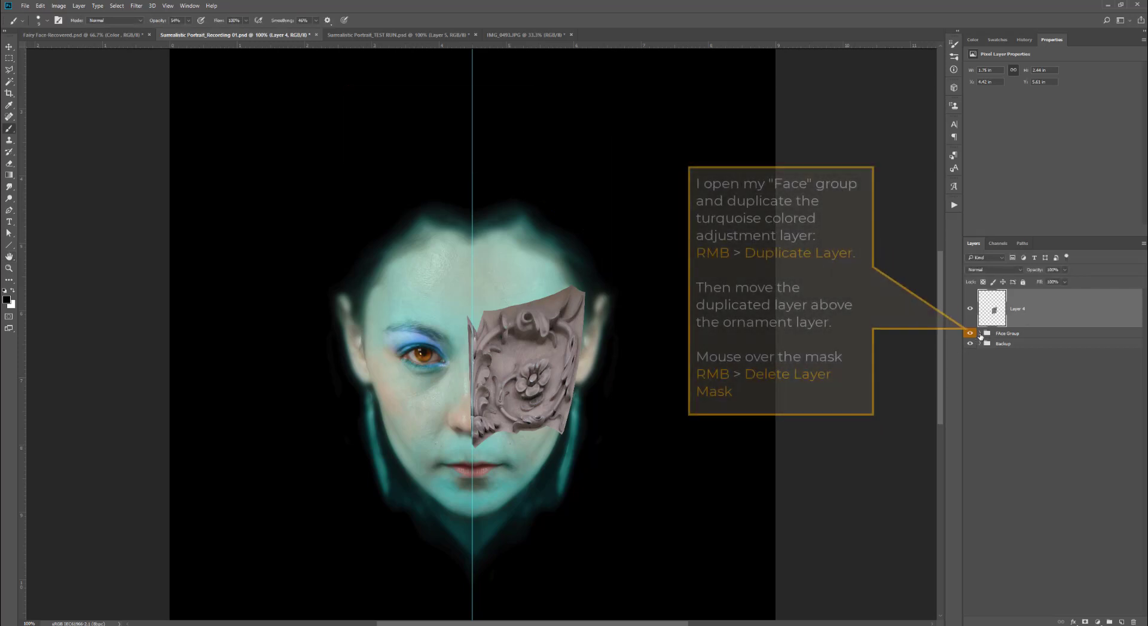
- Duplicate the turquoise Layer 2 inside the Face Group and move the copy above the ornament layer
click(979, 334)
click(1008, 406)
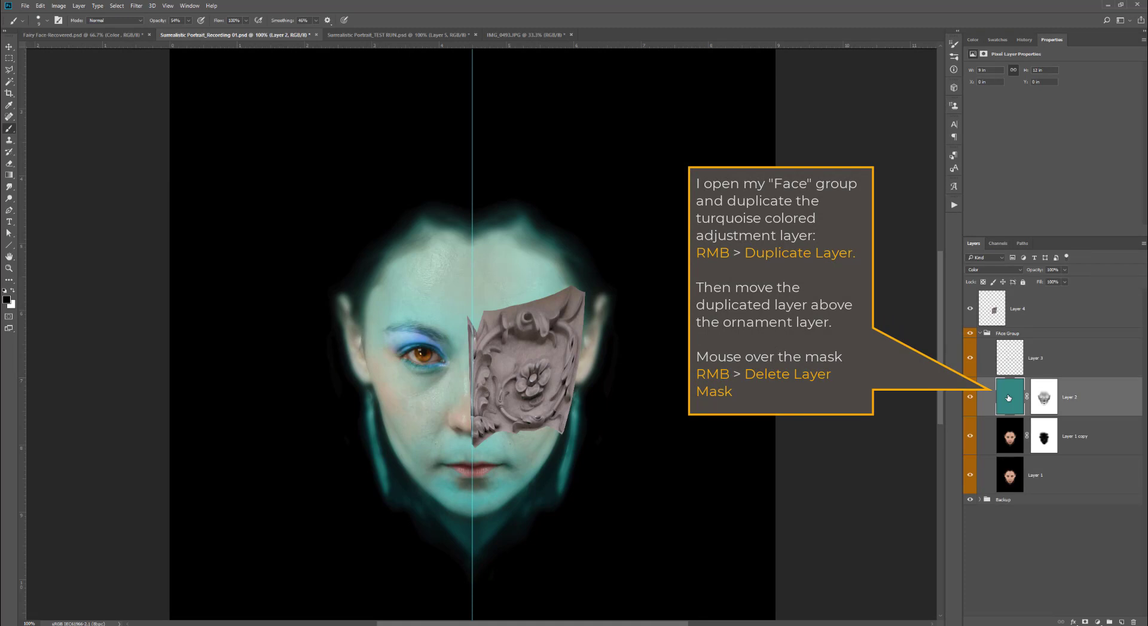
right_click(1009, 397)
click(1011, 259)
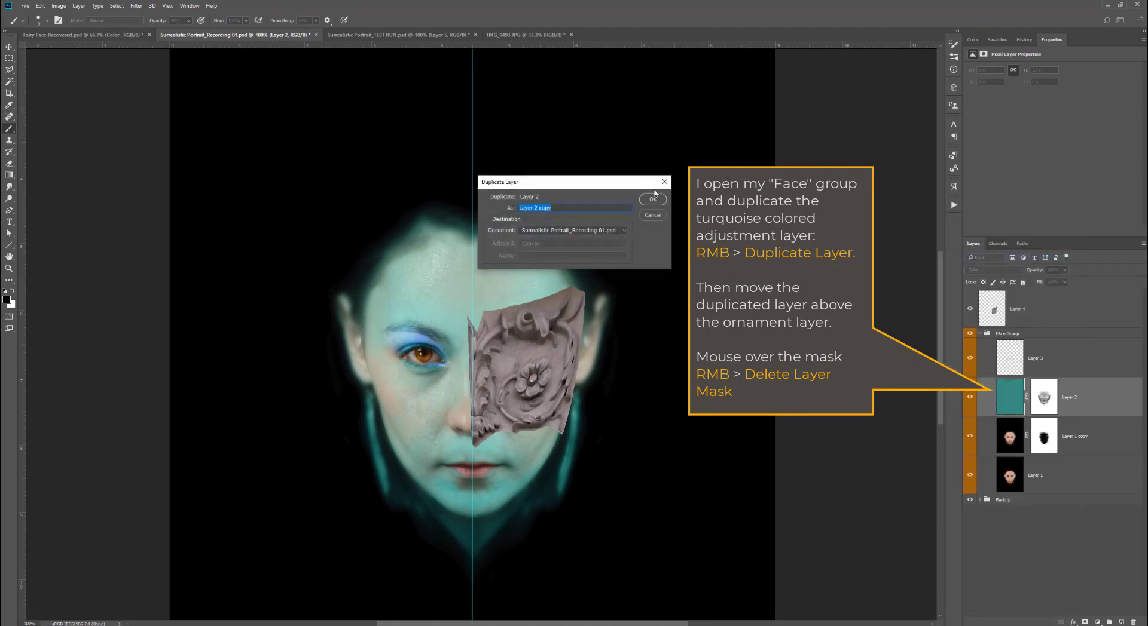
click(653, 199)
drag(1017, 397, 1016, 291)
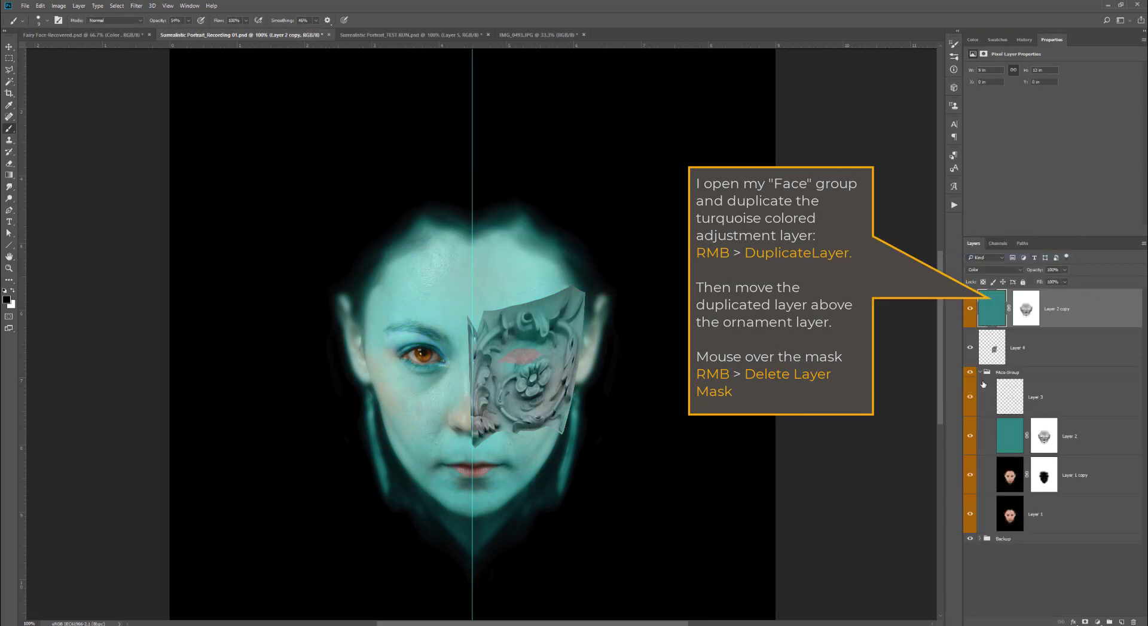
- Delete the copied layer's mask and clip it to the ornament layer below
right_click(1024, 315)
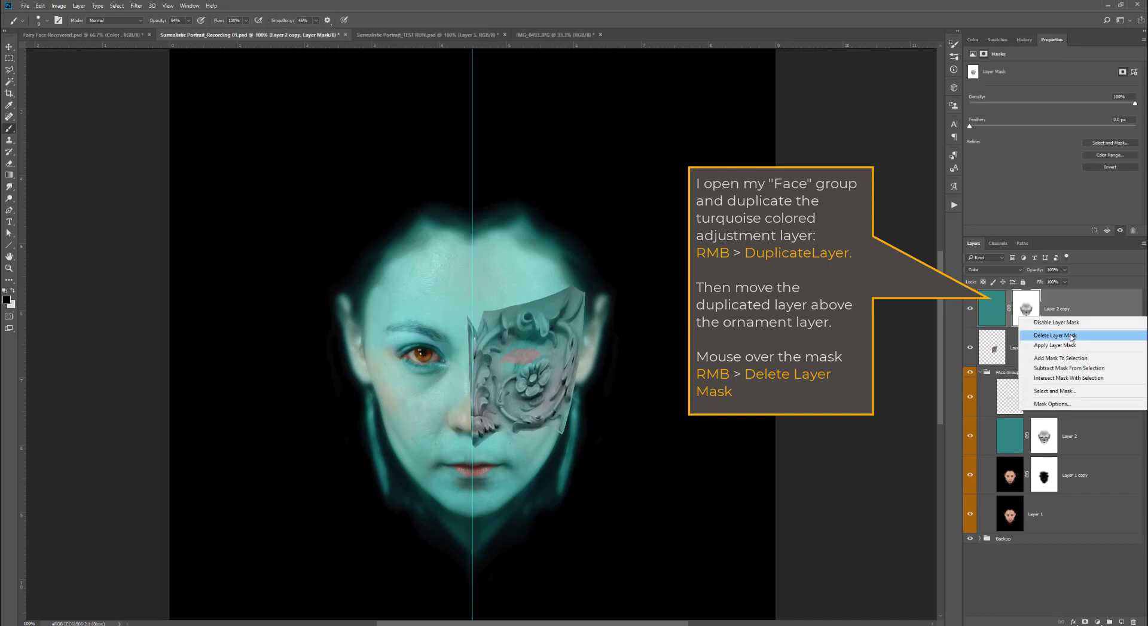
click(1070, 337)
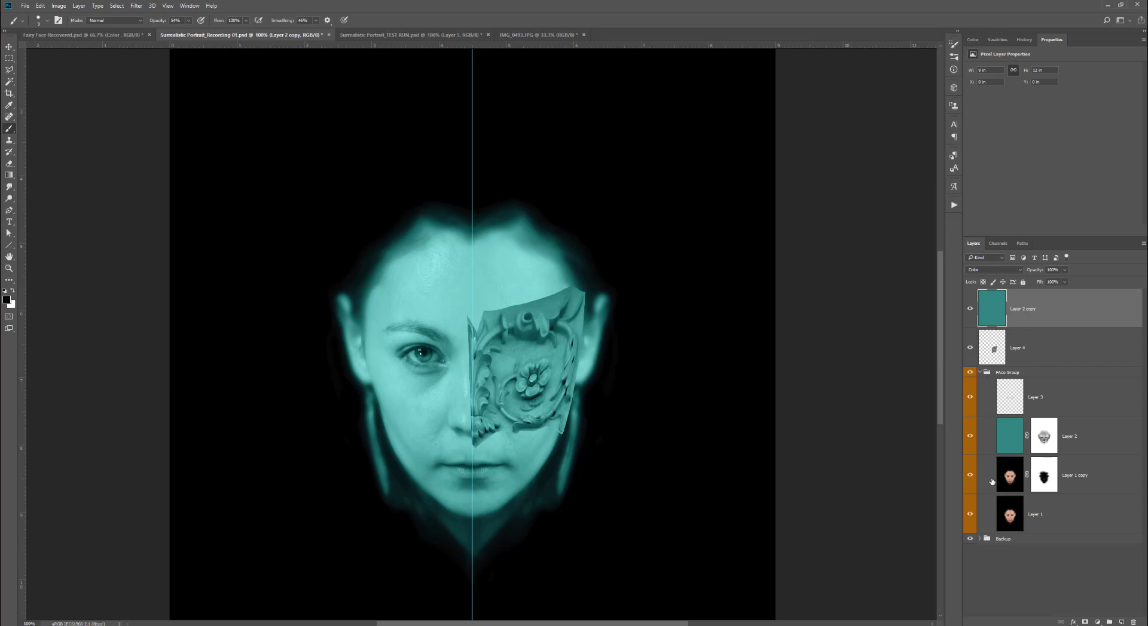
alt+click(1052, 327)
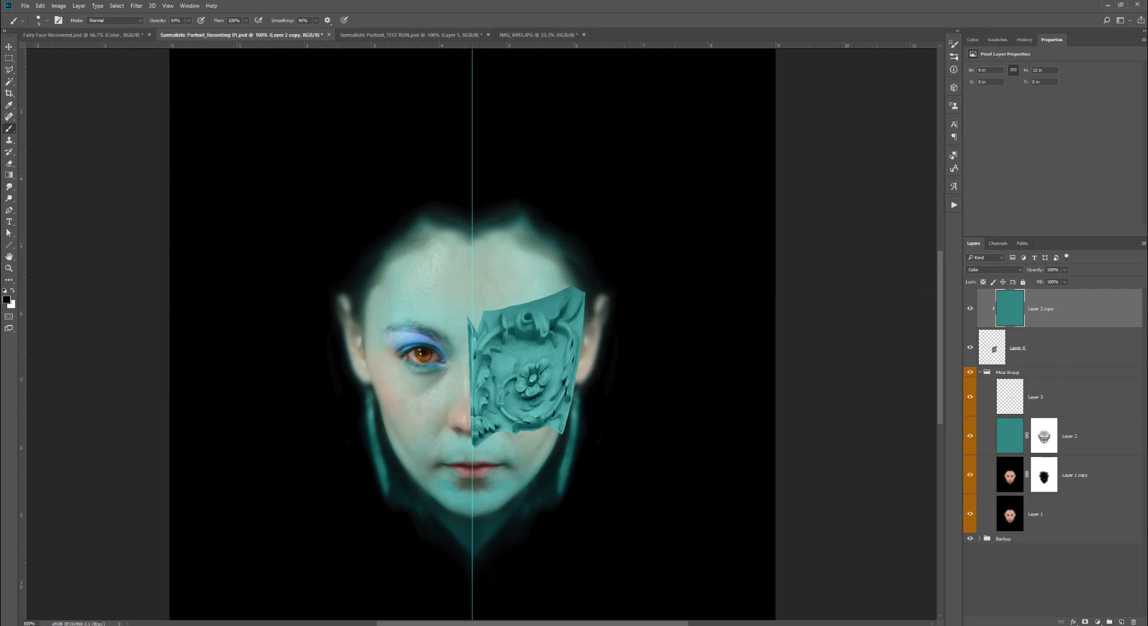
- Add a Curves adjustment clipped to the ornament and bend it into a slight S curve for more contrast
click(1098, 622)
click(1116, 462)
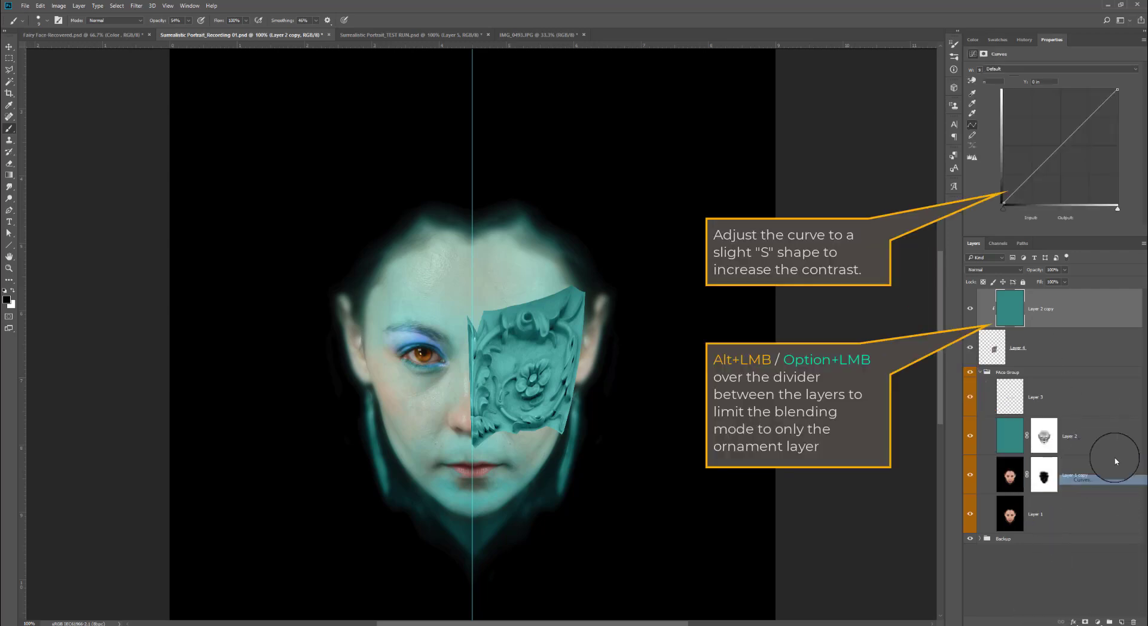
drag(1054, 152, 1084, 118)
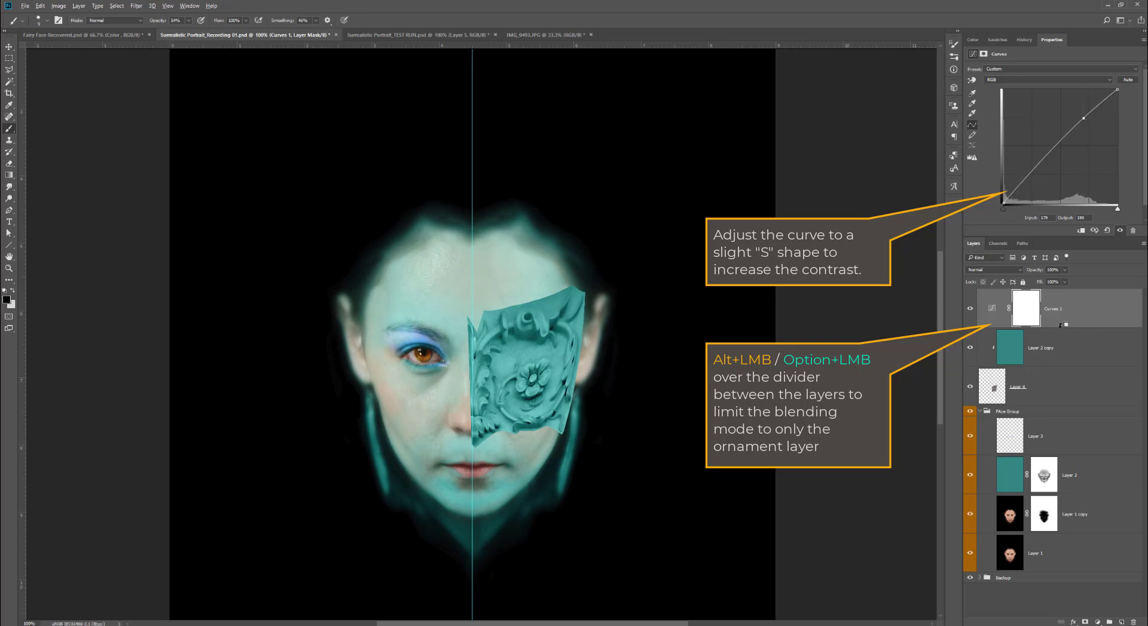
alt+click(1062, 326)
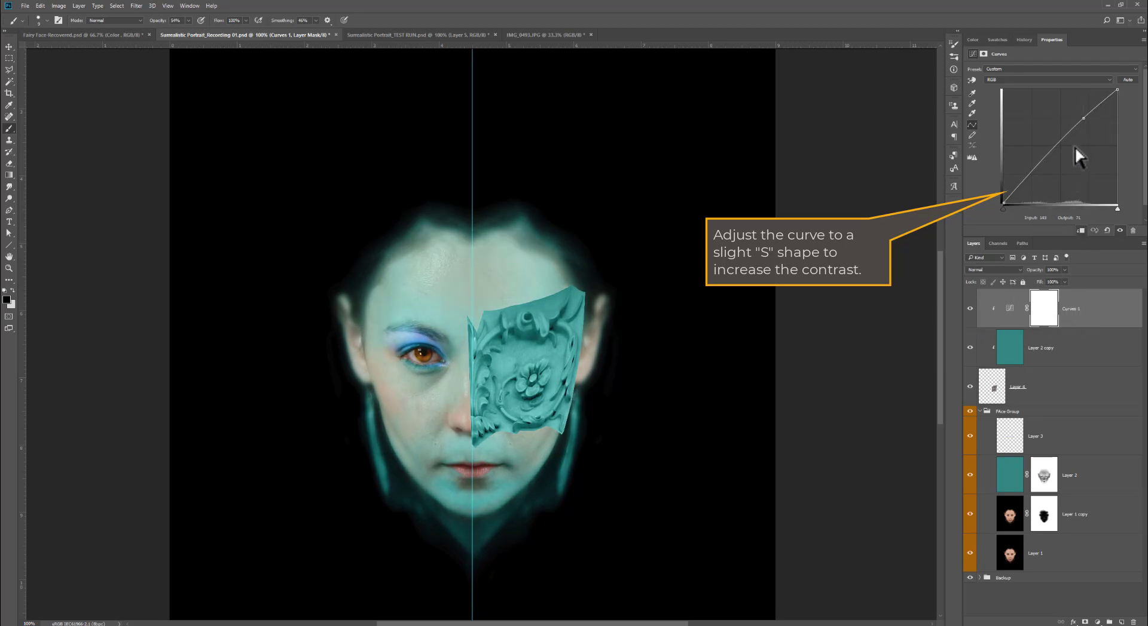
drag(1032, 176, 1025, 189)
- Select the Curves, turquoise copy and ornament layers and give them a green color label
click(1010, 308)
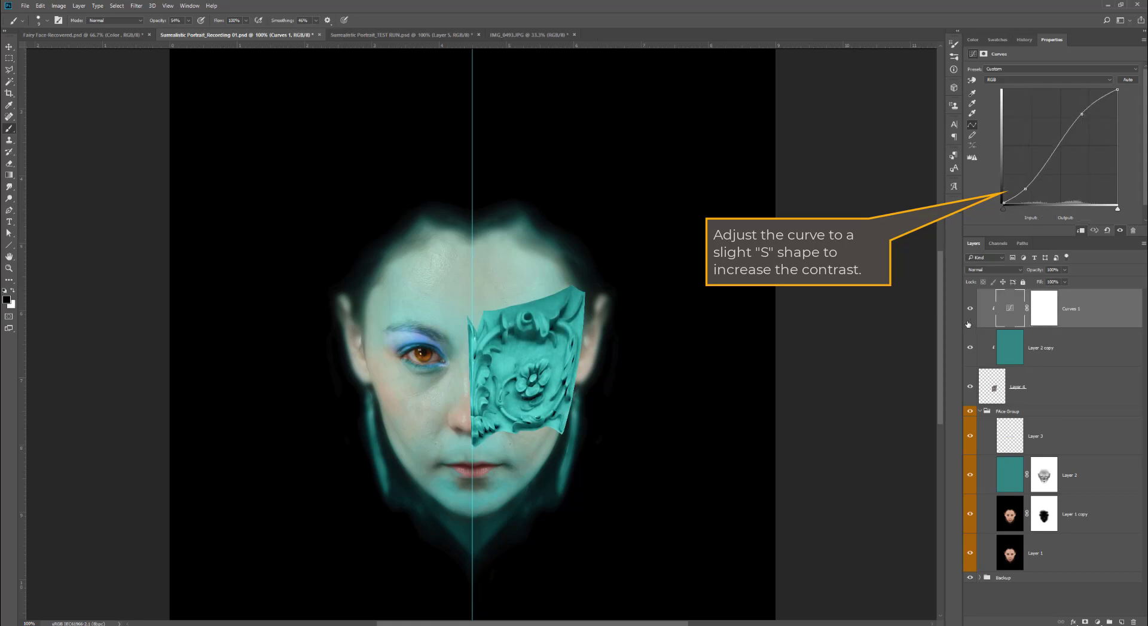
click(970, 308)
click(970, 309)
shift+click(1047, 387)
right_click(971, 324)
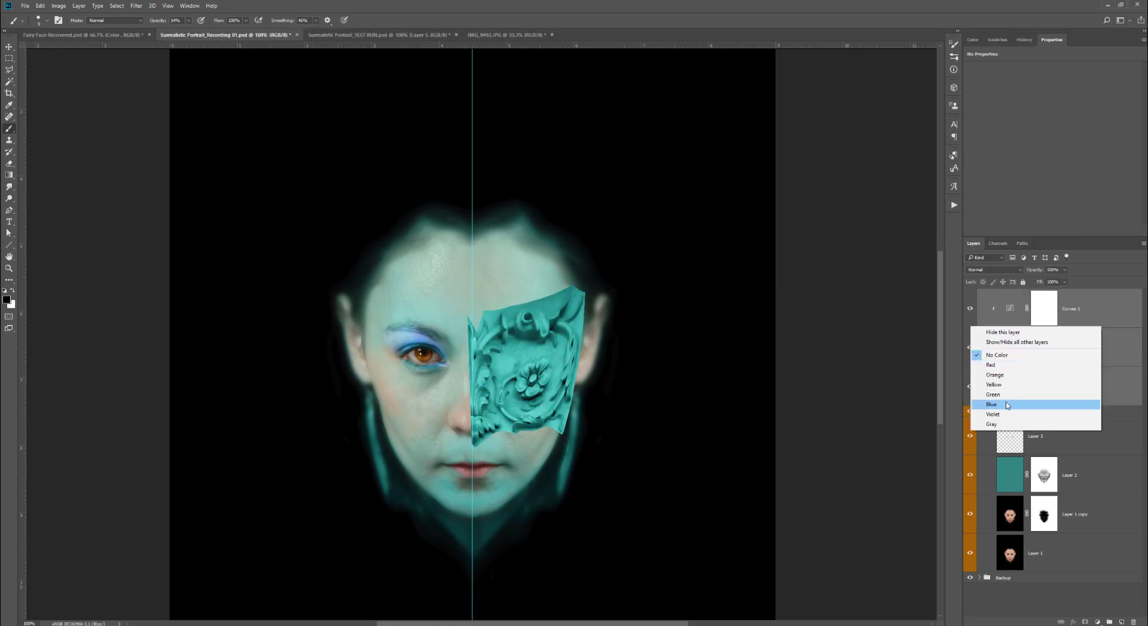
click(992, 404)
- Select the ornament layer and lower its opacity to 84%
click(1052, 388)
click(1064, 270)
drag(1065, 281, 1058, 285)
- Collapse the Face Group and add a layer mask to the ornament layer
key(m)
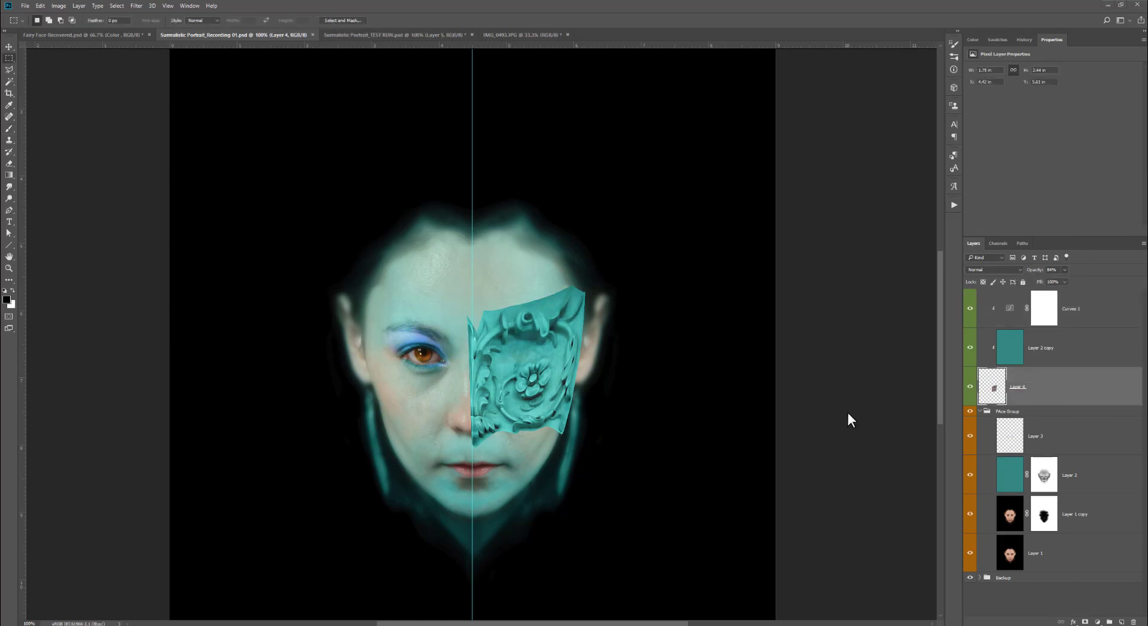
click(982, 411)
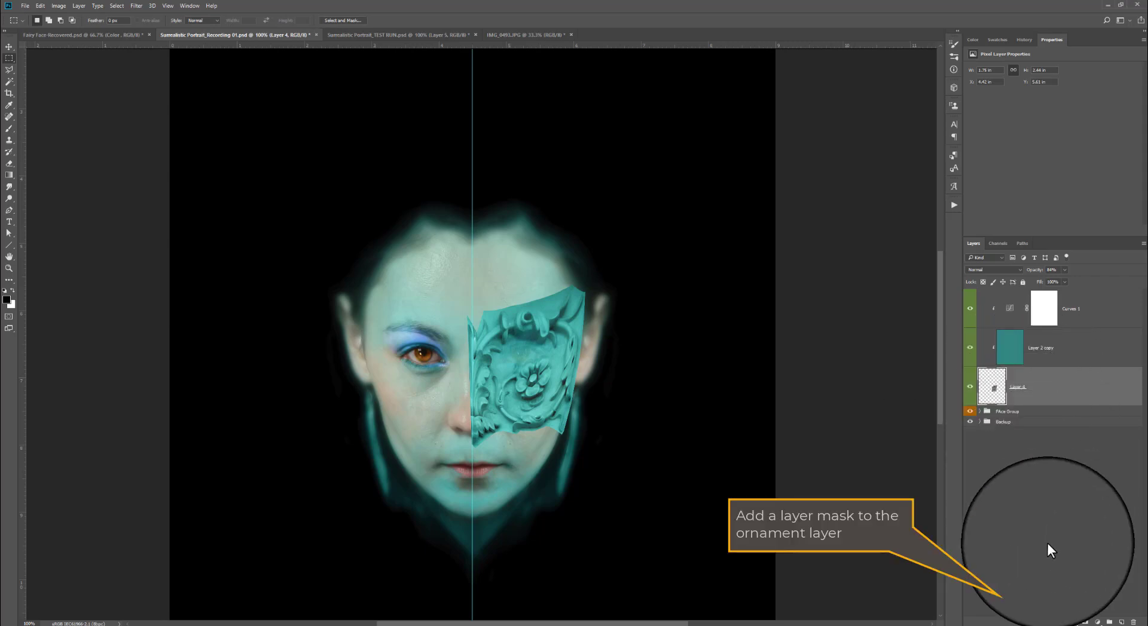
click(1084, 622)
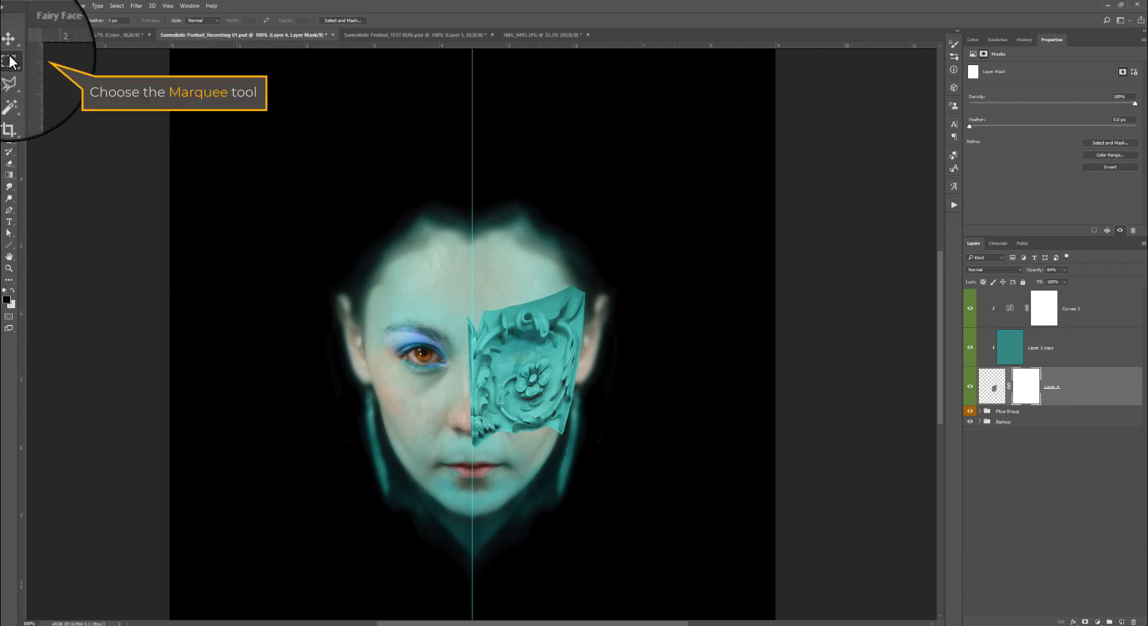
- Fill a rectangular selection left of the center guide with black on the ornament's mask, then deselect
mouse_move(409, 276)
mouse_down()
mouse_move(412, 354)
mouse_move(458, 505)
mouse_move(473, 507)
mouse_up()
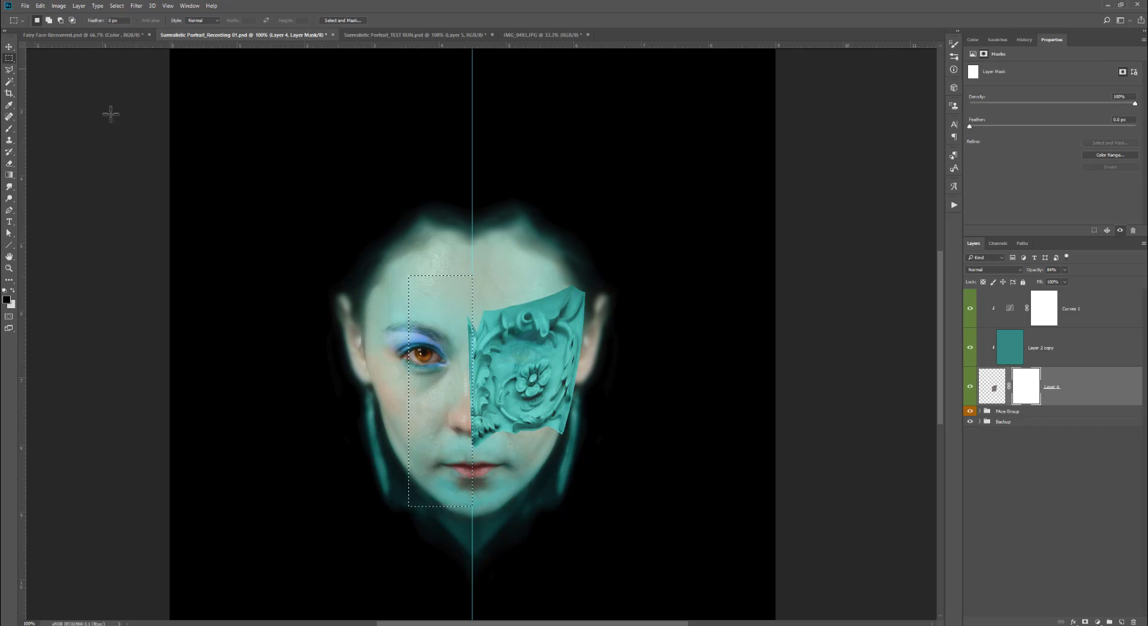
click(7, 177)
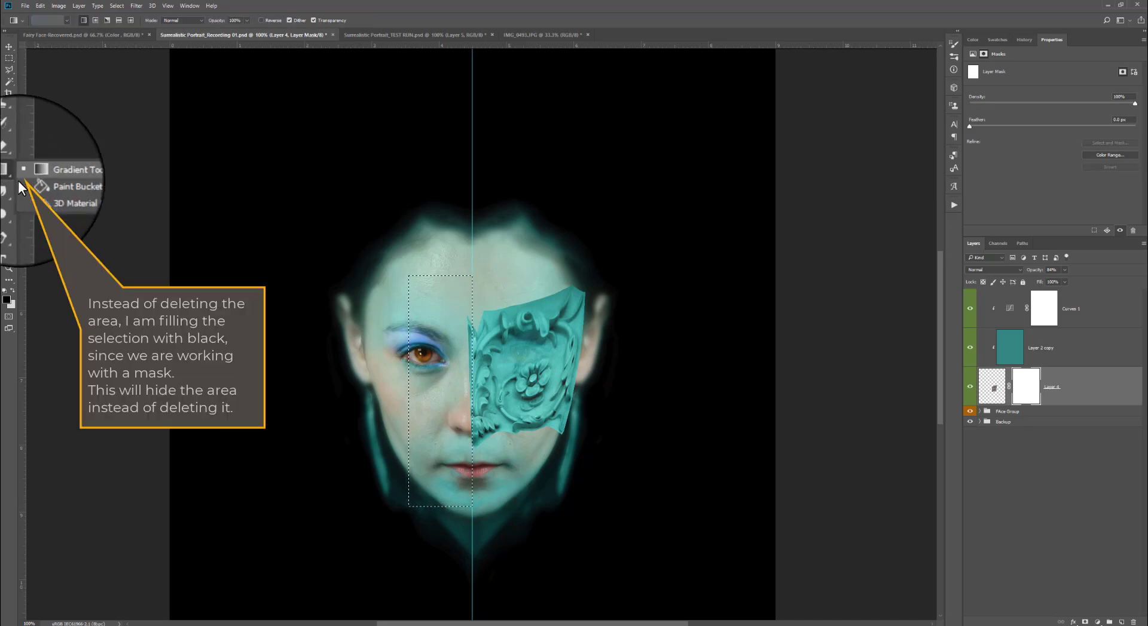
click(36, 187)
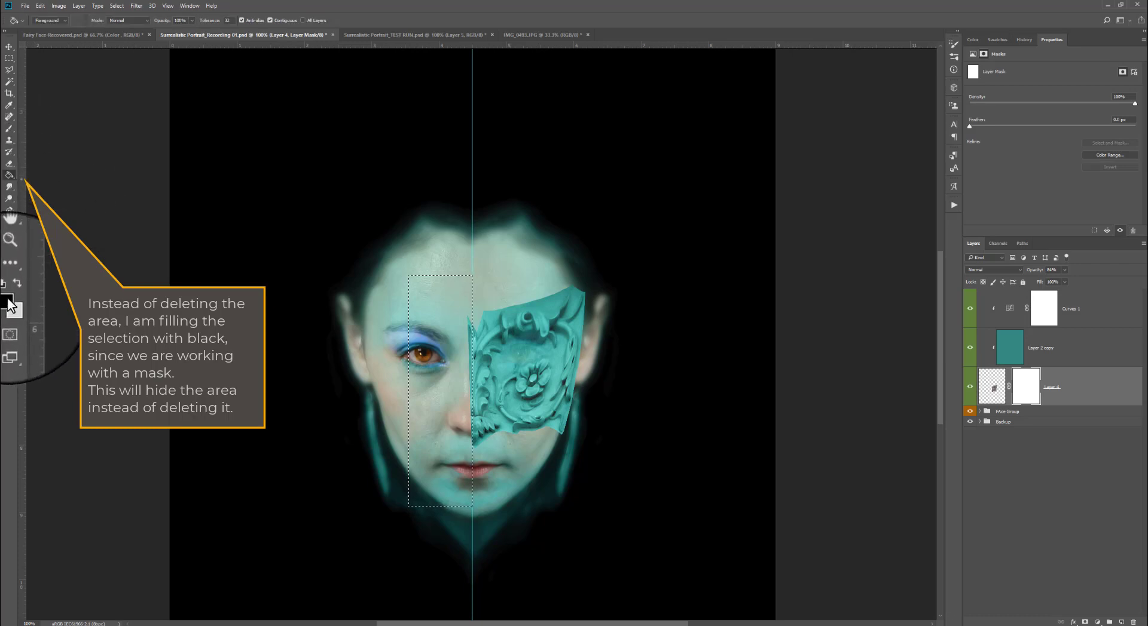
click(417, 362)
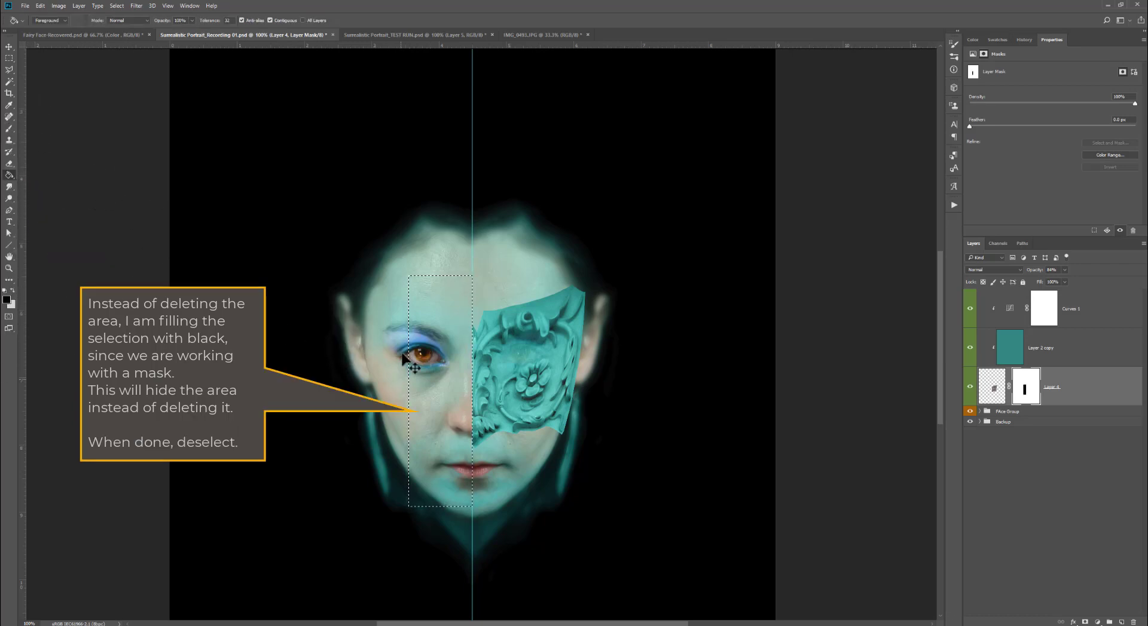
click(116, 5)
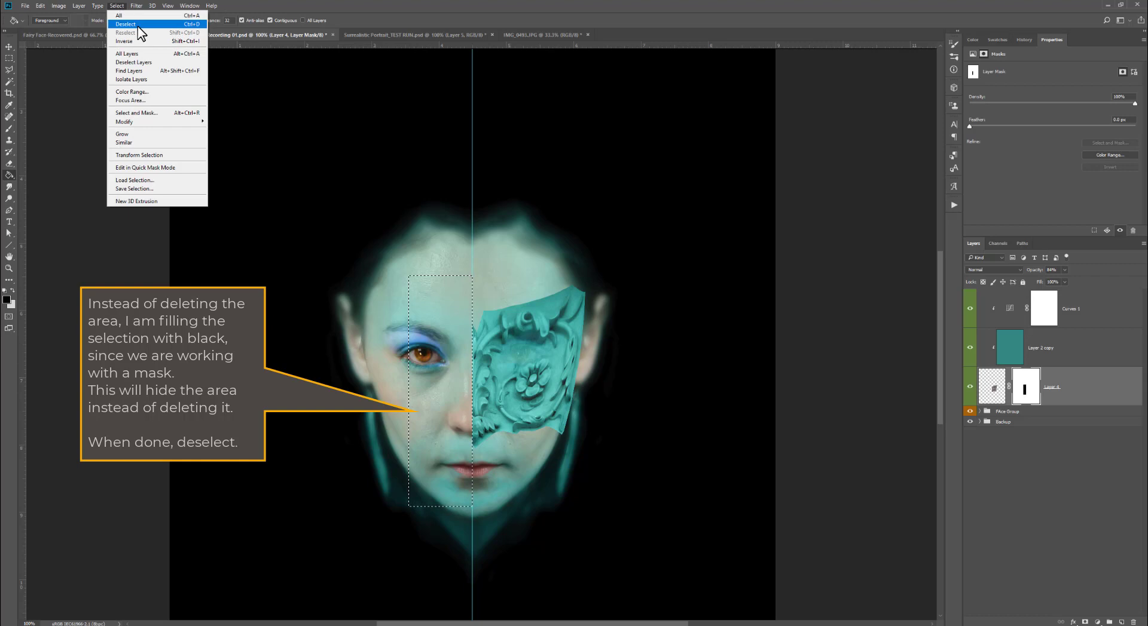
click(138, 26)
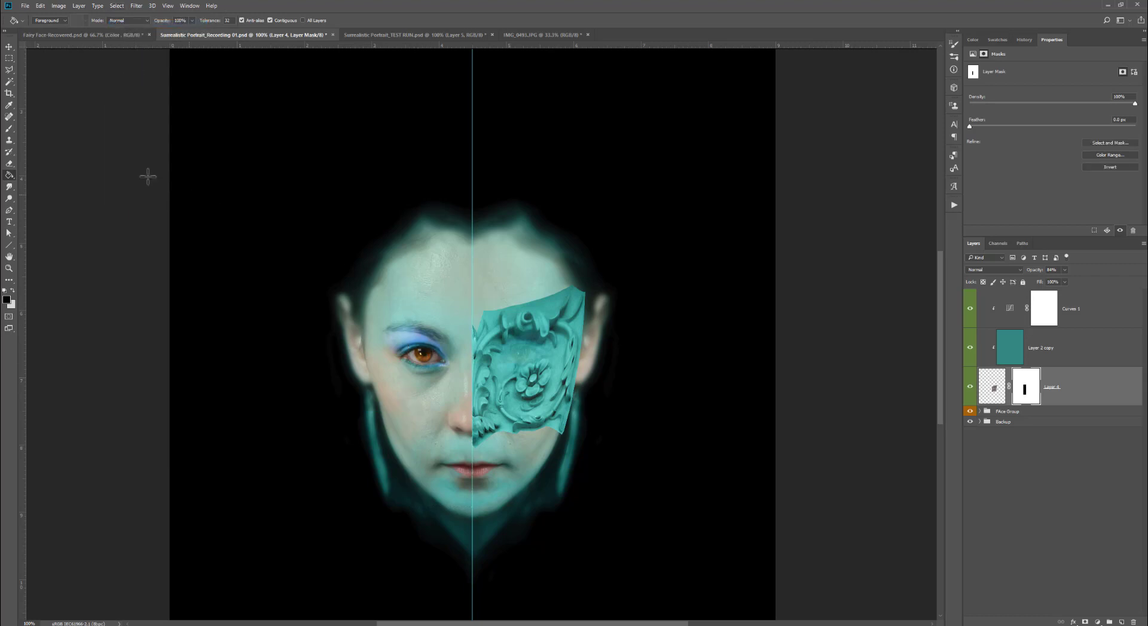
- Paint on the ornament's mask with the Brush at 55% opacity to hide part of its upper edge
click(9, 128)
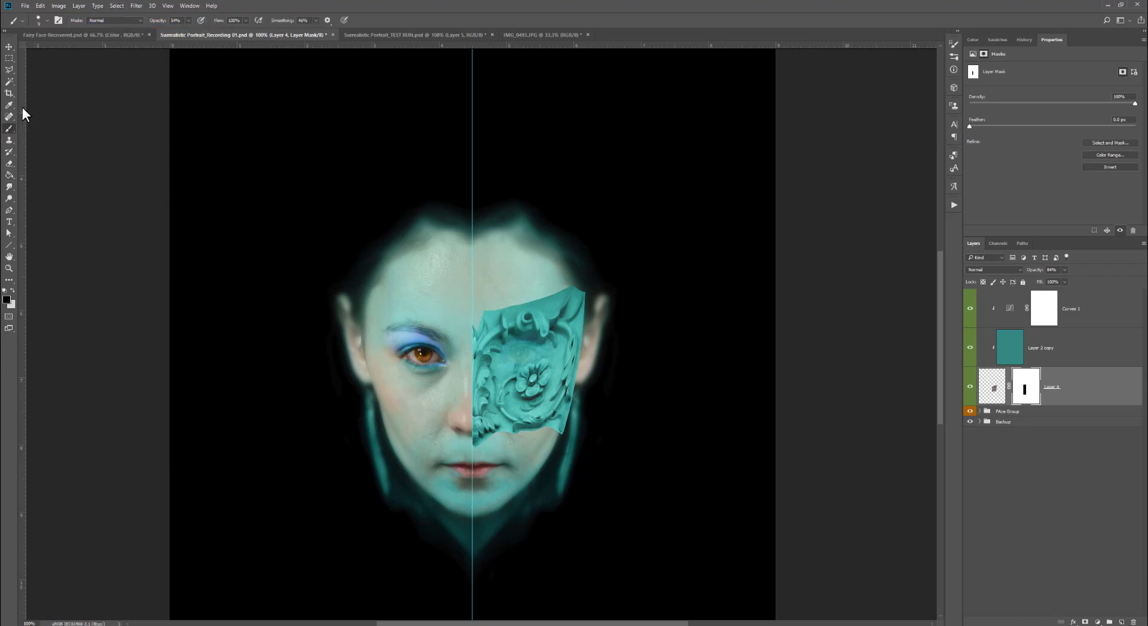
click(48, 19)
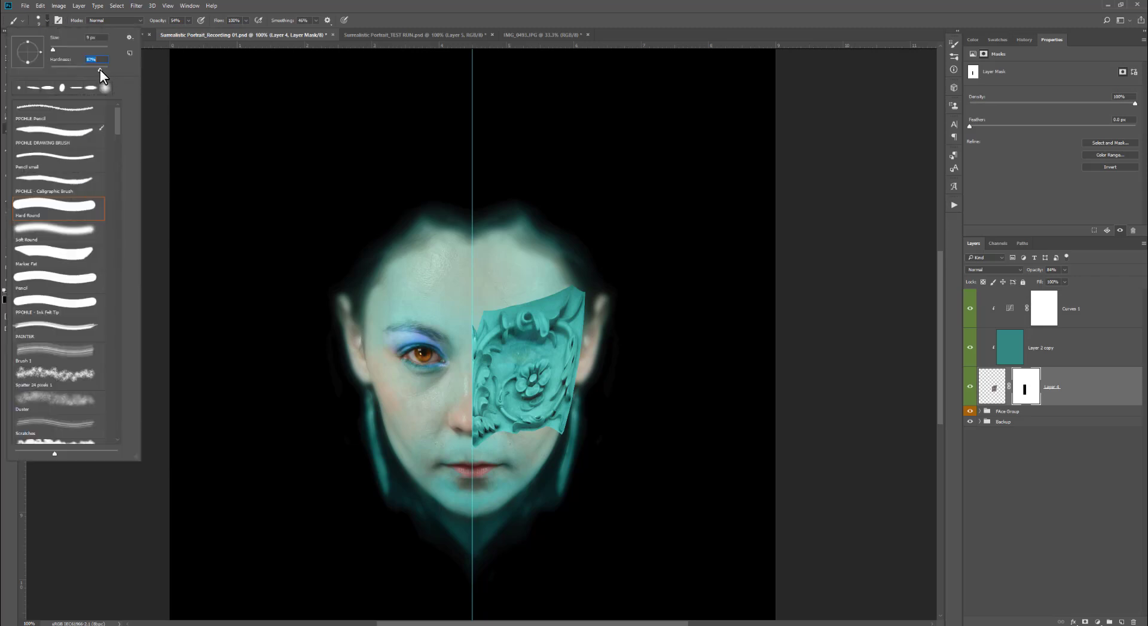
click(389, 14)
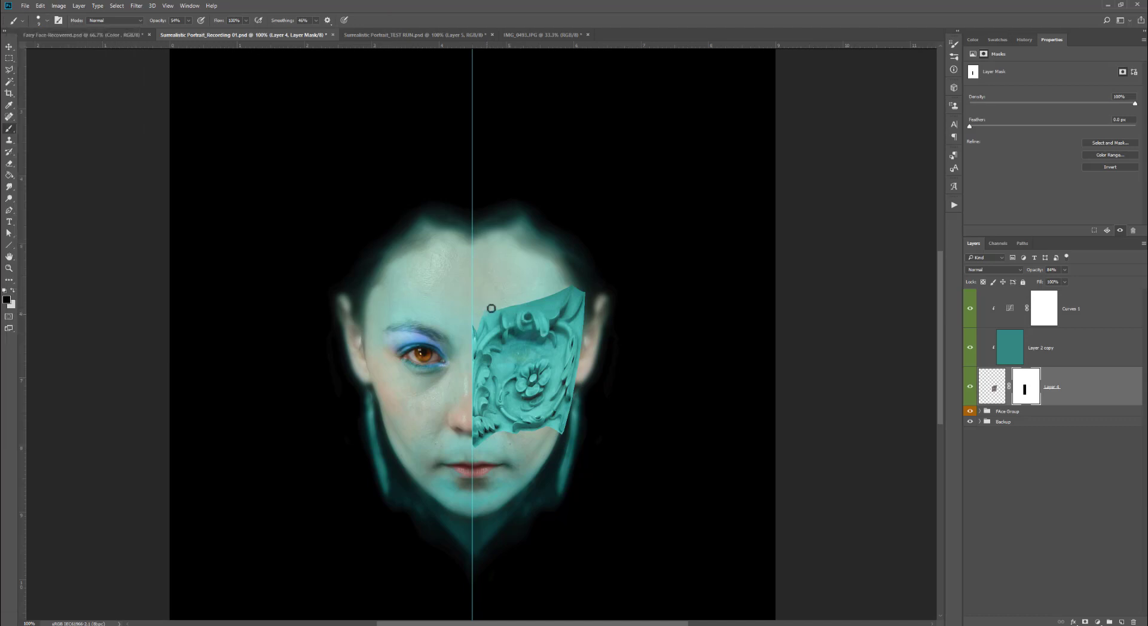
click(188, 20)
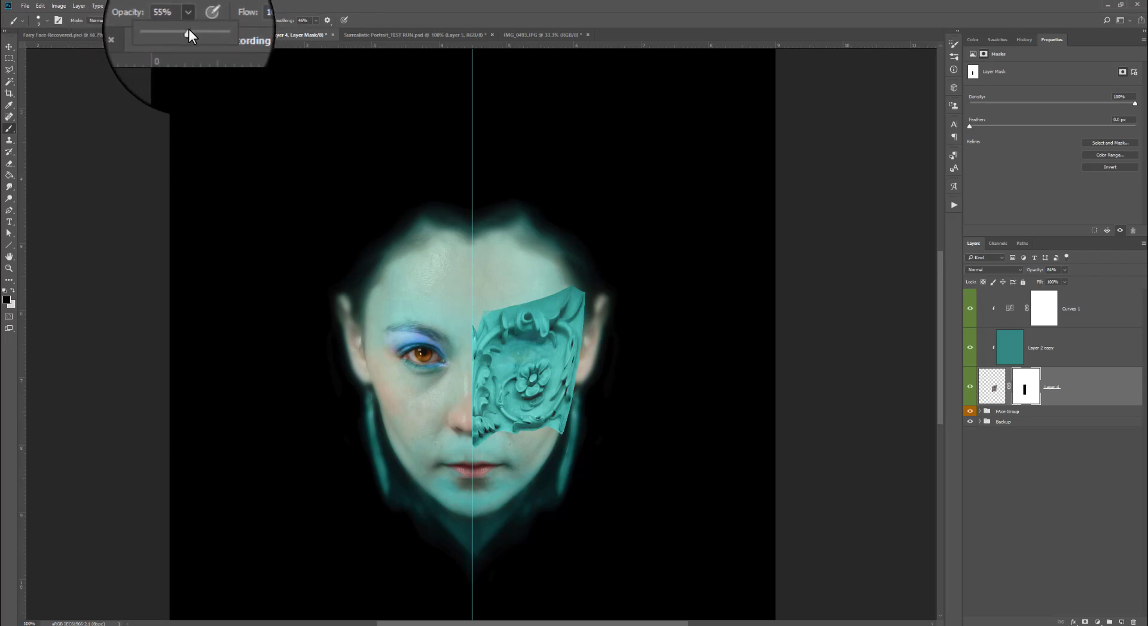
drag(188, 29, 195, 31)
drag(565, 284, 539, 300)
- Set brush smoothing to 0% and paint away more of the ornament's mask to reveal the eye
click(315, 21)
drag(316, 30, 291, 29)
click(246, 21)
mouse_move(566, 288)
mouse_down()
mouse_move(480, 321)
mouse_move(511, 354)
mouse_move(547, 349)
mouse_move(509, 356)
mouse_move(580, 327)
mouse_move(574, 292)
mouse_move(567, 428)
mouse_move(508, 430)
mouse_move(516, 404)
mouse_move(503, 370)
mouse_move(558, 354)
mouse_move(552, 386)
mouse_move(521, 408)
mouse_up()
- Select the turquoise copy layer and sample a skin tone from the nose as the foreground color
click(1049, 357)
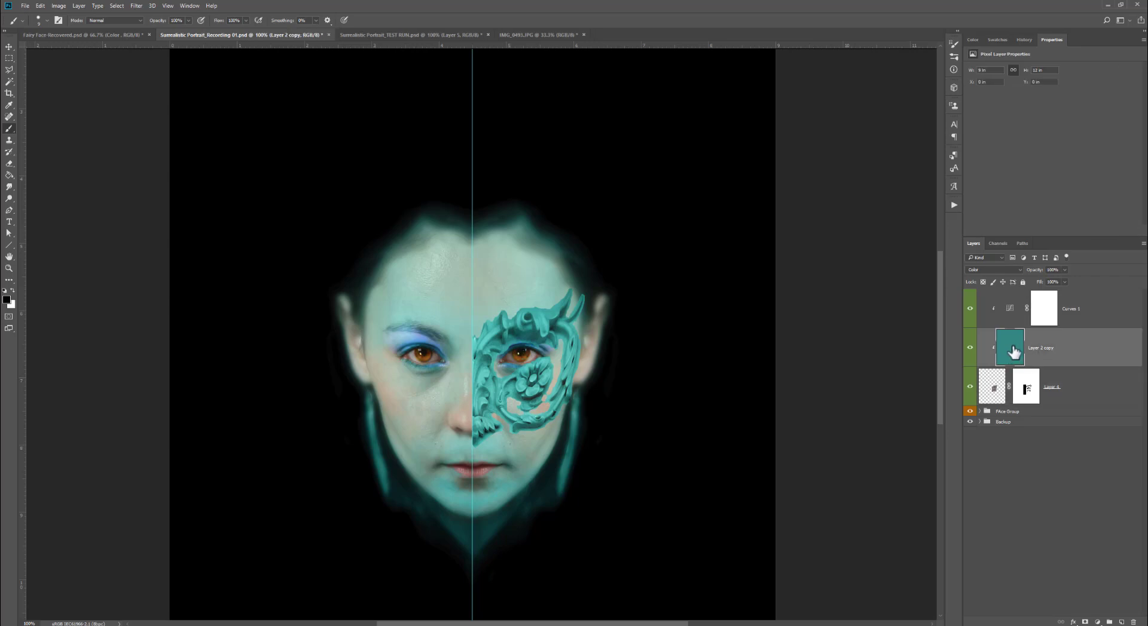
click(6, 300)
click(467, 426)
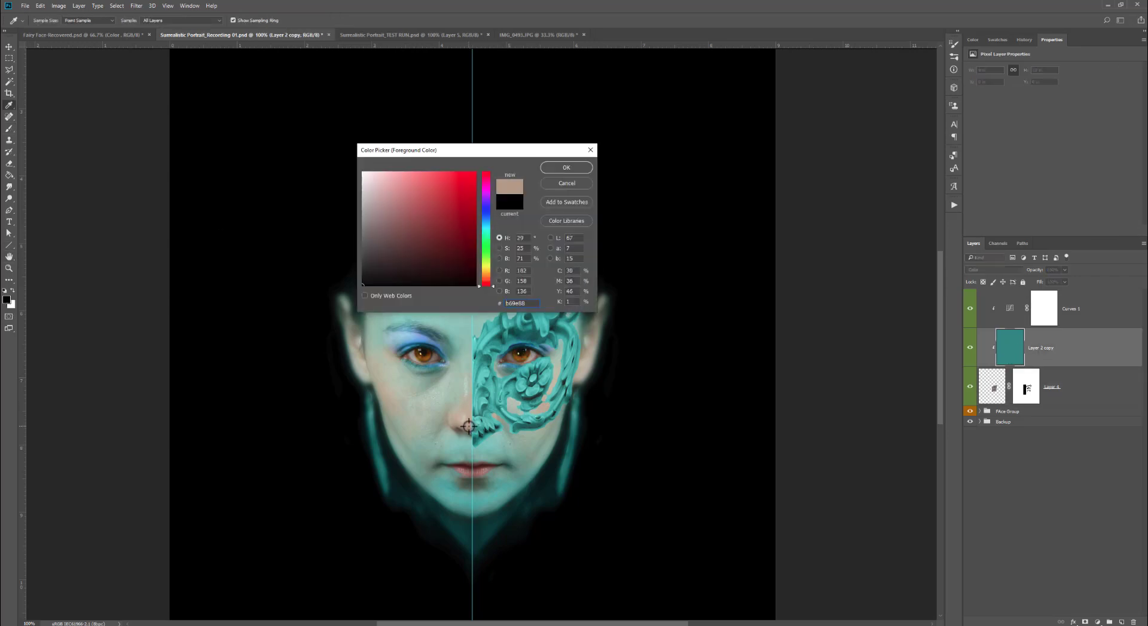
click(463, 425)
click(391, 192)
click(567, 167)
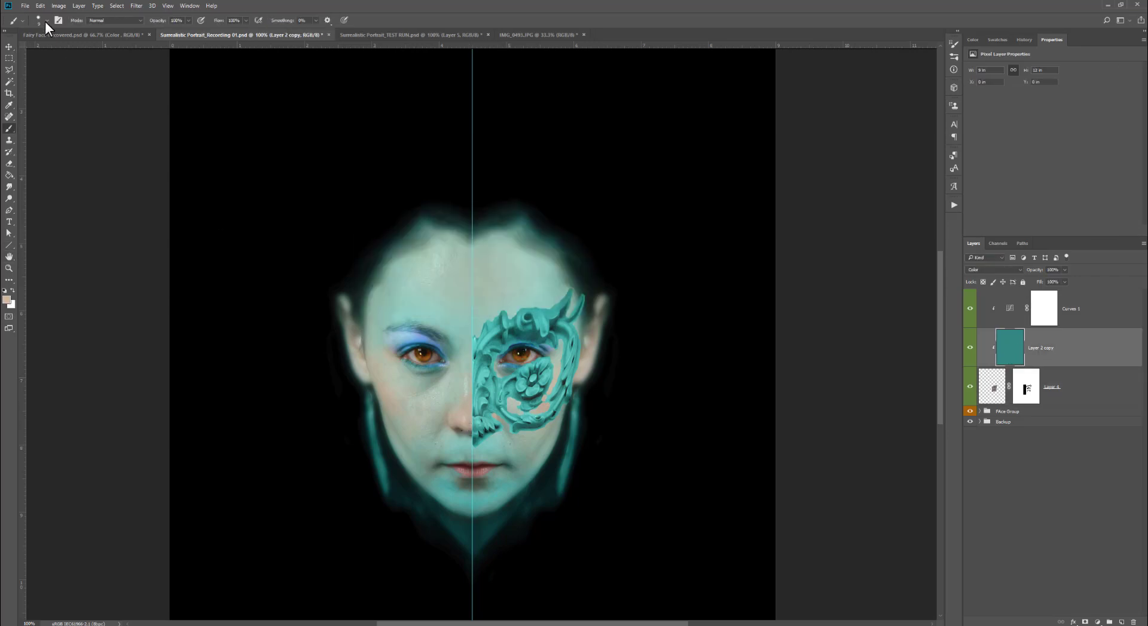
- Choose a soft brush, enlarge it and paint skin tone over the lower part of the ornament
drag(157, 30, 152, 31)
click(46, 21)
click(162, 133)
key(bracketright)
key(bracketright)
key(bracketright)
key(bracketright)
mouse_move(476, 424)
mouse_down()
mouse_move(471, 412)
mouse_move(489, 424)
mouse_up()
- Adjust the brush opacity and paint skin tone across the upper part of the ornament
click(188, 20)
click(197, 33)
click(188, 21)
click(187, 33)
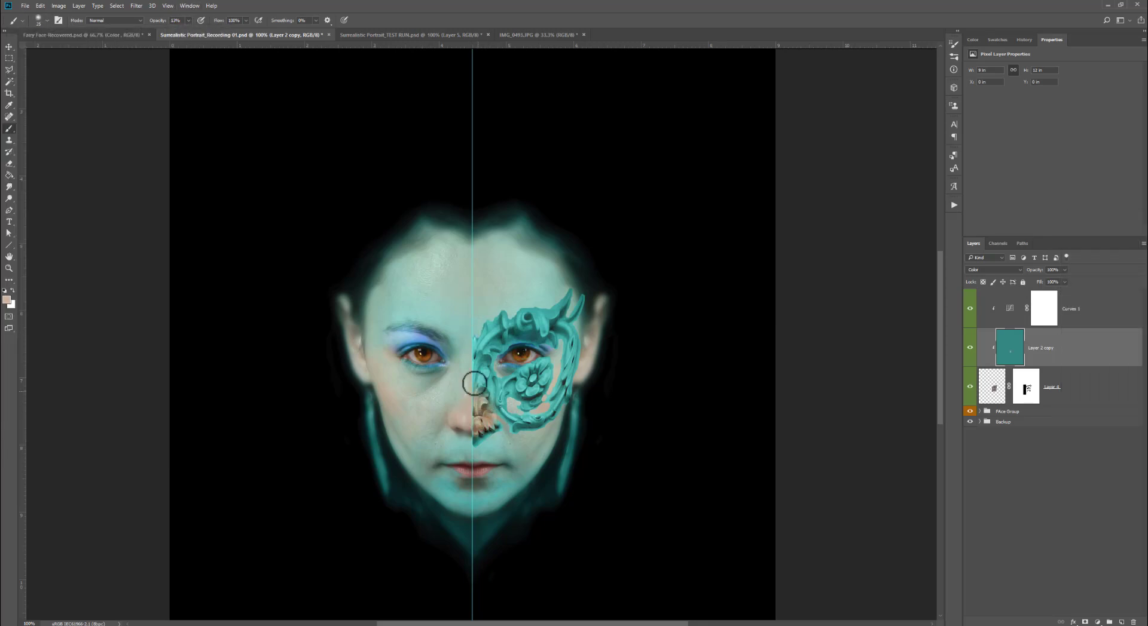
mouse_move(474, 384)
mouse_down()
mouse_move(506, 416)
mouse_move(550, 392)
mouse_move(496, 398)
mouse_move(474, 360)
mouse_move(483, 392)
mouse_move(494, 355)
mouse_move(510, 418)
mouse_move(495, 421)
mouse_move(476, 357)
mouse_move(572, 338)
mouse_move(550, 407)
mouse_move(516, 419)
mouse_move(547, 413)
mouse_move(522, 399)
mouse_move(540, 360)
mouse_move(505, 386)
mouse_move(550, 362)
mouse_move(541, 419)
mouse_move(572, 349)
mouse_move(569, 307)
mouse_up()
- Sample the blue eyeshadow color and paint it over the ornament's top at 10% brush opacity
click(6, 300)
click(411, 339)
click(407, 181)
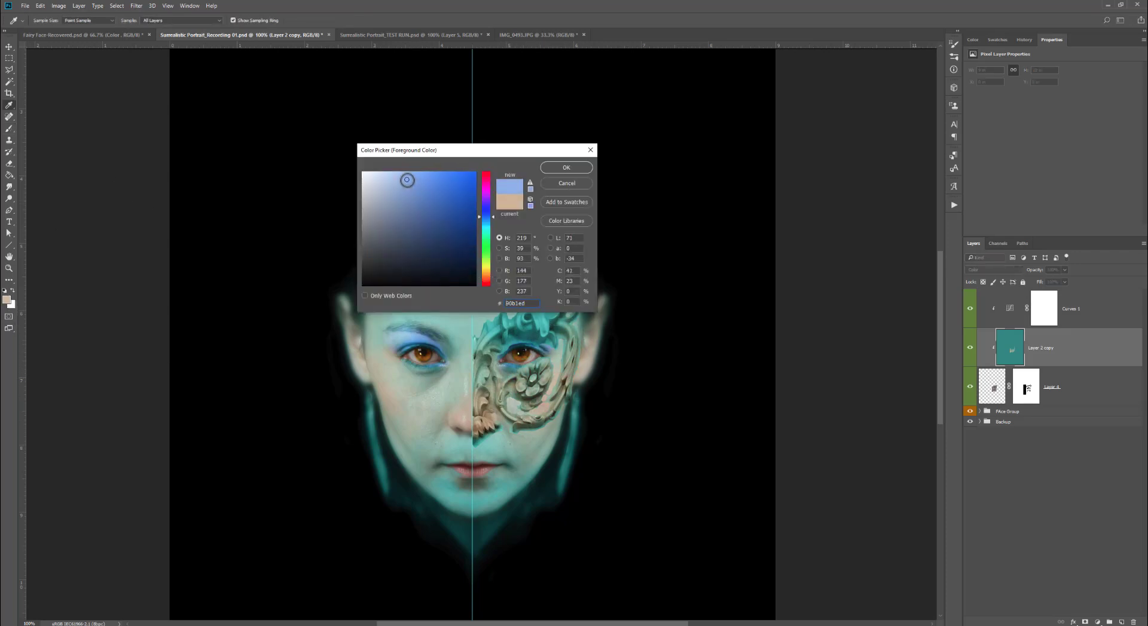
click(566, 169)
click(190, 22)
drag(186, 32, 184, 32)
mouse_move(503, 331)
mouse_down()
mouse_move(546, 322)
mouse_move(515, 328)
mouse_move(524, 331)
mouse_move(507, 336)
mouse_move(510, 361)
mouse_move(559, 326)
mouse_move(554, 310)
mouse_move(500, 332)
mouse_move(506, 357)
mouse_up()
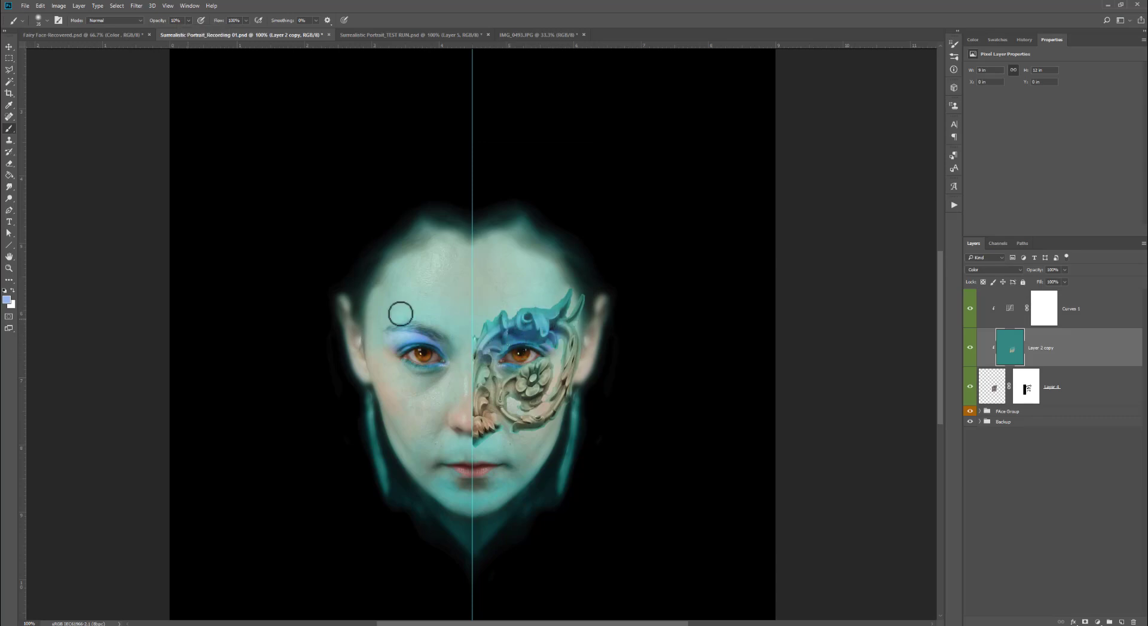
- Sample a color near the eyebrow and adjust it in the Color Picker as the new foreground color
click(7, 300)
click(426, 319)
drag(464, 151, 642, 109)
drag(568, 146, 561, 142)
key(Return)
- Pick a new foreground color by sampling the skin beside the left eye
click(7, 300)
click(664, 232)
key(Return)
click(7, 300)
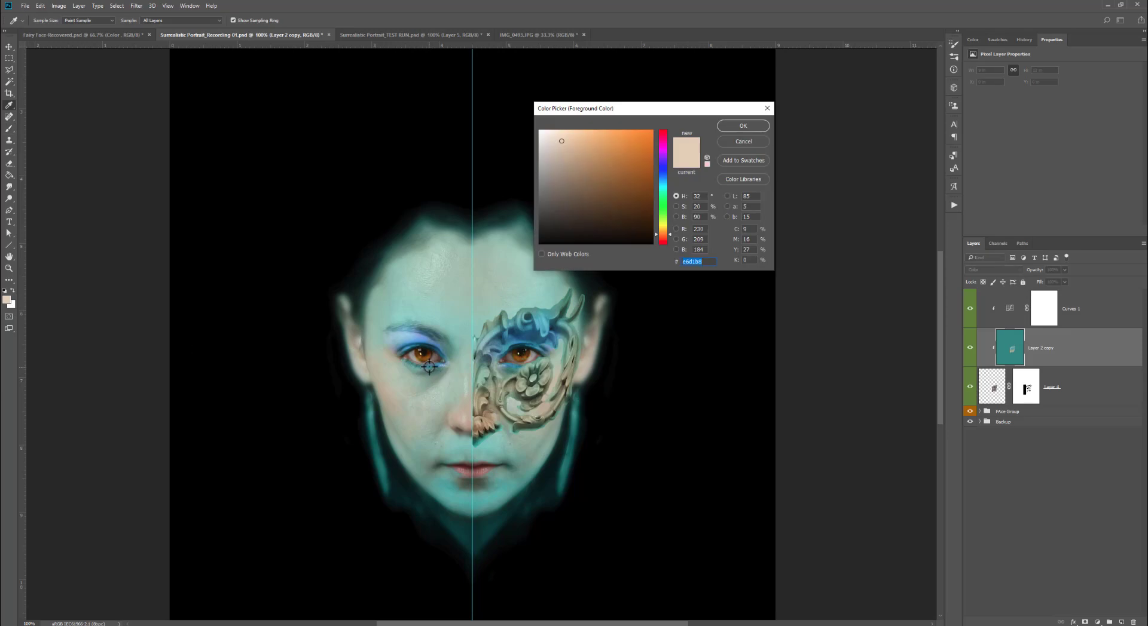
click(421, 371)
key(Return)
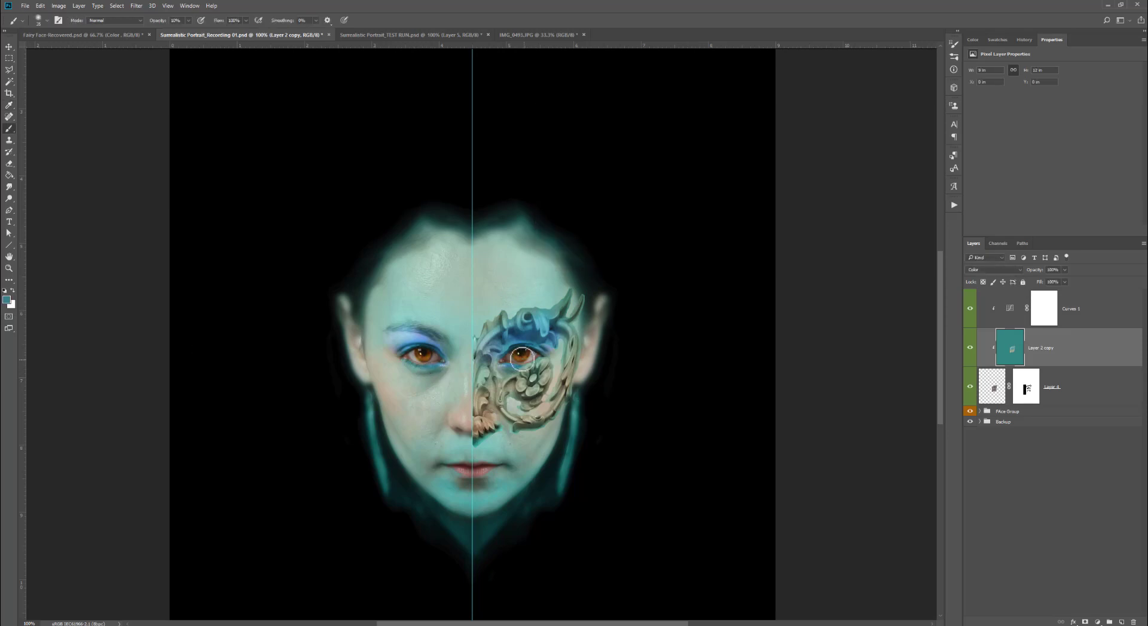
- Select Layer 4's mask, reset to default colors, set a soft brush with 34% smoothing and paint black to hide the ornament's outer edges
click(1026, 392)
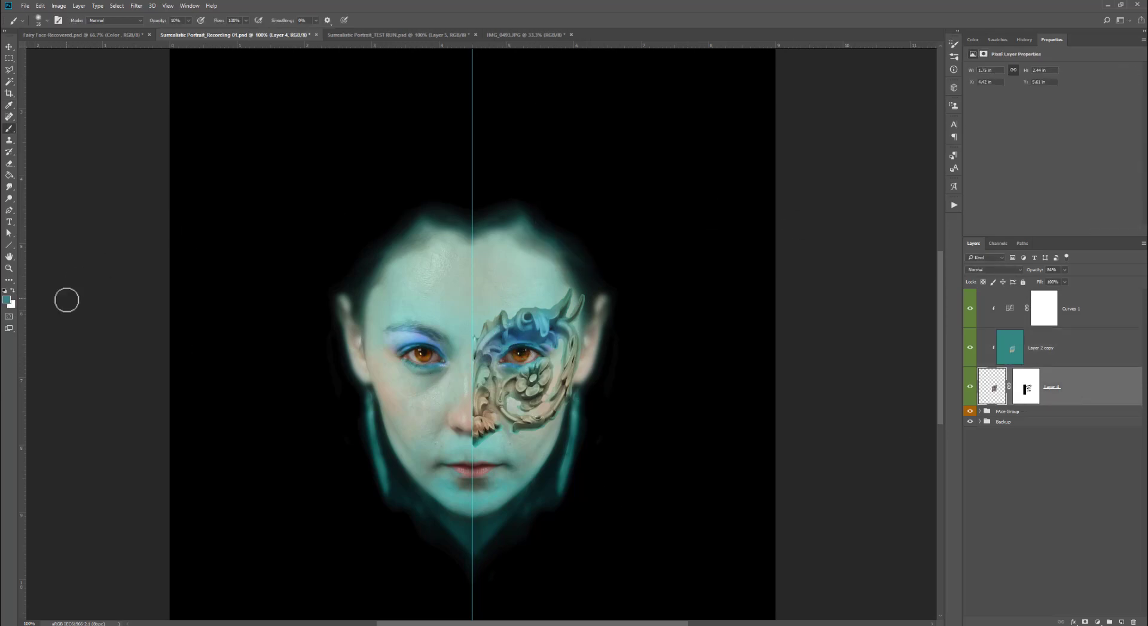
click(1026, 387)
key(d)
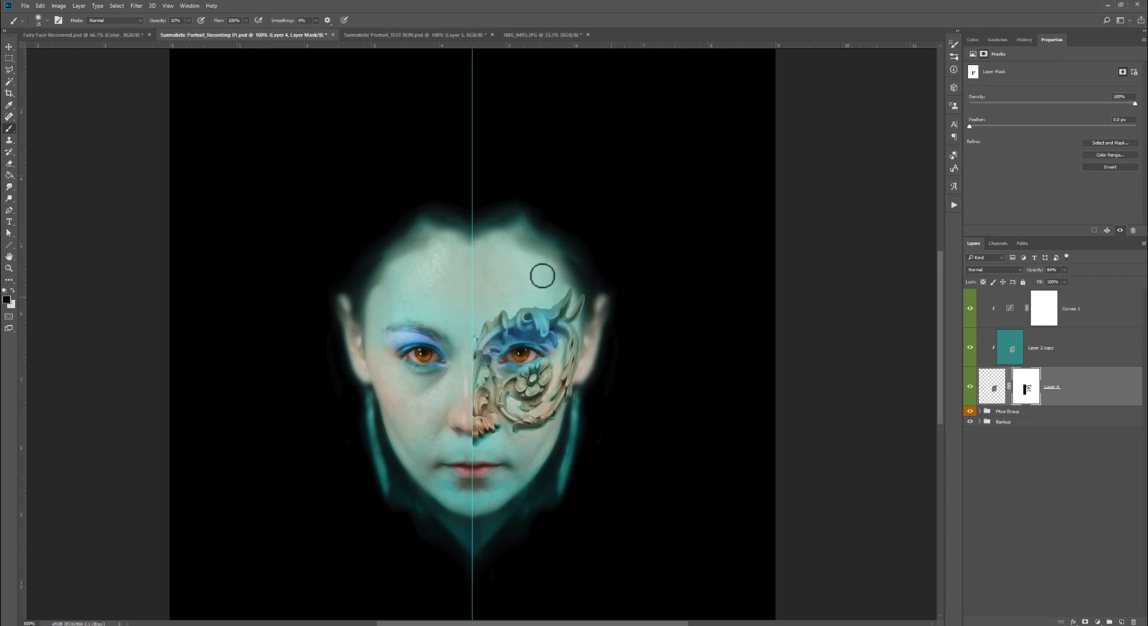
click(47, 21)
drag(60, 72, 100, 73)
click(566, 259)
key([)
key([)
key([)
key([)
key([)
click(316, 21)
drag(311, 31, 328, 31)
click(501, 308)
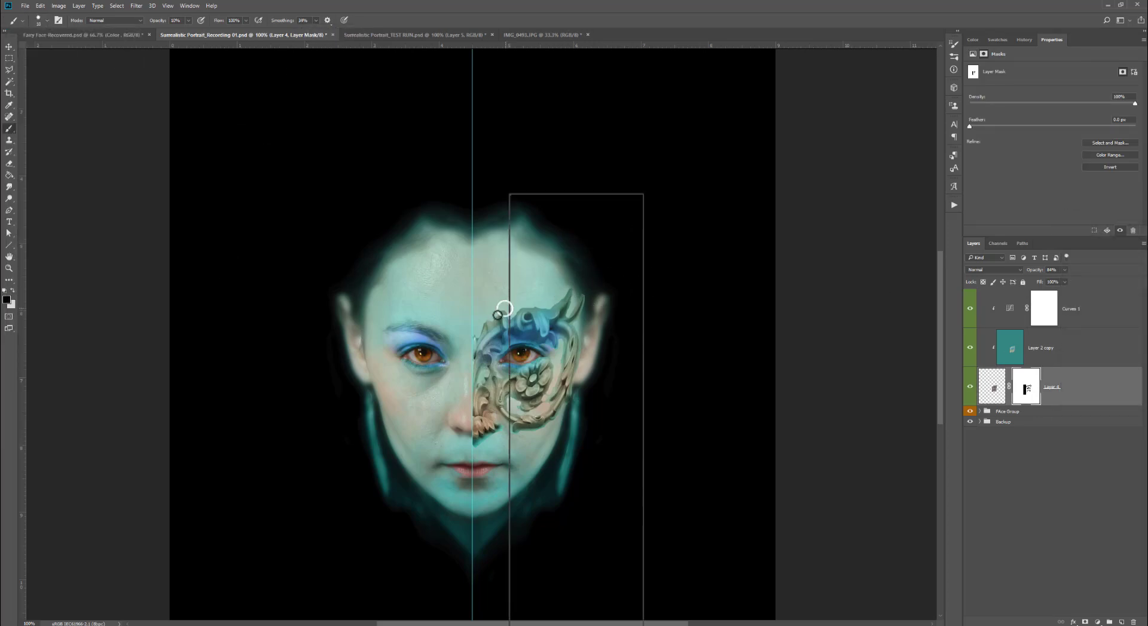
key(6)
key(5)
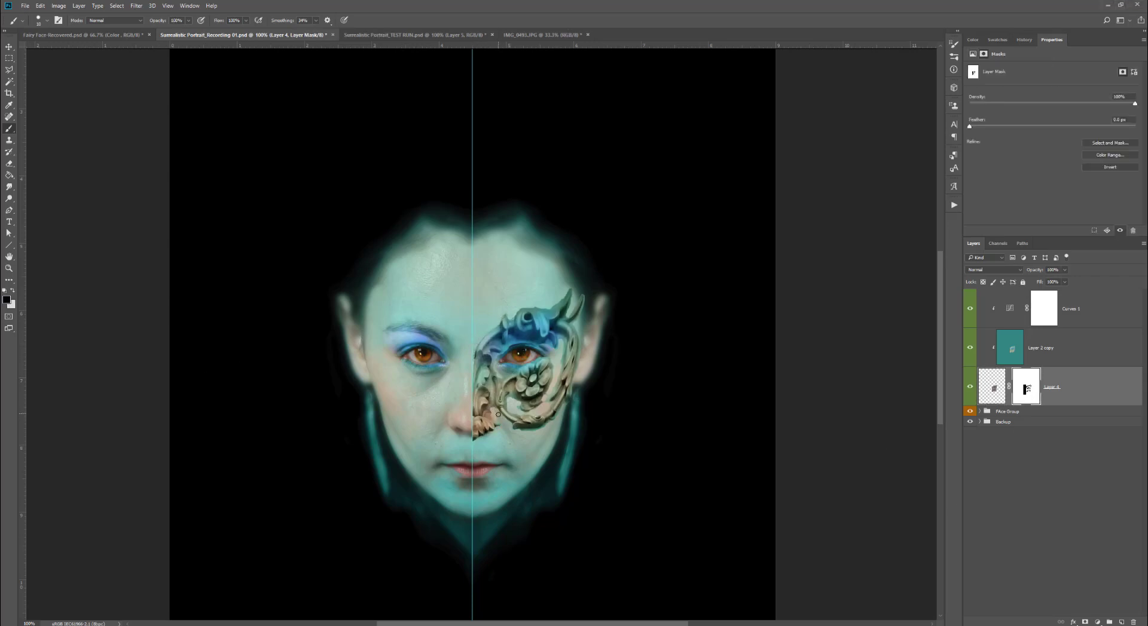
key(bracketleft)
key(bracketleft)
key(bracketleft)
key(bracketleft)
drag(491, 416, 489, 383)
drag(512, 340, 531, 341)
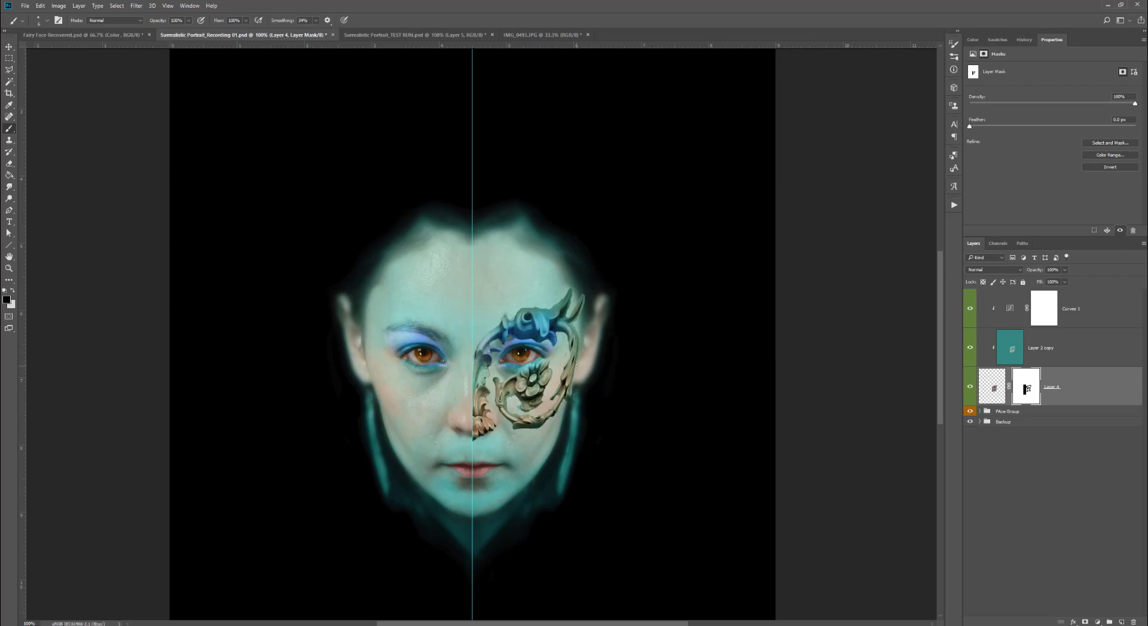
mouse_move(581, 296)
mouse_down()
mouse_move(566, 320)
mouse_move(566, 304)
mouse_up()
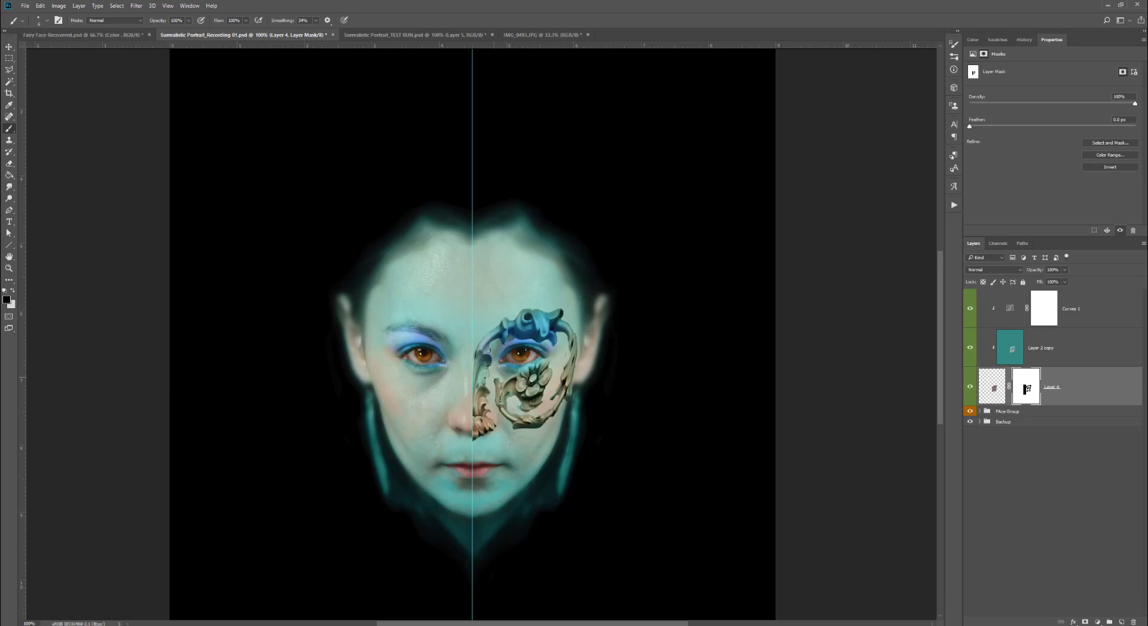
mouse_move(525, 405)
mouse_down()
mouse_move(520, 413)
mouse_move(541, 398)
mouse_move(510, 411)
mouse_move(502, 392)
mouse_up()
key(x)
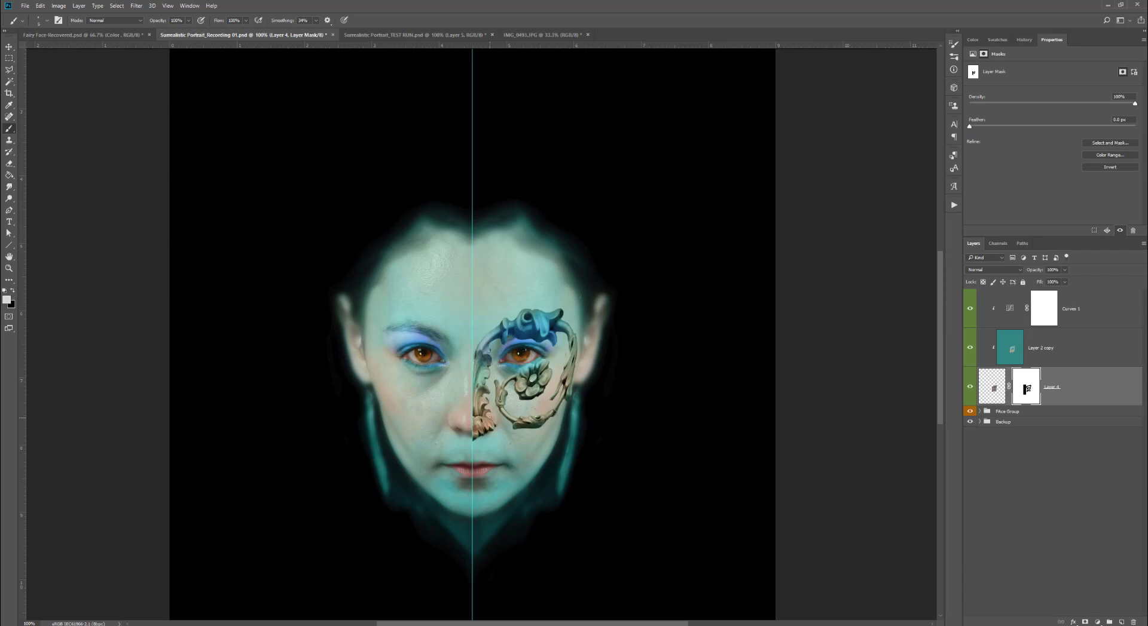
key(x)
key(1)
key(7)
- Add a Bevel & Emboss layer style to Layer 4 using Outer Bevel, Smooth technique and a depth of about 157%
click(1073, 622)
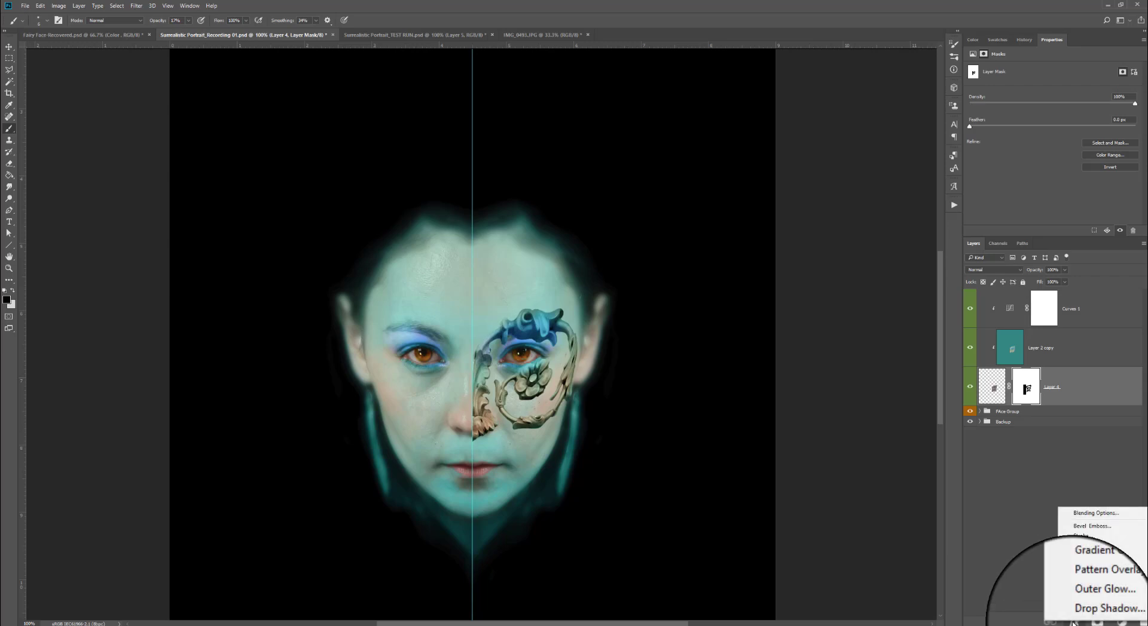
click(1092, 526)
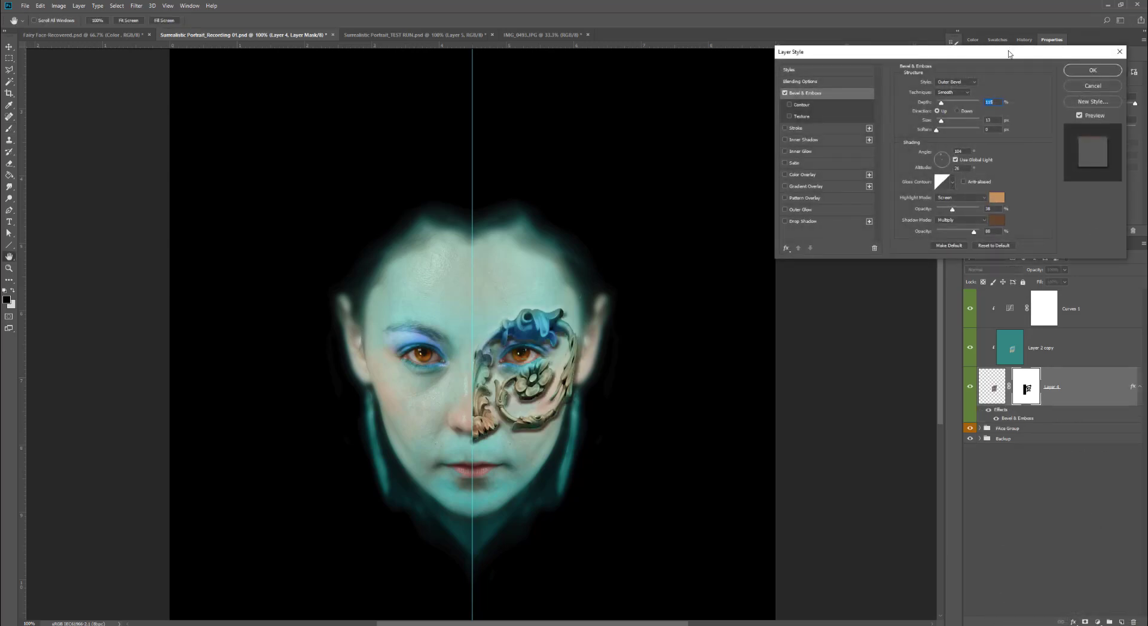
drag(1010, 54, 753, 89)
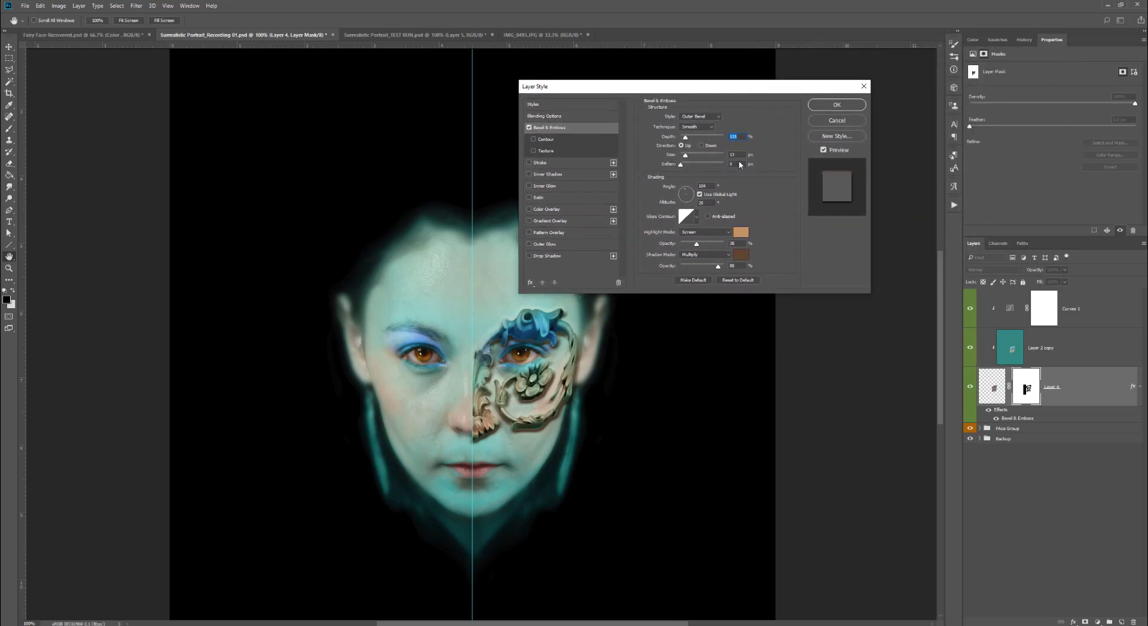
click(715, 116)
click(714, 118)
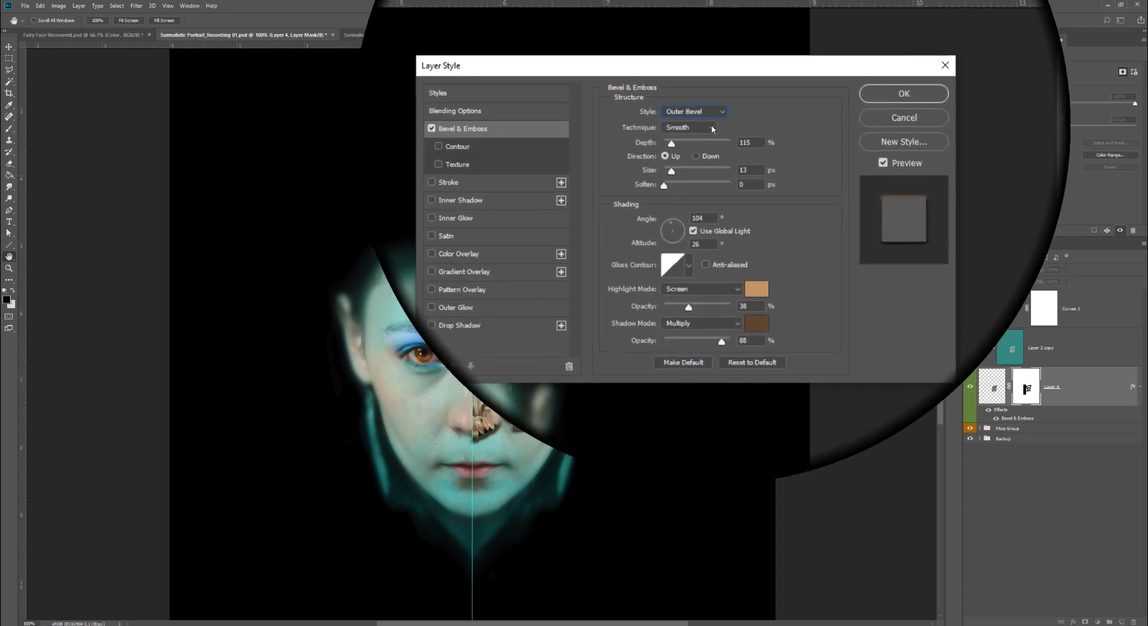
click(723, 134)
click(723, 134)
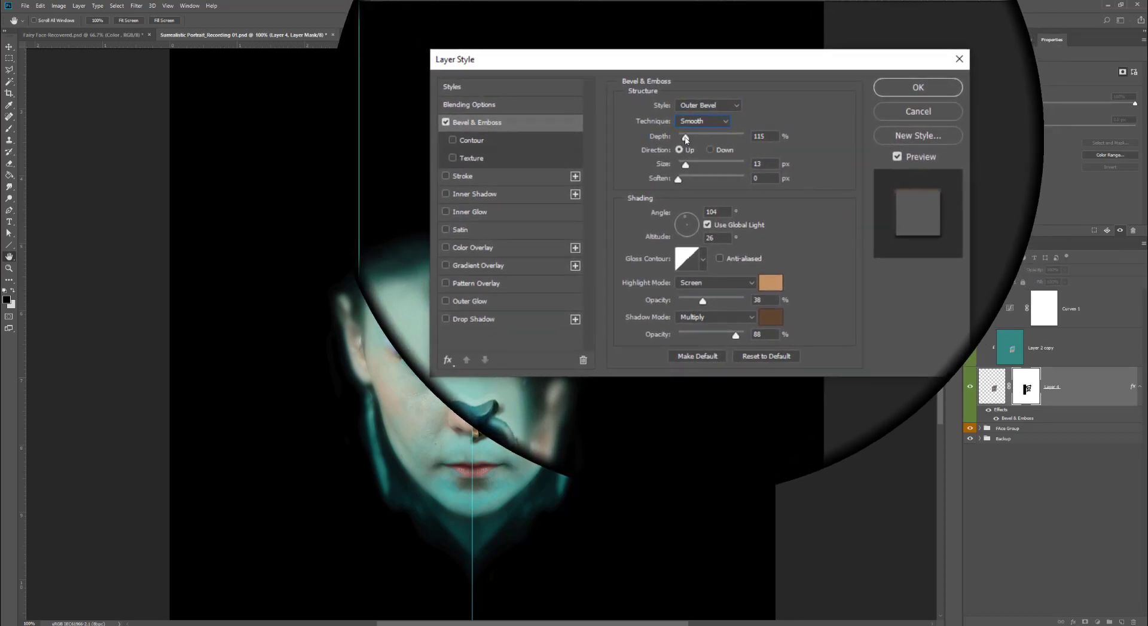
drag(685, 137, 688, 138)
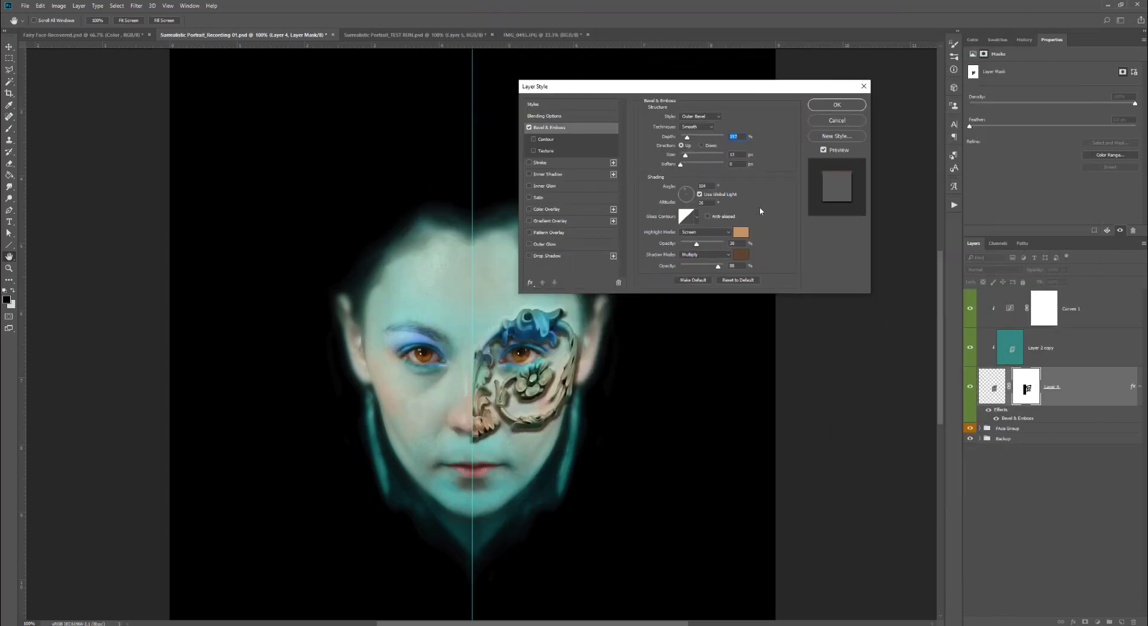
click(834, 105)
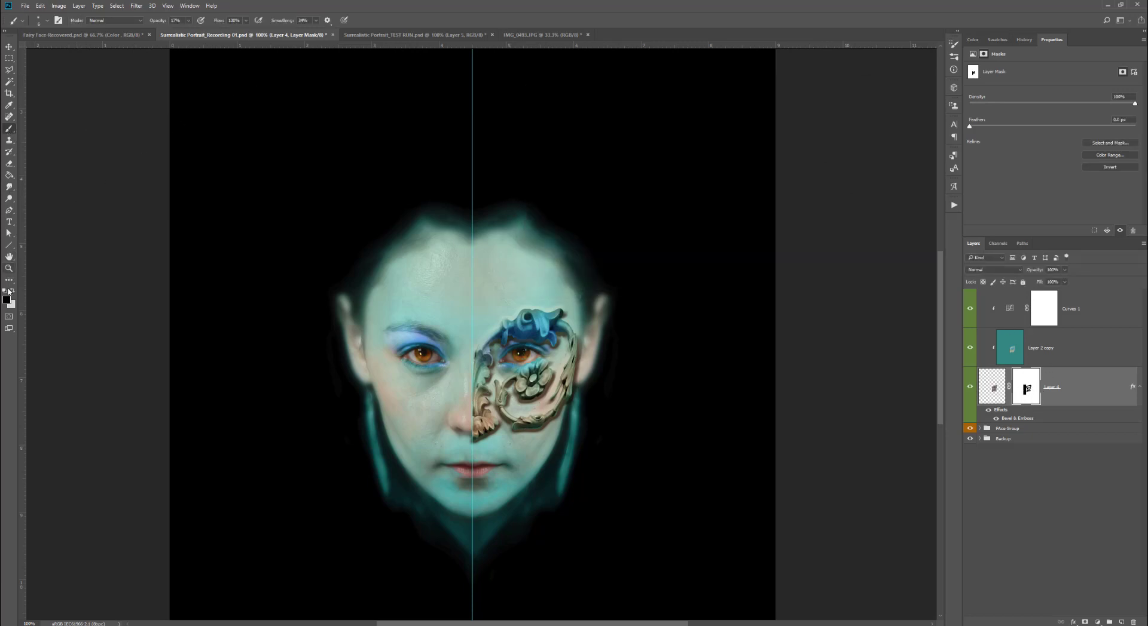
- Set the brush opacity to 37% and paint more of Layer 4's mask along the ornament's lower right parts
click(48, 22)
click(47, 21)
key(3)
key(7)
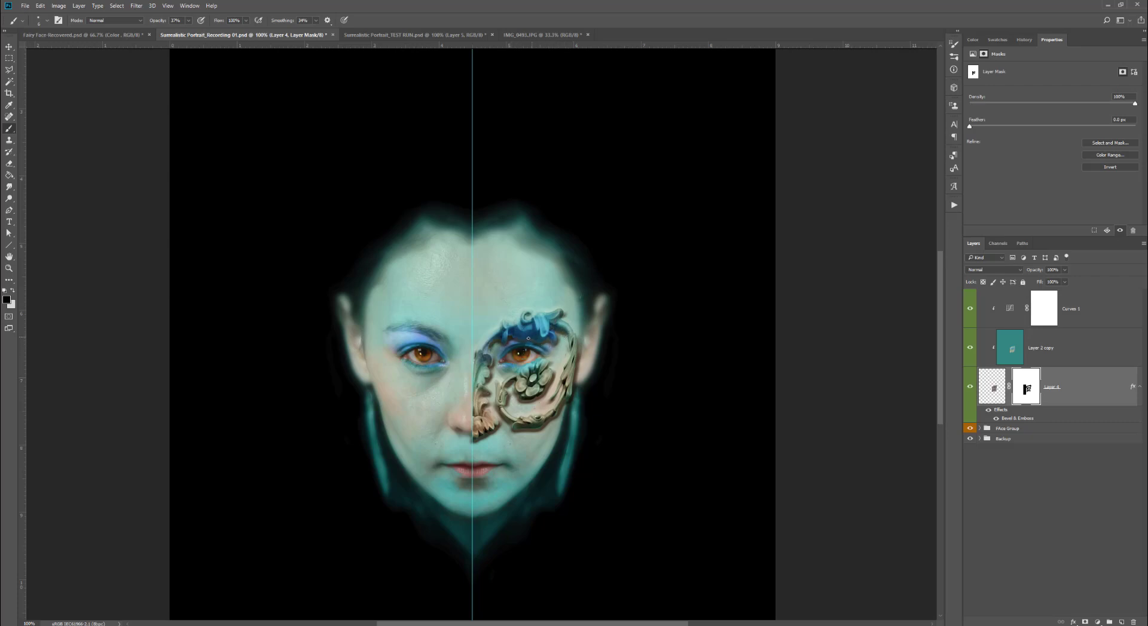
drag(570, 395, 568, 359)
mouse_move(521, 427)
mouse_down()
mouse_move(545, 427)
mouse_move(535, 428)
mouse_up()
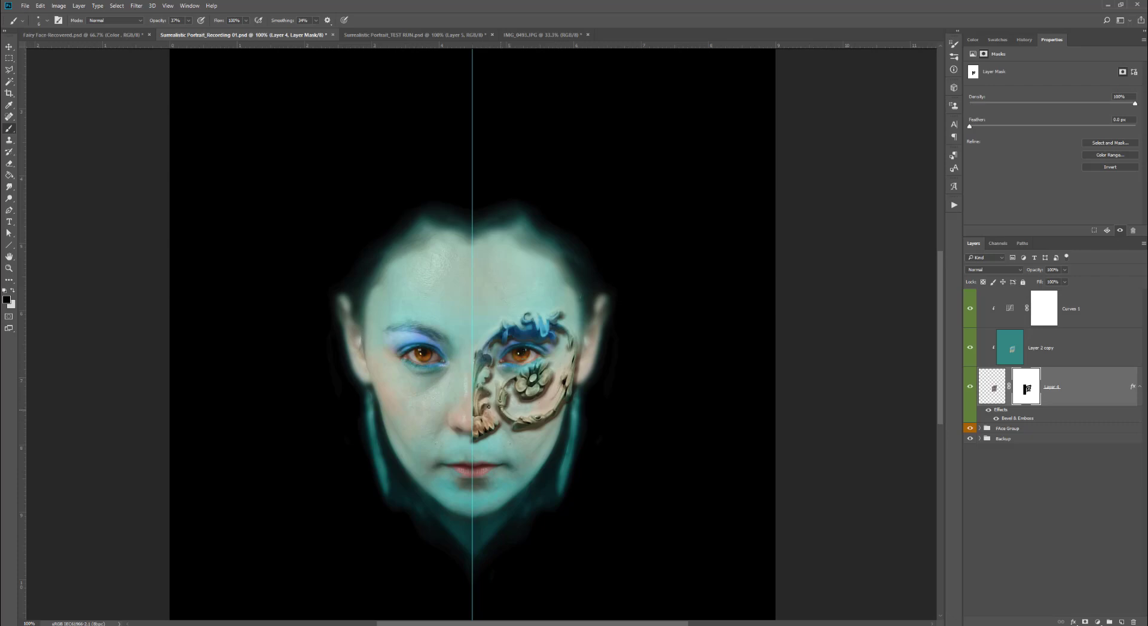
- Edit the Bevel & Emboss effect, setting its size to 7 px and shadow opacity to 46%
double_click(1016, 418)
drag(774, 244, 756, 243)
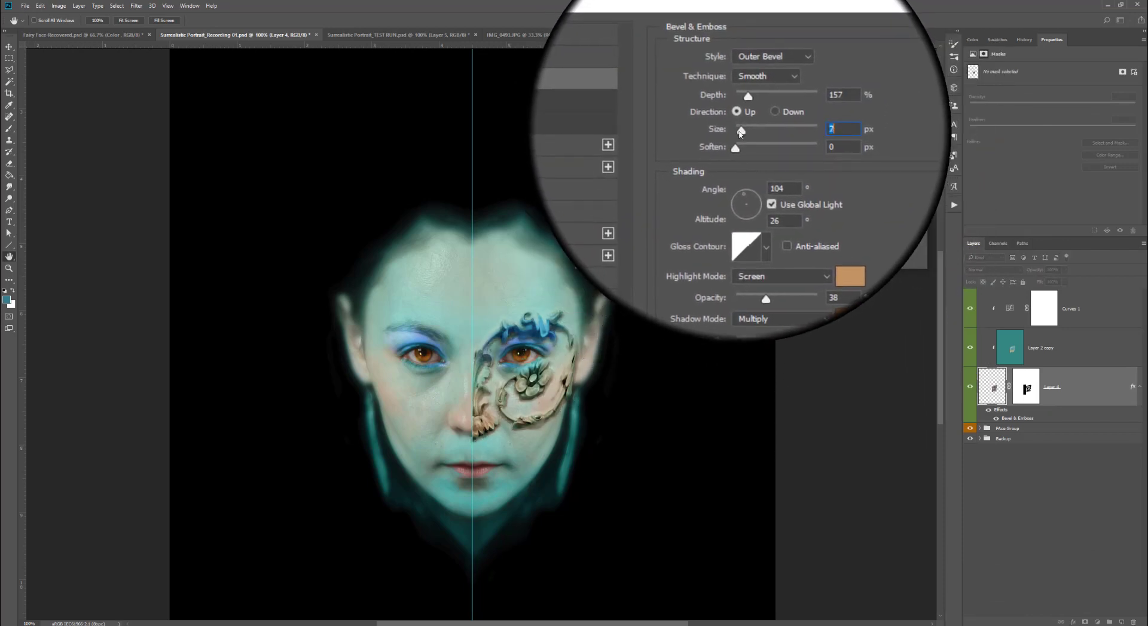
drag(740, 124, 762, 110)
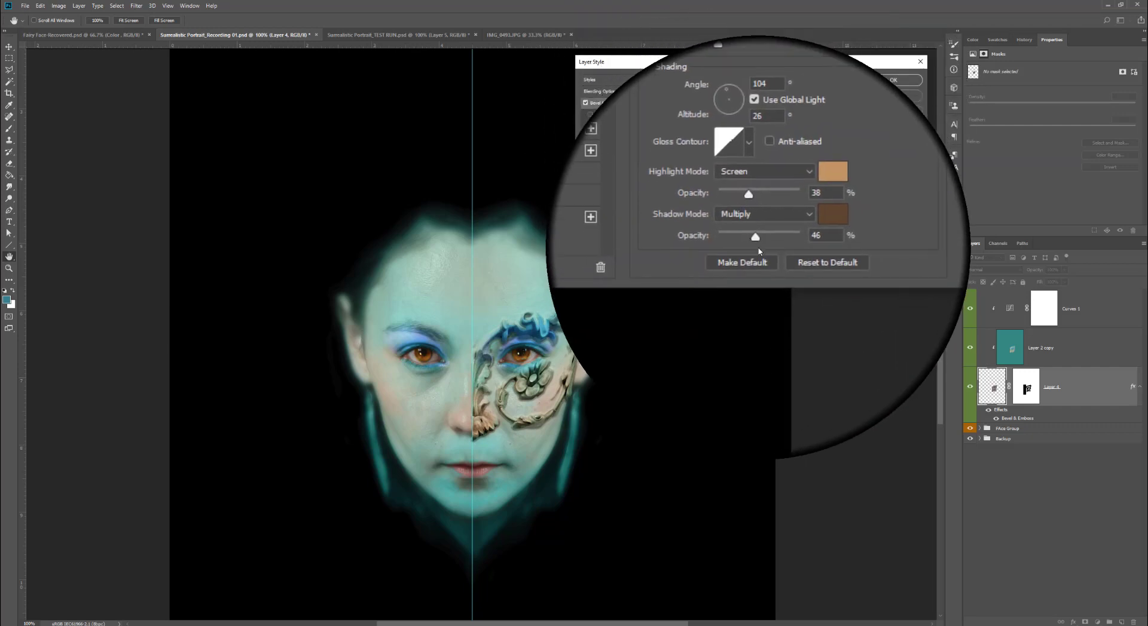
click(898, 83)
- Nudge a point on the Curves 1 adjustment curve slightly upward
click(1011, 311)
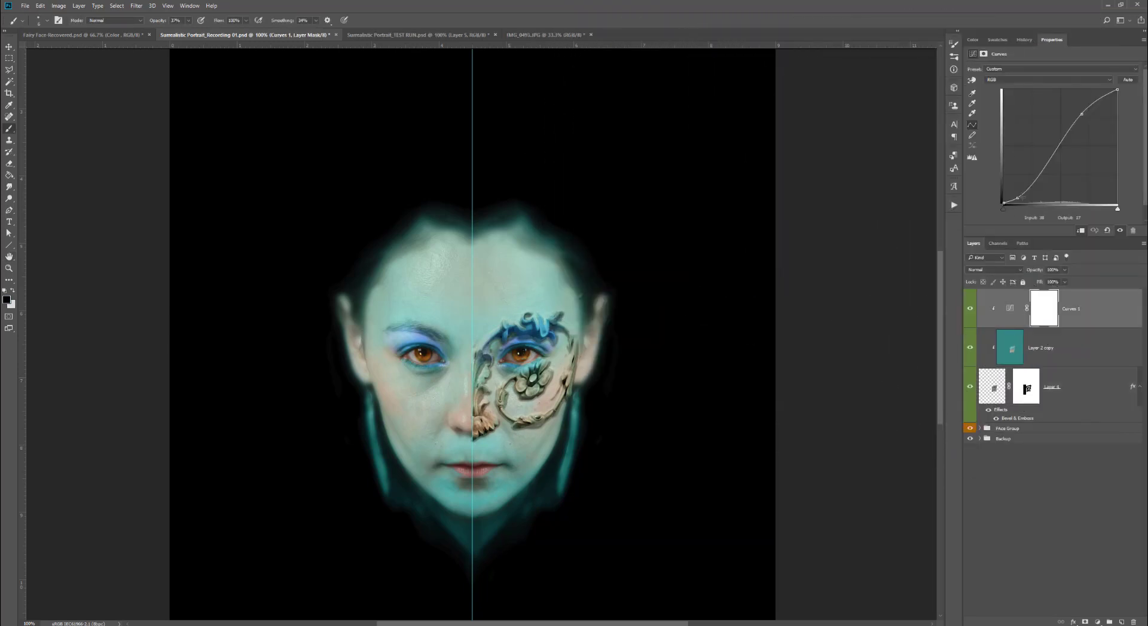
drag(1020, 198, 1017, 192)
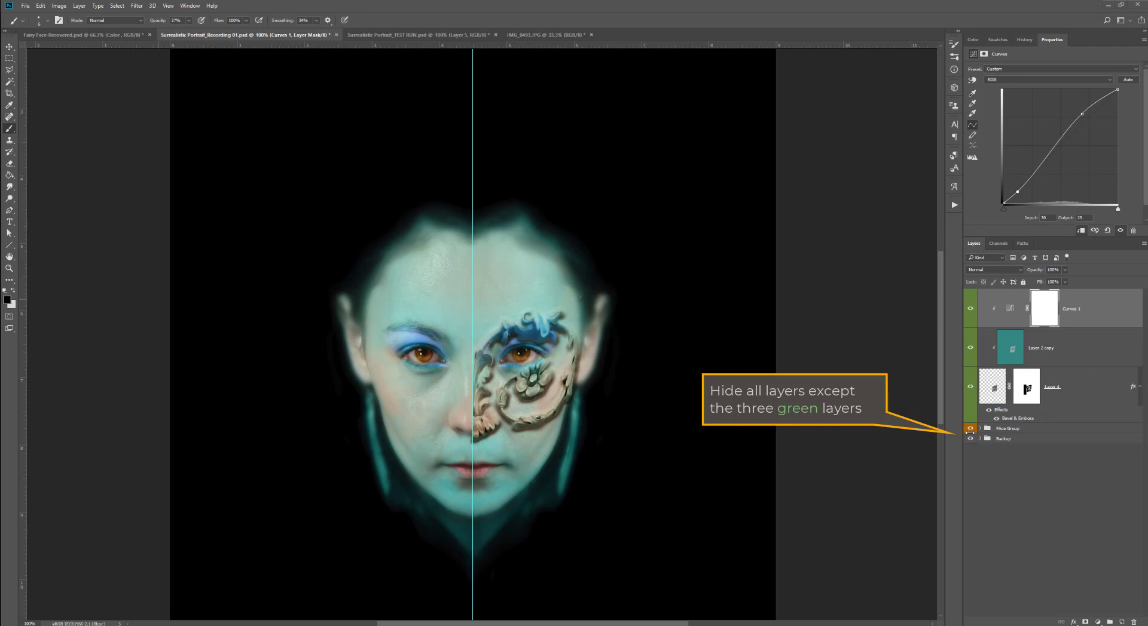
- Hide the Face Group, select all, and paste a merged copy of the visible ornament layers as a new layer
click(970, 431)
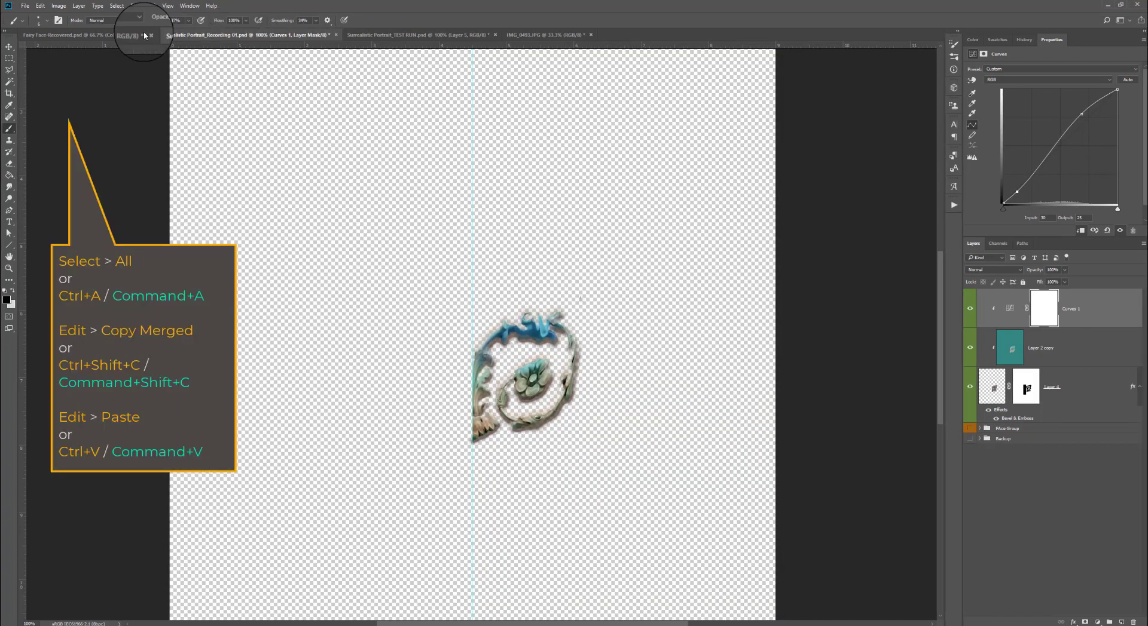
click(113, 5)
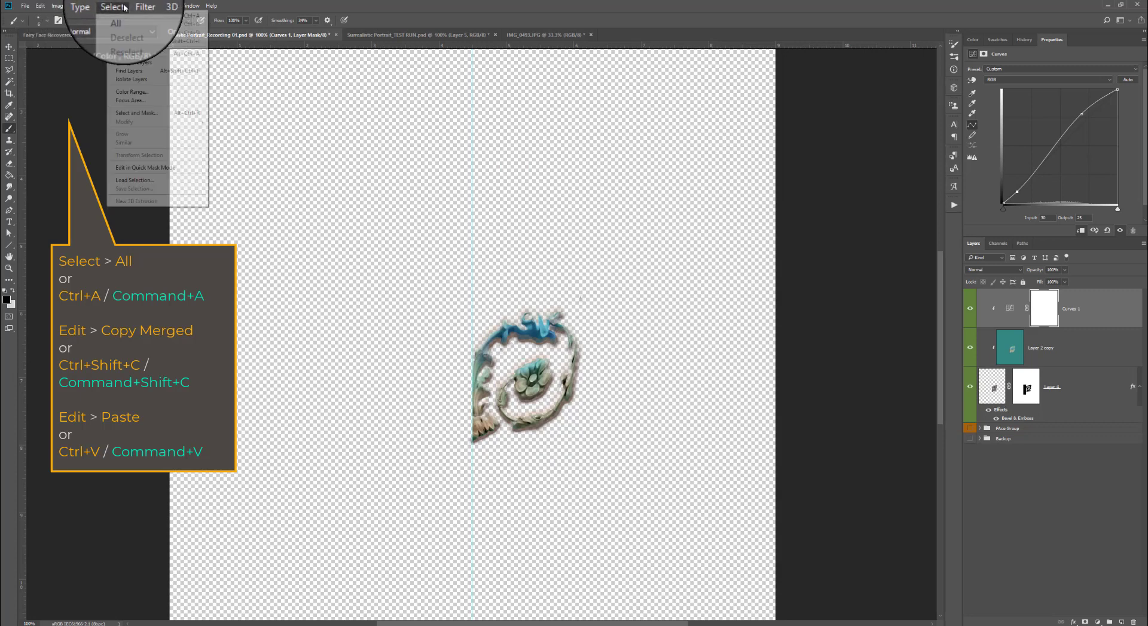
click(122, 16)
click(40, 5)
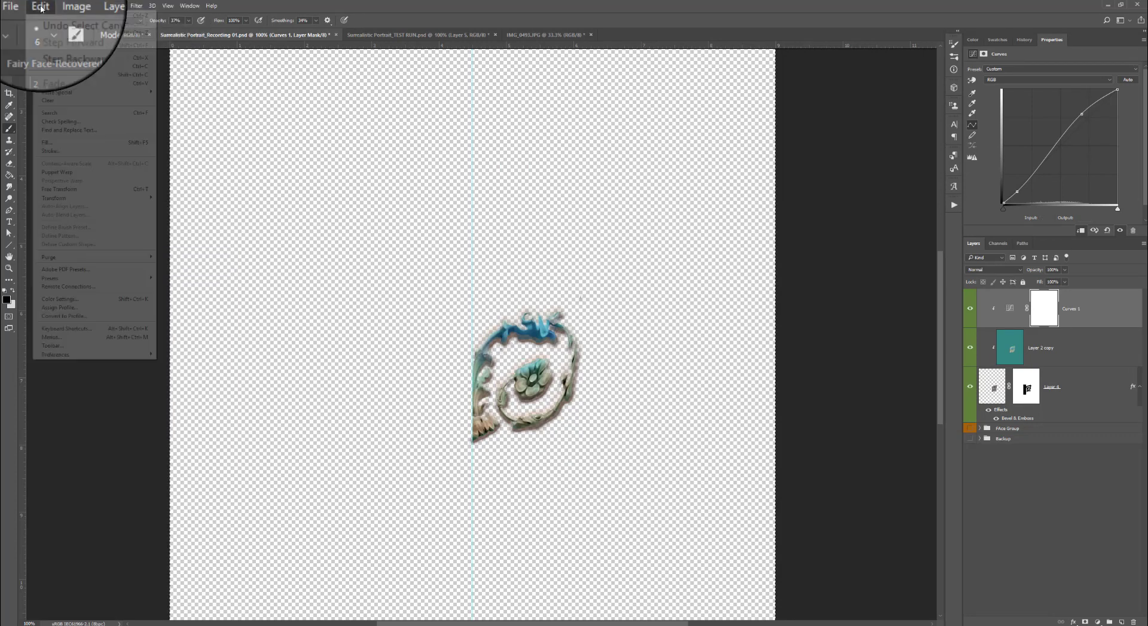
click(68, 77)
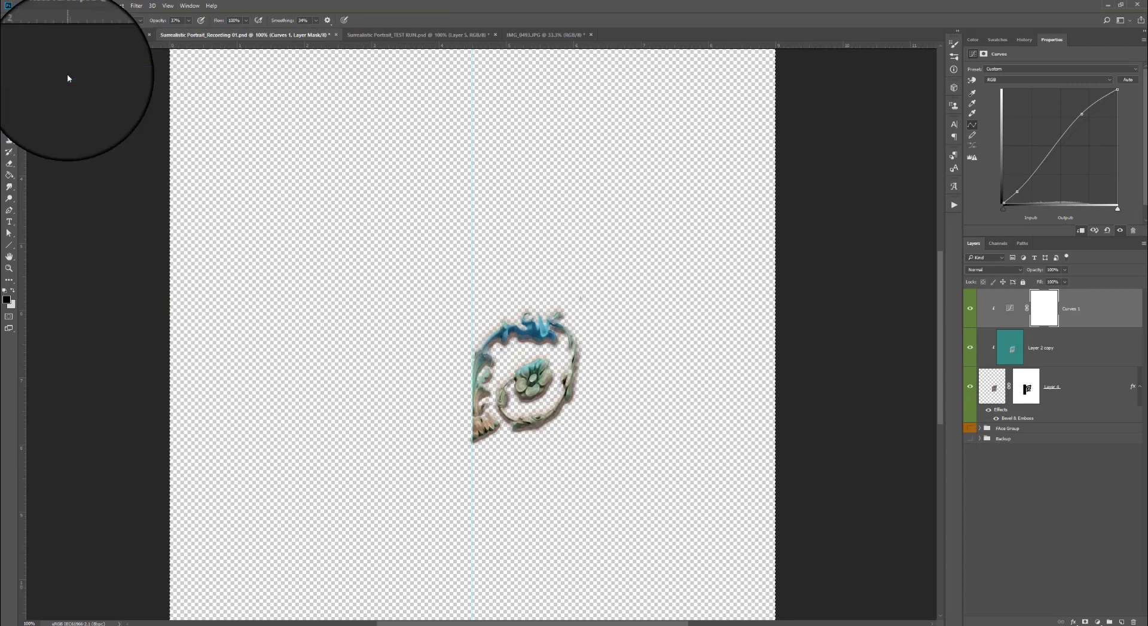
click(41, 5)
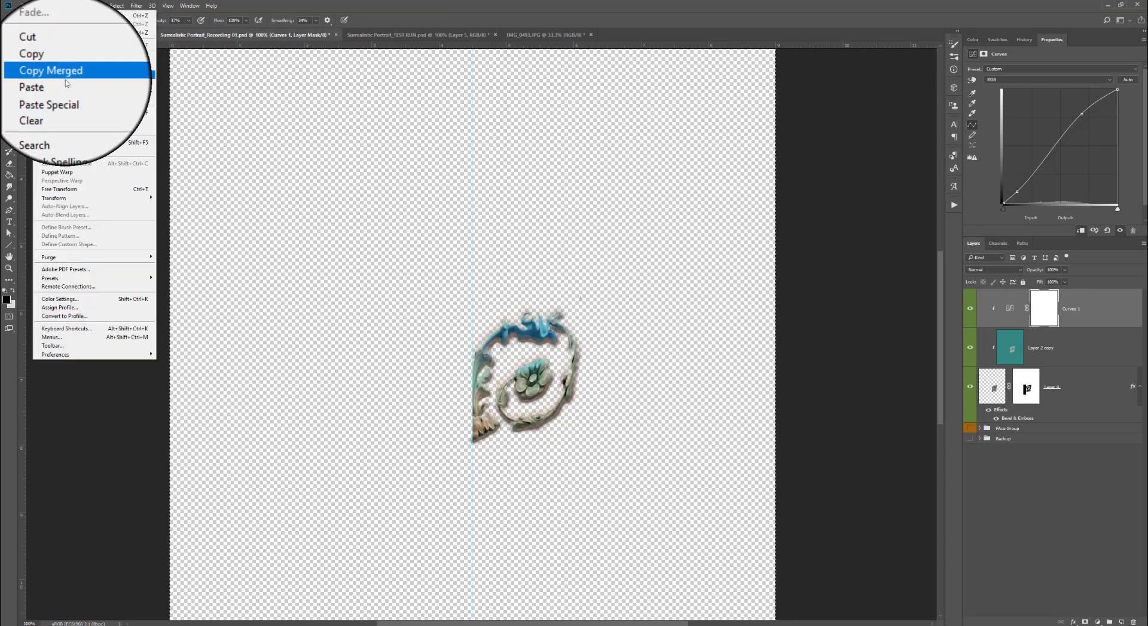
click(67, 86)
- Select the narrow strip left of the center guide on the pasted layer, clear it and deselect
drag(520, 310, 531, 392)
ctrl+click(533, 395)
ctrl+click(533, 394)
ctrl+click(400, 515)
ctrl+click(400, 514)
mouse_move(386, 503)
mouse_down()
mouse_move(412, 494)
mouse_move(389, 496)
mouse_up()
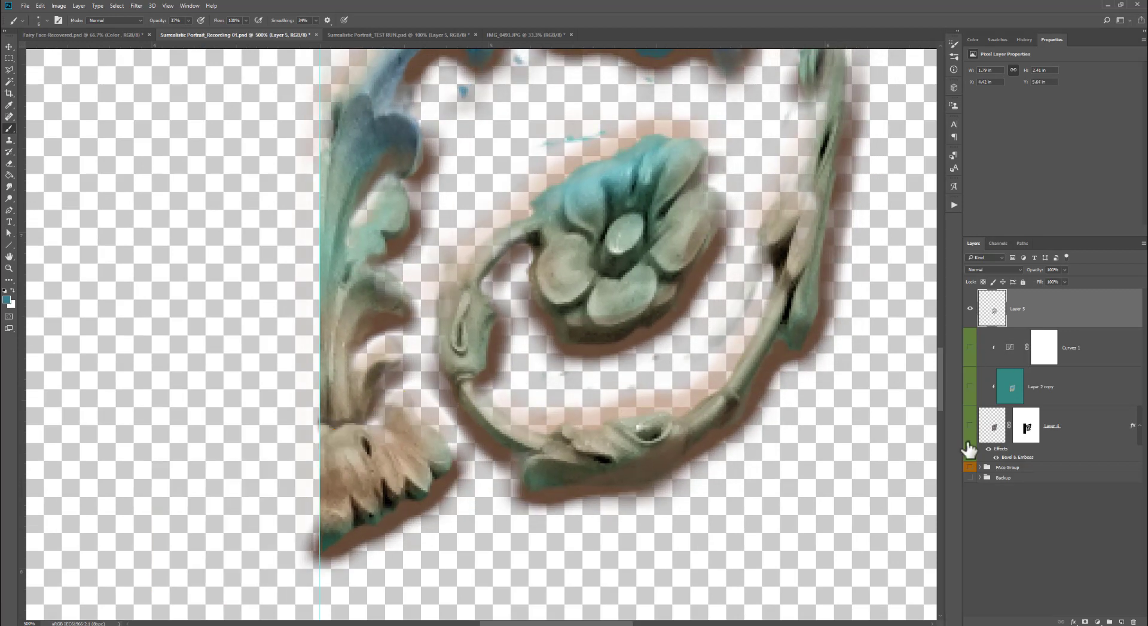
scroll(664, 374, down, 3)
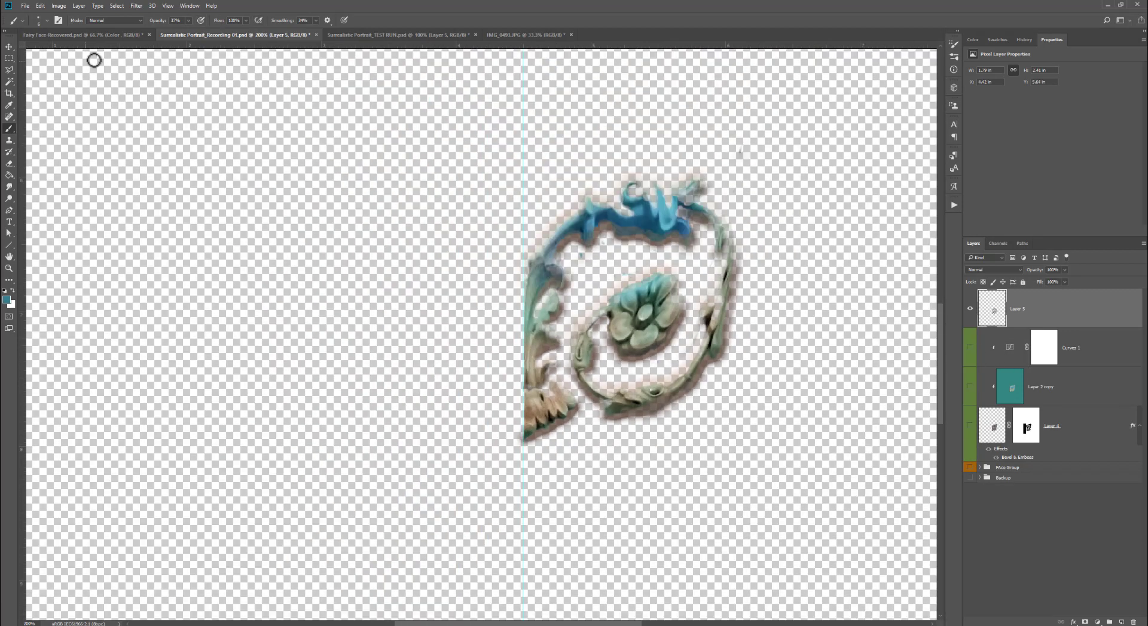
click(9, 58)
drag(455, 157, 523, 567)
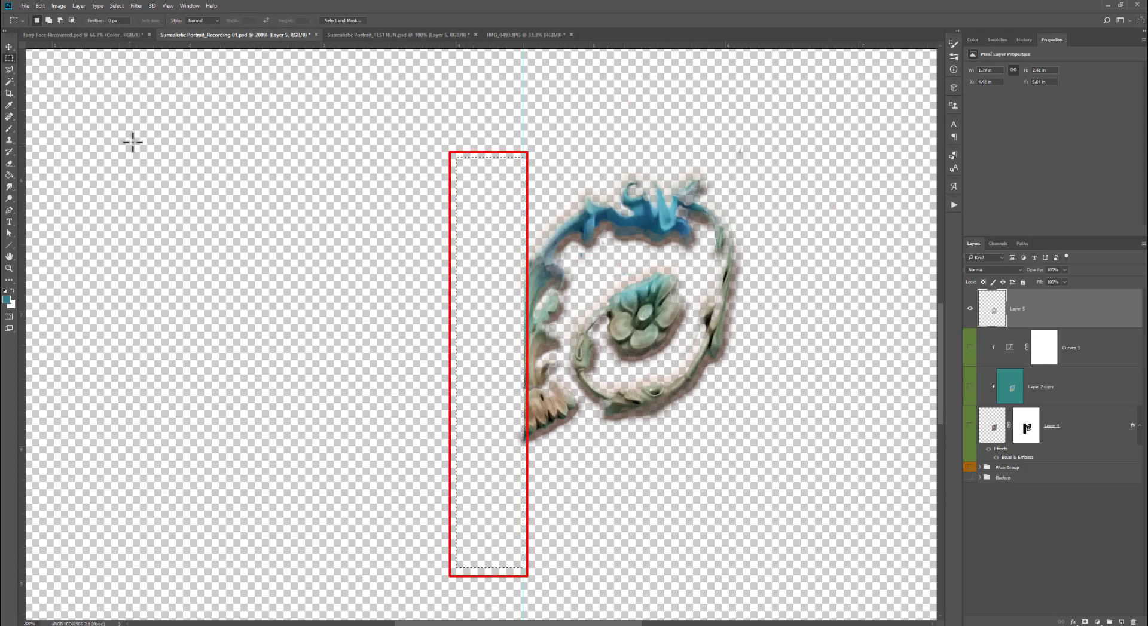
click(40, 6)
click(60, 103)
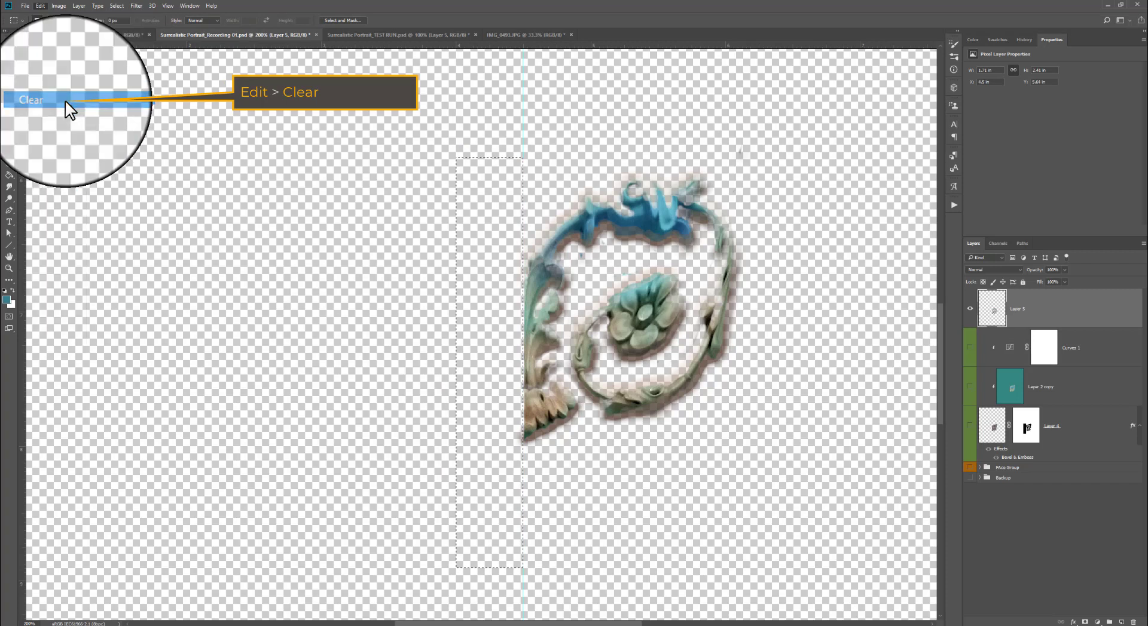
key(ctrl+d)
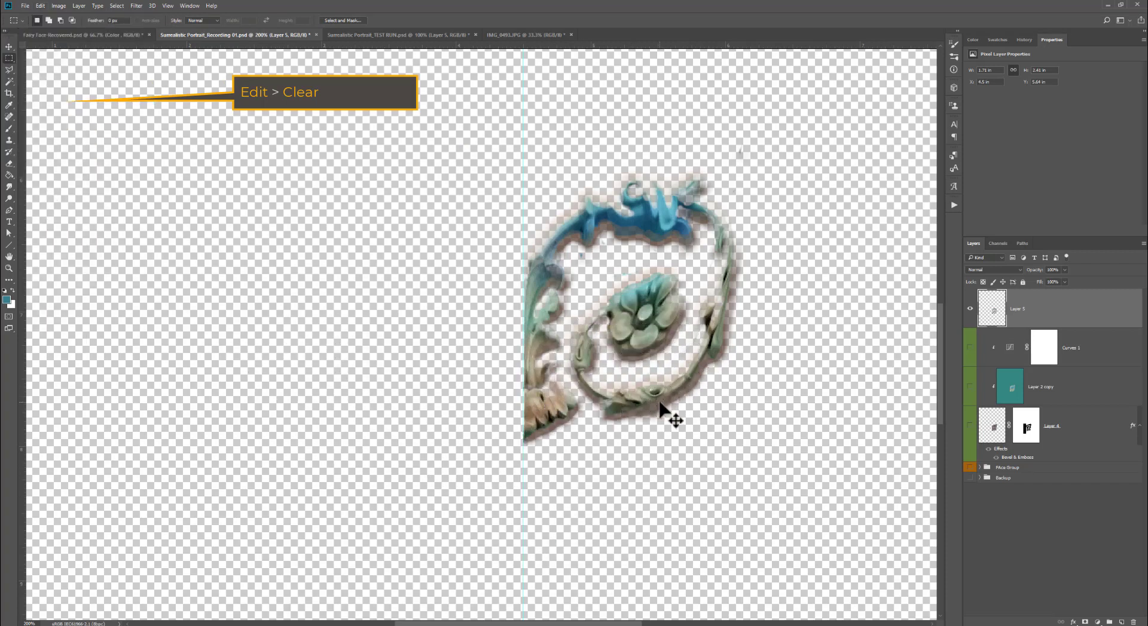
- Duplicate the pasted ornament layer
right_click(1028, 310)
click(951, 257)
click(653, 198)
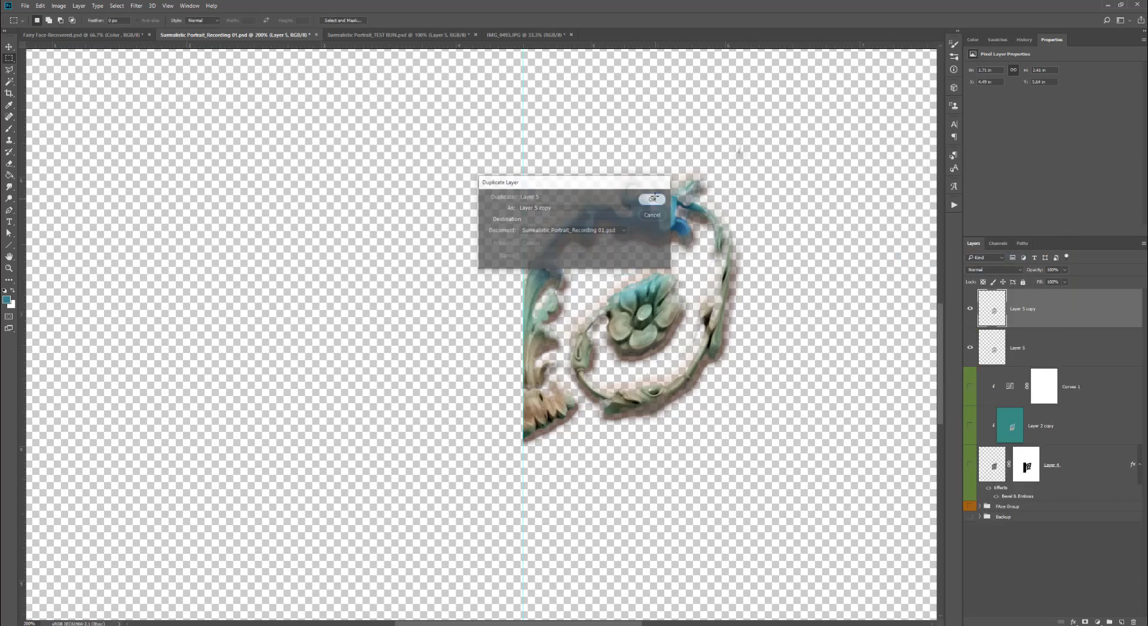
- Flip the duplicate horizontally and slide it left so it mirrors the ornament across the center guide
click(40, 5)
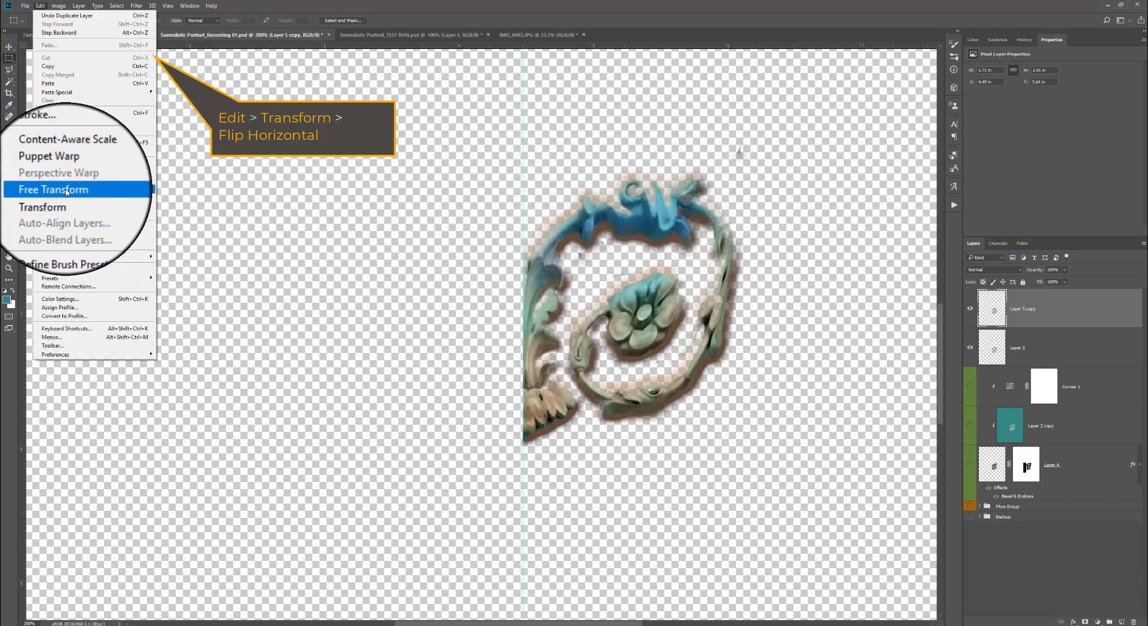
mouse_move(90, 199)
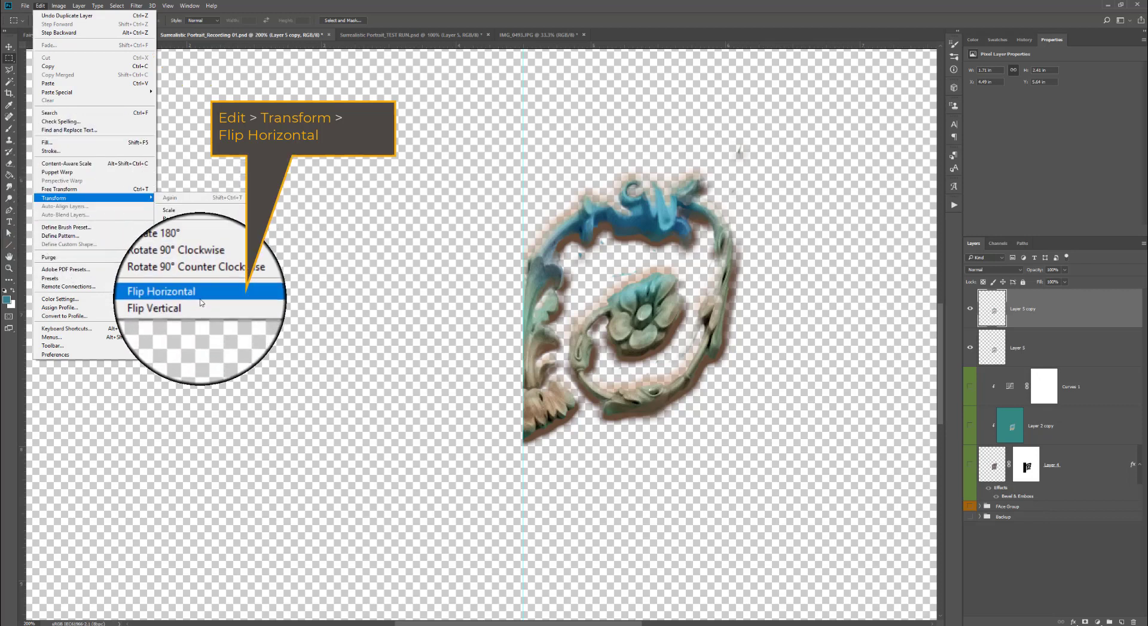
click(200, 294)
drag(712, 348, 492, 349)
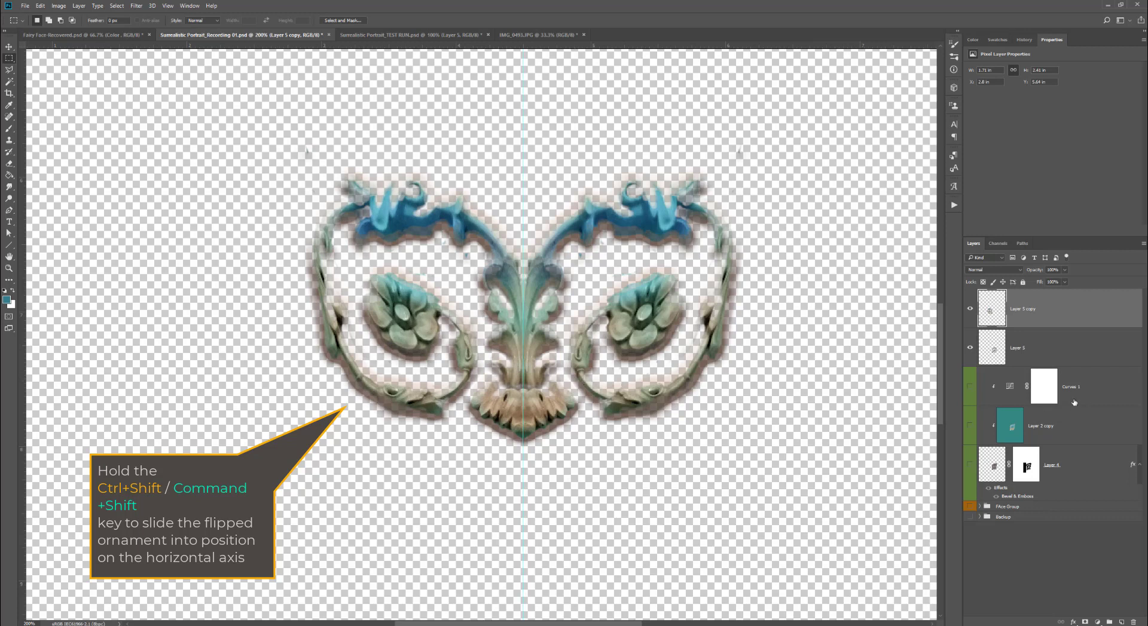
- Merge the two ornament halves into a single layer
shift+click(1046, 348)
right_click(1046, 349)
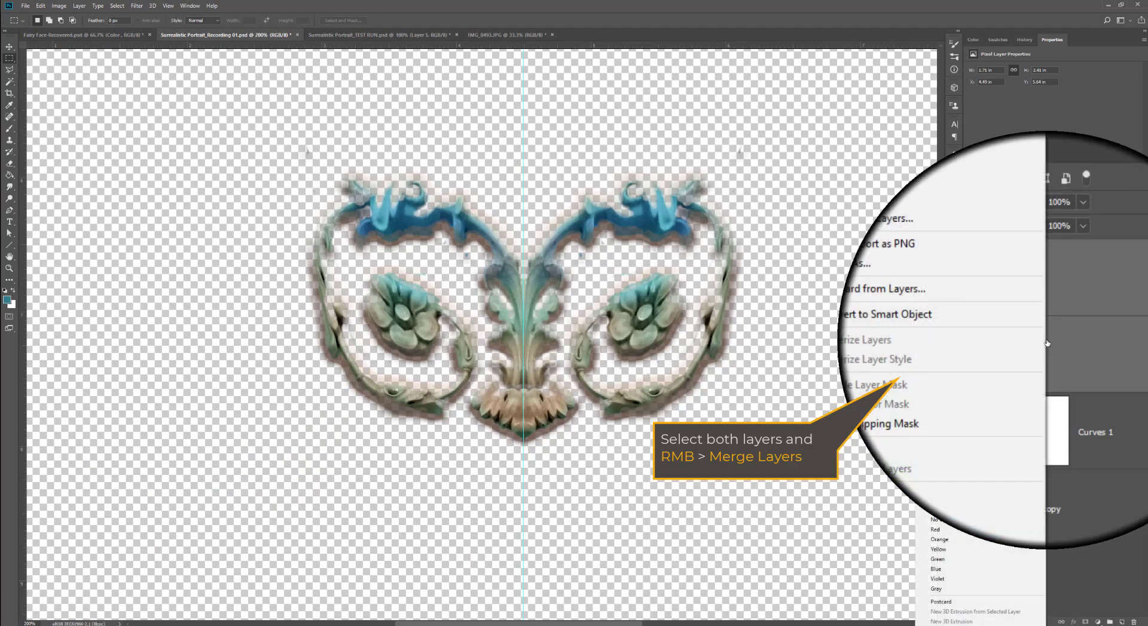
click(1012, 393)
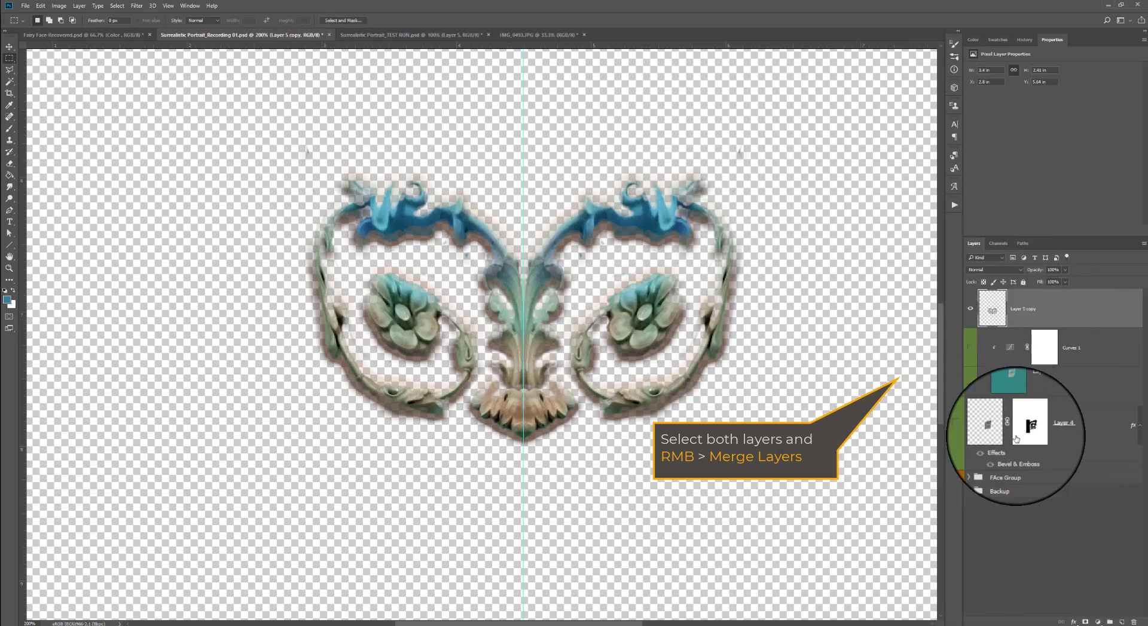
- Group the Curves 1, Layer 2 copy and Layer 4 ornament layers into a new group inside the Face Group
click(1082, 347)
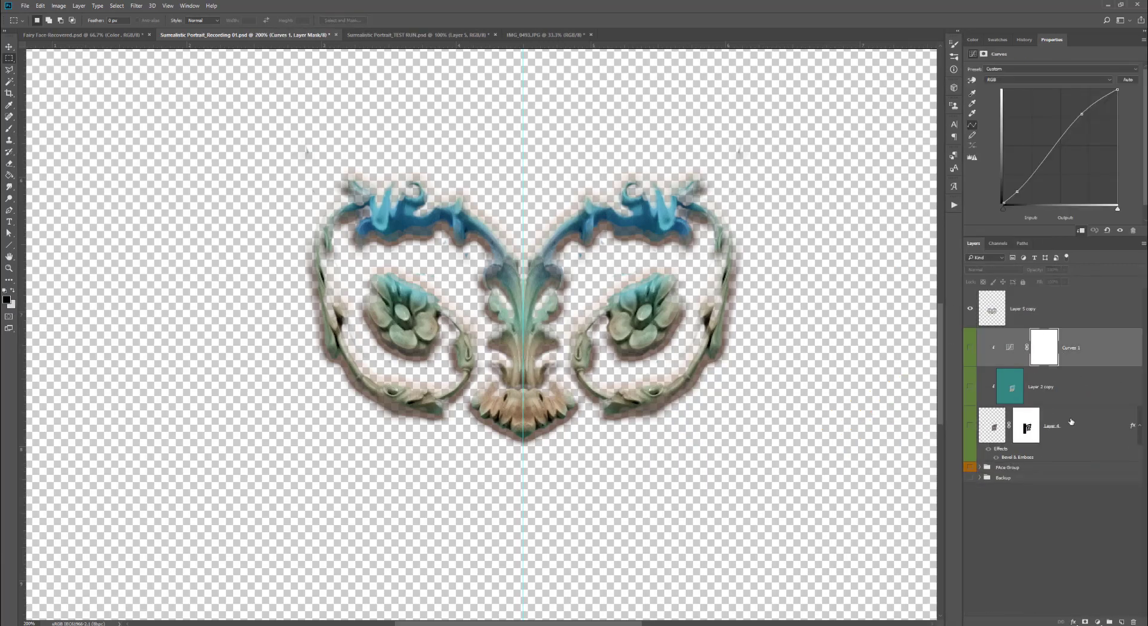
shift+click(1071, 429)
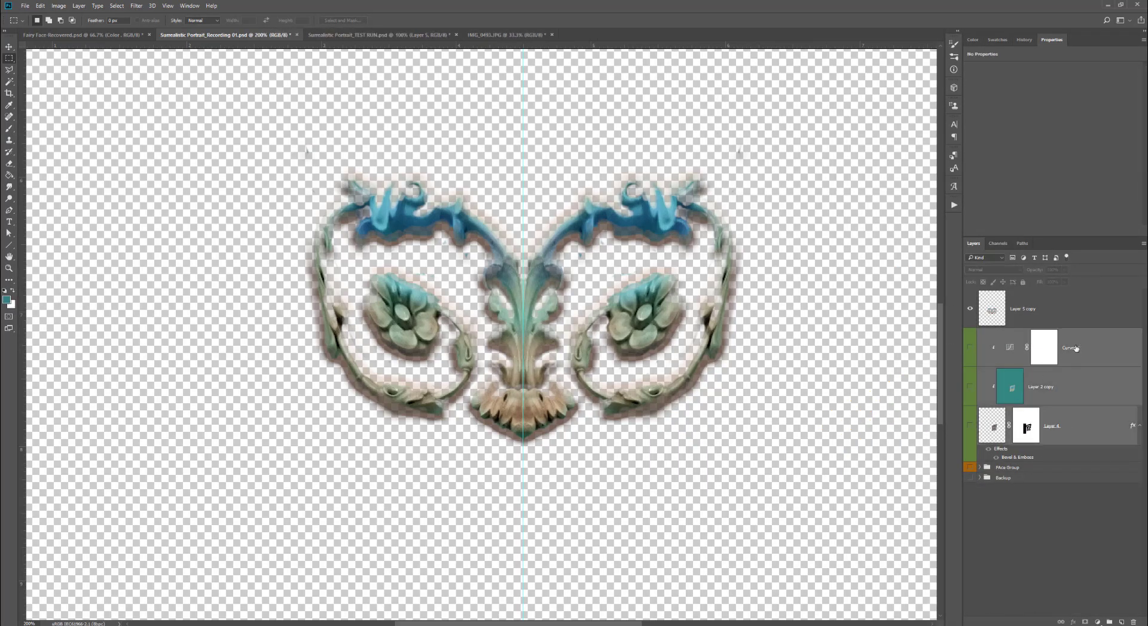
drag(1074, 363, 1073, 475)
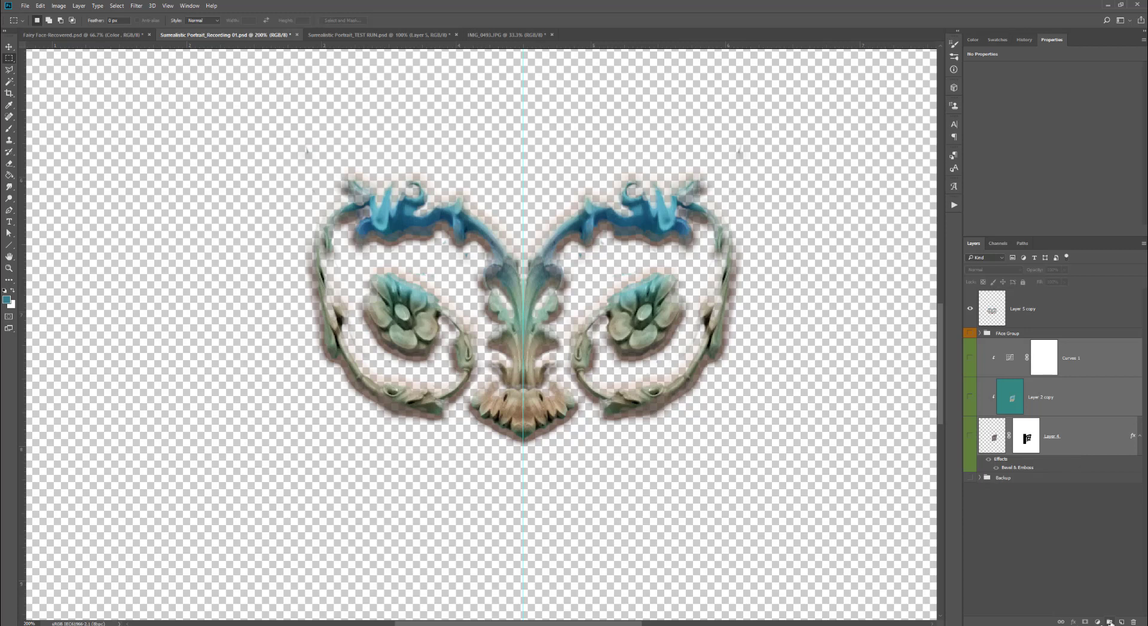
click(1109, 622)
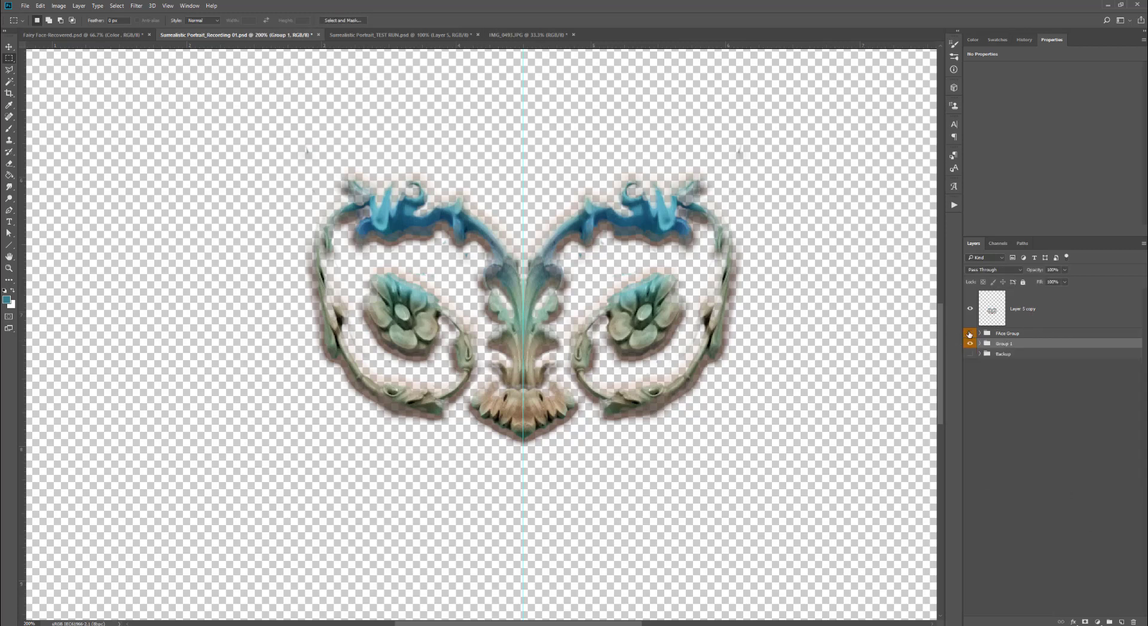
- Turn the face layers' visibility back on beneath the merged ornament and view the whole portrait
click(970, 354)
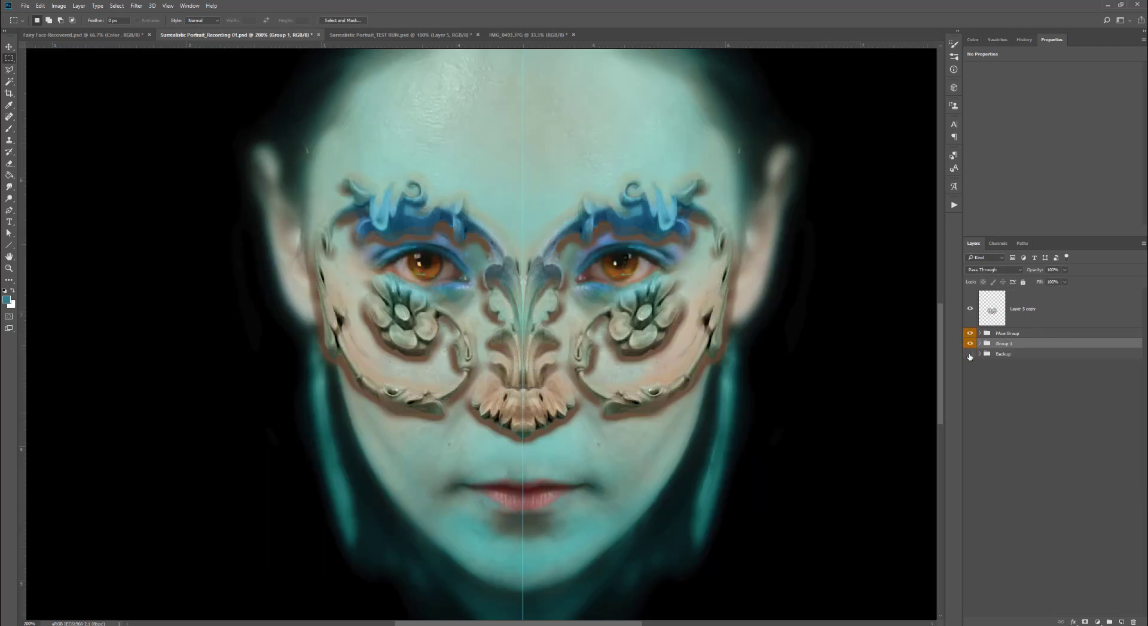
ctrl+alt+click(618, 385)
ctrl+alt+click(614, 380)
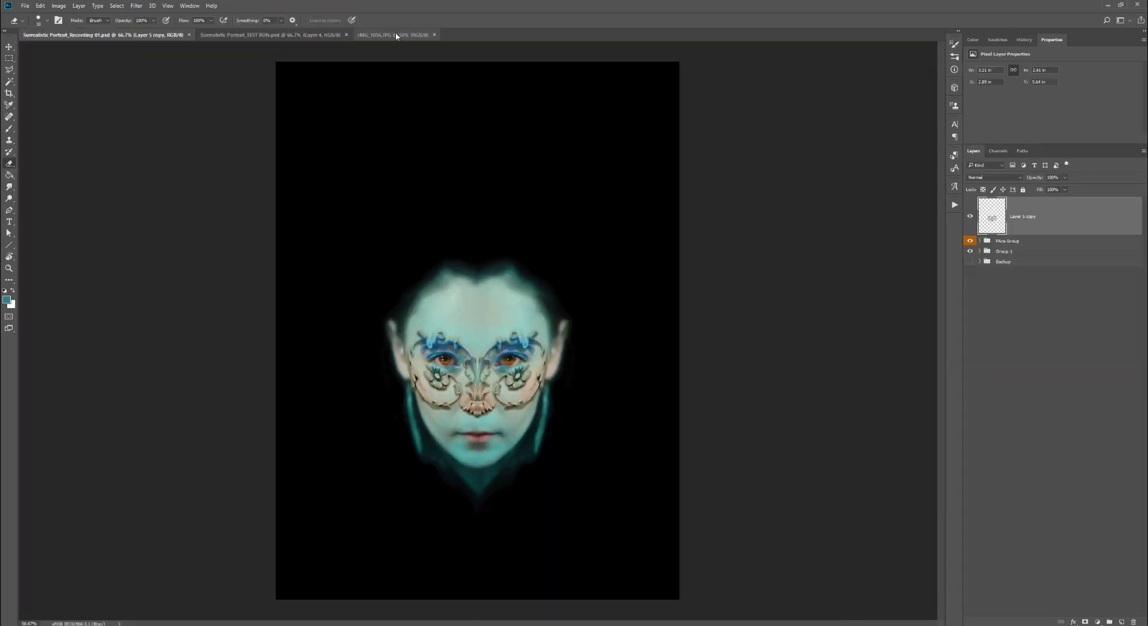
- Lasso the right half of the carved capital in IMG_9356.JPG and place it in the portrait above the face
click(394, 34)
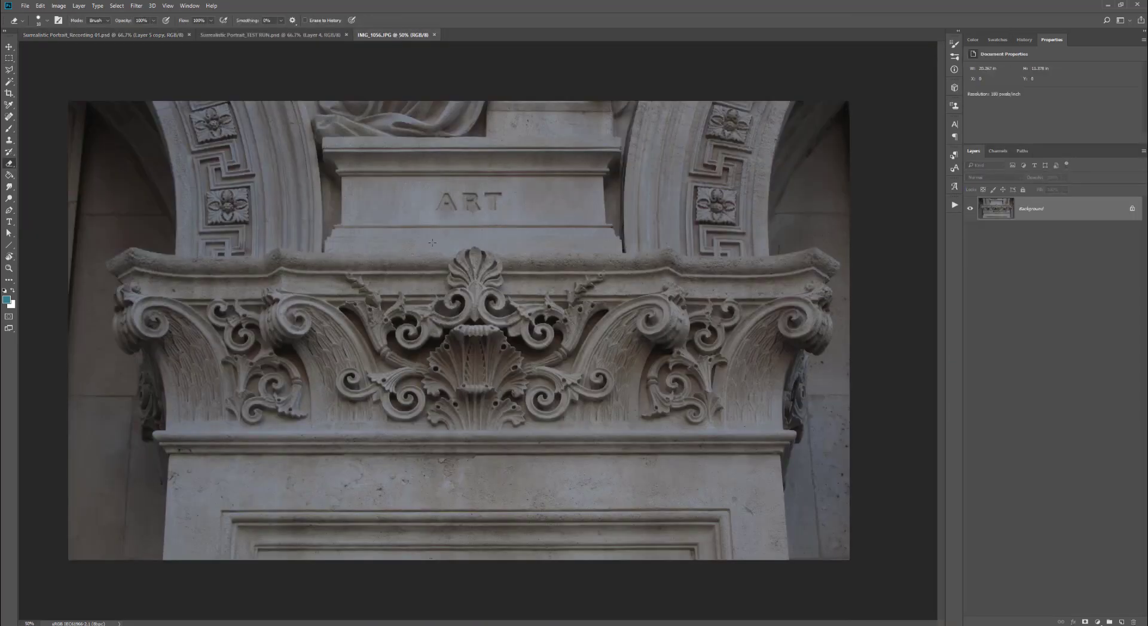
click(8, 70)
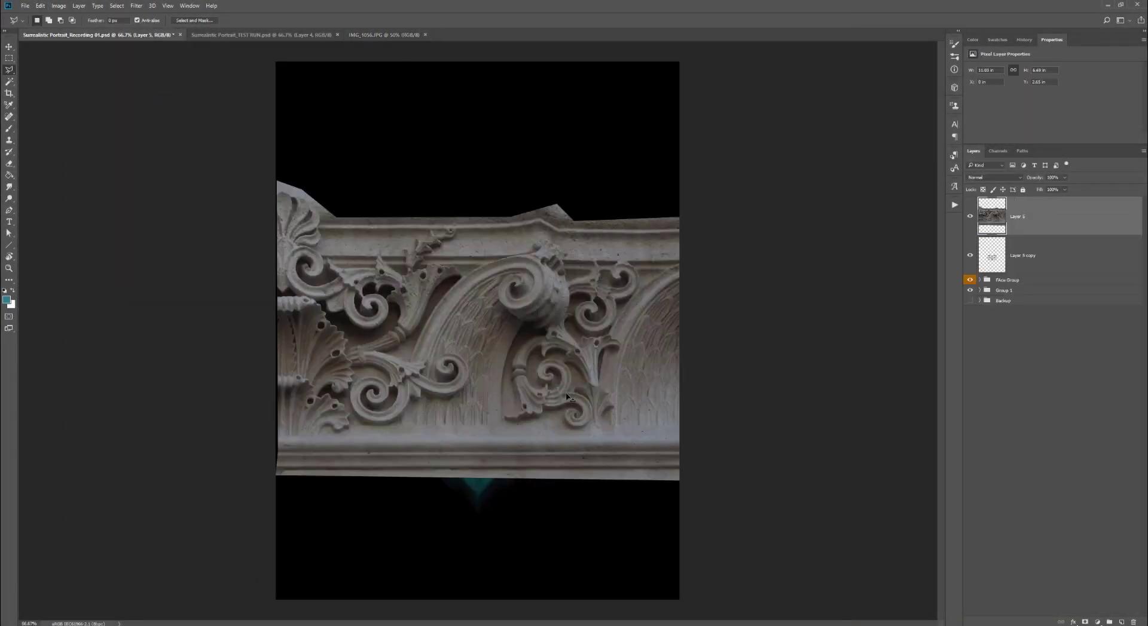
key(ctrl+t)
drag(277, 179, 469, 299)
drag(619, 413, 572, 256)
mouse_move(684, 255)
mouse_down()
mouse_move(695, 252)
mouse_move(645, 250)
mouse_up()
key(Return)
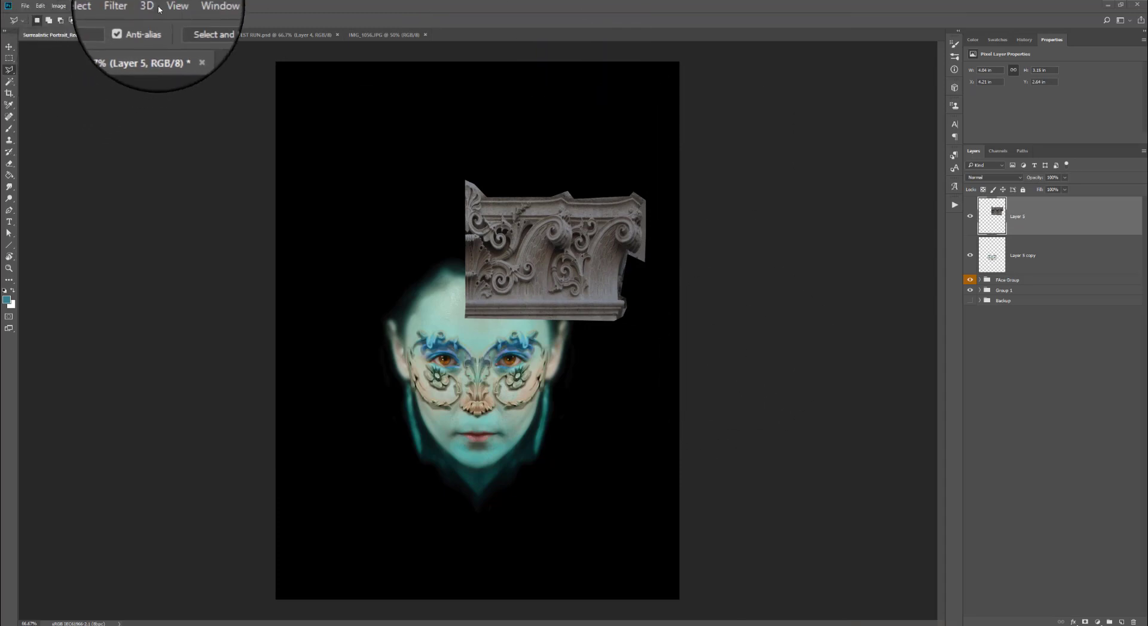
- Show the guides and lower the fragment layer's opacity to 74%
click(167, 6)
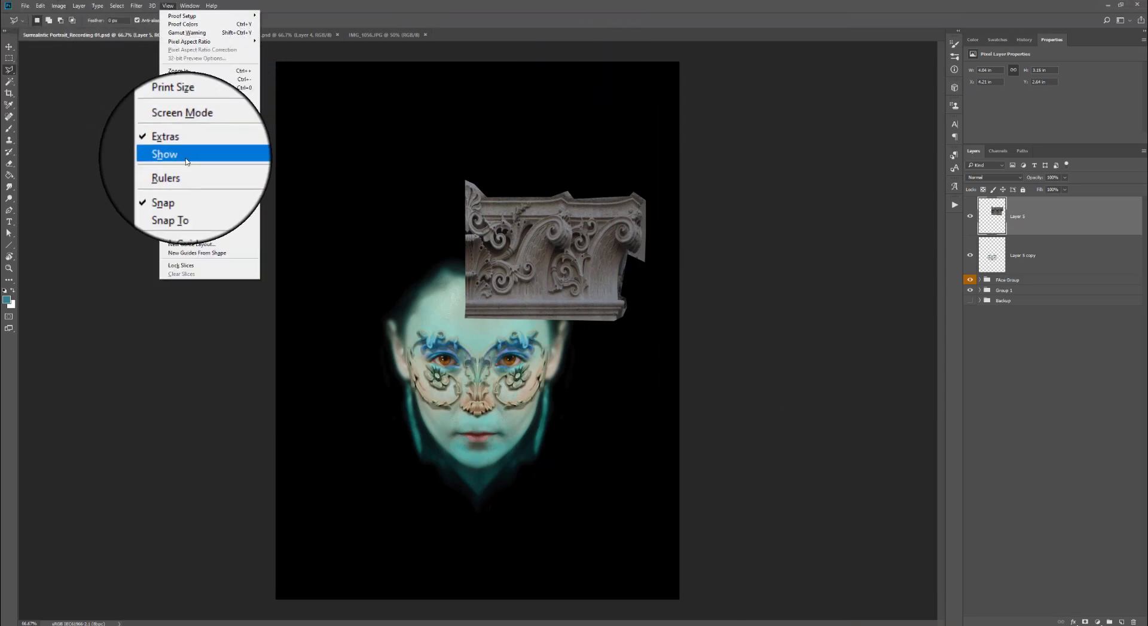
mouse_move(186, 159)
click(281, 183)
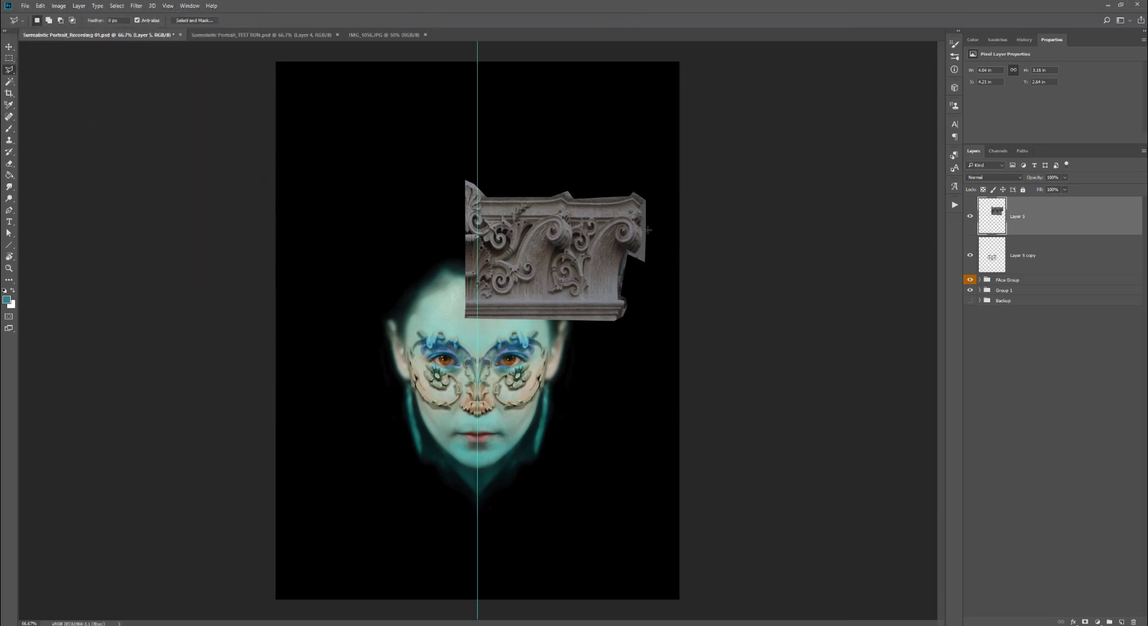
drag(1064, 177, 1058, 190)
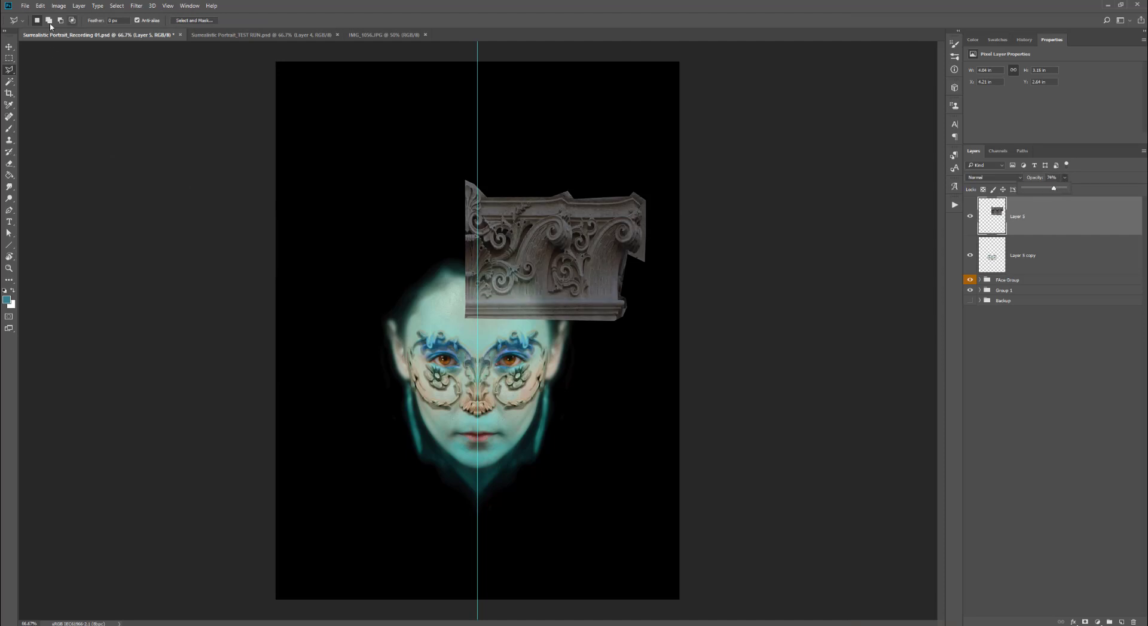
- Free-transform and warp the carved fragment into a flaring crown half rising from the center guide above the forehead
click(40, 6)
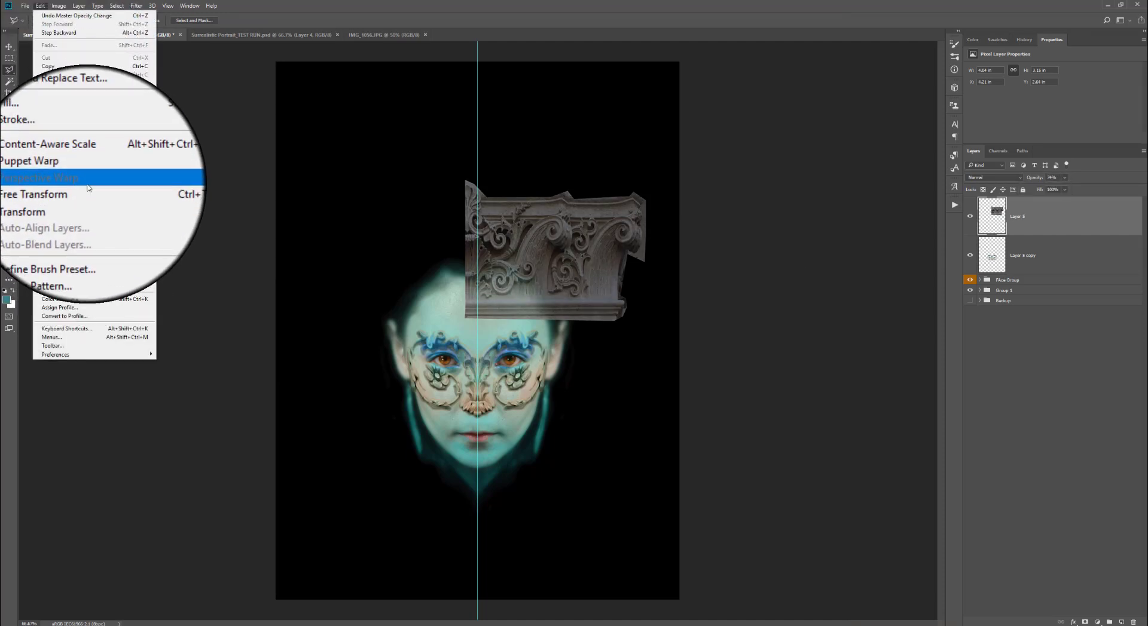
click(87, 190)
mouse_move(579, 274)
mouse_down()
mouse_move(592, 321)
mouse_move(593, 273)
mouse_up()
drag(659, 250, 620, 251)
click(369, 20)
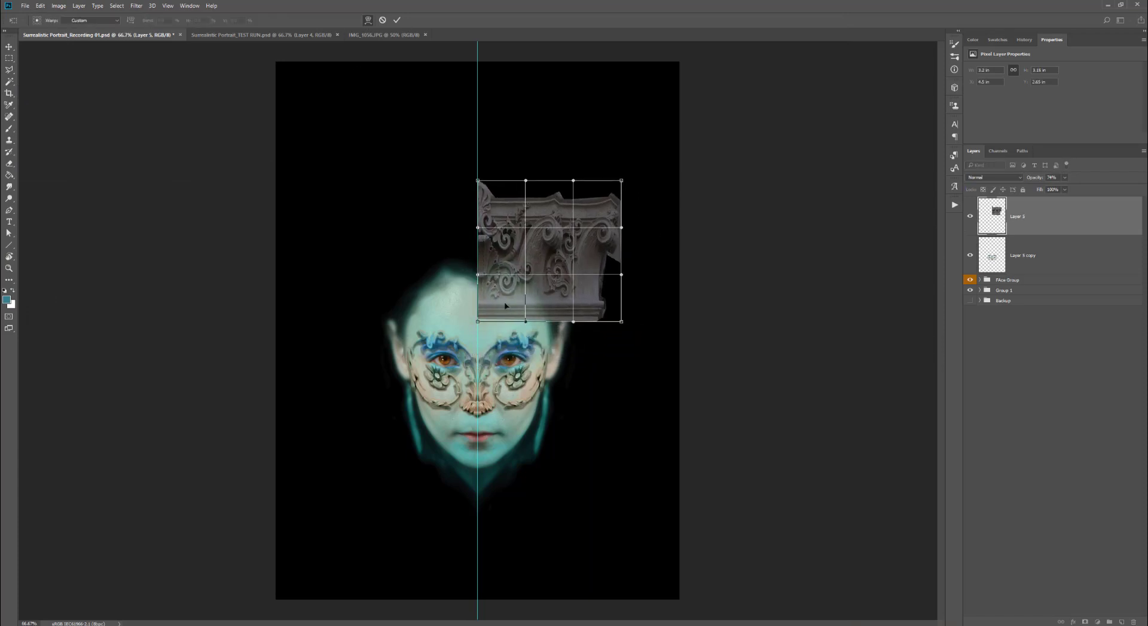
drag(478, 322, 476, 307)
drag(478, 275, 475, 255)
drag(525, 322, 524, 309)
drag(620, 321, 552, 321)
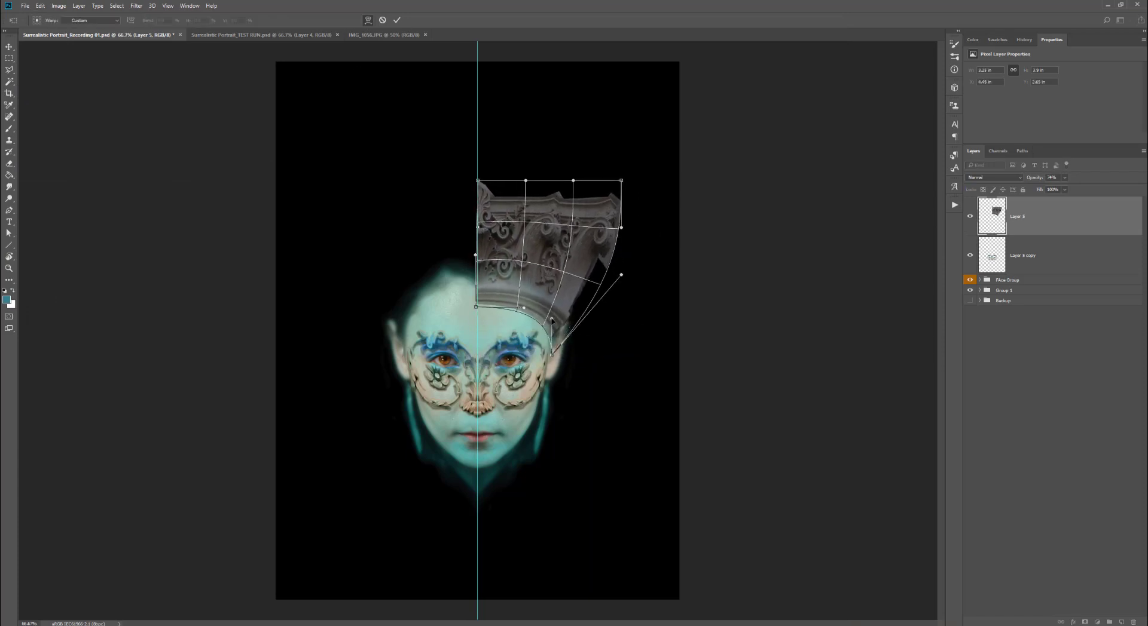
drag(614, 279, 553, 319)
drag(621, 181, 613, 199)
drag(478, 180, 475, 144)
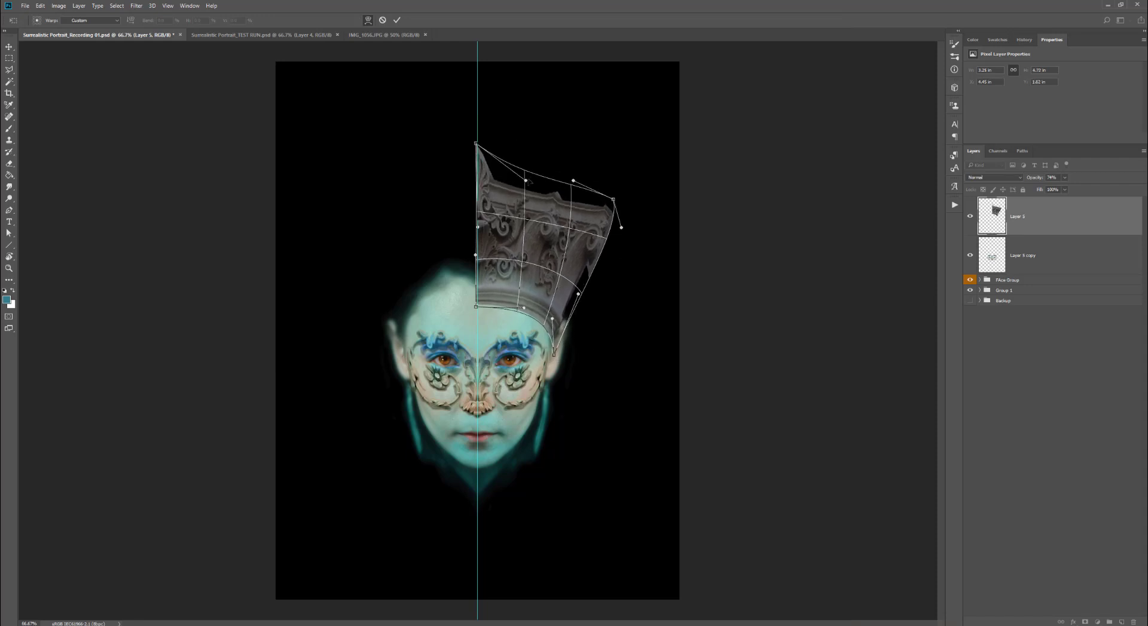
drag(526, 181, 535, 163)
drag(613, 200, 613, 221)
drag(573, 180, 568, 204)
drag(536, 162, 530, 175)
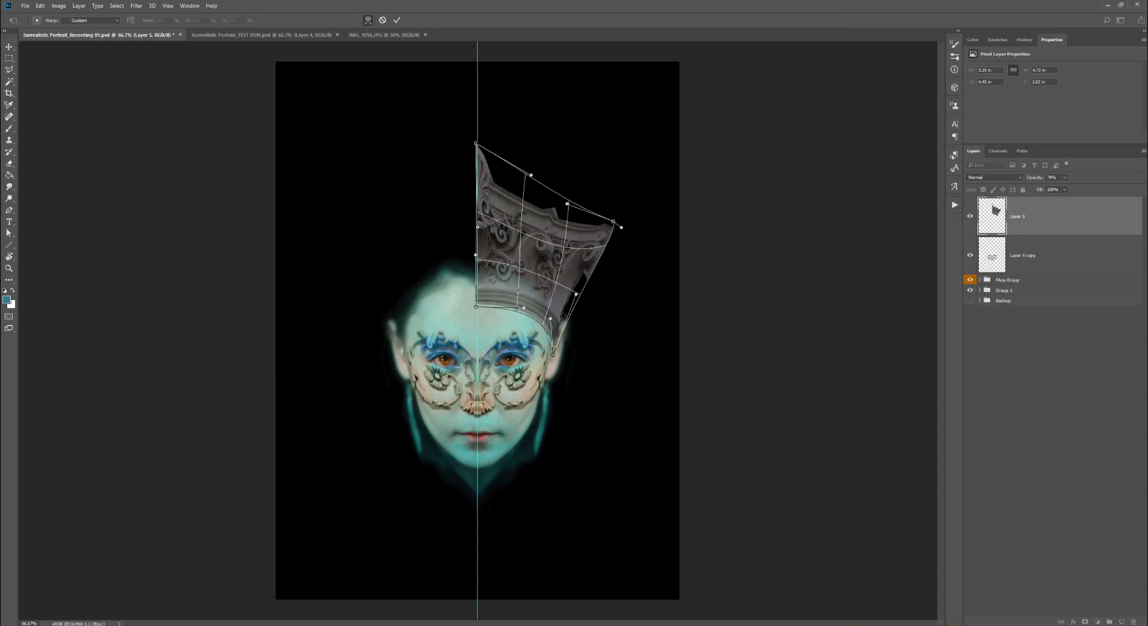
drag(523, 244, 520, 251)
drag(476, 307, 534, 295)
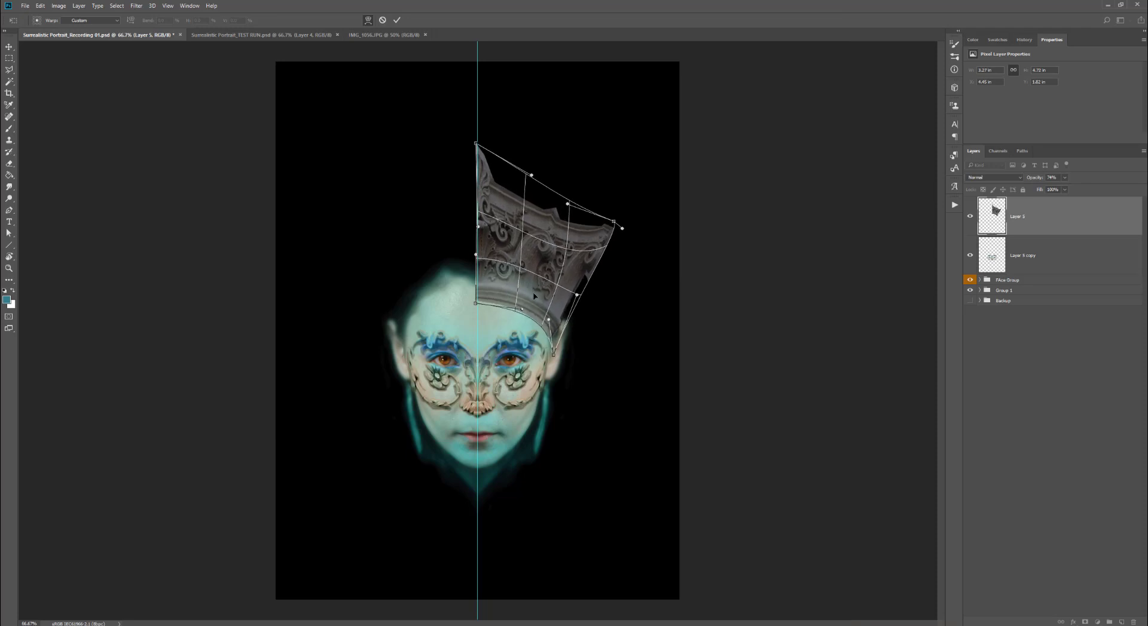
drag(503, 204, 619, 222)
mouse_move(622, 229)
mouse_down()
mouse_move(610, 235)
mouse_move(625, 224)
mouse_move(625, 246)
mouse_up()
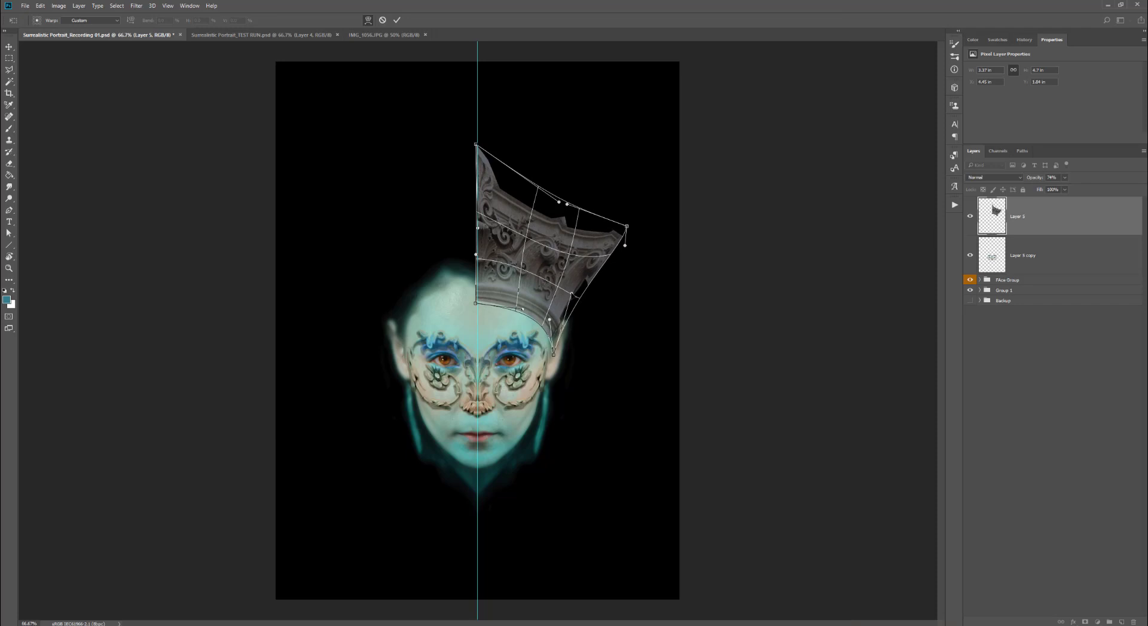
key(Return)
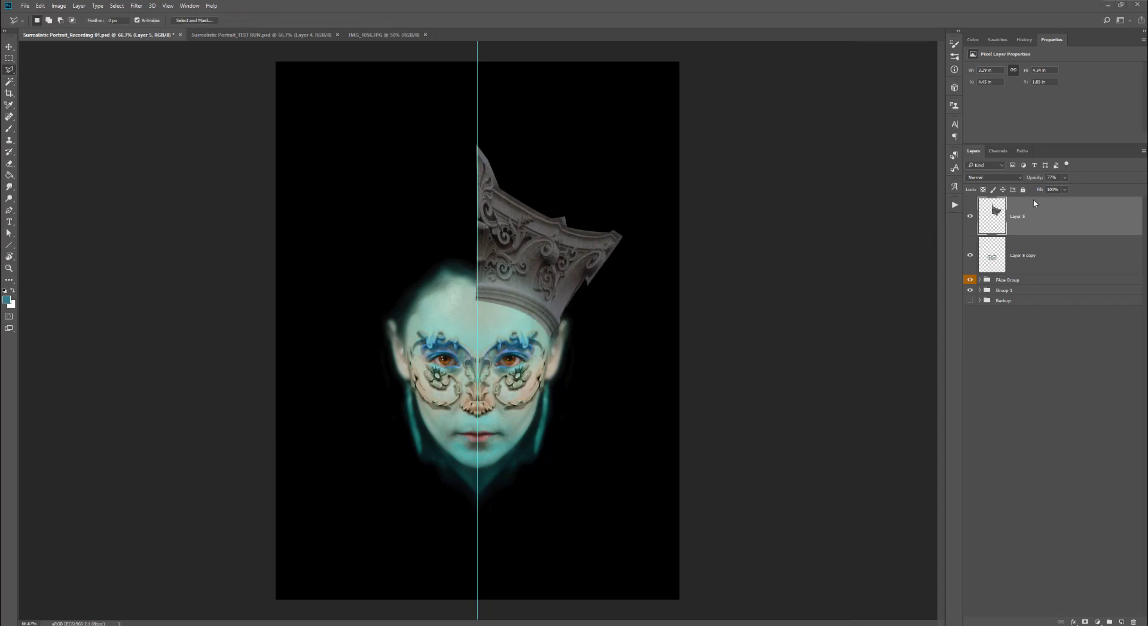
- Restore the crown fragment layer's opacity to 100%
click(1065, 178)
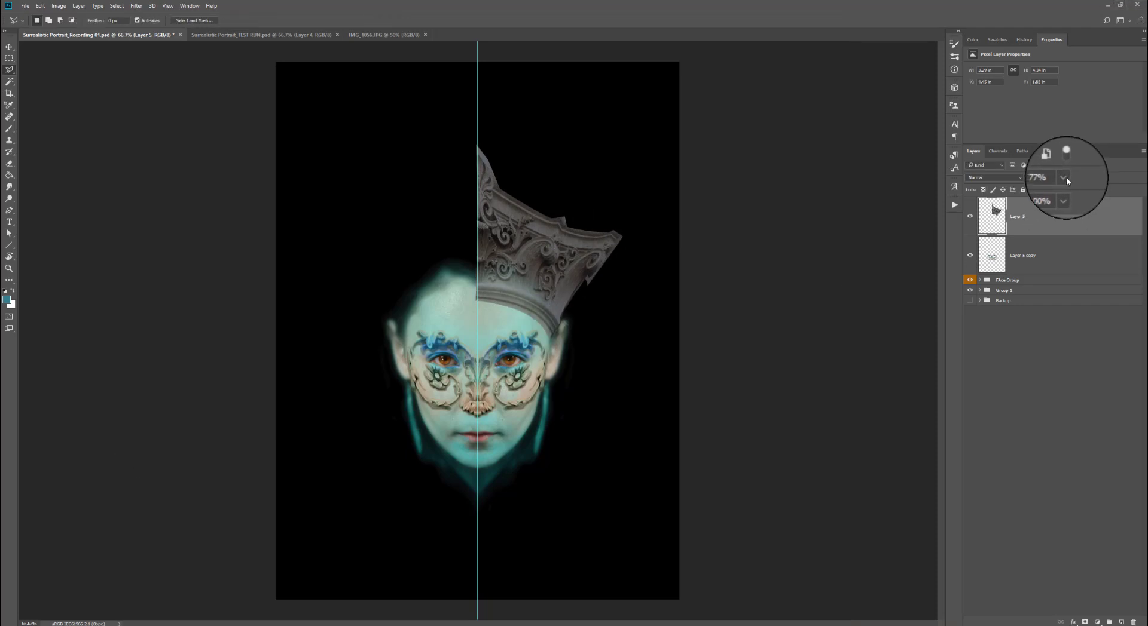
drag(1065, 190, 1091, 188)
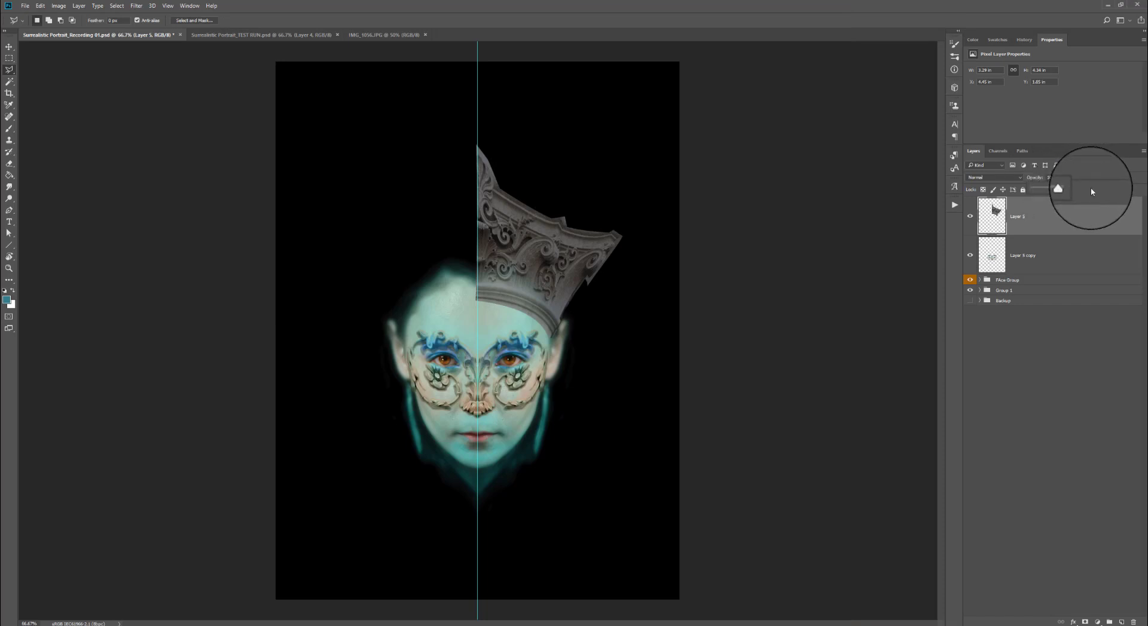
- Color-code the merged ornament layer blue and the crown fragment layer green
click(1016, 257)
right_click(971, 265)
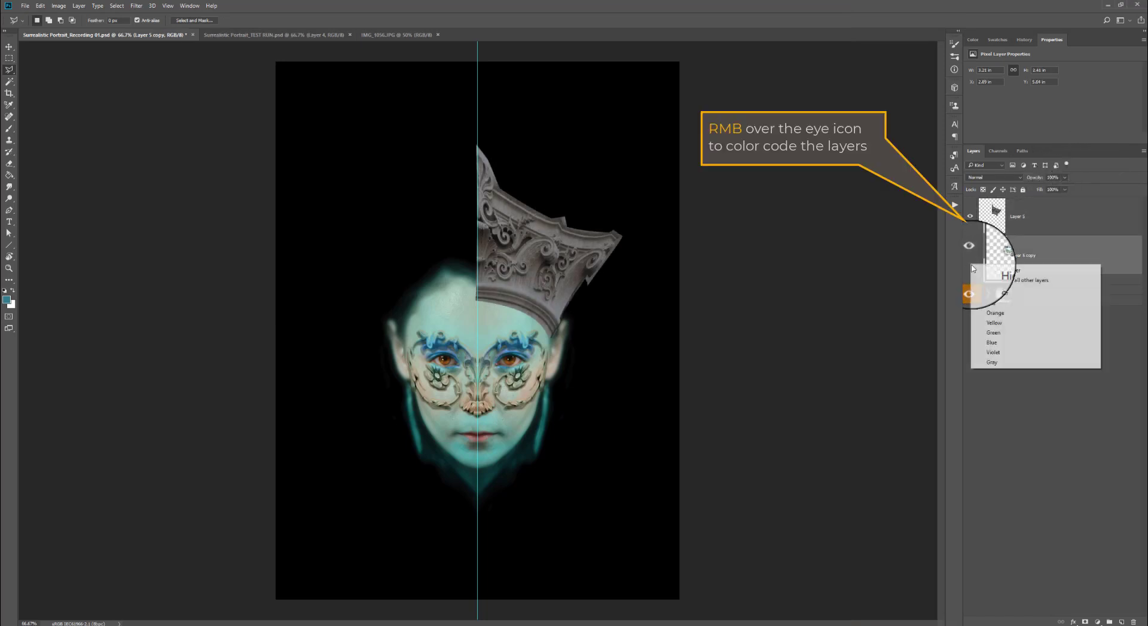
click(991, 343)
click(1036, 224)
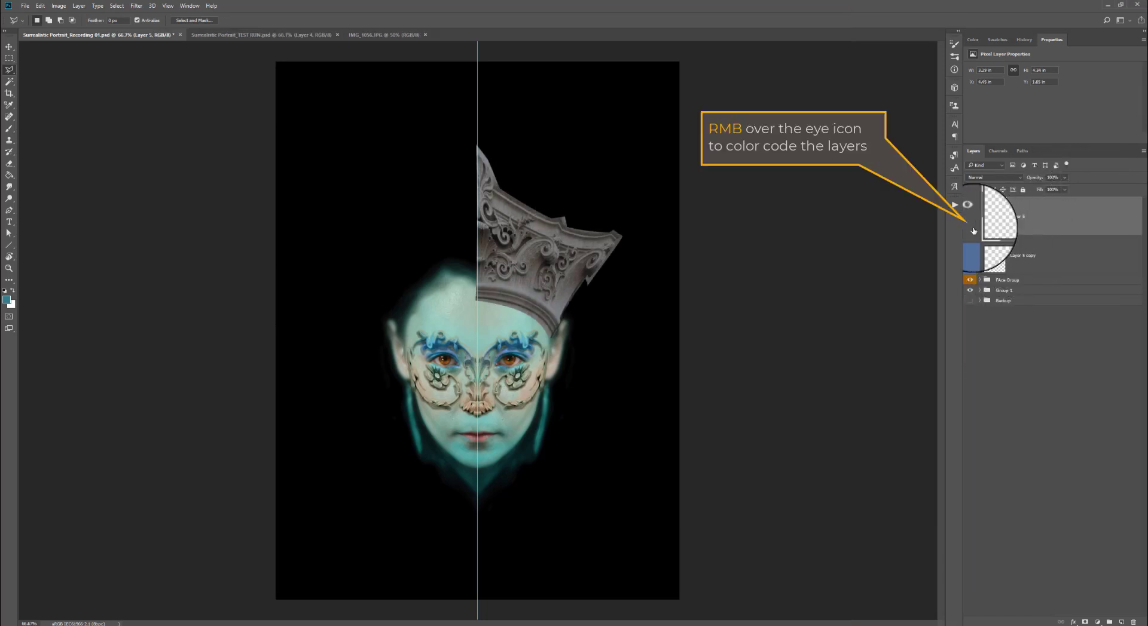
right_click(969, 216)
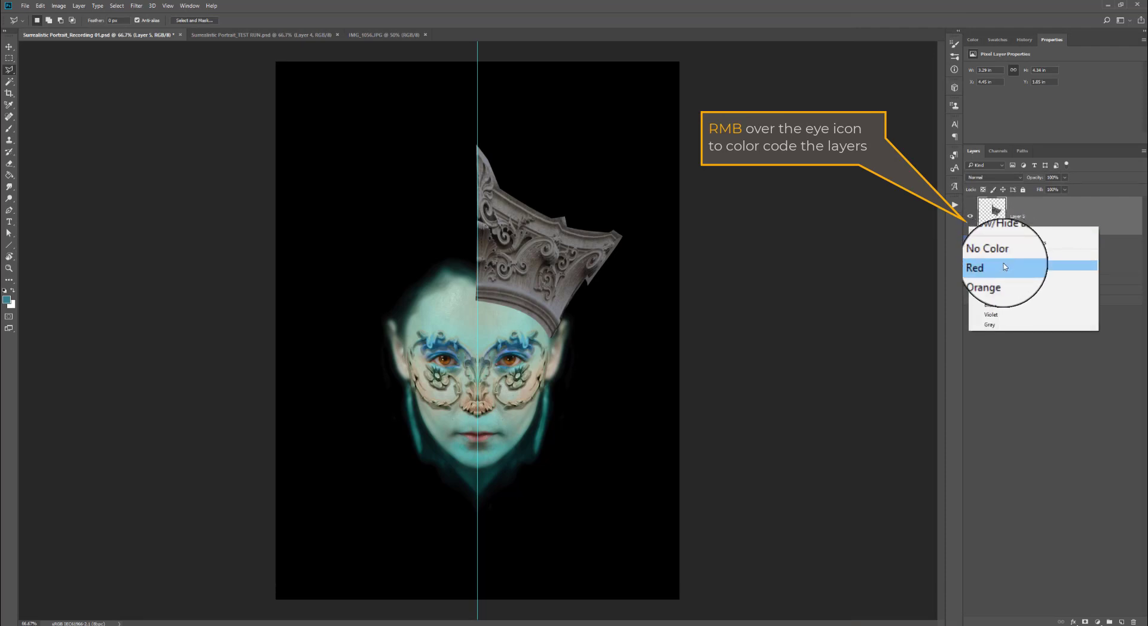
click(1004, 294)
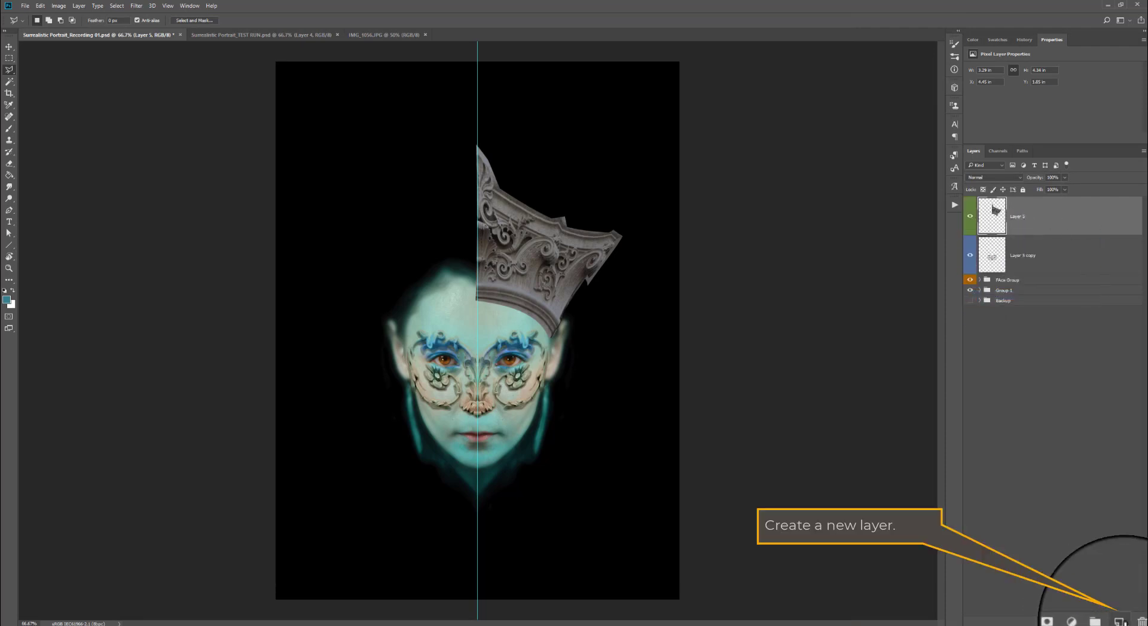
- Add a new layer on top and set its blending mode to Color
click(1120, 622)
click(987, 178)
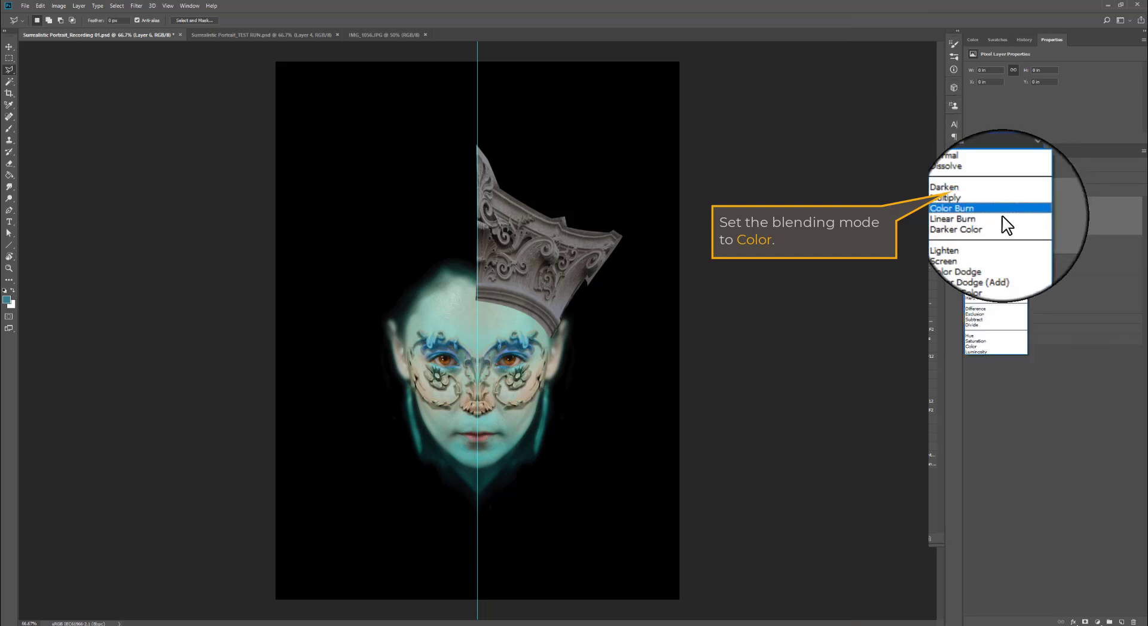
click(983, 347)
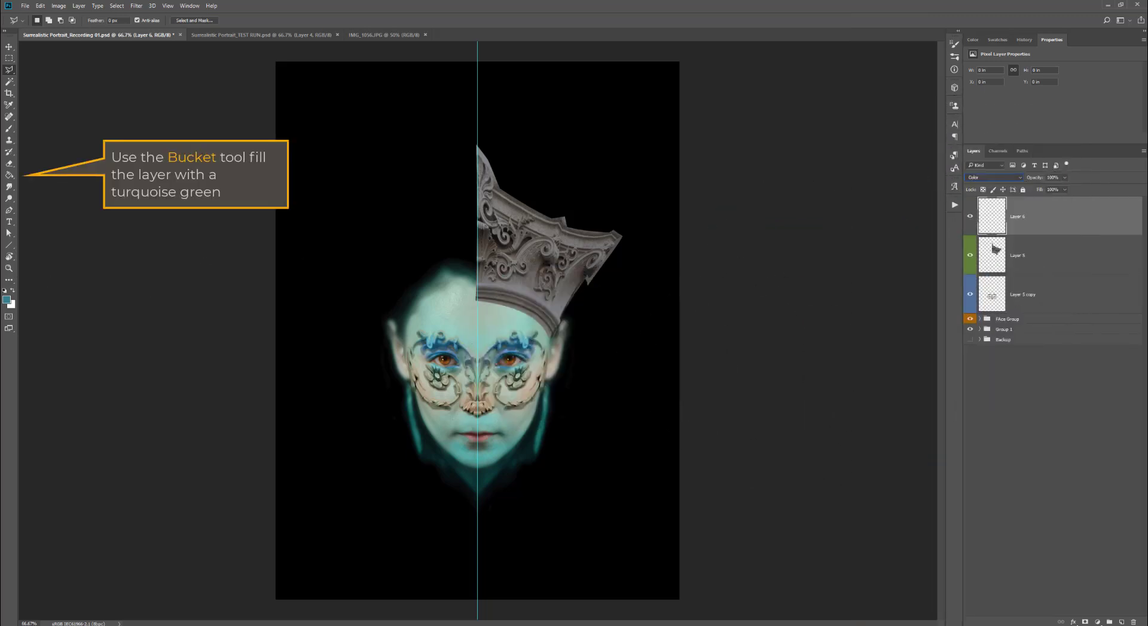
- Pick a turquoise green foreground color and fill the Color-mode layer with it to tint the crown
click(9, 301)
click(664, 193)
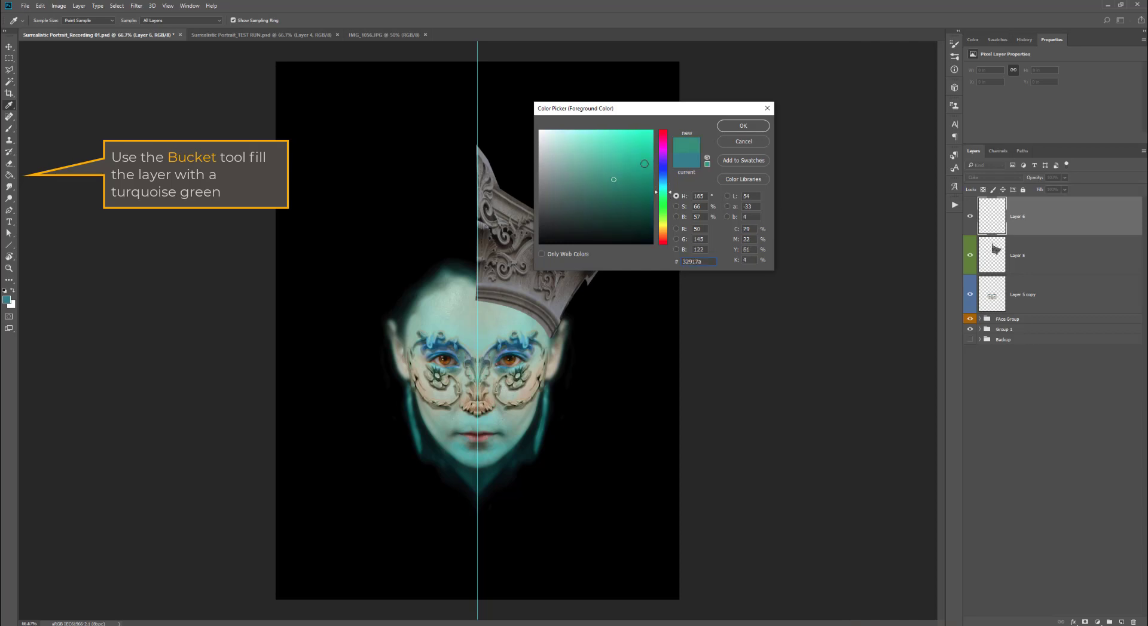
click(737, 126)
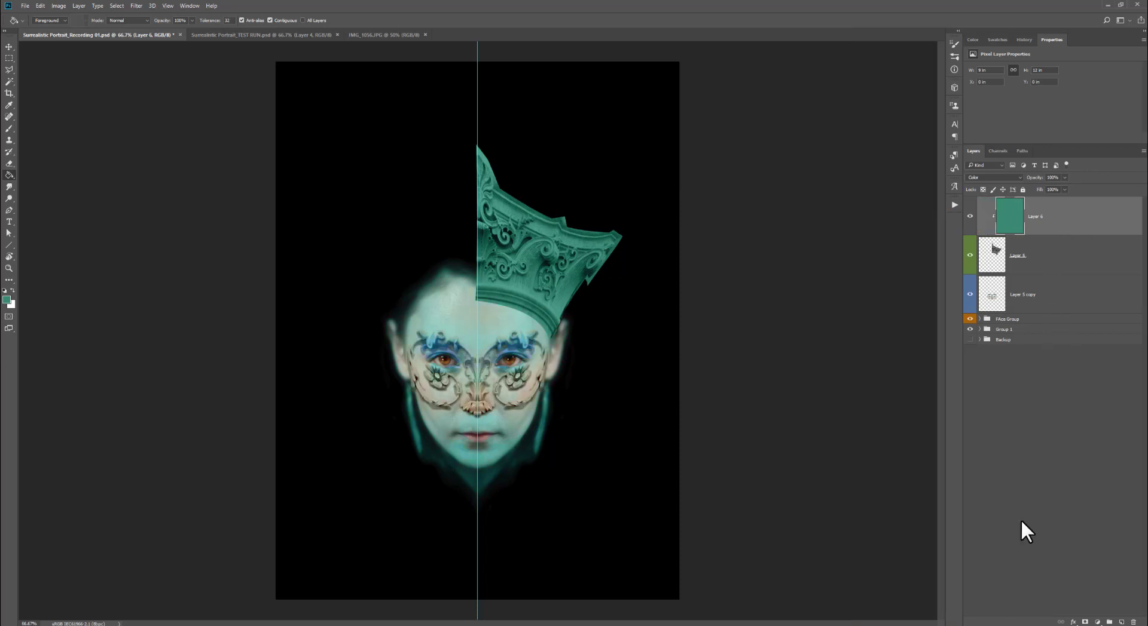
- Add a Curves adjustment clipped to the layer below and raise the curve's midtones to brighten the crown
click(1098, 622)
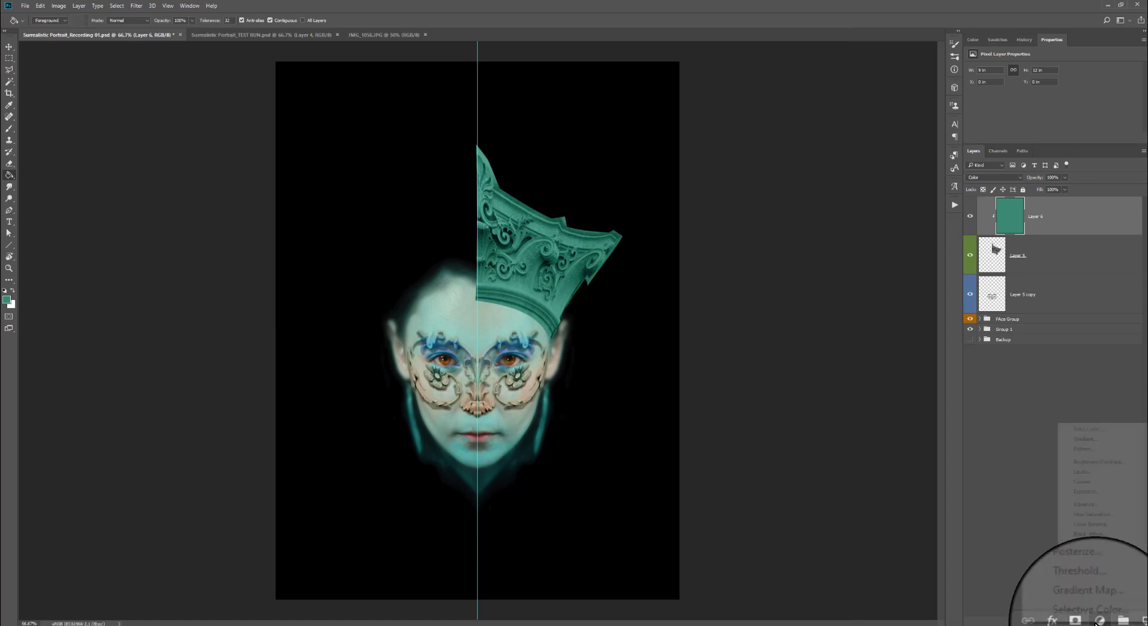
click(1113, 483)
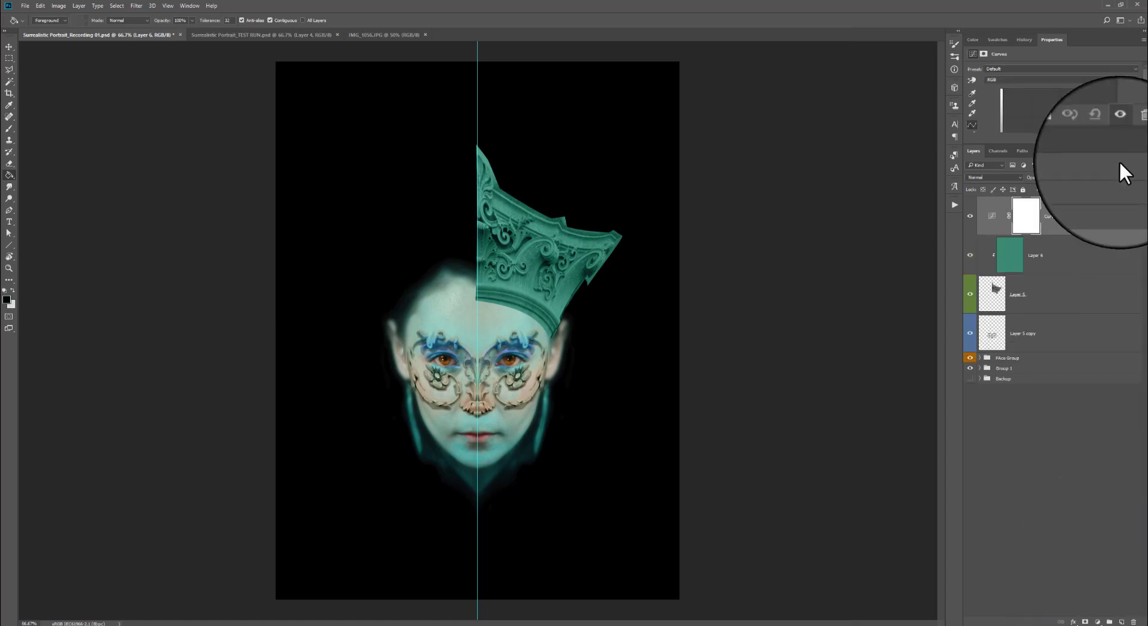
alt+click(1064, 230)
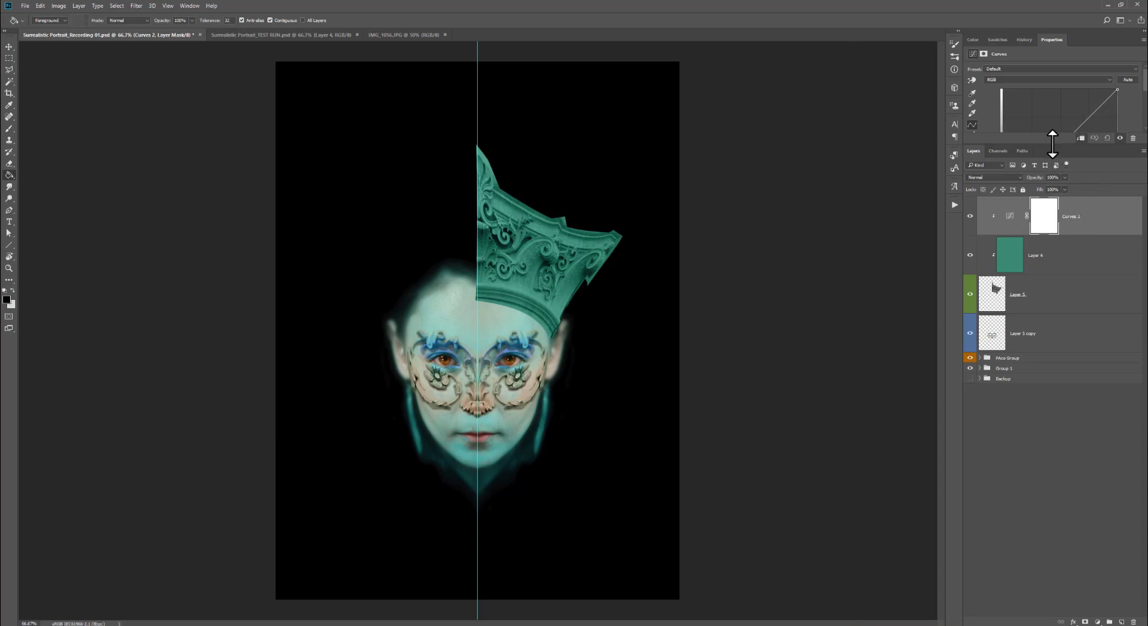
drag(1049, 145, 1044, 240)
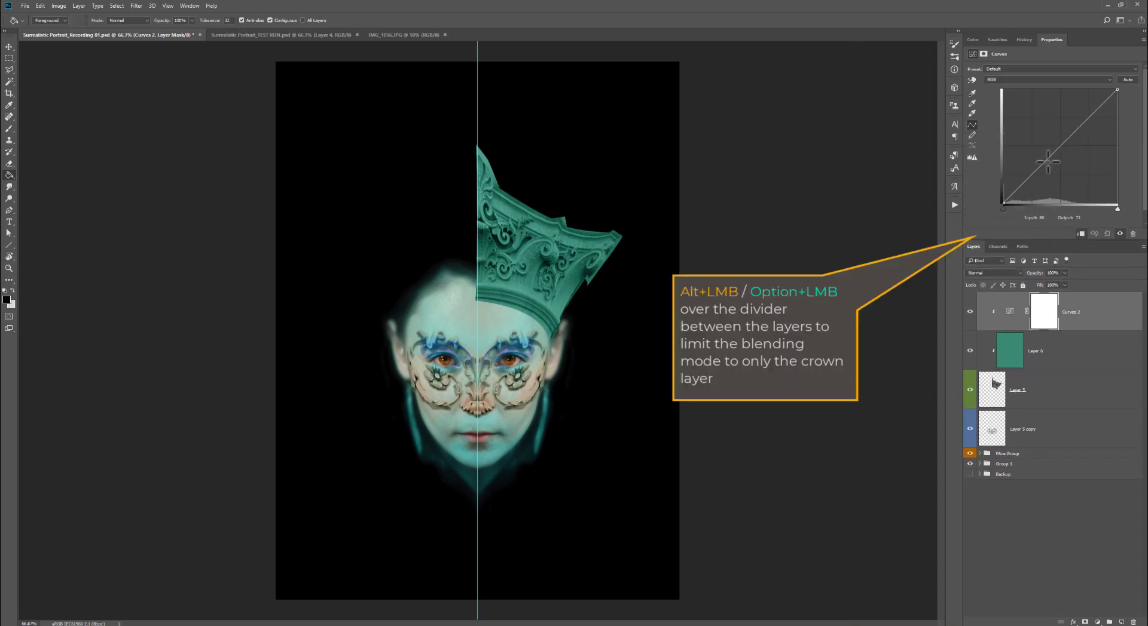
drag(1055, 150, 1054, 133)
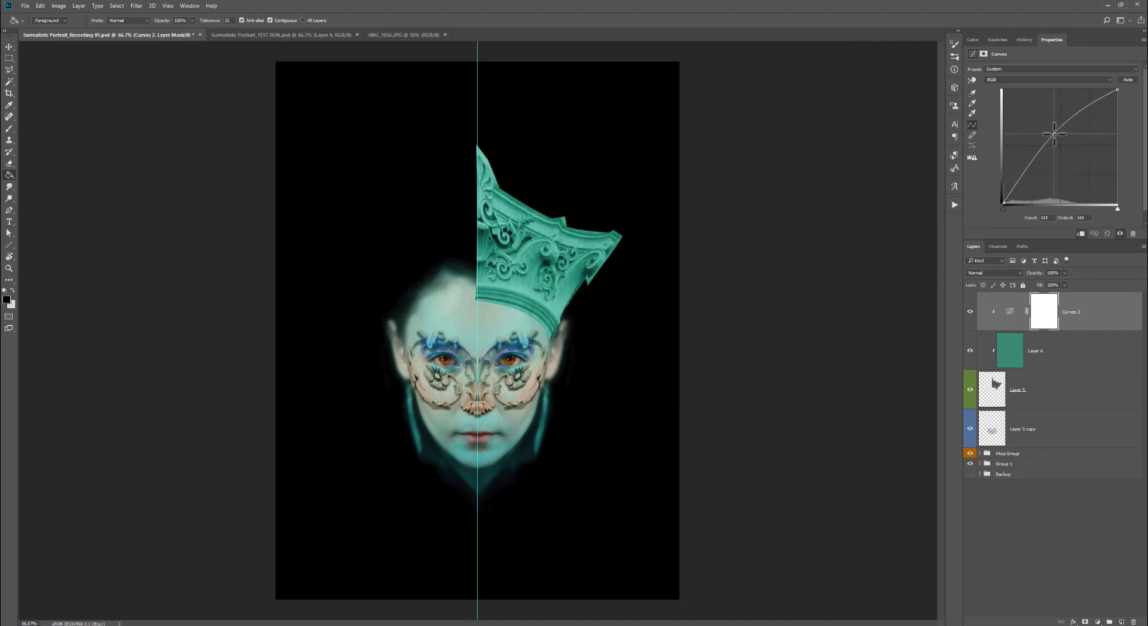
- Add a layer mask to the crown fragment layer and switch to a black Brush
click(1070, 392)
click(1085, 622)
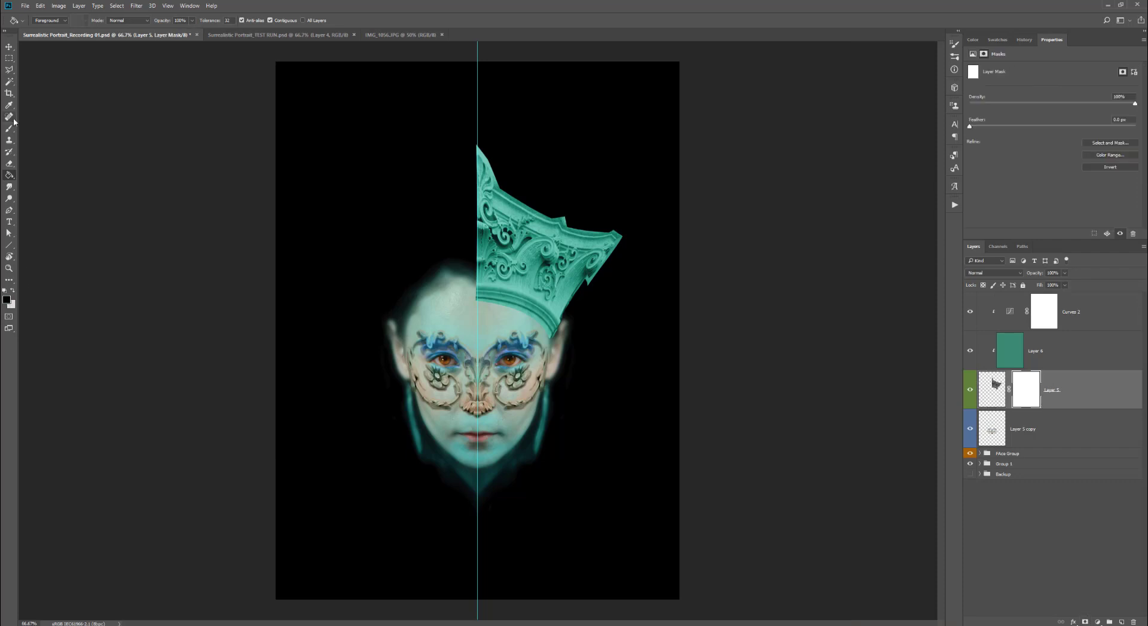
click(9, 129)
click(47, 20)
click(393, 283)
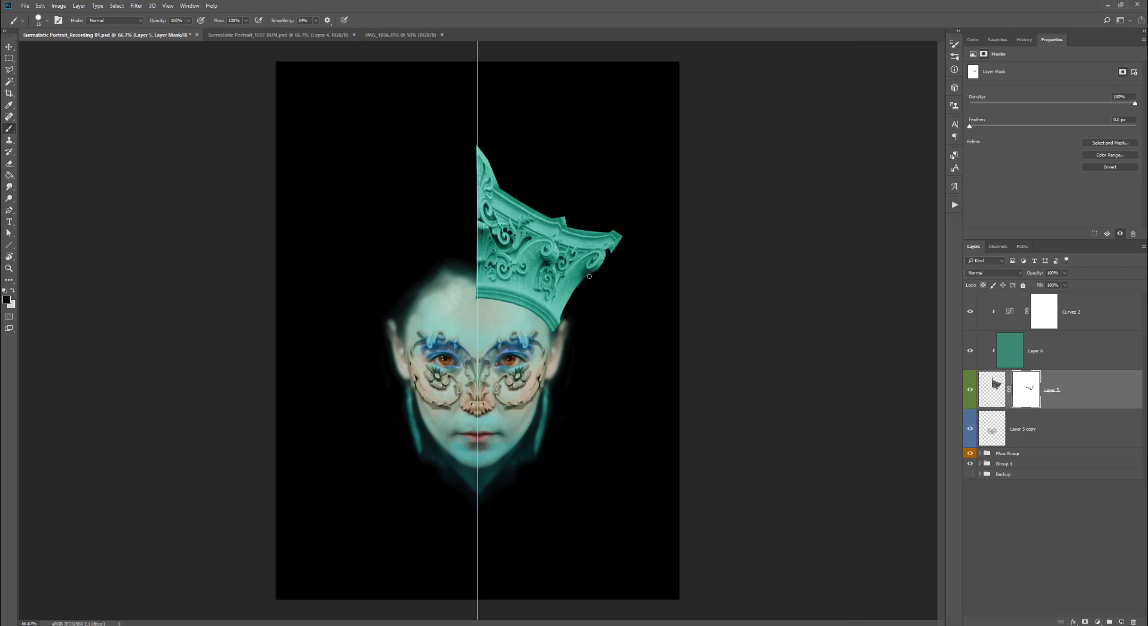
- Paint black on the crown mask to outline and hide the flat upper band, keeping the carved scrolls
scroll(581, 241, up, 2)
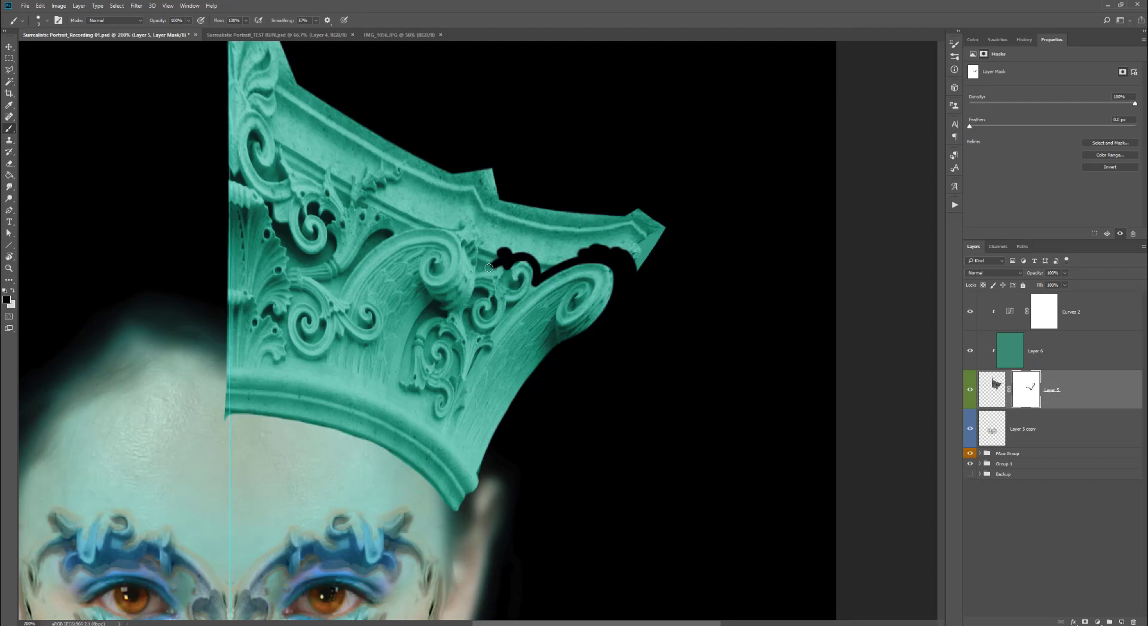
mouse_move(482, 248)
mouse_down()
mouse_move(471, 213)
mouse_move(378, 235)
mouse_up()
click(421, 204)
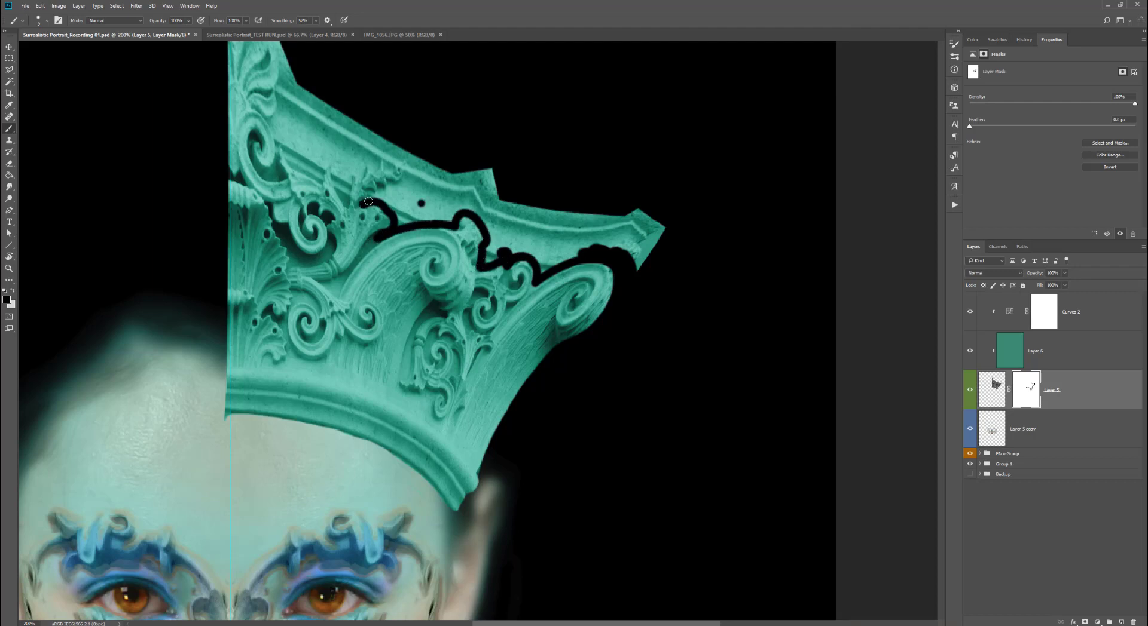
mouse_move(383, 187)
mouse_down()
mouse_move(380, 159)
mouse_move(362, 165)
mouse_move(345, 205)
mouse_move(338, 169)
mouse_move(318, 179)
mouse_move(293, 166)
mouse_move(269, 118)
mouse_move(283, 103)
mouse_move(275, 85)
mouse_move(349, 260)
mouse_move(302, 163)
mouse_up()
right_click(326, 152)
click(325, 147)
drag(363, 428, 353, 285)
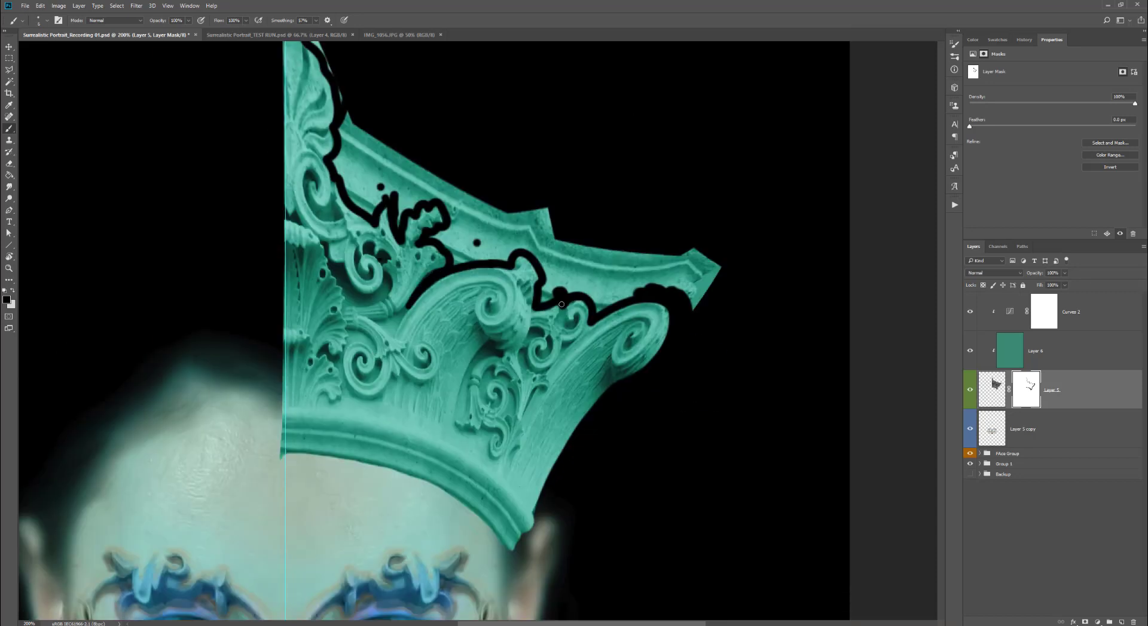
key(])
key(])
key(])
key(])
mouse_move(711, 266)
mouse_down()
mouse_move(627, 274)
mouse_move(353, 128)
mouse_move(340, 52)
mouse_up()
key([)
key([)
drag(593, 304, 399, 226)
key([)
mouse_move(384, 202)
mouse_down()
mouse_move(358, 206)
mouse_move(346, 188)
mouse_up()
drag(436, 90, 438, 300)
drag(329, 370, 284, 298)
mouse_move(304, 192)
mouse_down()
mouse_move(321, 208)
mouse_move(461, 95)
mouse_move(422, 25)
mouse_up()
- Select the area left of the center guide, fill it black on the crown mask, and deselect
key(m)
mouse_move(205, 58)
mouse_down()
mouse_move(314, 501)
mouse_move(345, 559)
mouse_up()
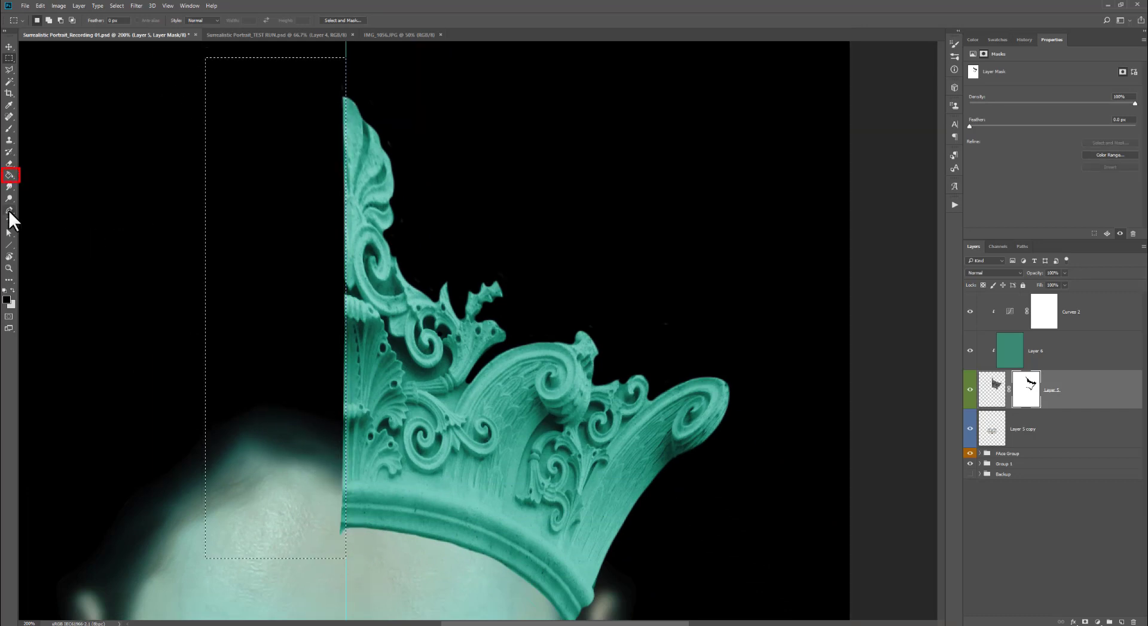
key(g)
click(233, 187)
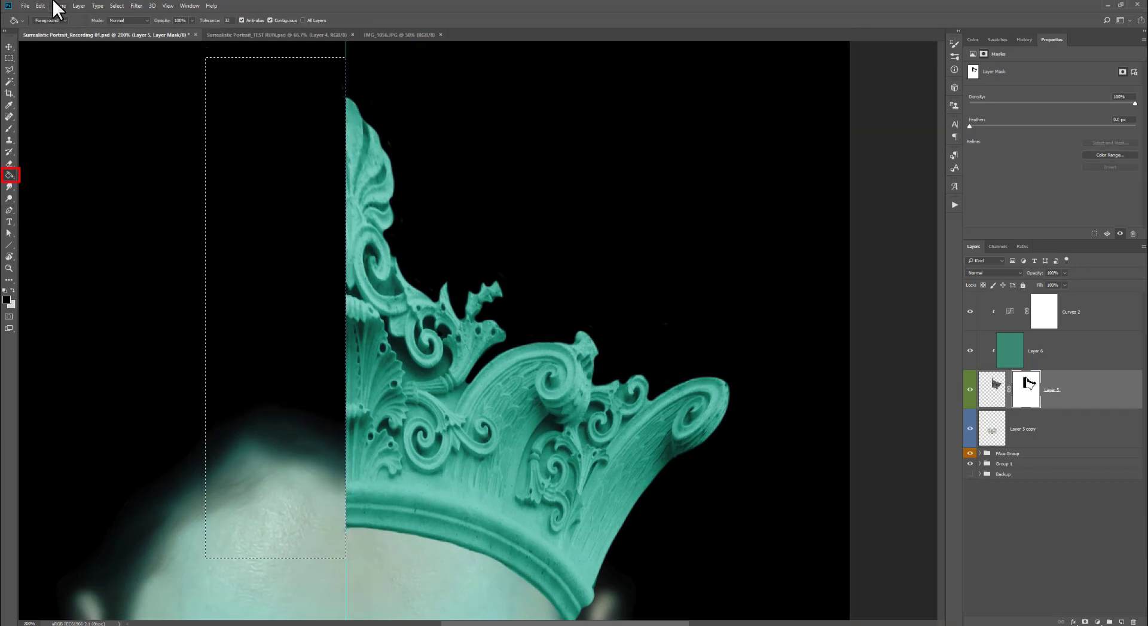
click(117, 6)
click(128, 27)
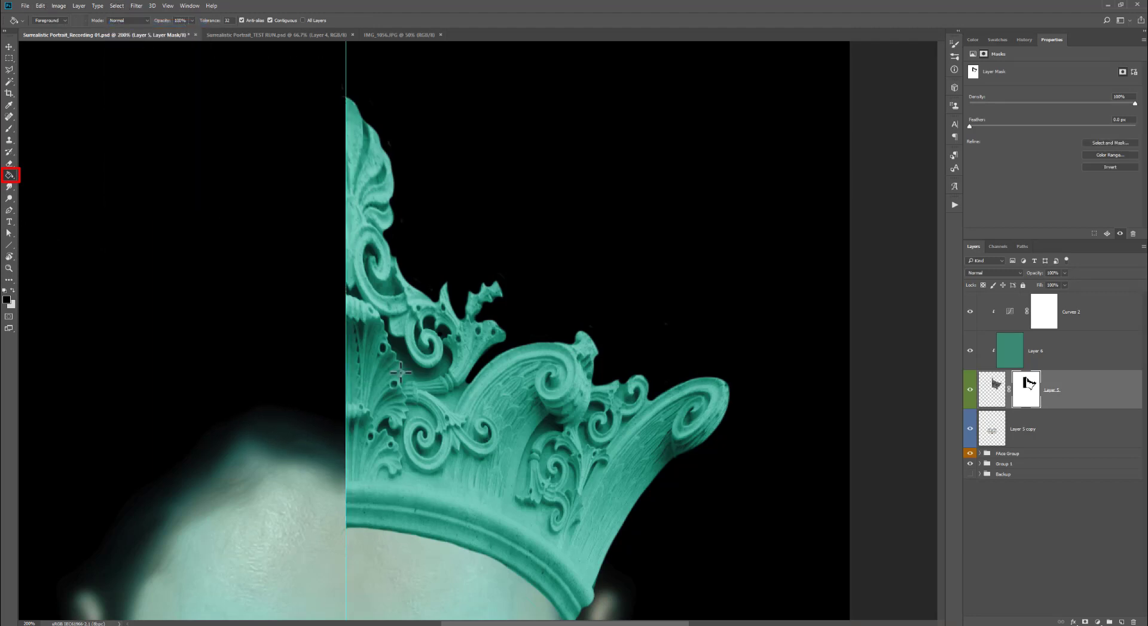
- Set the brush smoothing to 84% and shrink the brush to refine the crown's rough lower edge
drag(492, 457, 477, 285)
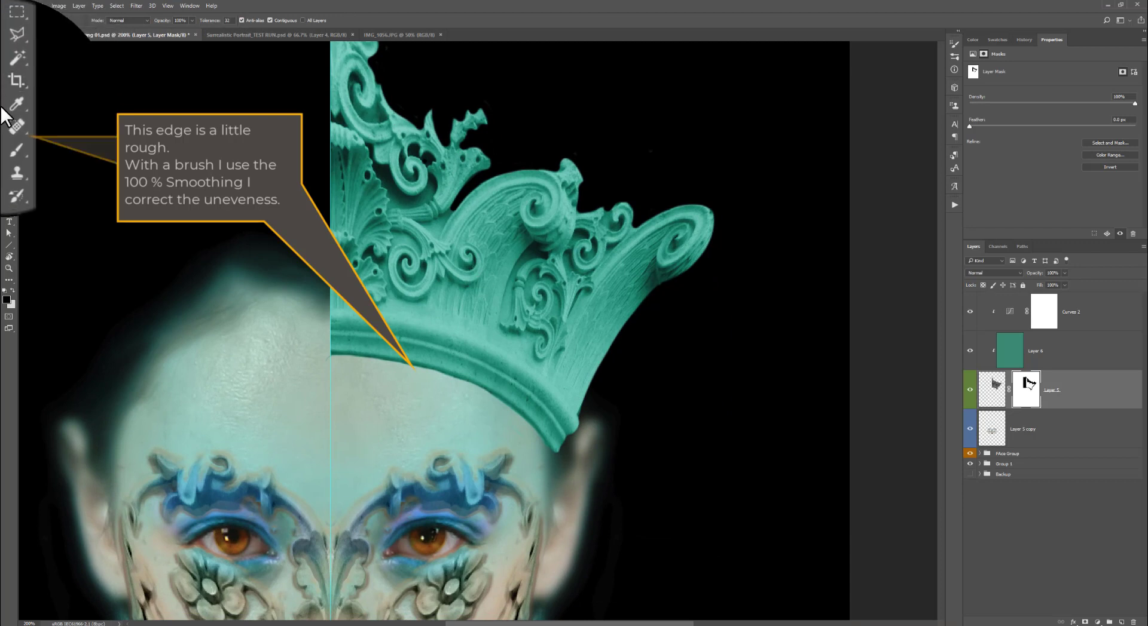
click(9, 129)
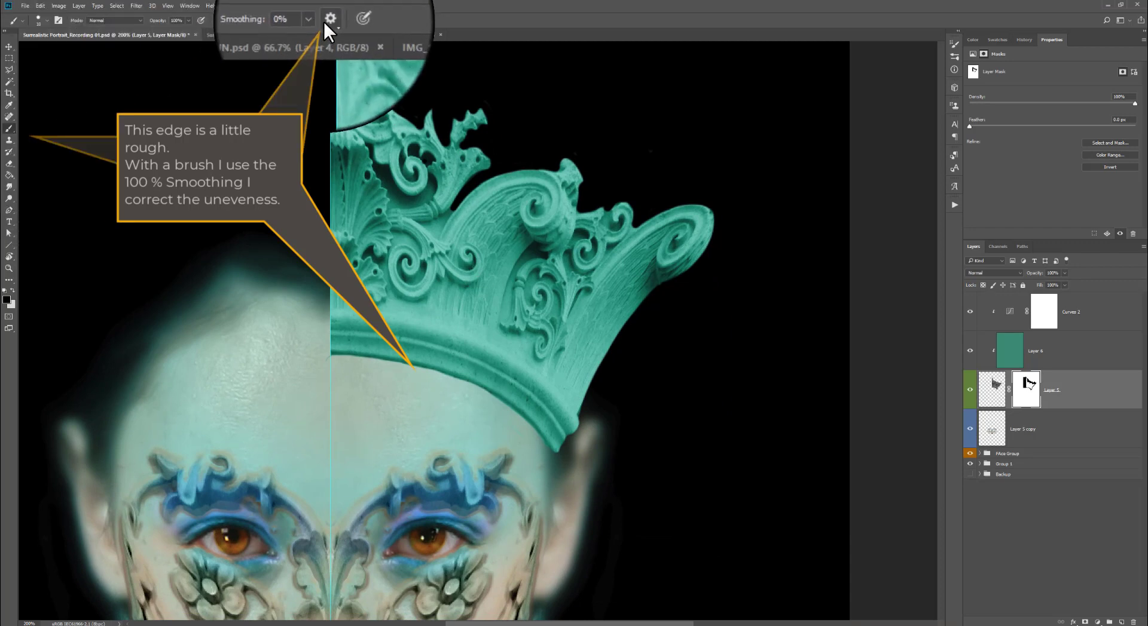
click(315, 21)
drag(318, 32, 350, 31)
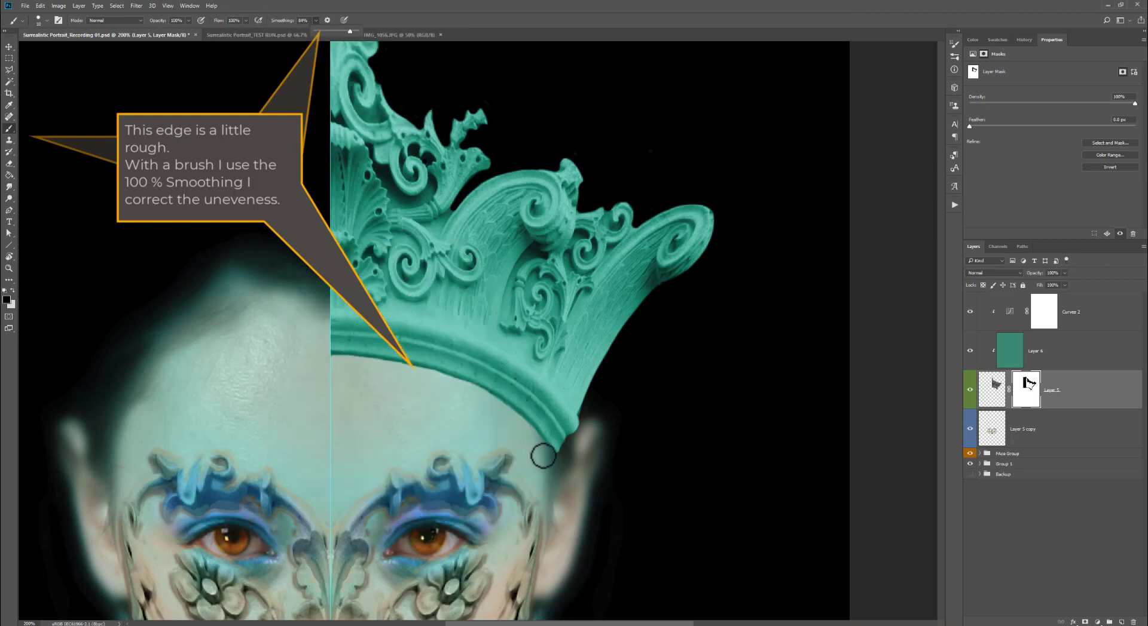
key(bracketleft)
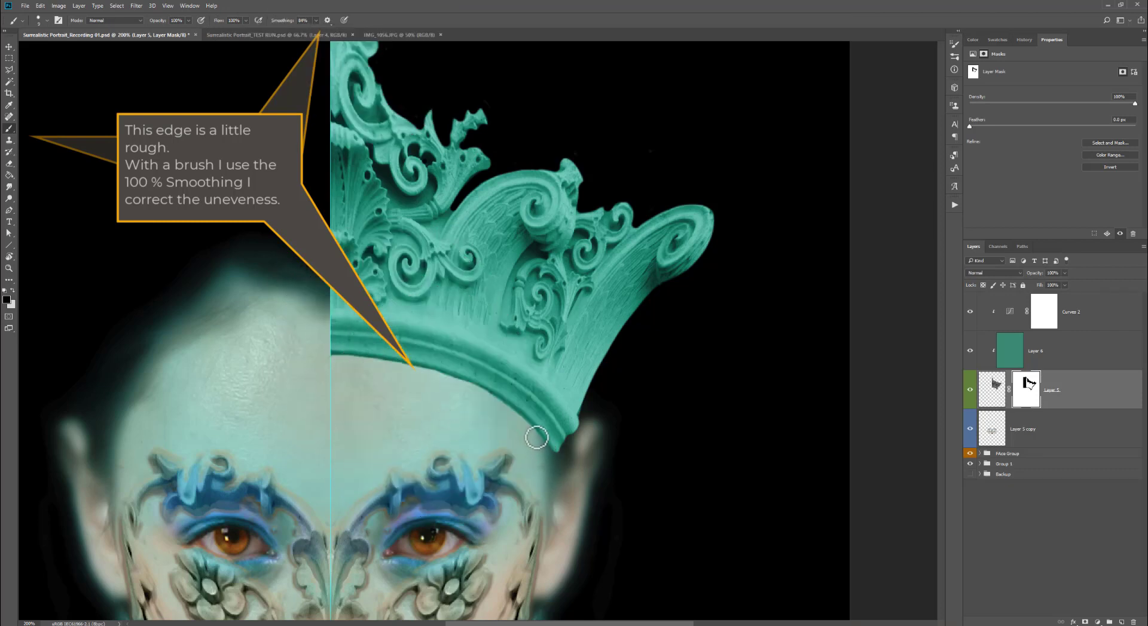
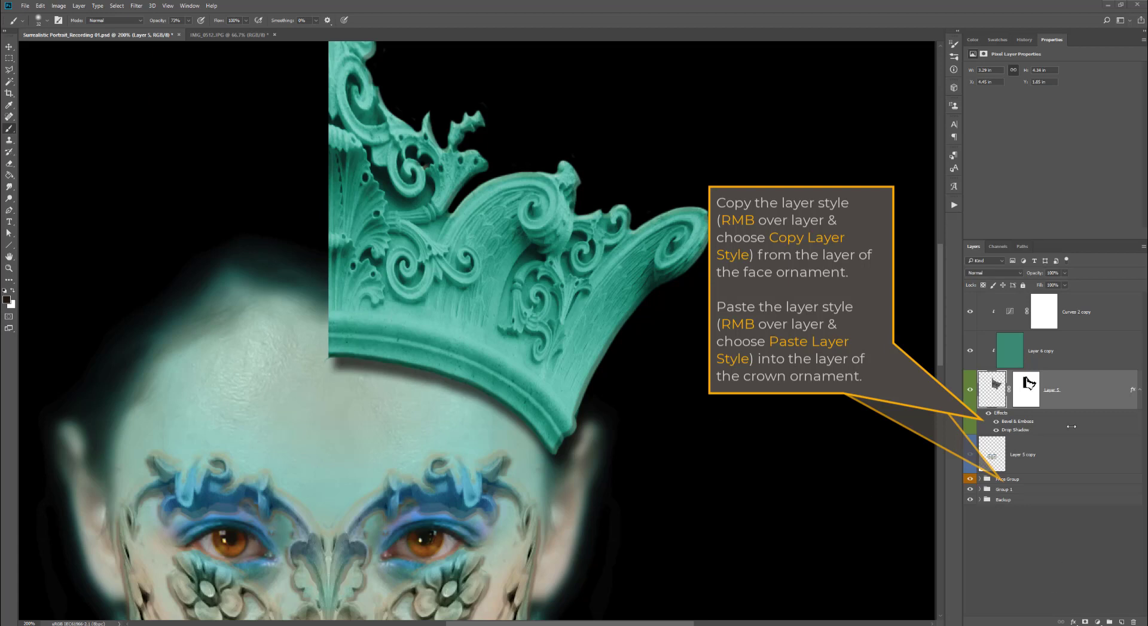
- Apply the layer mask on the crown fragment layer
right_click(1021, 396)
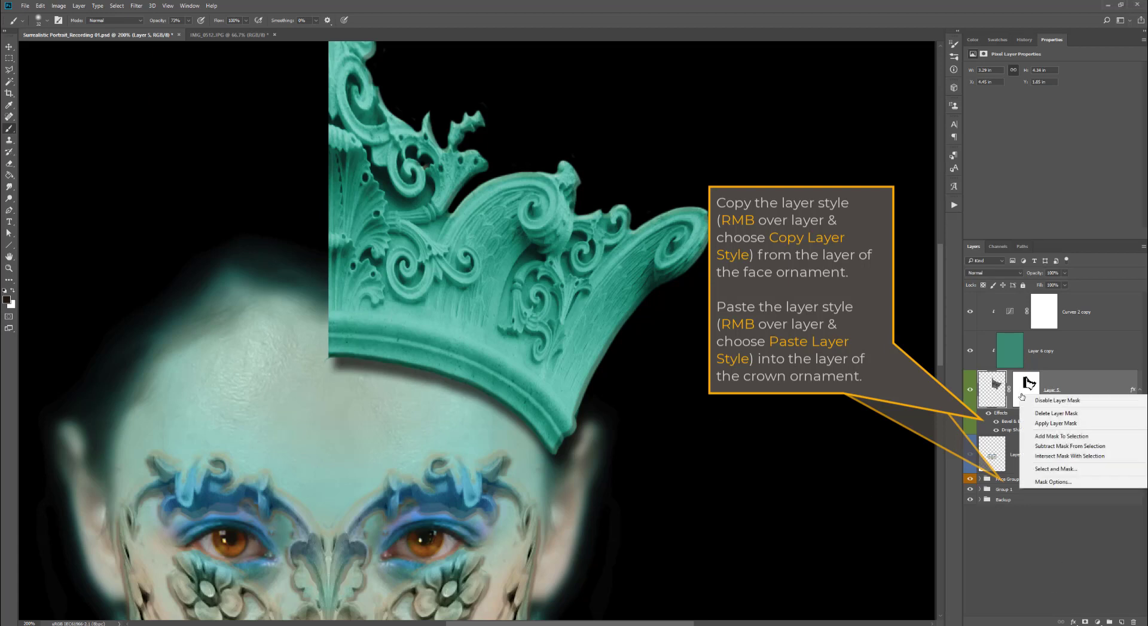
click(1055, 424)
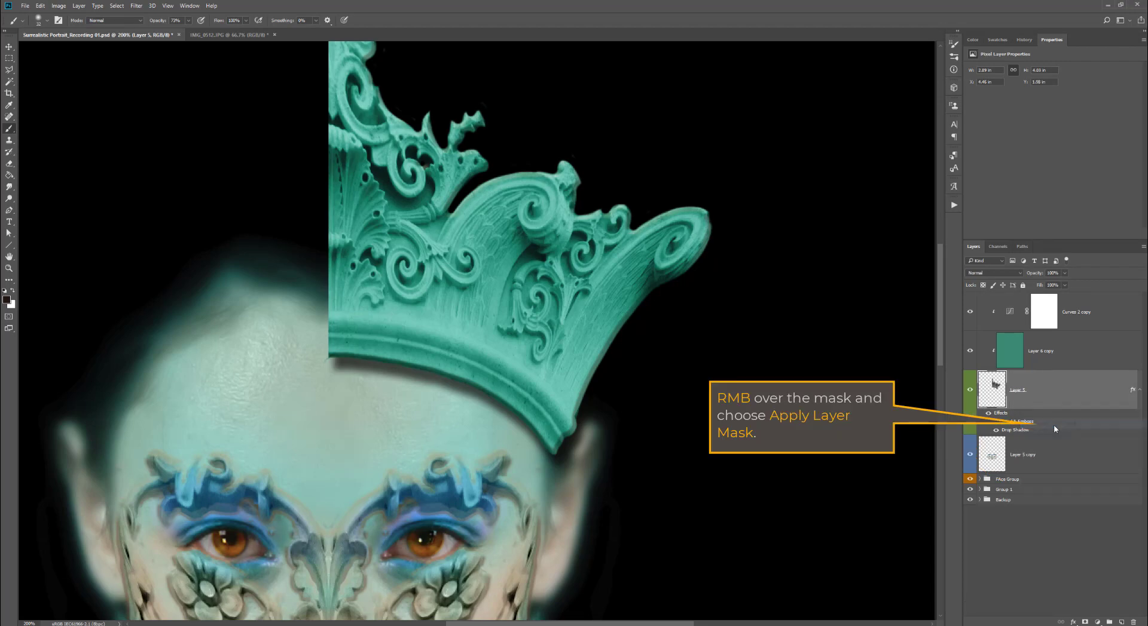
alt+click(699, 475)
alt+click(698, 475)
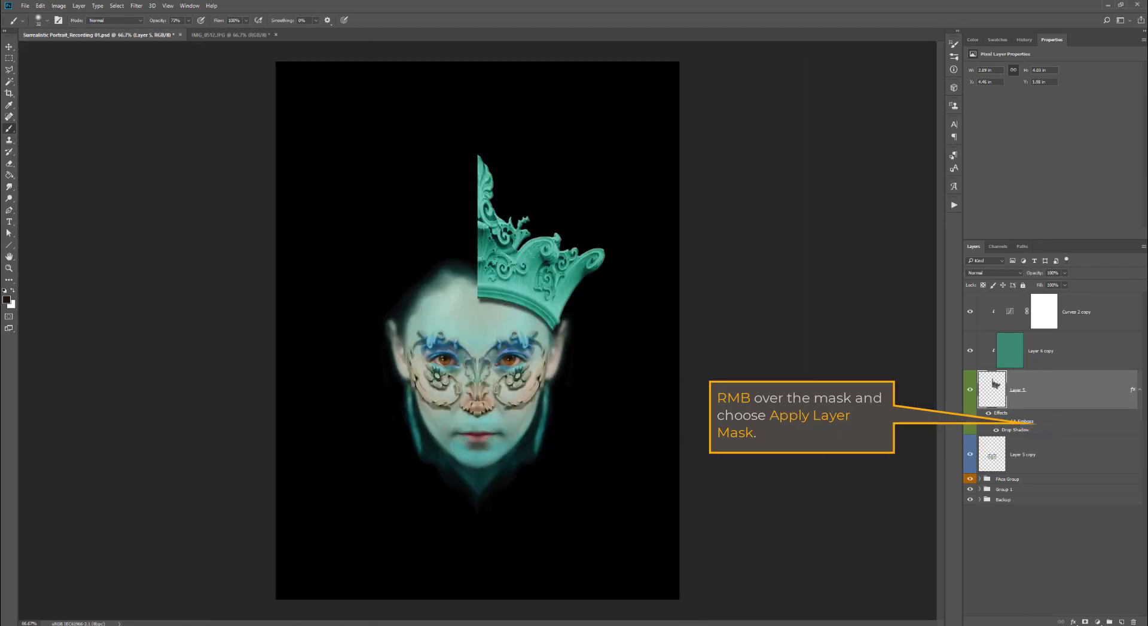
- Open the crown layer's Layer Style to review its Bevel & Emboss and Drop Shadow settings, then close it
right_click(1067, 526)
click(1122, 523)
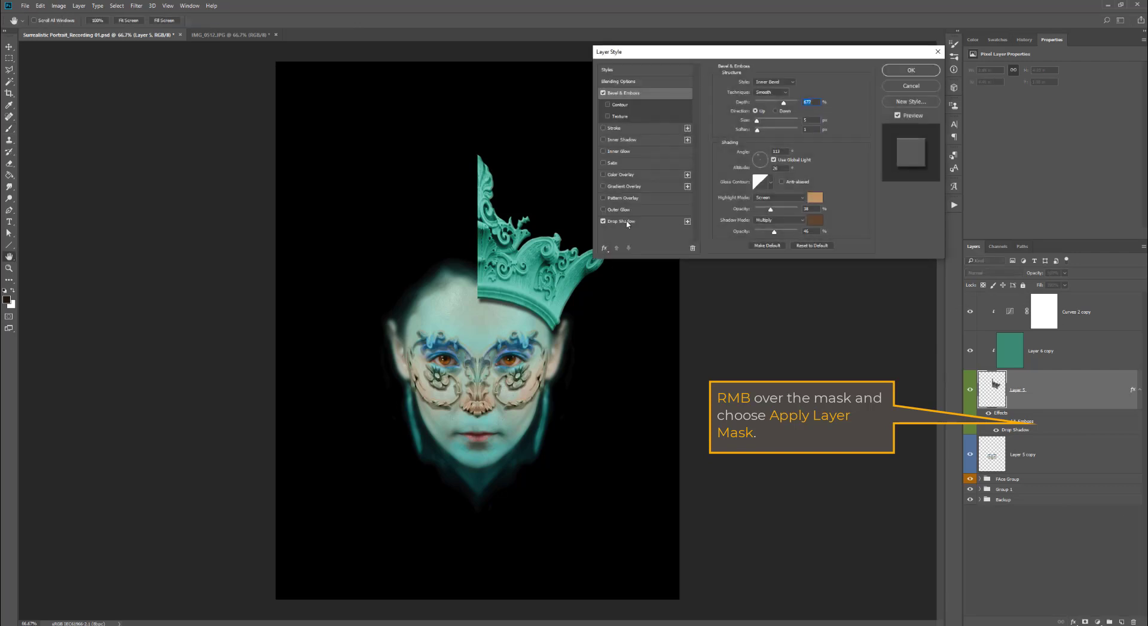
click(622, 222)
click(913, 72)
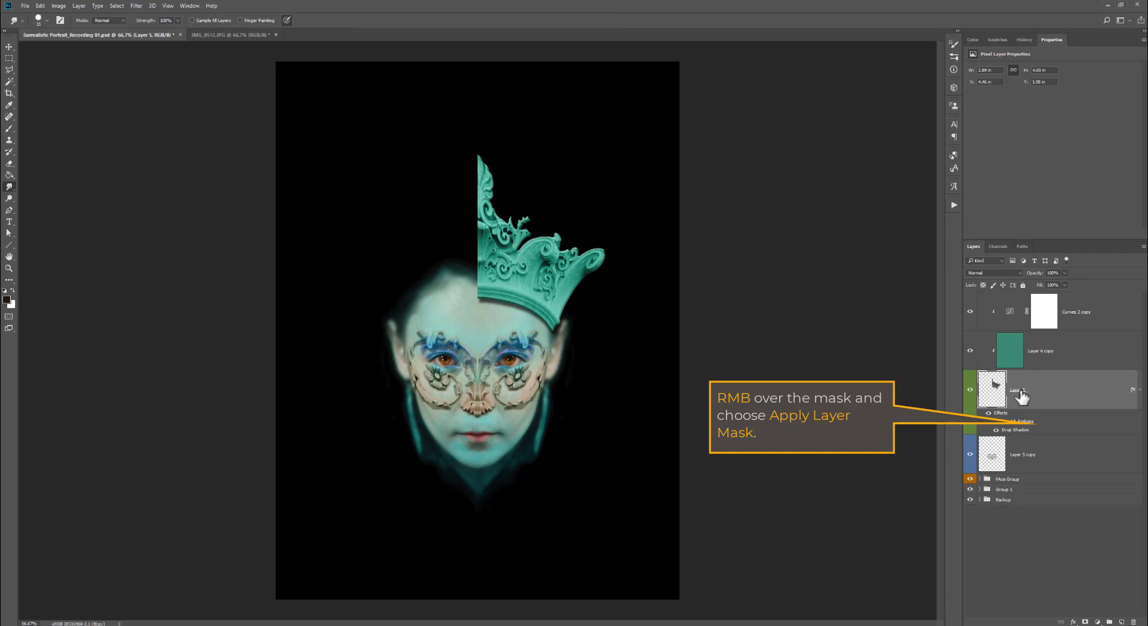
- Rename the crown layer to Crown and duplicate it as Crown BACKUP
double_click(1016, 390)
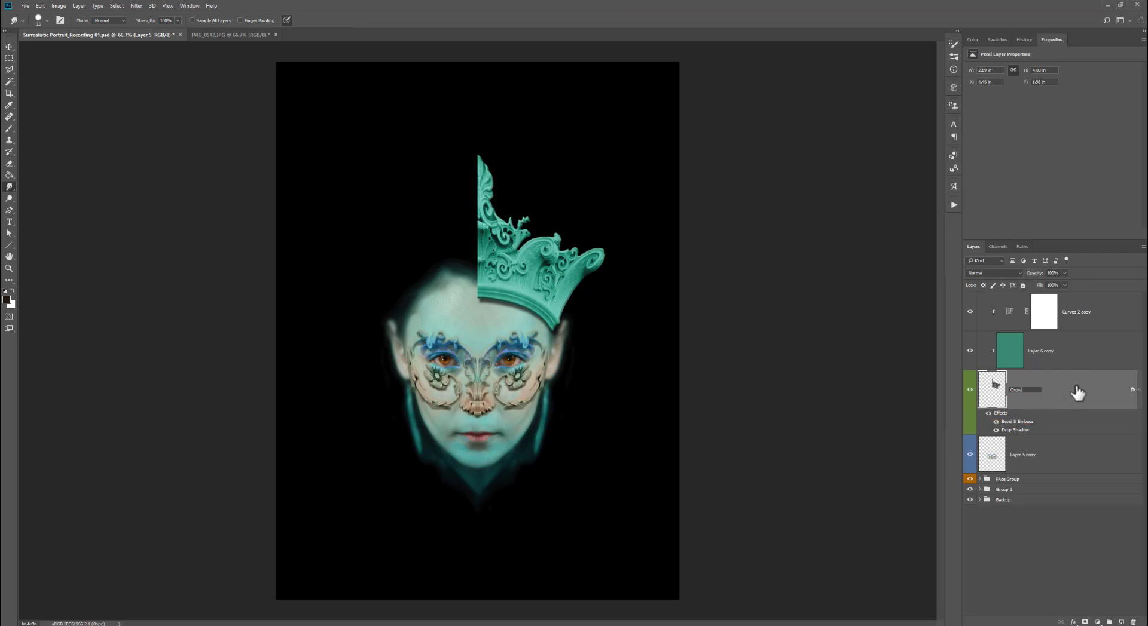
key(Return)
right_click(1038, 393)
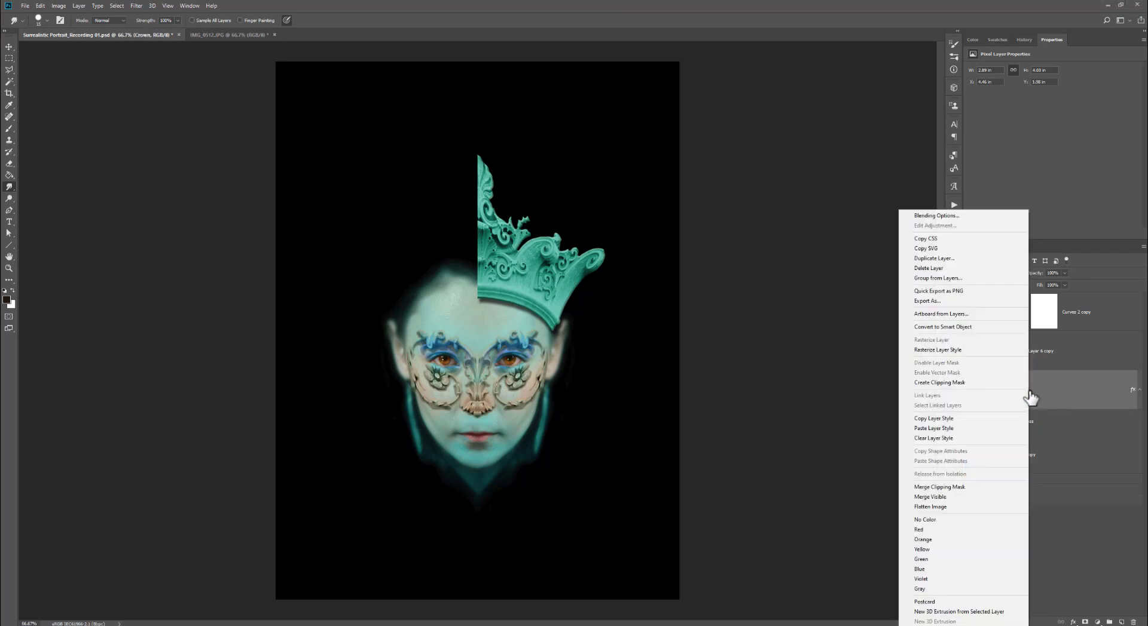
click(988, 258)
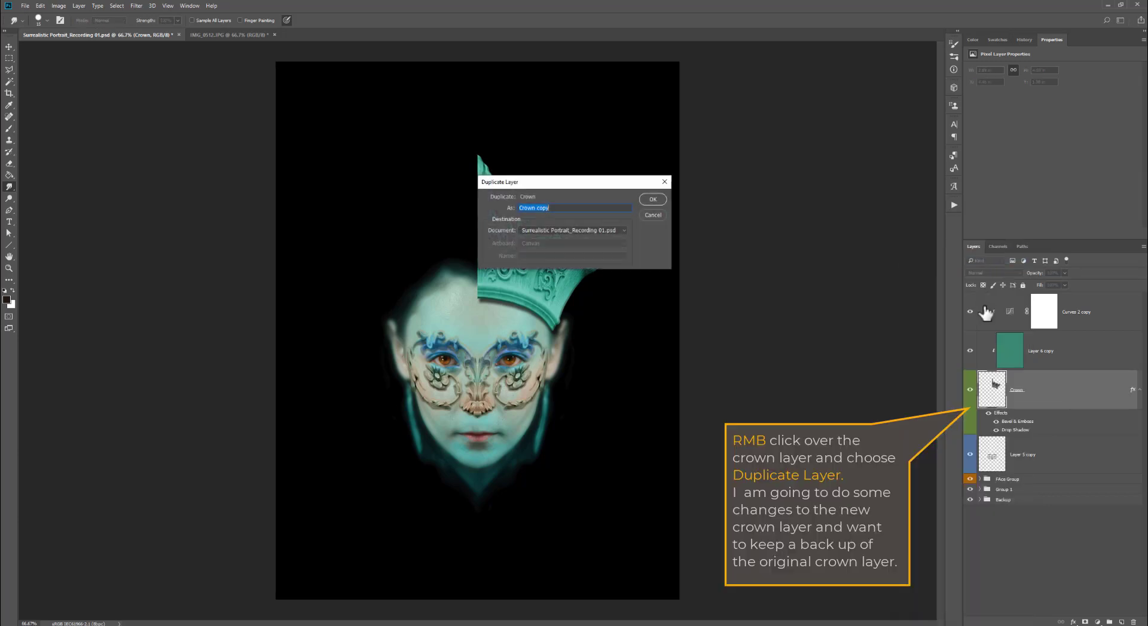
click(547, 208)
key(Return)
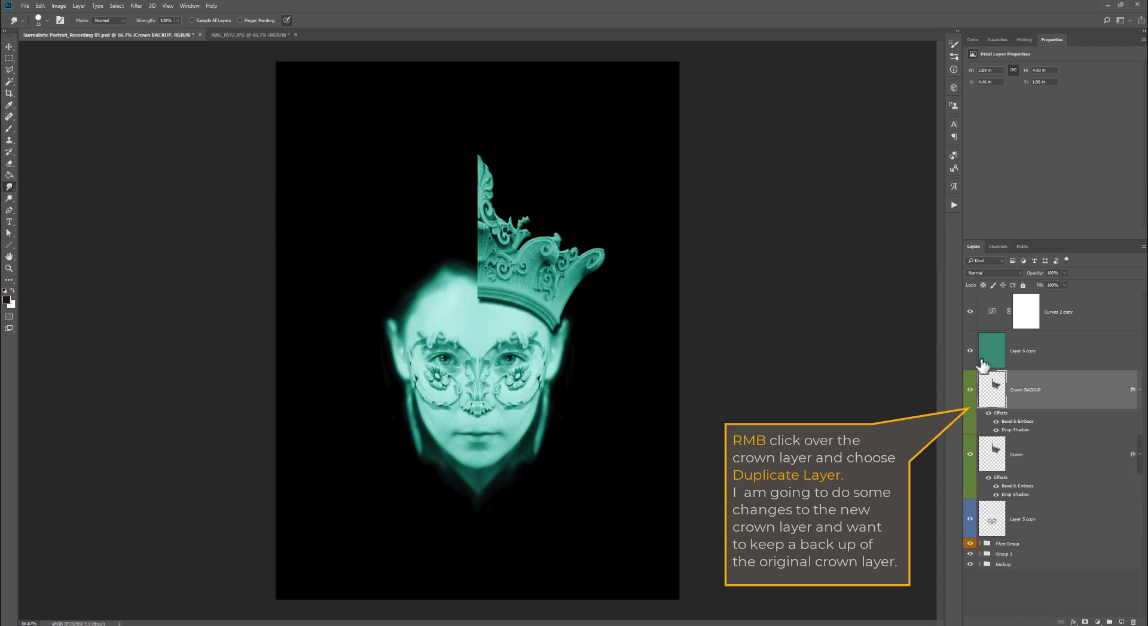
- Move the Crown BACKUP layer below Crown and hide it
drag(1029, 392, 1026, 456)
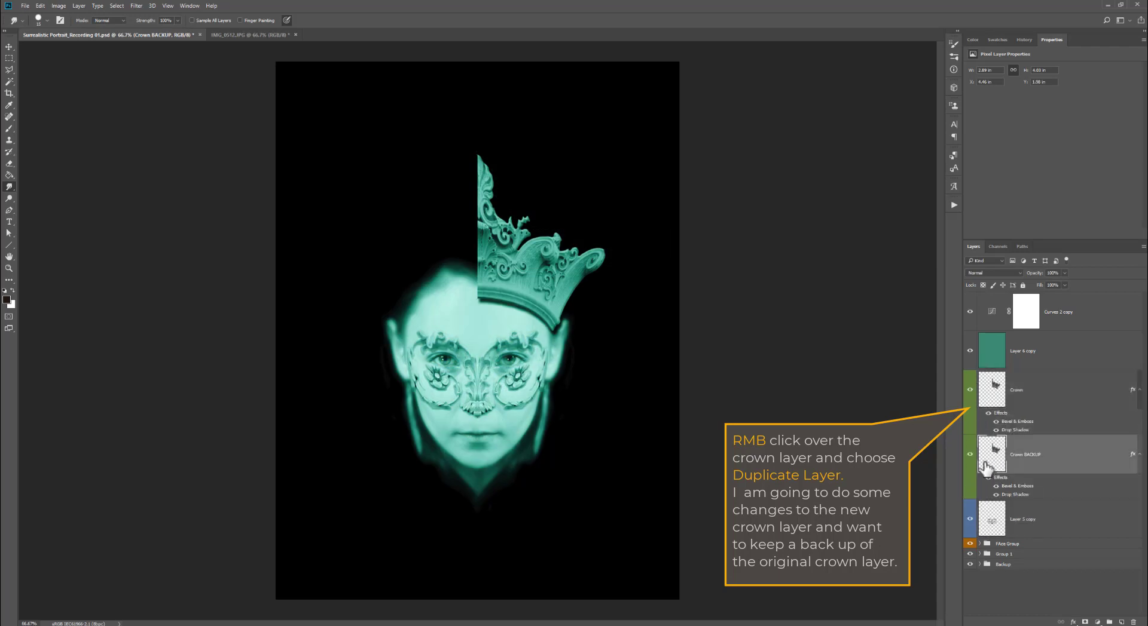
click(970, 455)
- Select the Crown layer and clip the green color layer and the curves layer to it
click(1048, 383)
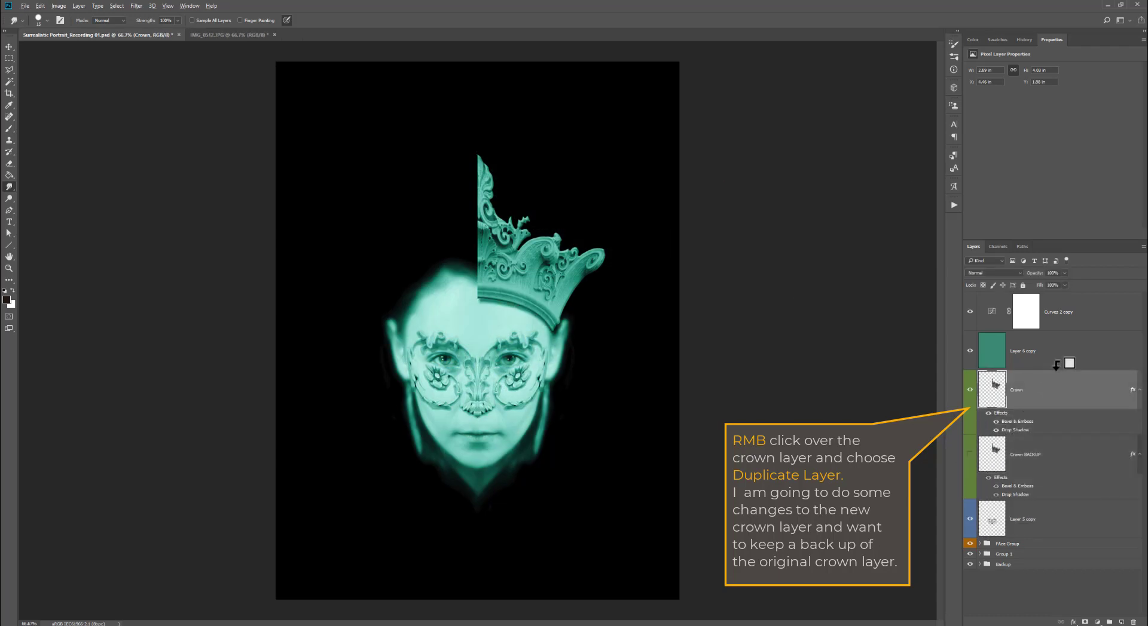
alt+click(1066, 370)
alt+click(1069, 327)
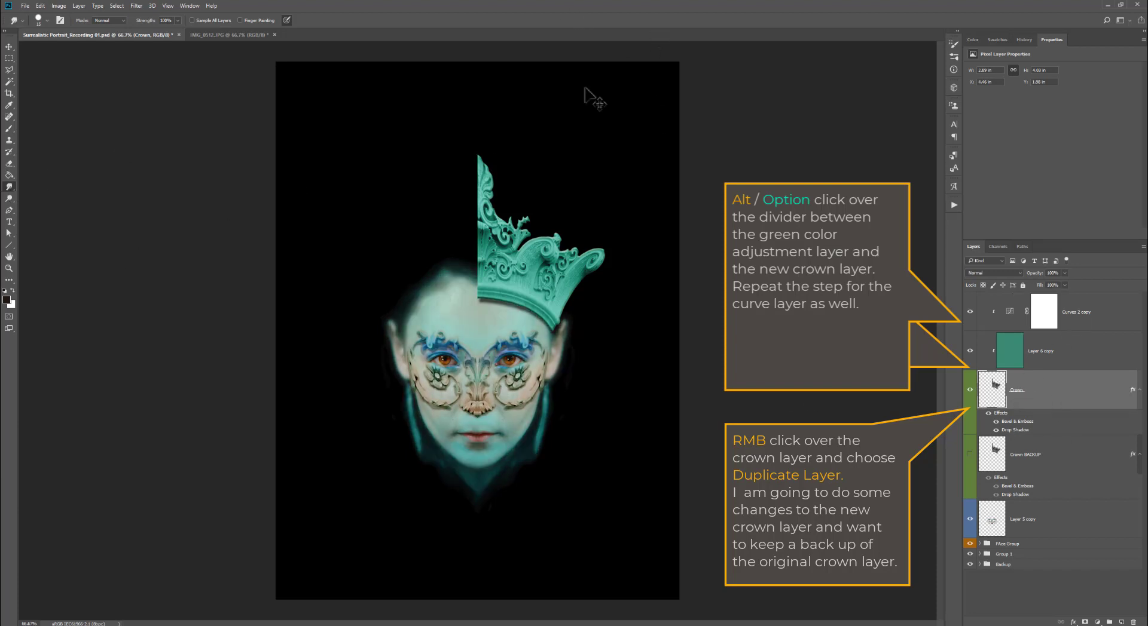
- With the Smudge tool at 100% strength, pull thin tendrils upward and outward from the crown's edges
scroll(546, 194, up, 1)
scroll(552, 239, up, 2)
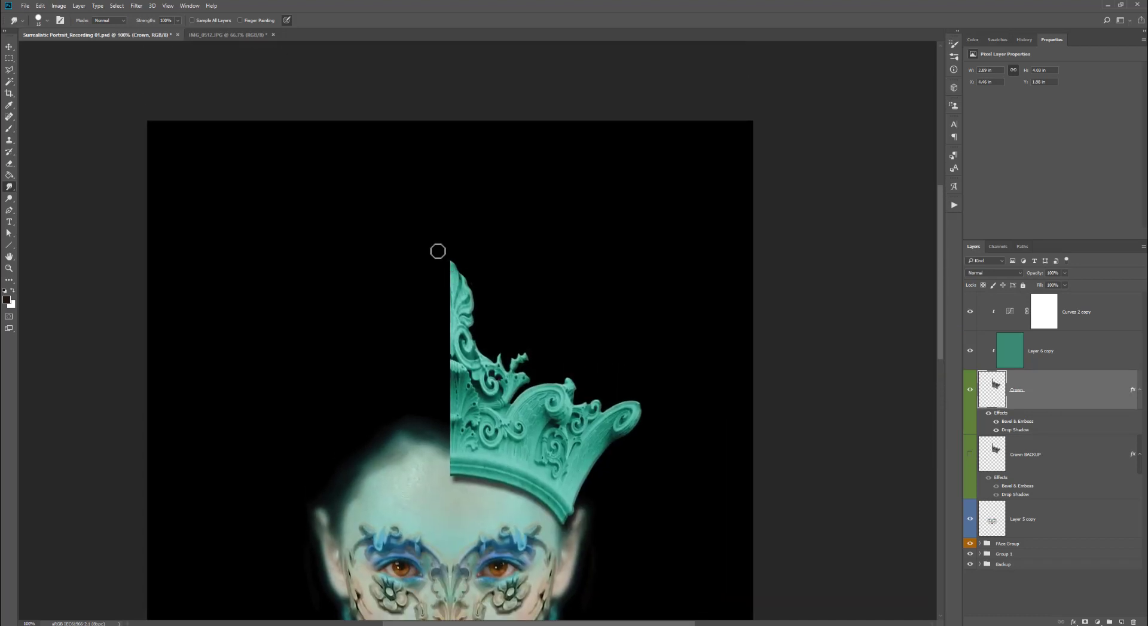
drag(469, 281, 459, 153)
drag(480, 272, 516, 174)
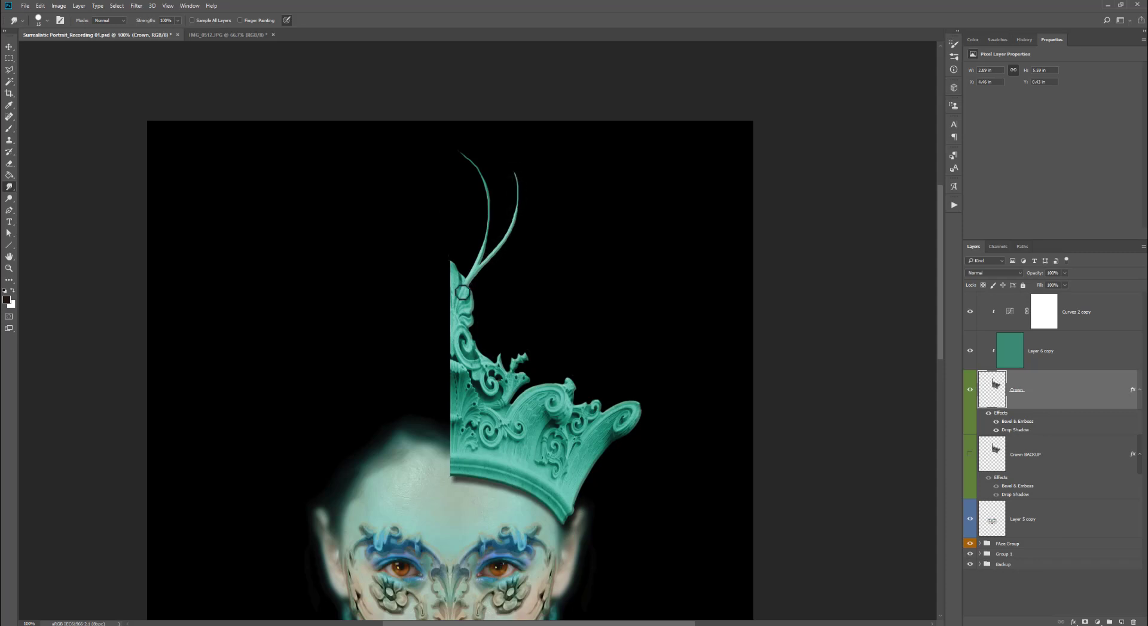
drag(468, 293, 464, 195)
key(bracketright)
mouse_move(619, 397)
mouse_down()
mouse_move(696, 254)
mouse_move(621, 341)
mouse_move(626, 299)
mouse_up()
mouse_move(574, 502)
mouse_down()
mouse_move(620, 454)
mouse_move(684, 423)
mouse_up()
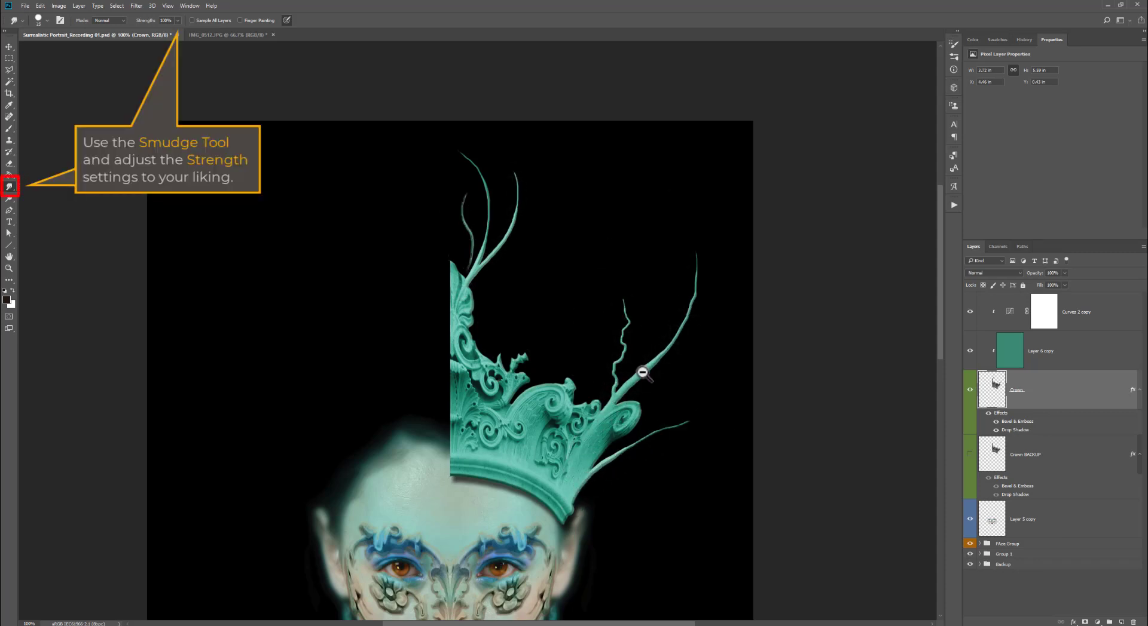
key(ctrl+minus)
mouse_move(538, 243)
mouse_down()
mouse_move(563, 187)
mouse_move(536, 174)
mouse_up()
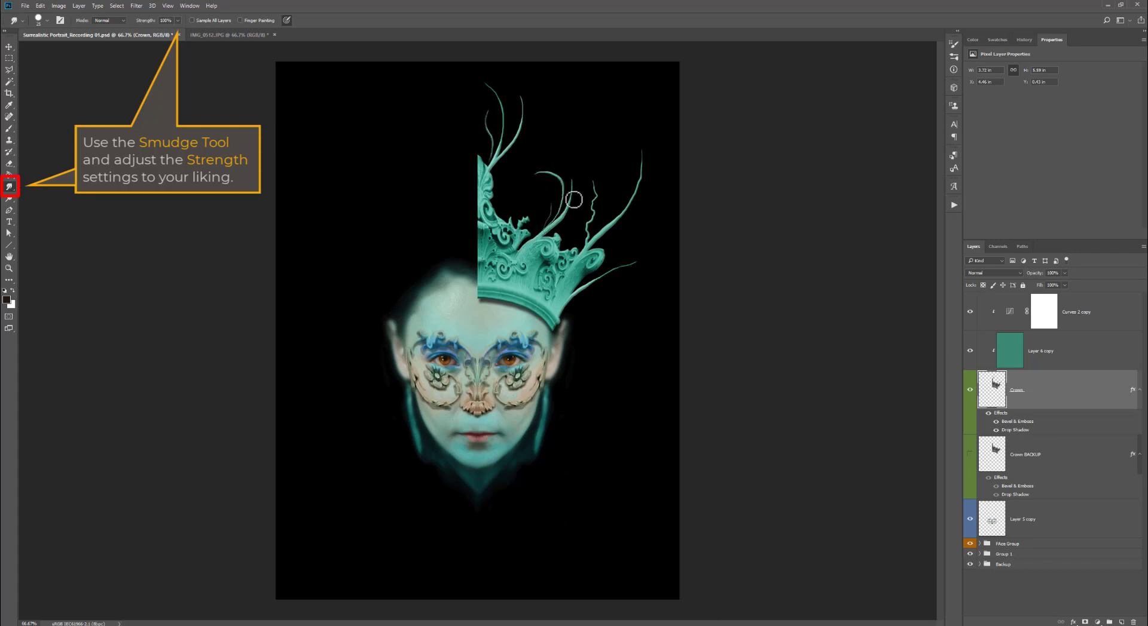
drag(561, 222, 577, 113)
mouse_move(550, 316)
mouse_down()
mouse_move(628, 338)
mouse_move(638, 305)
mouse_move(619, 421)
mouse_up()
mouse_move(536, 241)
mouse_down()
mouse_move(545, 202)
mouse_move(521, 188)
mouse_up()
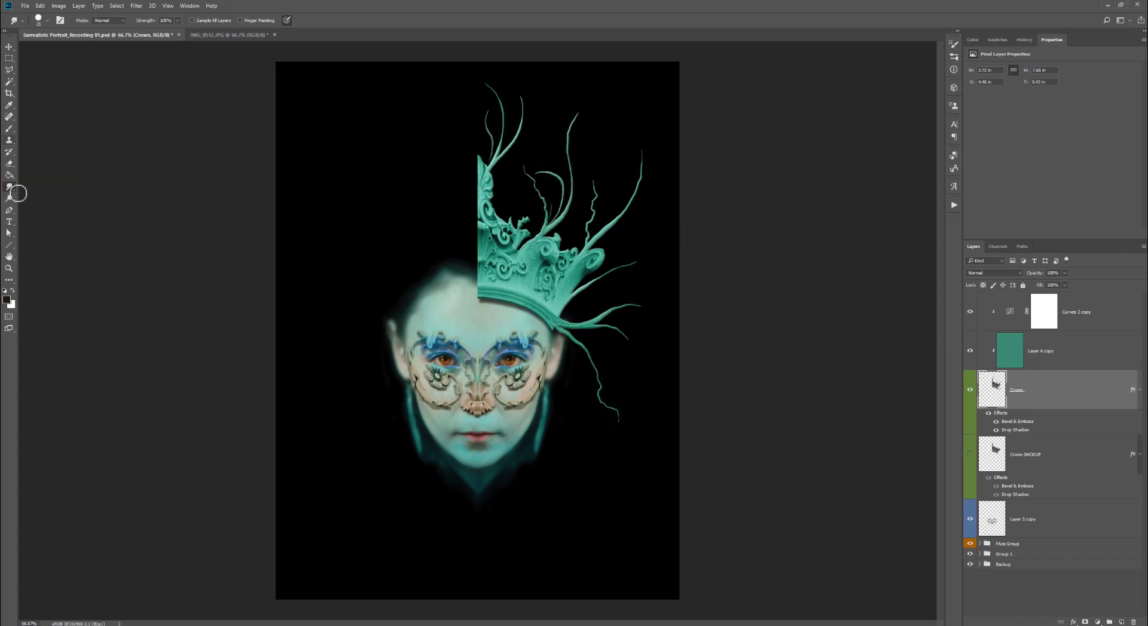
- Switch to the Eraser at about 15% opacity and lightly erase parts of the crown tendrils
click(14, 162)
drag(149, 30, 144, 30)
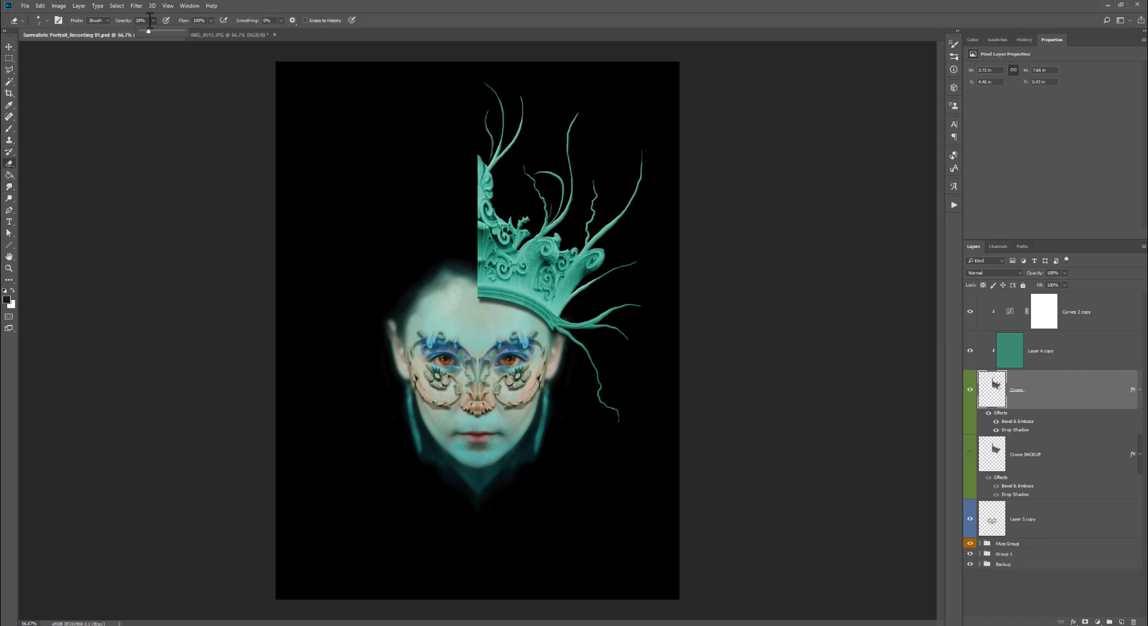
click(47, 20)
click(567, 246)
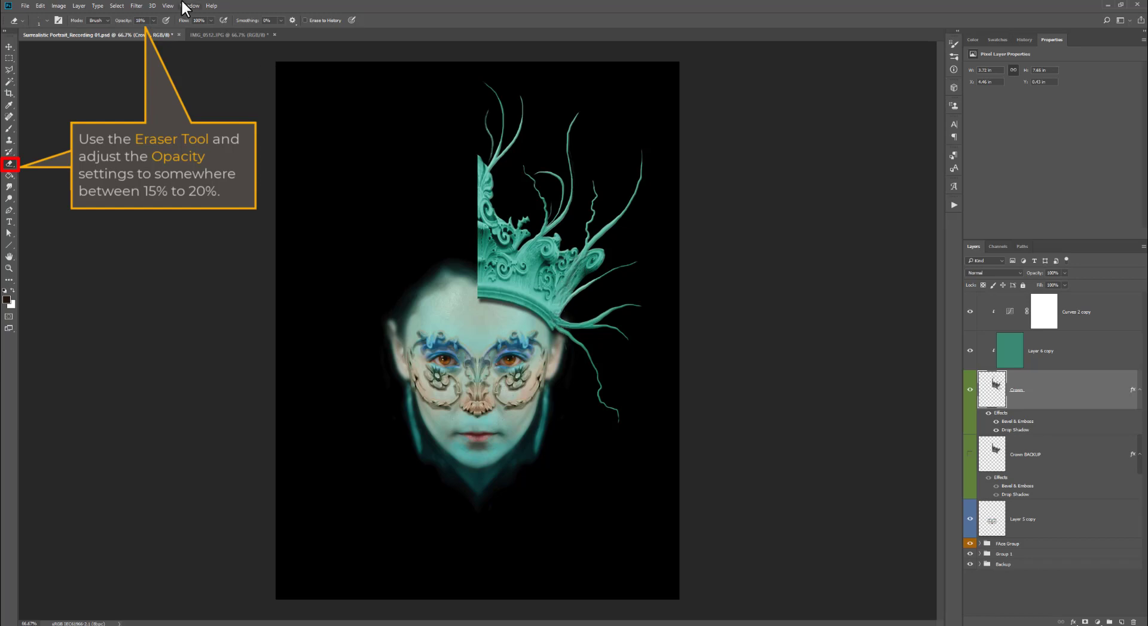
click(555, 328)
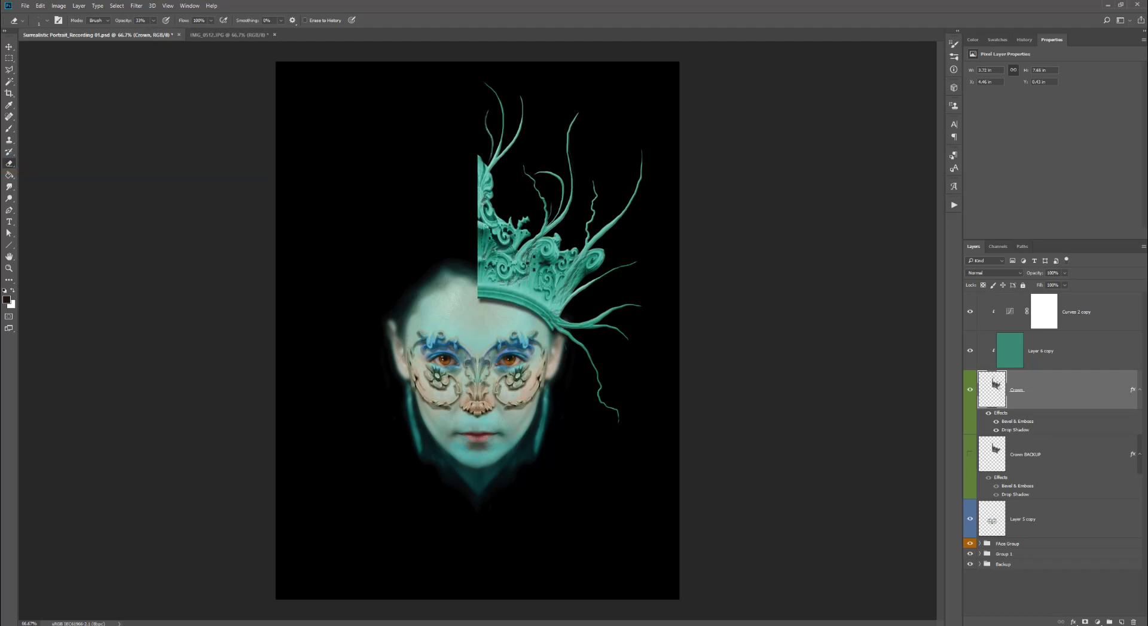
- Smudge many more tendrils out of the crown, including long strands trailing down beside the face
click(9, 187)
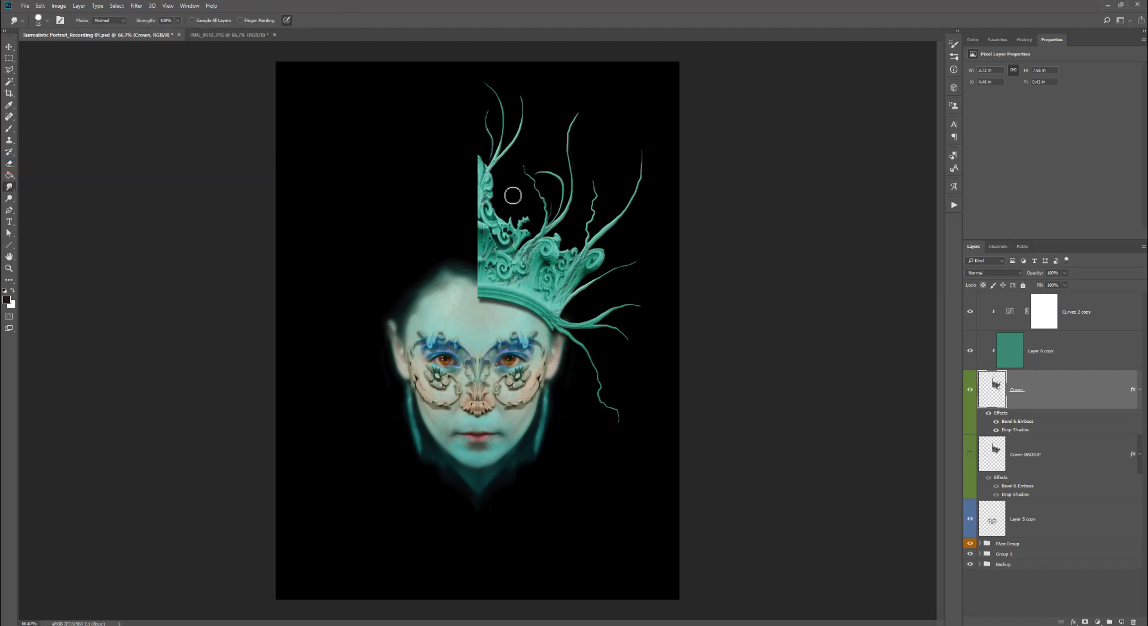
mouse_move(531, 224)
mouse_down()
mouse_move(546, 107)
mouse_move(505, 172)
mouse_up()
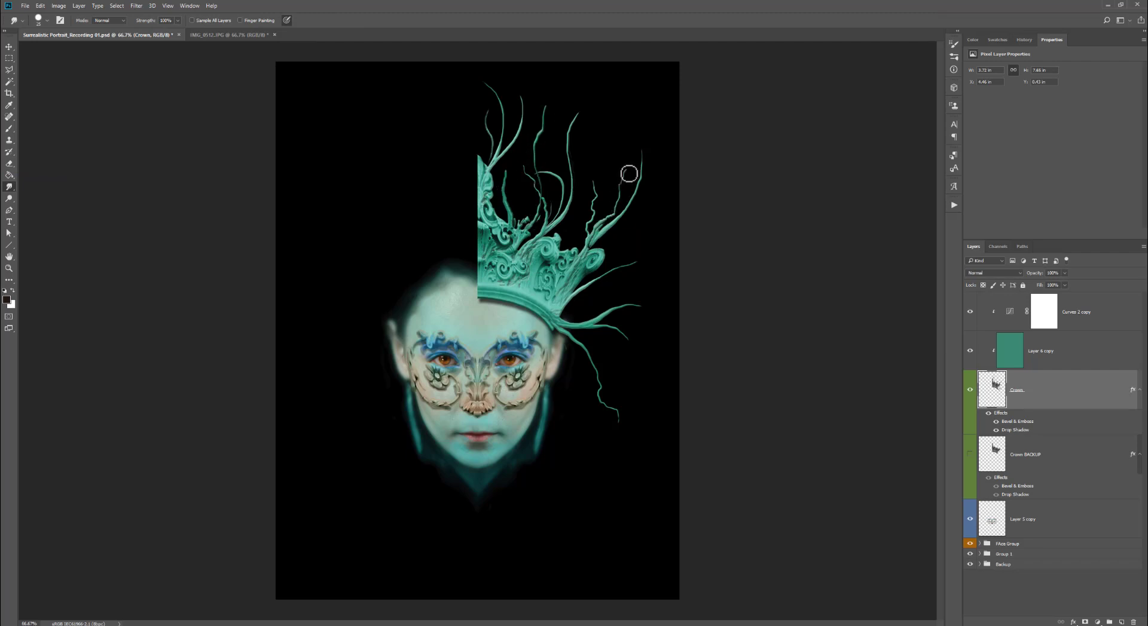
drag(598, 245, 664, 195)
mouse_move(559, 240)
mouse_down()
mouse_move(590, 173)
mouse_move(610, 77)
mouse_up()
mouse_move(569, 203)
mouse_down()
mouse_move(559, 160)
mouse_move(526, 122)
mouse_up()
mouse_move(555, 326)
mouse_down()
mouse_move(574, 360)
mouse_move(587, 461)
mouse_move(574, 409)
mouse_move(600, 302)
mouse_move(621, 286)
mouse_up()
mouse_move(549, 240)
mouse_down()
mouse_move(565, 187)
mouse_move(533, 91)
mouse_up()
mouse_move(541, 129)
mouse_down()
mouse_move(552, 227)
mouse_move(525, 261)
mouse_move(505, 74)
mouse_up()
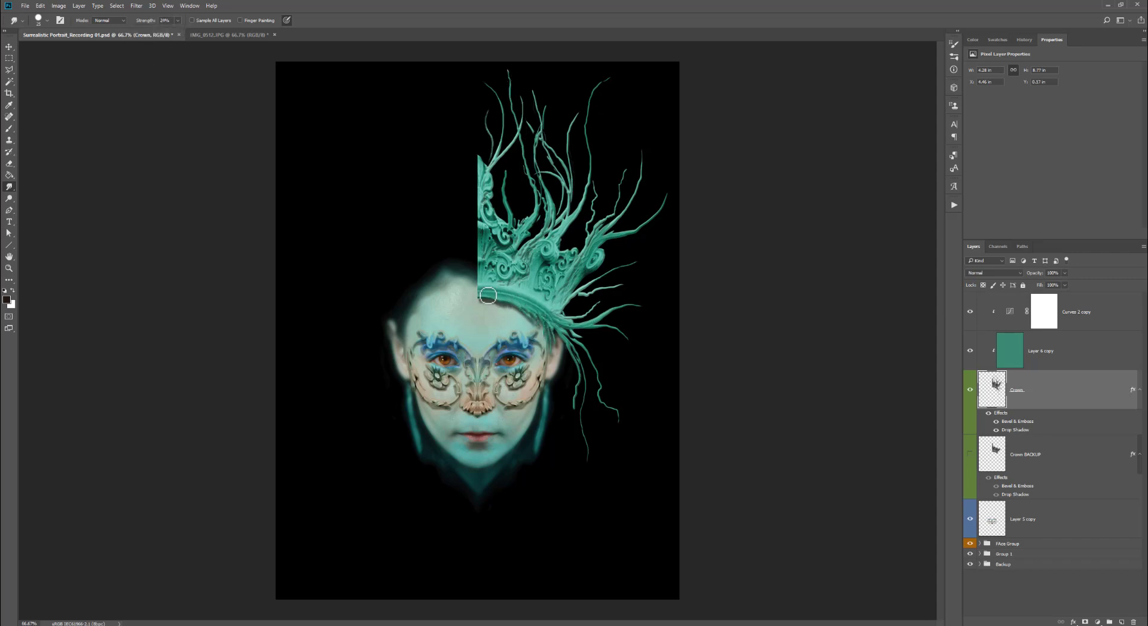
drag(501, 225, 500, 182)
key(9)
key(3)
drag(600, 246, 629, 242)
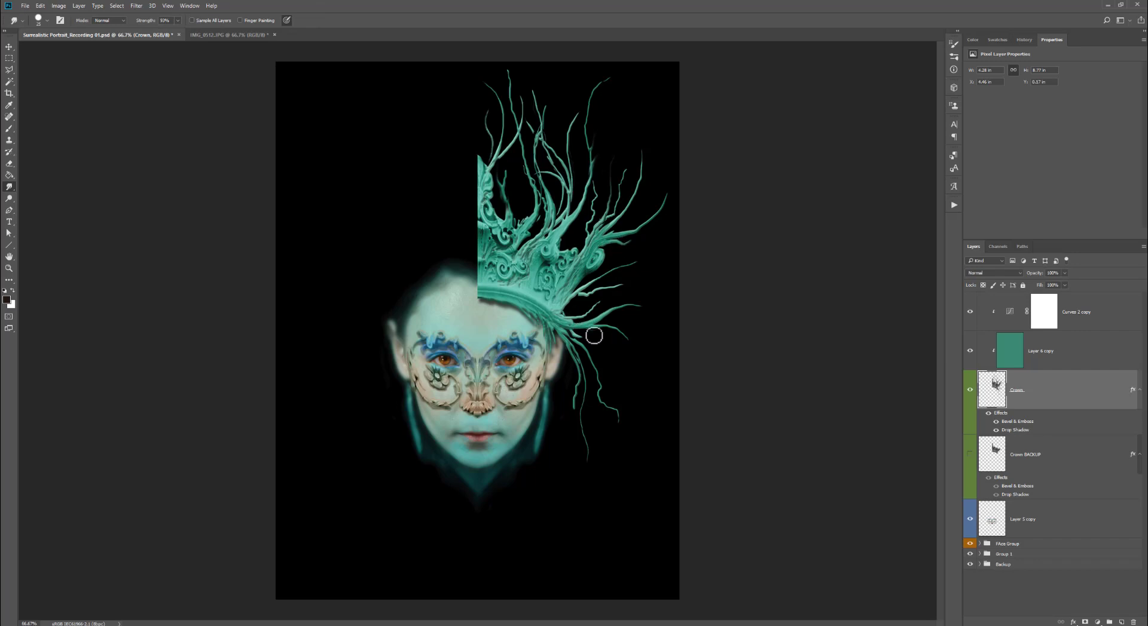
drag(605, 330, 661, 395)
mouse_move(611, 343)
mouse_down()
mouse_move(640, 404)
mouse_move(671, 347)
mouse_move(650, 276)
mouse_up()
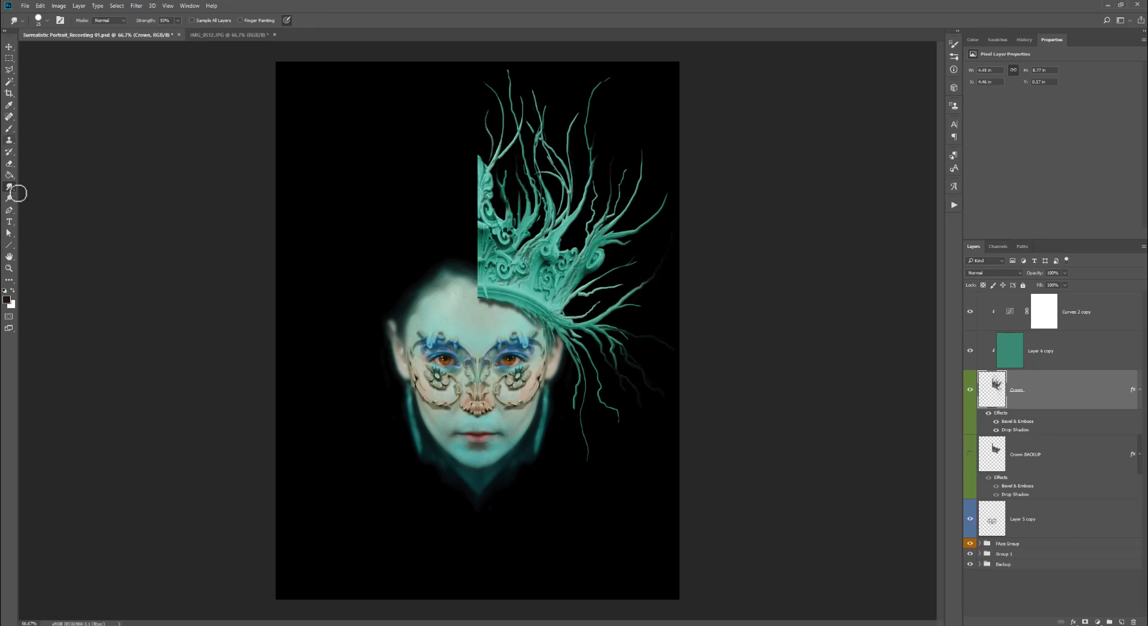
- Load the crown's pixels as a selection, duplicate them to the left, and flip the copy horizontally
key(e)
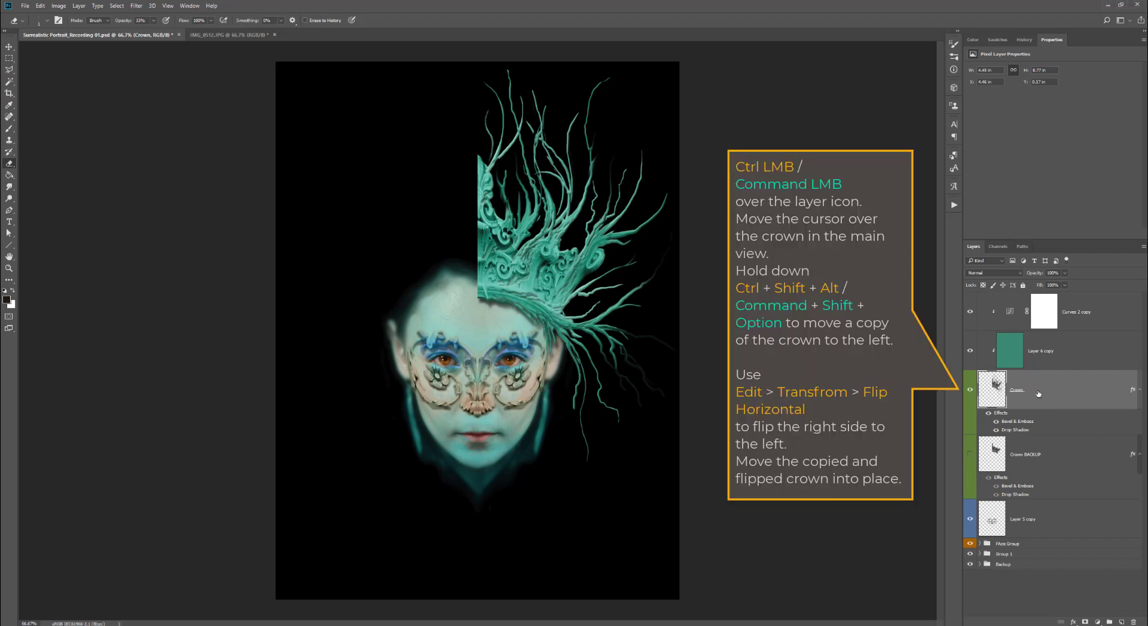
ctrl+click(994, 393)
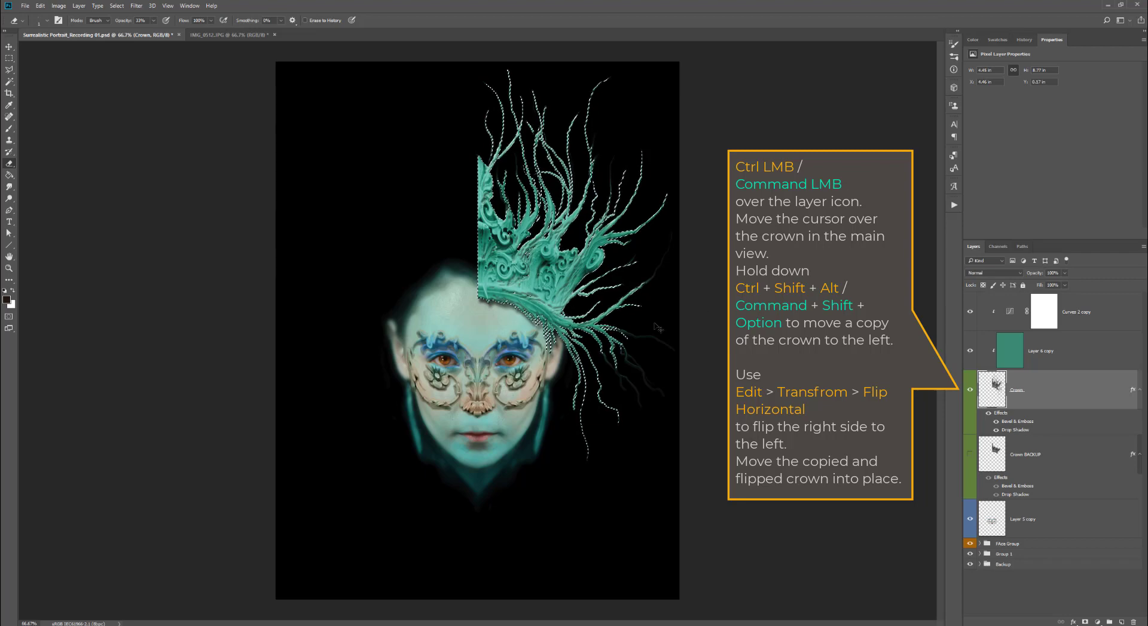
drag(517, 281, 324, 281)
click(40, 6)
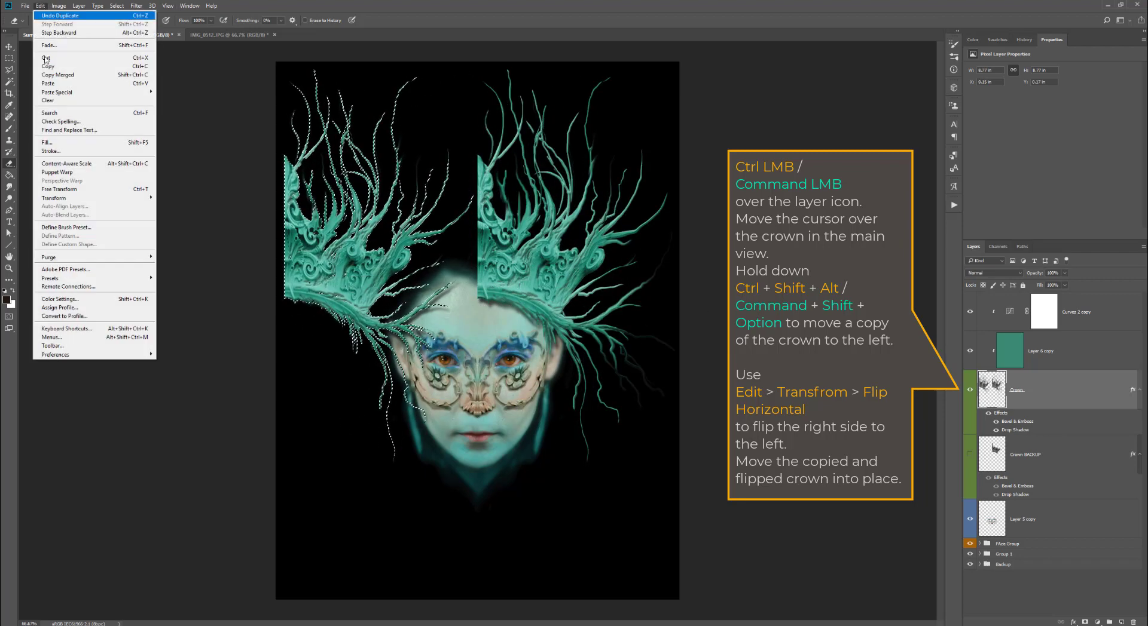
mouse_move(140, 198)
click(177, 294)
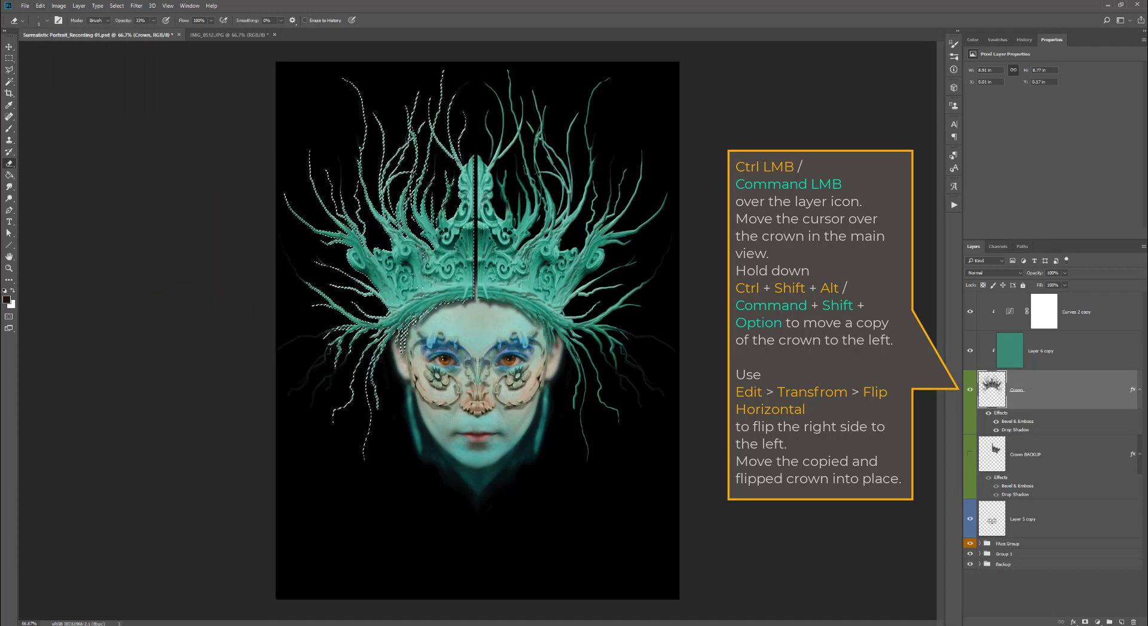
- Deselect and nudge the crown three steps right to close the center seam
key(ctrl+d)
key(Right)
key(Right)
key(Right)
key(Right)
key(Right)
key(Right)
key(Right)
key(Right)
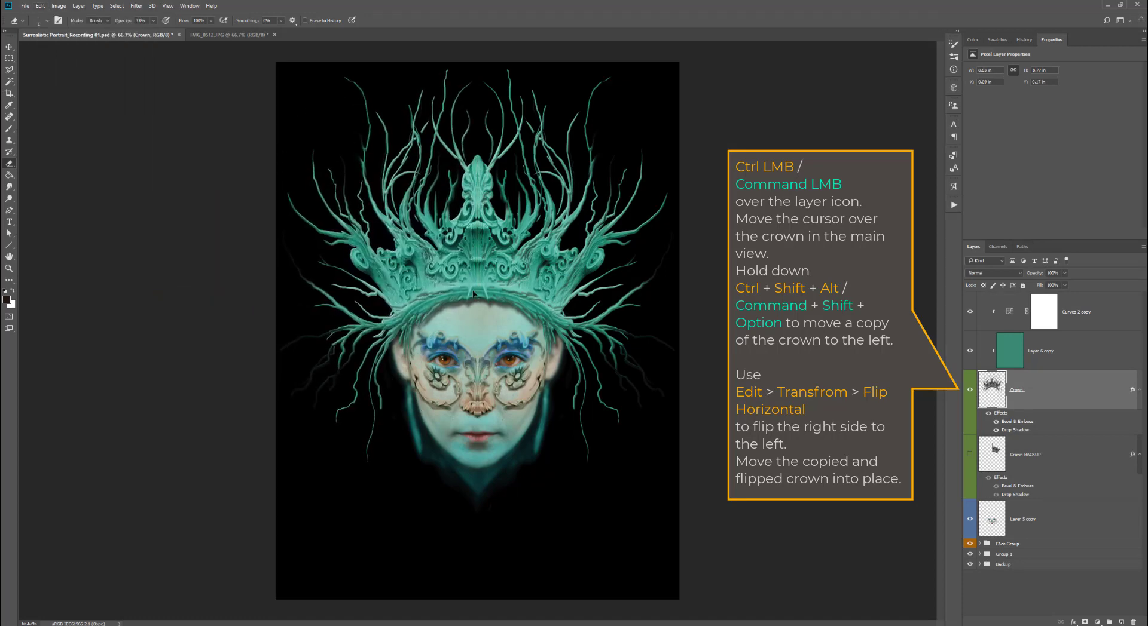
- Smudge additional tendrils on both sides of the mirrored crown, extending strands around the ears and face
key(r)
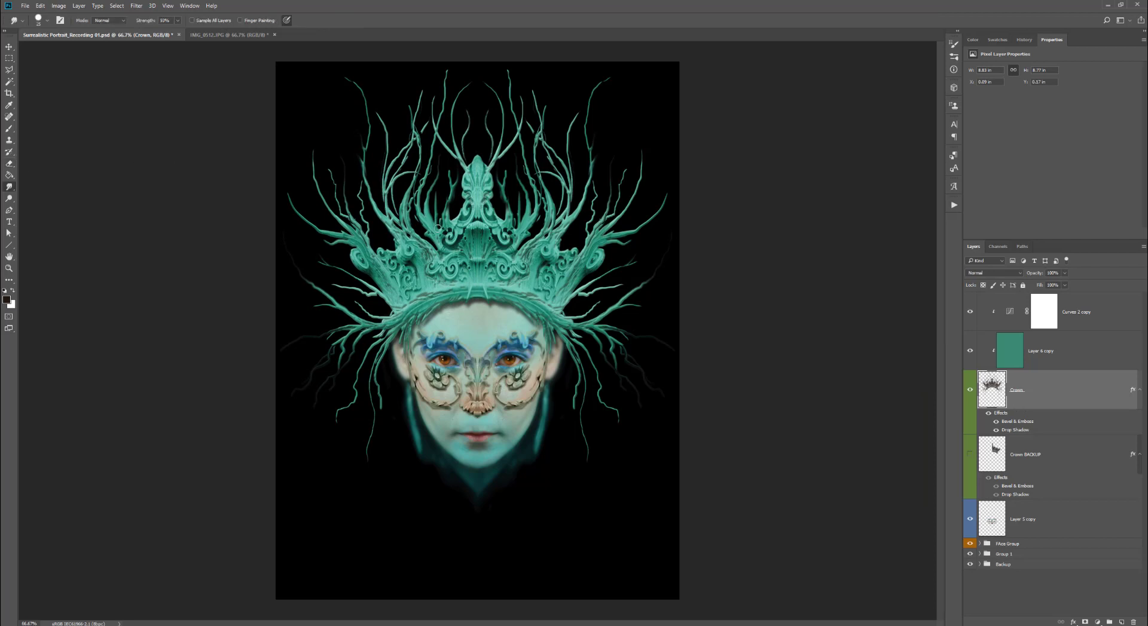
drag(391, 231, 354, 179)
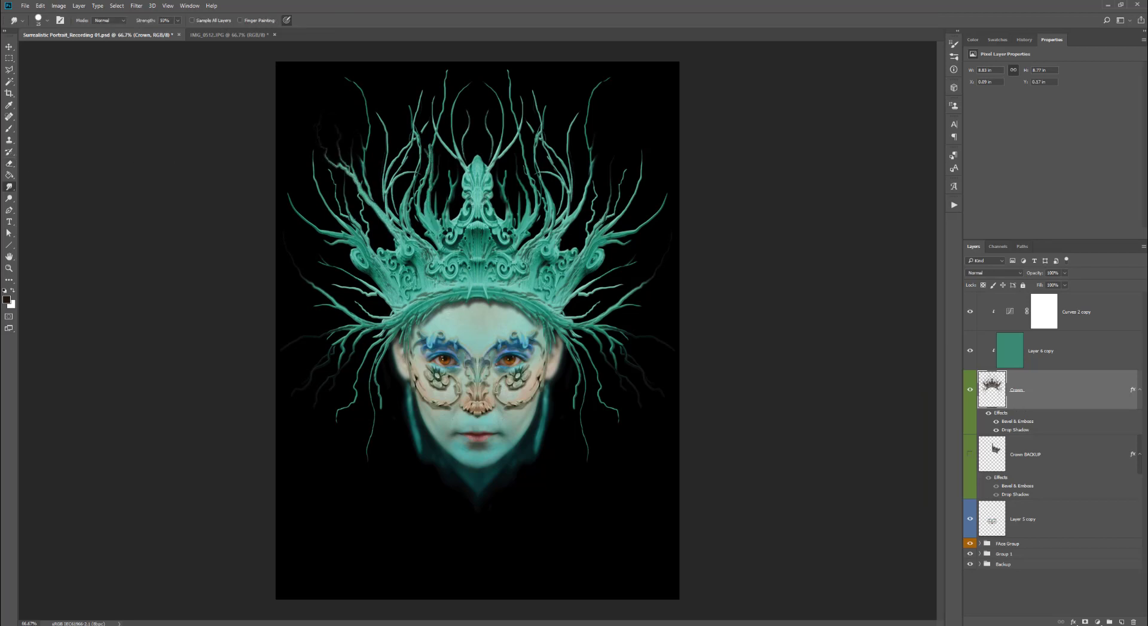
drag(343, 236, 301, 259)
drag(597, 318, 642, 314)
mouse_move(608, 326)
mouse_down()
mouse_move(648, 323)
mouse_move(664, 352)
mouse_up()
drag(611, 316, 647, 361)
mouse_move(641, 317)
mouse_down()
mouse_move(645, 389)
mouse_move(643, 381)
mouse_up()
drag(626, 272, 641, 242)
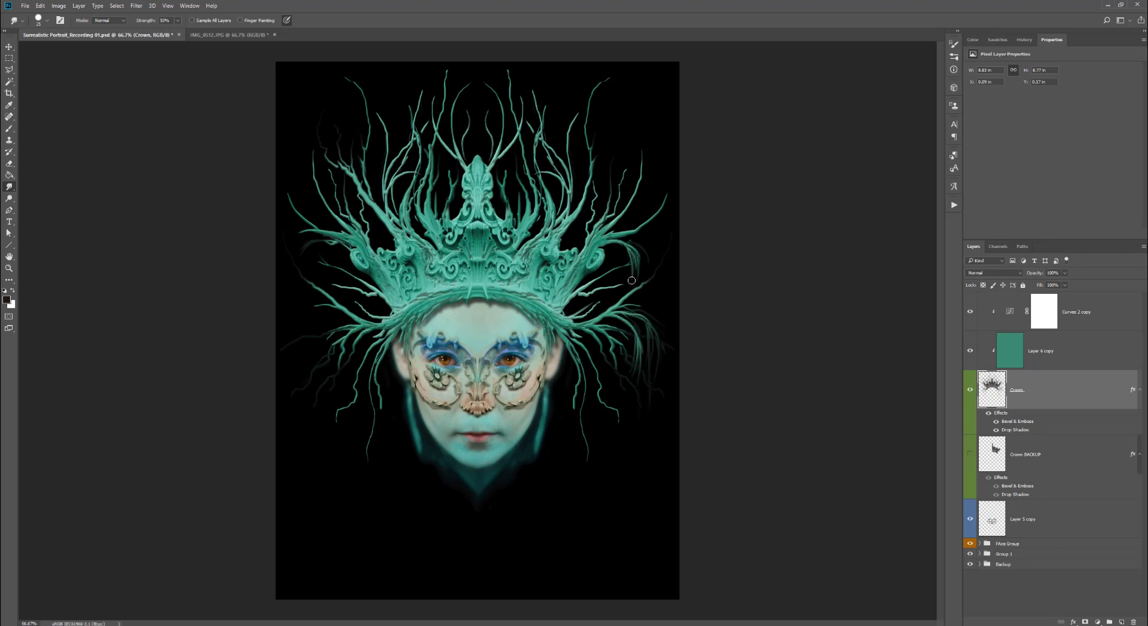
drag(602, 404, 616, 430)
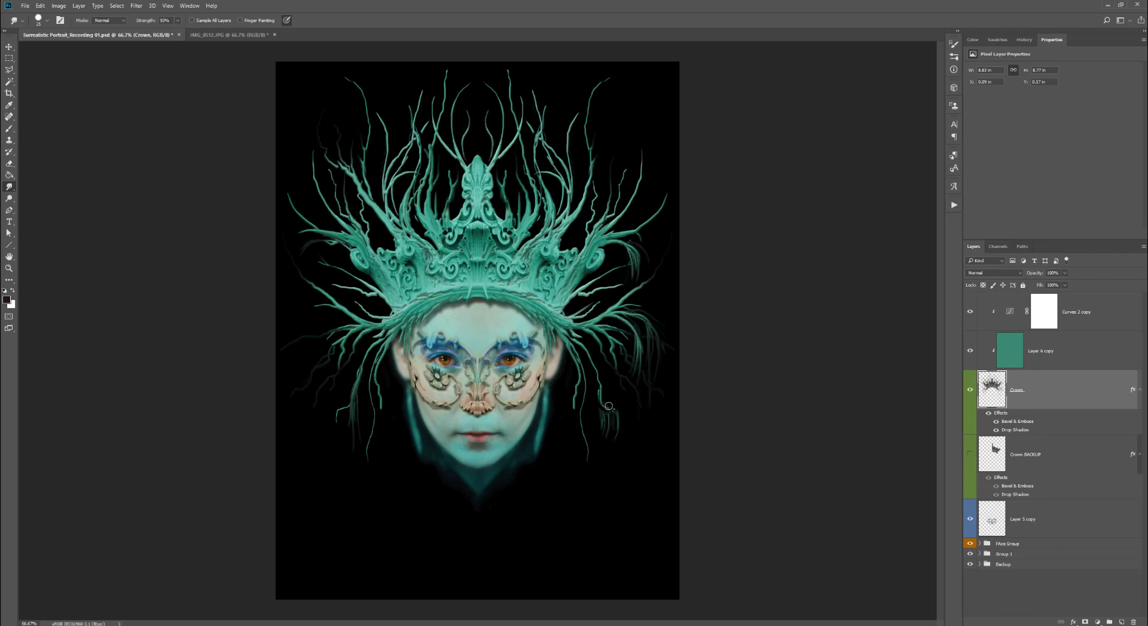
drag(590, 331, 601, 400)
drag(337, 309, 327, 332)
drag(330, 306, 315, 352)
drag(327, 308, 323, 357)
drag(335, 328, 334, 351)
mouse_move(364, 294)
mouse_down()
mouse_move(361, 321)
mouse_move(310, 339)
mouse_up()
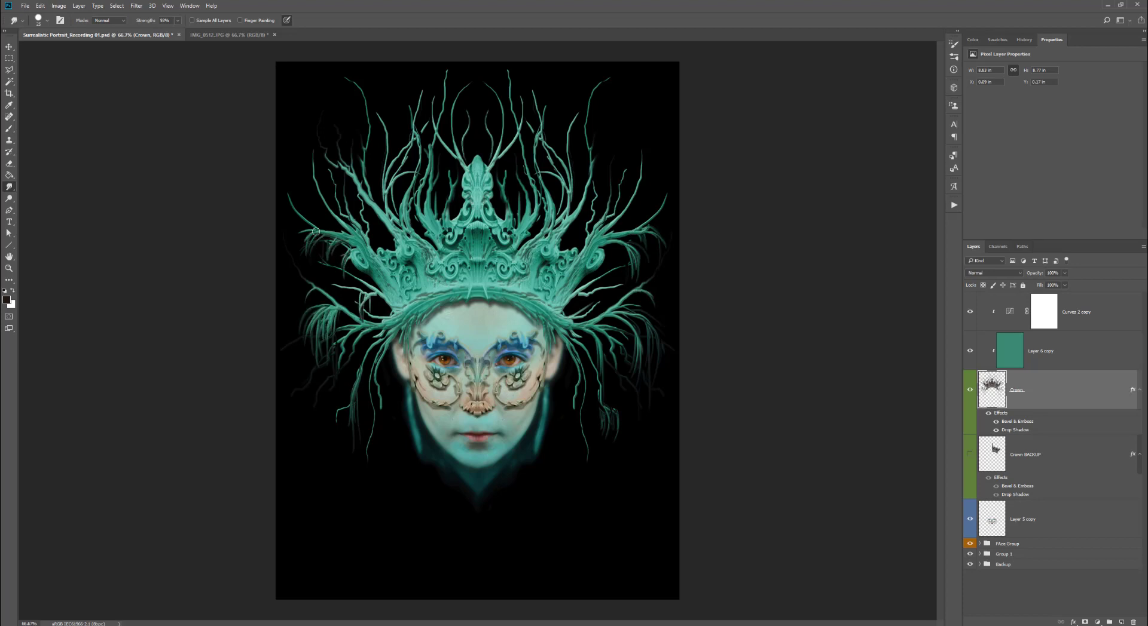
- Smudge a few more tendrils down from the crown's sides beside the face
drag(315, 231, 303, 266)
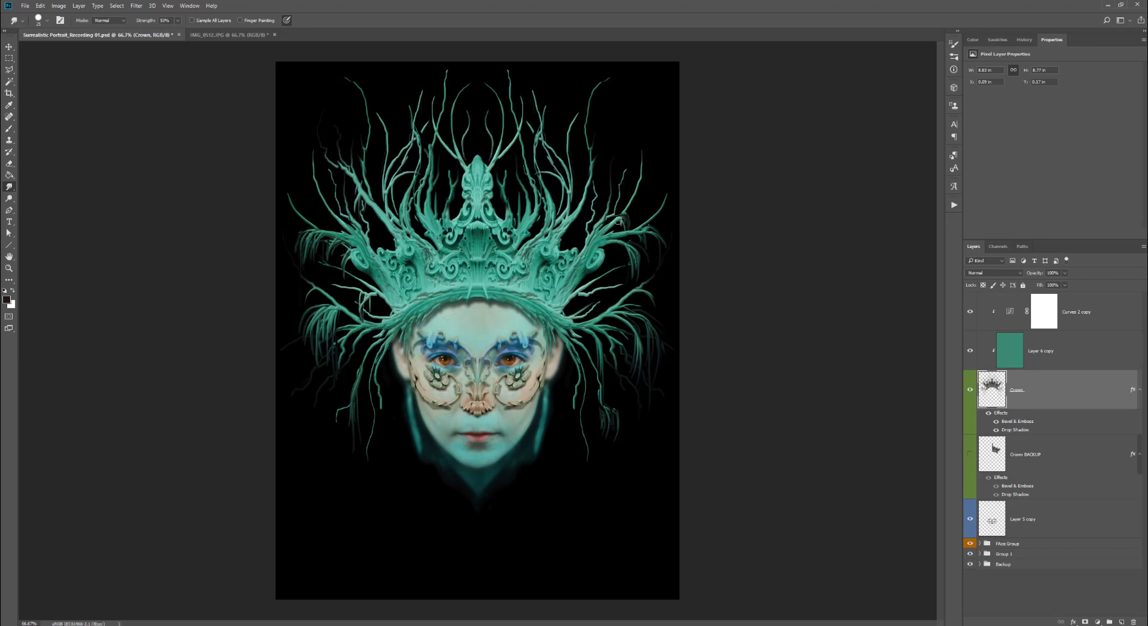
drag(617, 246, 626, 315)
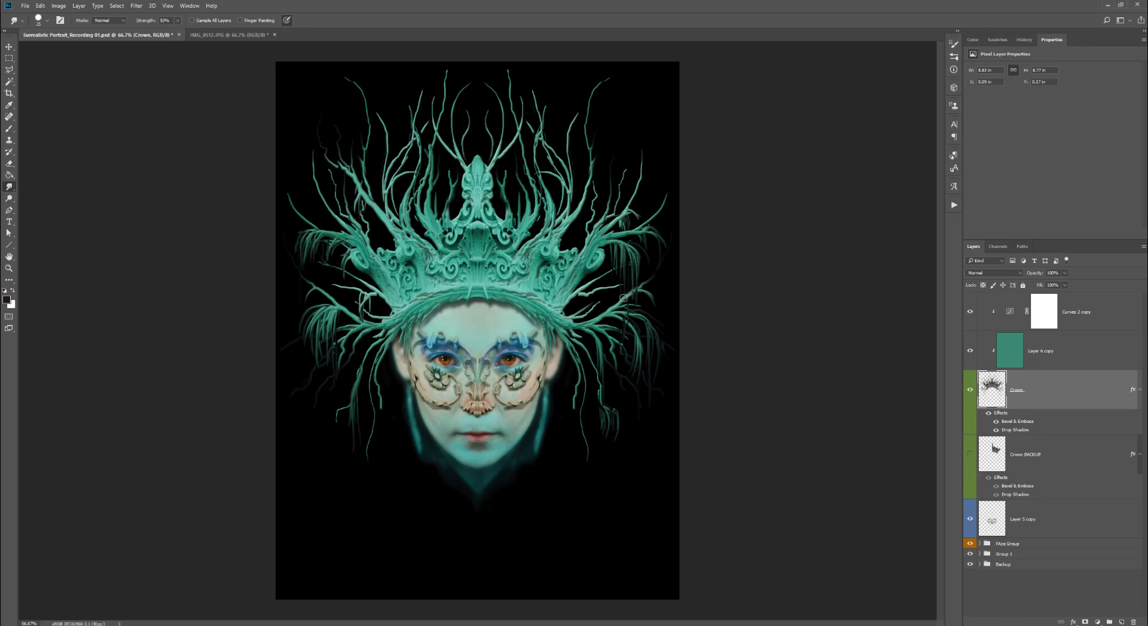
drag(574, 357, 579, 422)
drag(590, 331, 595, 360)
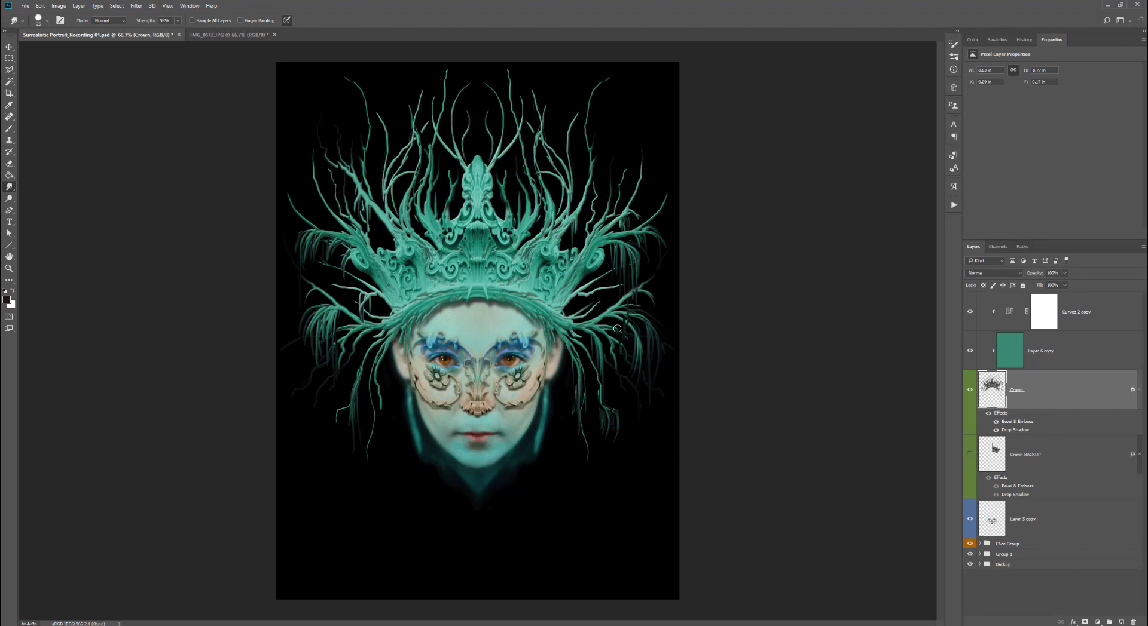
key(e)
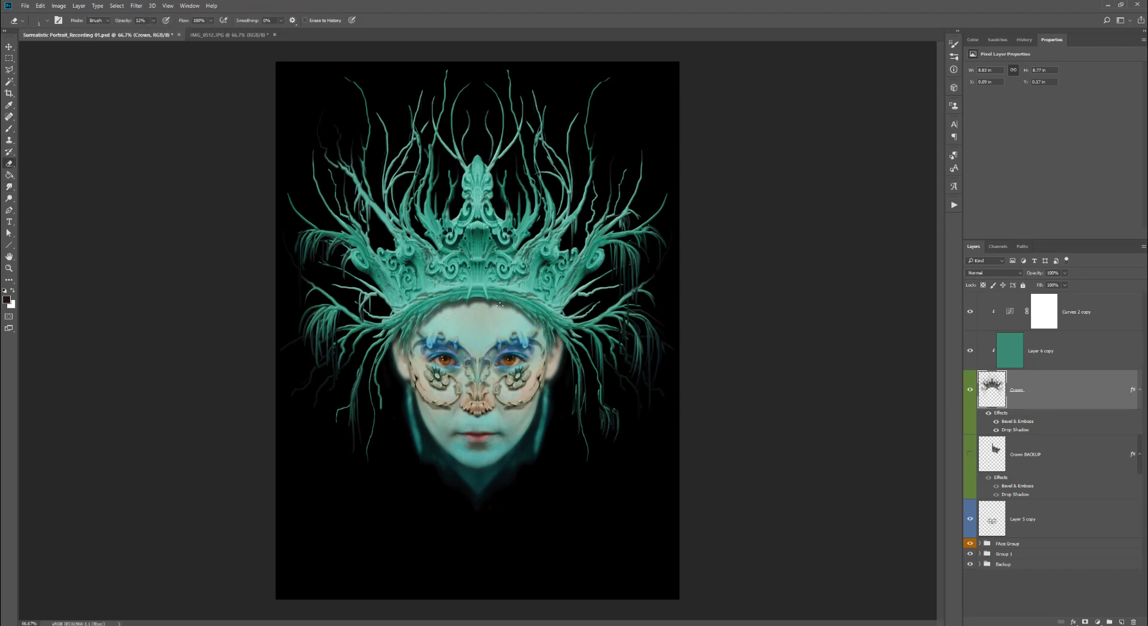
scroll(398, 297, up, 4)
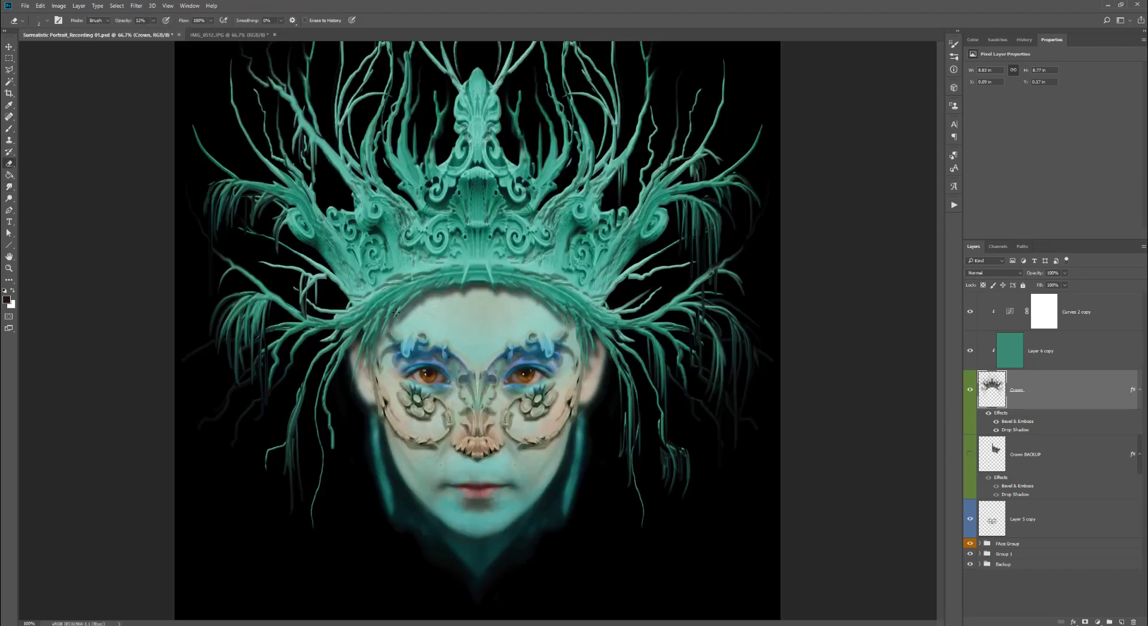
scroll(398, 298, down, 4)
key(])
key(])
key(])
key(])
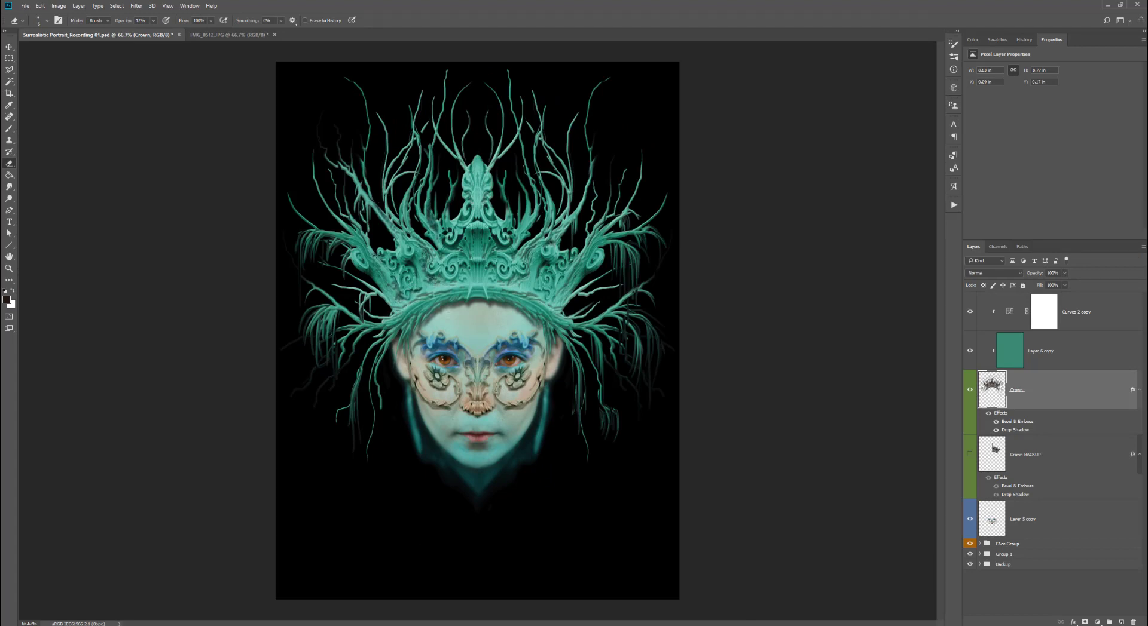
- Smudge many thin tendrils from the crown's lower edge down over the temples and beside the face on both sides
click(9, 187)
mouse_move(599, 400)
mouse_down()
mouse_move(599, 443)
mouse_move(608, 413)
mouse_move(614, 462)
mouse_up()
drag(581, 380, 581, 454)
mouse_move(584, 354)
mouse_down()
mouse_move(593, 390)
mouse_move(616, 406)
mouse_up()
drag(552, 323, 553, 376)
drag(541, 325, 545, 363)
drag(414, 328, 399, 374)
drag(383, 353, 378, 433)
drag(368, 447, 356, 472)
drag(349, 406, 327, 441)
drag(377, 343, 332, 434)
drag(343, 412, 322, 458)
drag(387, 338, 366, 403)
mouse_move(372, 347)
mouse_down()
mouse_move(330, 406)
mouse_move(353, 384)
mouse_up()
mouse_move(399, 341)
mouse_down()
mouse_move(379, 381)
mouse_move(395, 359)
mouse_up()
drag(406, 358, 402, 386)
drag(407, 323, 394, 382)
drag(559, 351, 550, 395)
drag(527, 313, 535, 363)
drag(530, 326, 540, 394)
mouse_move(431, 308)
mouse_down()
mouse_move(416, 366)
mouse_move(406, 338)
mouse_up()
drag(411, 317, 405, 375)
drag(565, 340, 578, 487)
drag(597, 369, 599, 463)
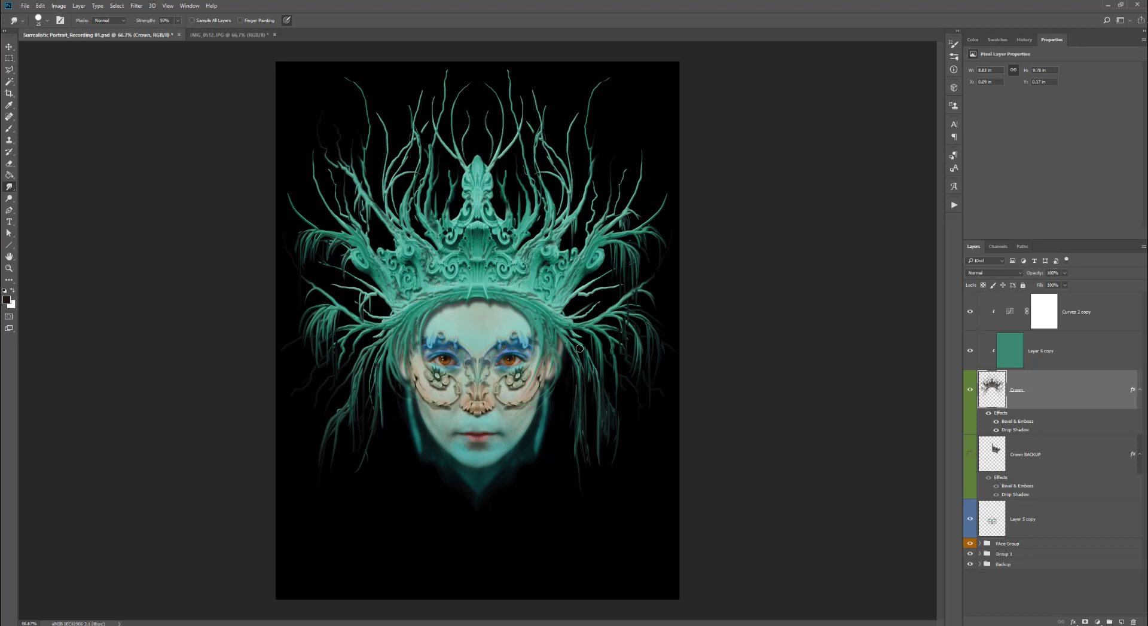
mouse_move(561, 323)
mouse_down()
mouse_move(597, 403)
mouse_move(615, 382)
mouse_up()
drag(388, 328, 358, 364)
drag(400, 328, 395, 354)
drag(399, 308, 367, 341)
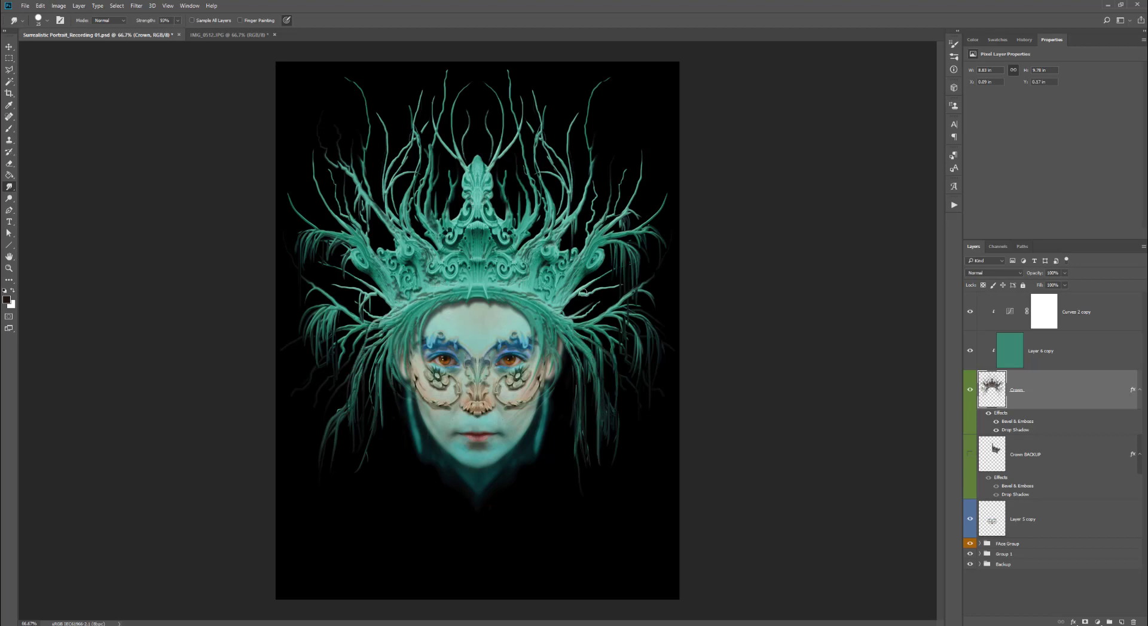
- Smudge tendrils sideways and upward from the crown's outer branches and a few down over the forehead
drag(566, 309, 611, 292)
drag(384, 294, 321, 309)
mouse_move(359, 293)
mouse_down()
mouse_move(330, 295)
mouse_move(313, 263)
mouse_up()
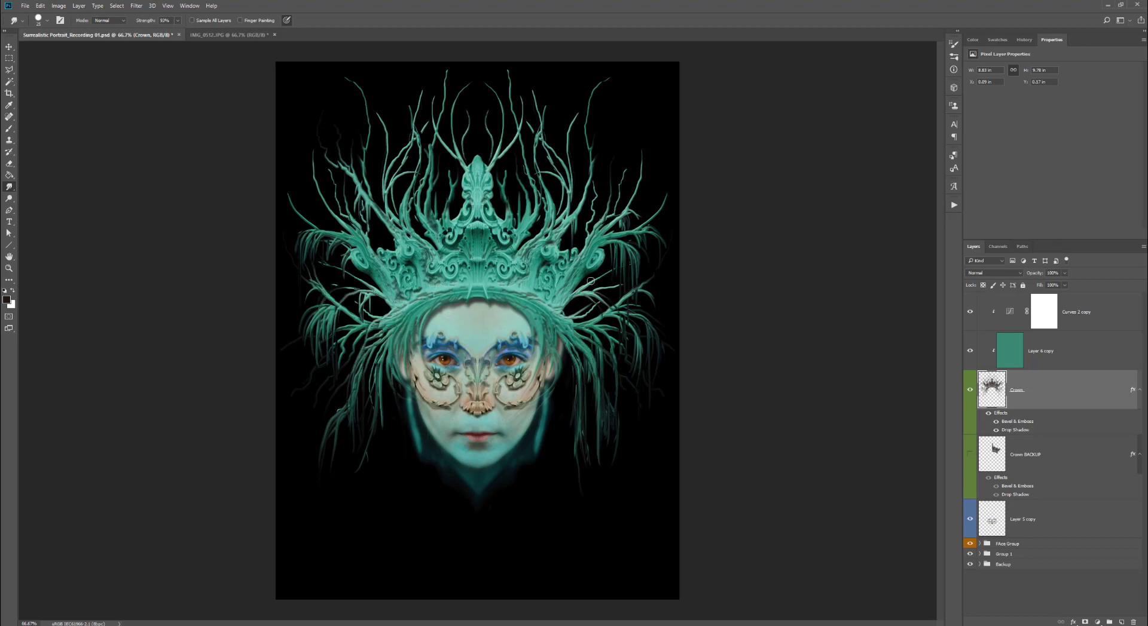
drag(591, 281, 628, 242)
drag(583, 291, 621, 278)
drag(428, 223, 420, 193)
mouse_move(358, 184)
mouse_down()
mouse_move(355, 151)
mouse_move(316, 112)
mouse_up()
drag(349, 172, 322, 118)
drag(627, 210, 612, 118)
mouse_move(636, 197)
mouse_down()
mouse_move(606, 229)
mouse_move(639, 172)
mouse_move(616, 147)
mouse_up()
drag(588, 195, 575, 159)
mouse_move(482, 285)
mouse_down()
mouse_move(522, 327)
mouse_move(460, 330)
mouse_move(470, 343)
mouse_up()
mouse_move(478, 296)
mouse_down()
mouse_move(456, 322)
mouse_move(429, 327)
mouse_up()
drag(445, 301, 438, 335)
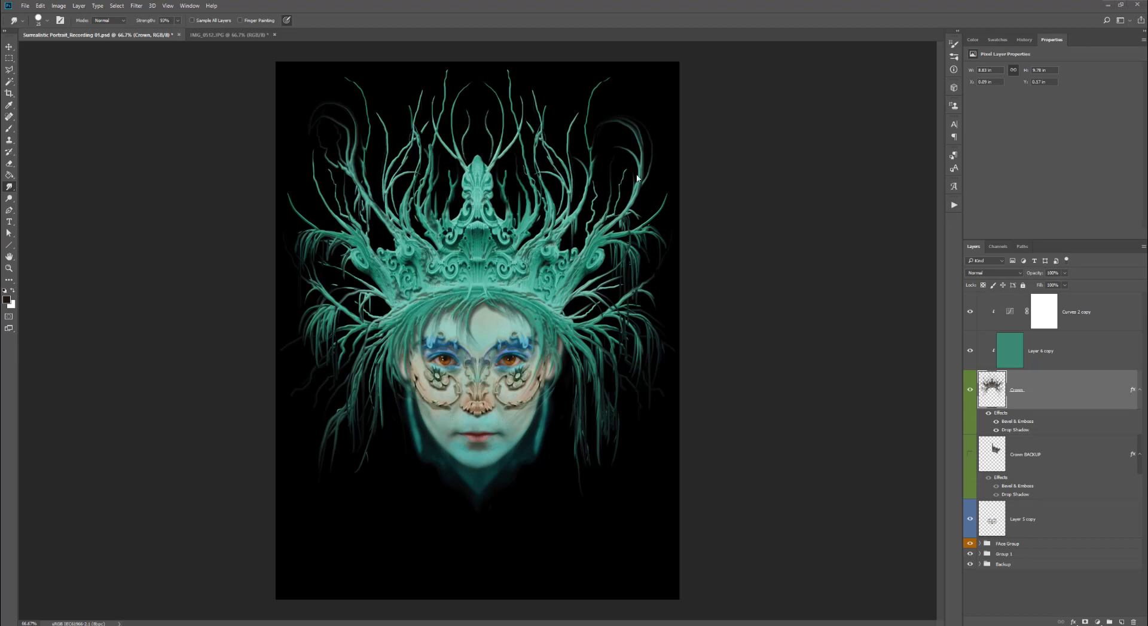
- Pull the crown's right and central upper branches upward into long strands reaching the canvas top
drag(626, 167, 604, 147)
drag(639, 191, 658, 142)
mouse_move(591, 162)
mouse_down()
mouse_move(622, 72)
mouse_move(602, 109)
mouse_move(619, 127)
mouse_up()
drag(573, 138, 613, 121)
drag(567, 168, 553, 129)
mouse_move(543, 139)
mouse_down()
mouse_move(545, 68)
mouse_move(518, 67)
mouse_up()
drag(545, 112, 545, 70)
mouse_move(507, 142)
mouse_down()
mouse_move(517, 92)
mouse_move(495, 70)
mouse_up()
drag(516, 130, 509, 62)
drag(653, 211, 663, 147)
drag(642, 232, 675, 256)
drag(626, 170, 626, 148)
drag(449, 141, 446, 63)
drag(501, 106, 465, 87)
drag(502, 126, 460, 75)
mouse_move(487, 130)
mouse_down()
mouse_move(497, 99)
mouse_move(475, 71)
mouse_up()
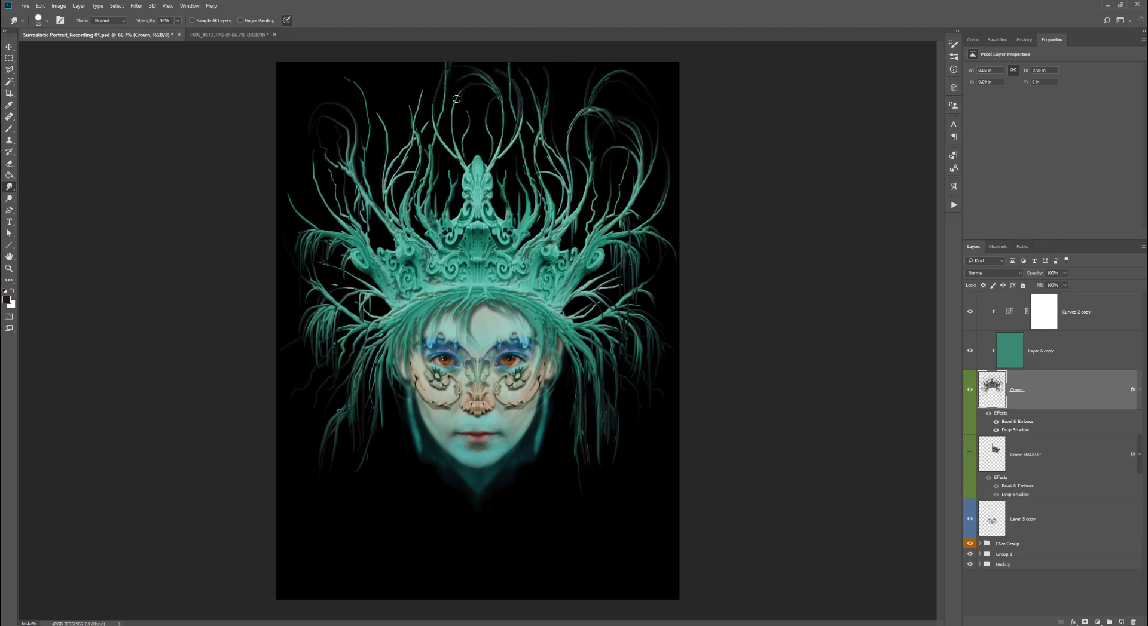
- Smudge the left and remaining upper branches upward and outward toward the canvas top and left edge
mouse_move(424, 115)
mouse_down()
mouse_move(403, 74)
mouse_move(434, 73)
mouse_up()
mouse_move(388, 127)
mouse_down()
mouse_move(362, 100)
mouse_move(327, 103)
mouse_move(318, 76)
mouse_up()
drag(364, 96, 335, 64)
mouse_move(421, 132)
mouse_down()
mouse_move(429, 91)
mouse_move(382, 83)
mouse_move(362, 59)
mouse_move(382, 80)
mouse_up()
drag(387, 141, 354, 67)
drag(346, 174, 305, 114)
mouse_move(345, 170)
mouse_down()
mouse_move(297, 108)
mouse_move(330, 119)
mouse_up()
drag(363, 161, 372, 84)
drag(372, 120, 347, 64)
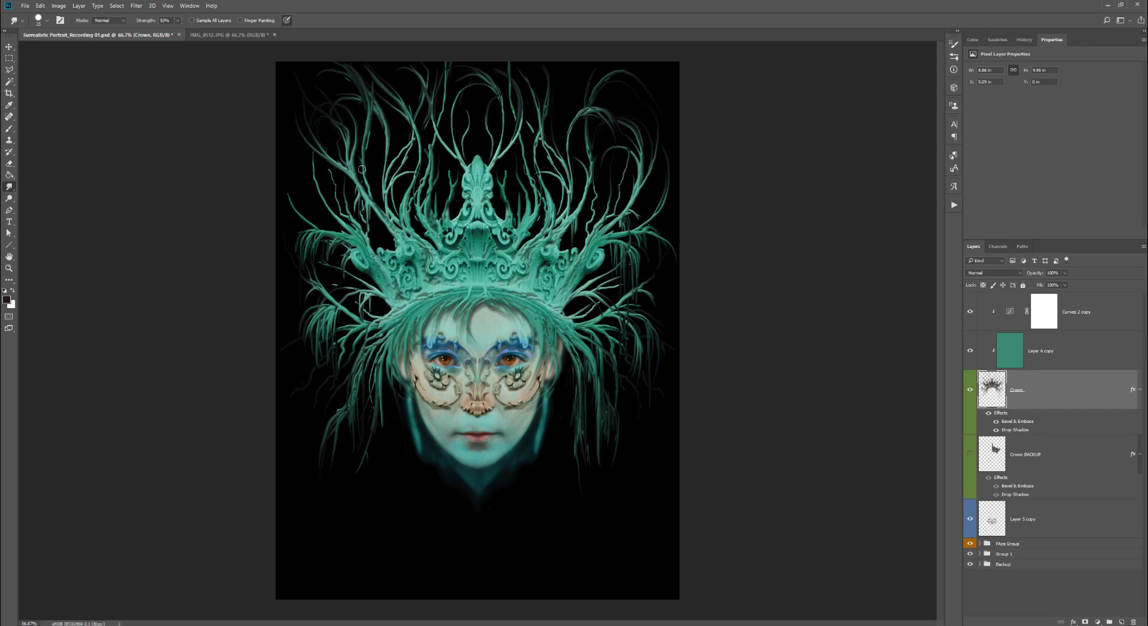
drag(361, 169, 371, 63)
drag(568, 148, 583, 85)
drag(570, 125, 611, 63)
mouse_move(538, 132)
mouse_down()
mouse_move(512, 80)
mouse_move(521, 63)
mouse_up()
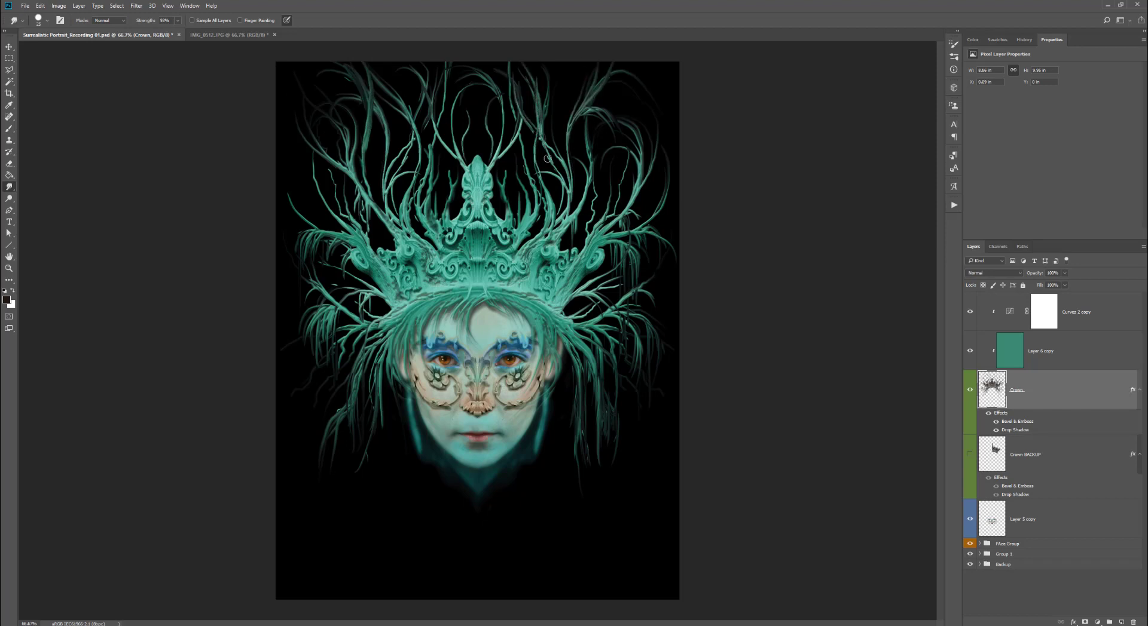
drag(547, 159, 543, 64)
mouse_move(468, 167)
mouse_down()
mouse_move(457, 101)
mouse_move(493, 103)
mouse_up()
drag(333, 161, 291, 123)
mouse_move(332, 225)
mouse_down()
mouse_move(318, 140)
mouse_move(303, 150)
mouse_up()
mouse_move(336, 232)
mouse_down()
mouse_move(296, 209)
mouse_move(281, 176)
mouse_up()
drag(291, 209, 275, 191)
drag(518, 233, 517, 65)
drag(420, 143, 401, 74)
mouse_move(465, 165)
mouse_down()
mouse_move(420, 63)
mouse_move(422, 79)
mouse_move(433, 67)
mouse_up()
mouse_move(467, 163)
mouse_down()
mouse_move(466, 86)
mouse_move(477, 85)
mouse_up()
mouse_move(490, 170)
mouse_down()
mouse_move(465, 88)
mouse_move(501, 64)
mouse_up()
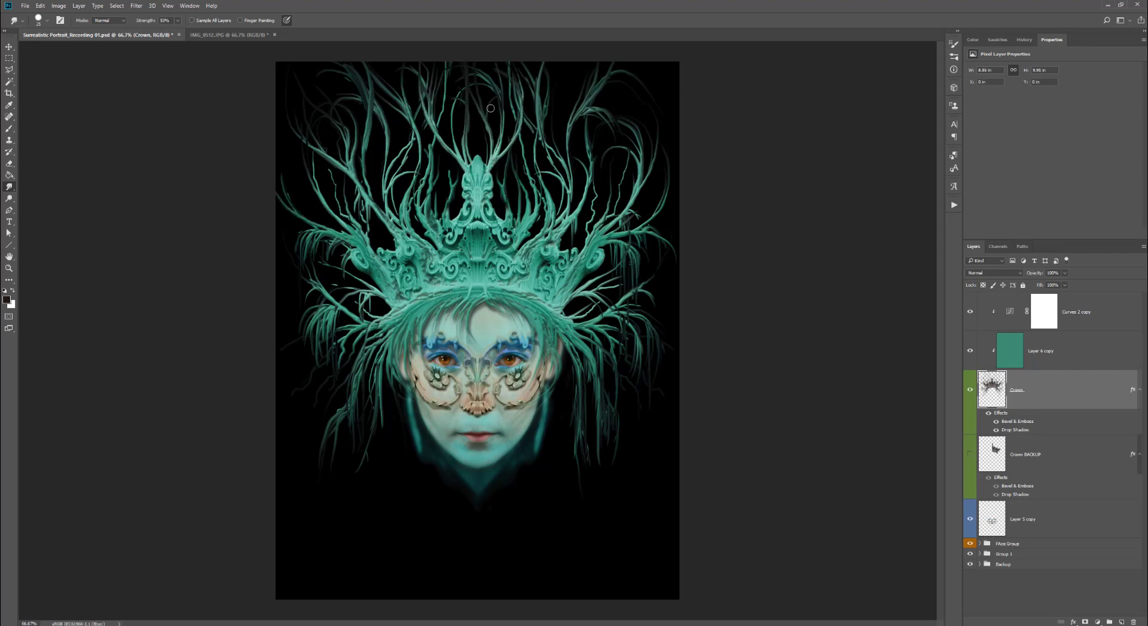
drag(491, 108, 480, 63)
drag(333, 166, 286, 109)
drag(567, 220, 554, 140)
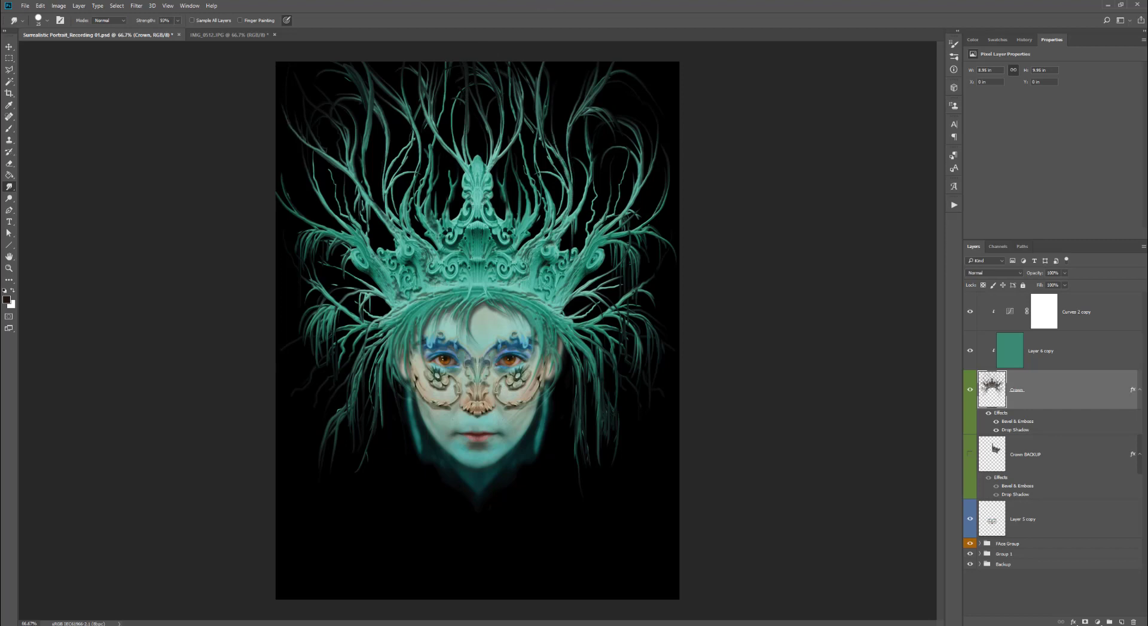
- Add a new empty layer above the crown and set its blend mode to Overlay
click(1121, 622)
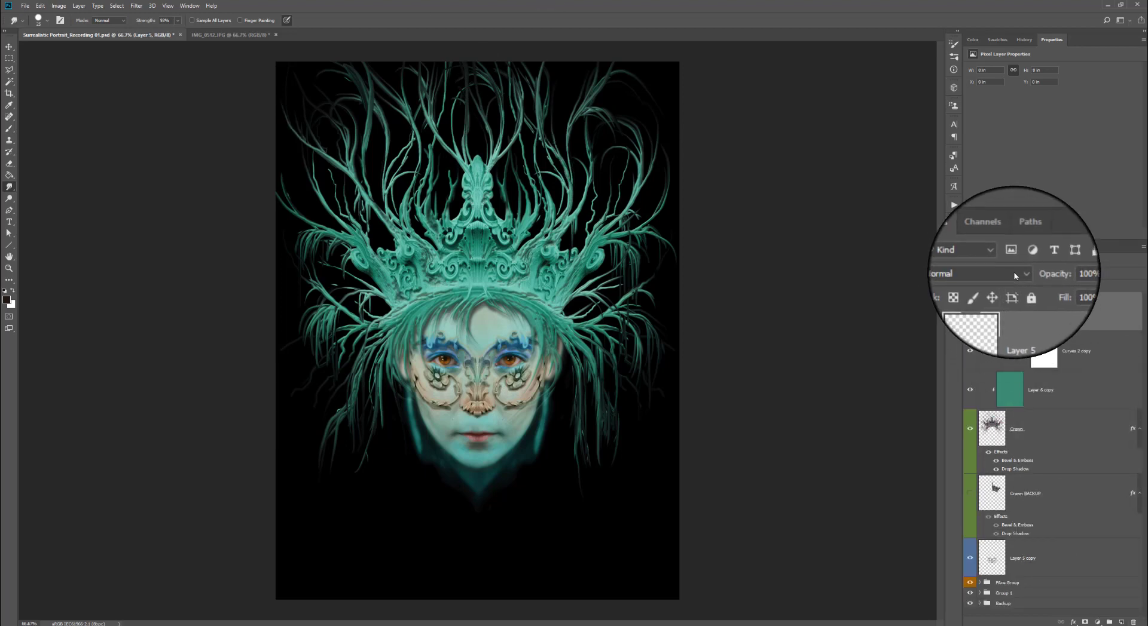
click(1019, 274)
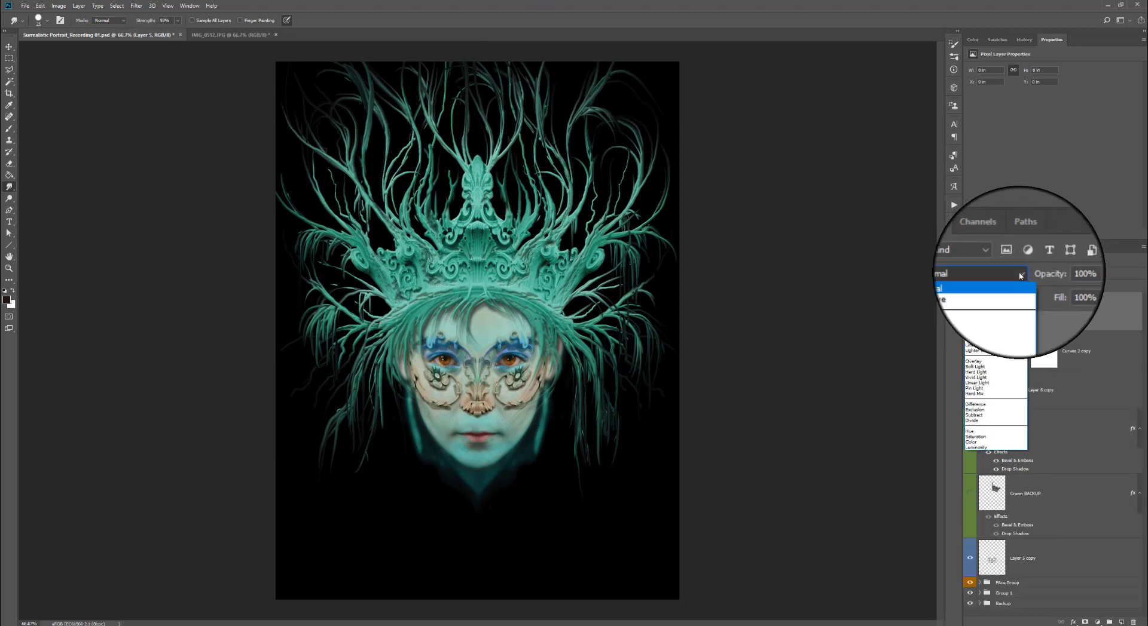
click(989, 361)
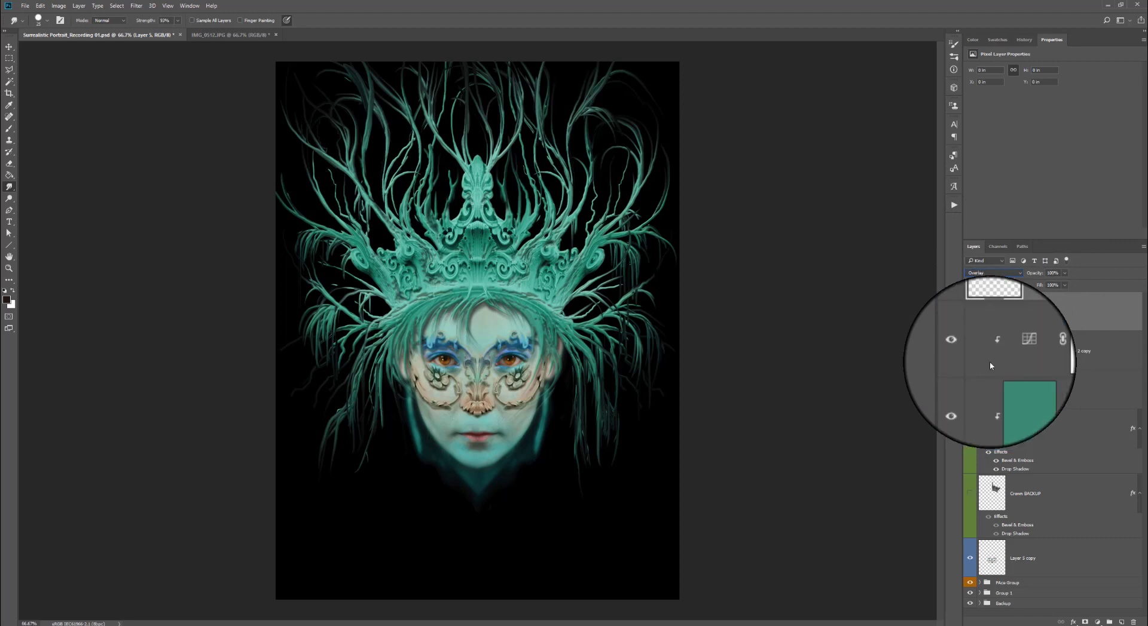
- Set the foreground color to dark brown and pick a small soft round brush
click(6, 300)
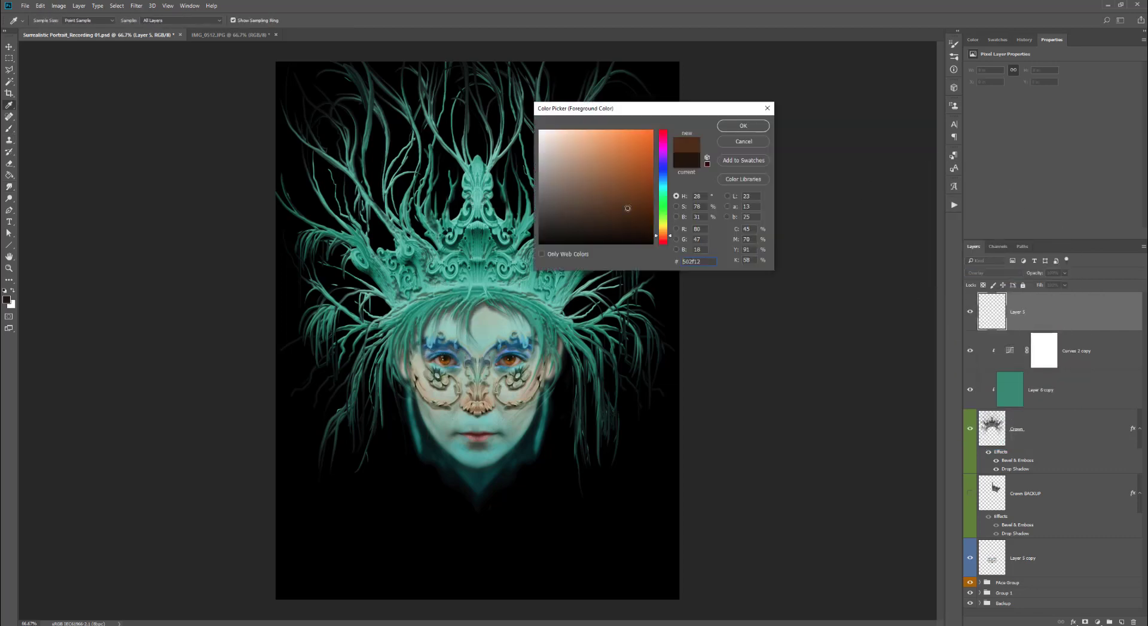
click(743, 126)
click(47, 21)
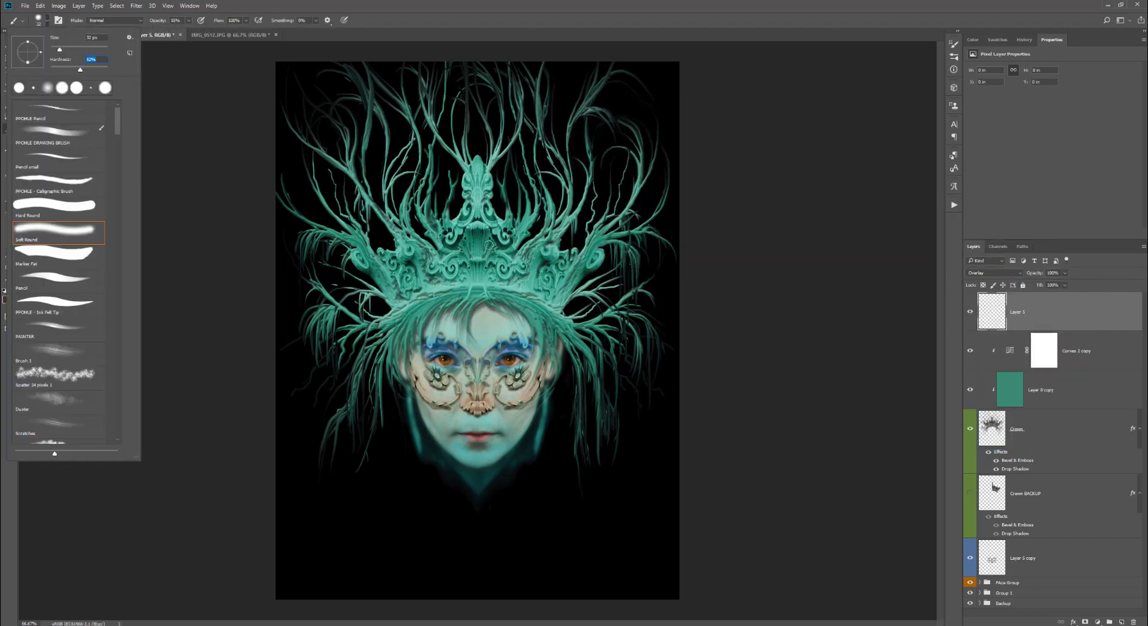
drag(489, 246, 479, 247)
key(bracketleft)
key(bracketleft)
key(bracketleft)
key(bracketleft)
key(bracketleft)
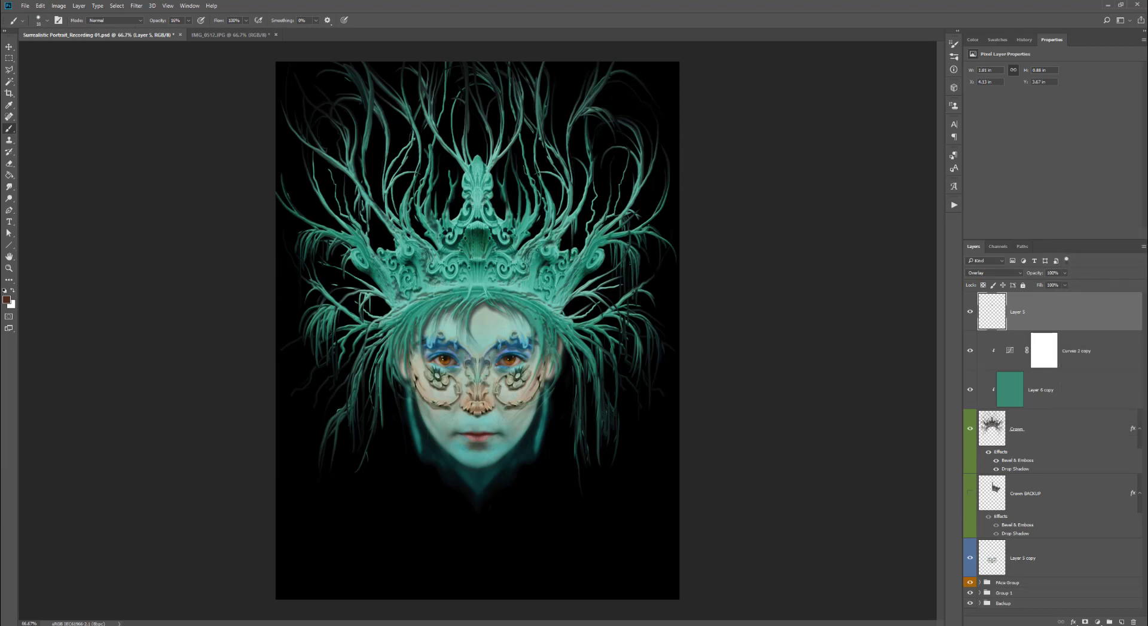
- Paint dark brown shading over the crown's band and side tendrils, clipping the Overlay layer to the layers below
mouse_move(538, 268)
mouse_down()
mouse_move(540, 325)
mouse_move(508, 301)
mouse_up()
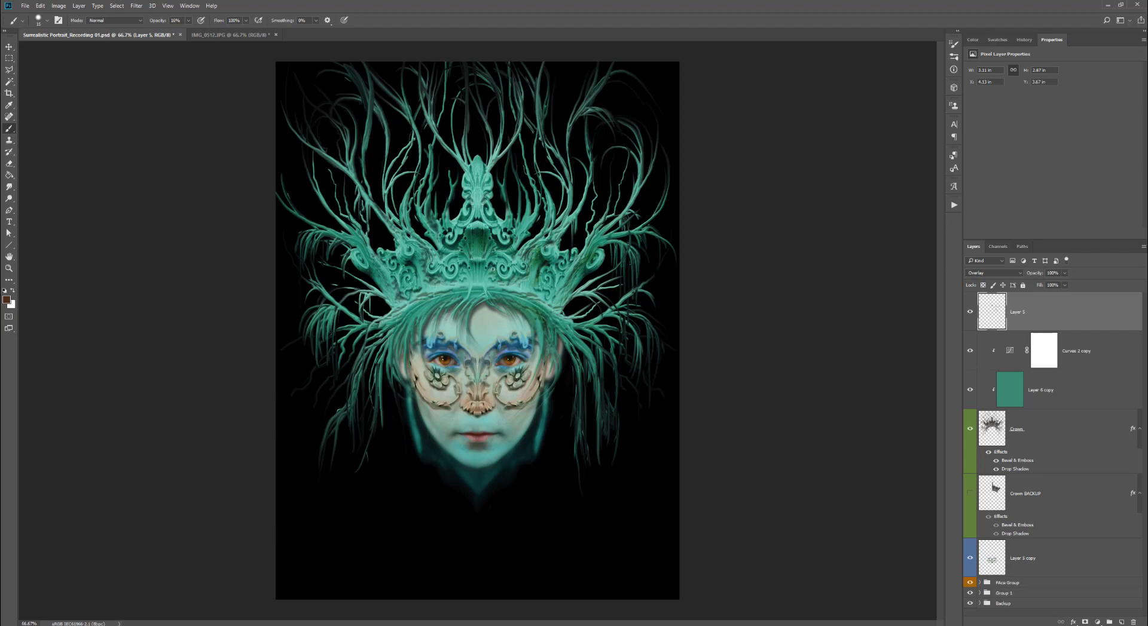
drag(479, 227, 479, 186)
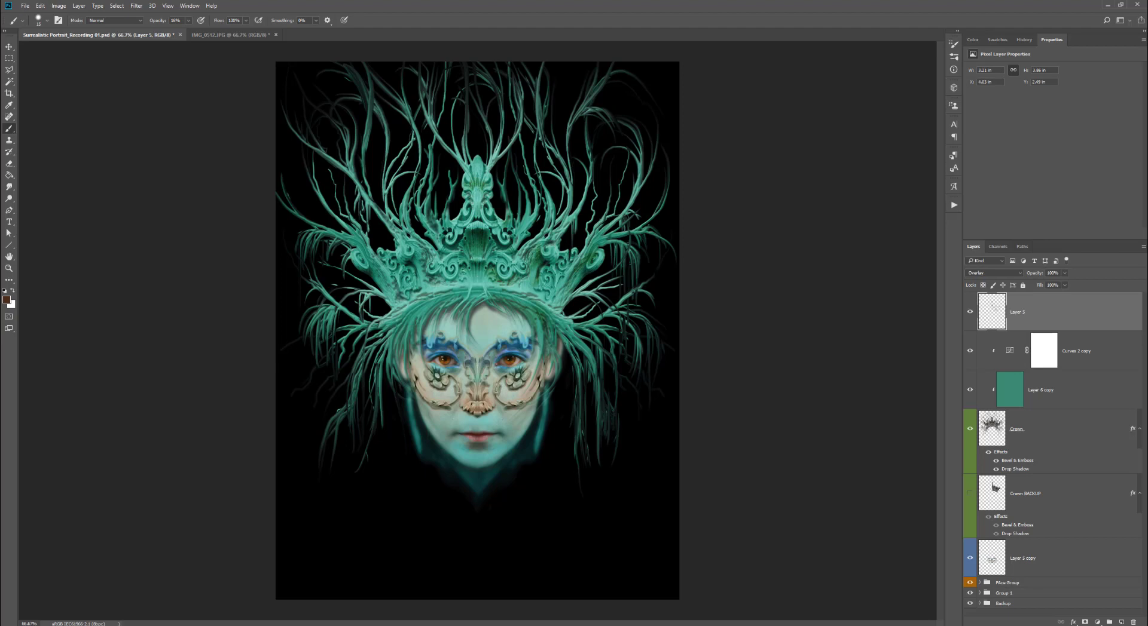
drag(483, 280, 410, 262)
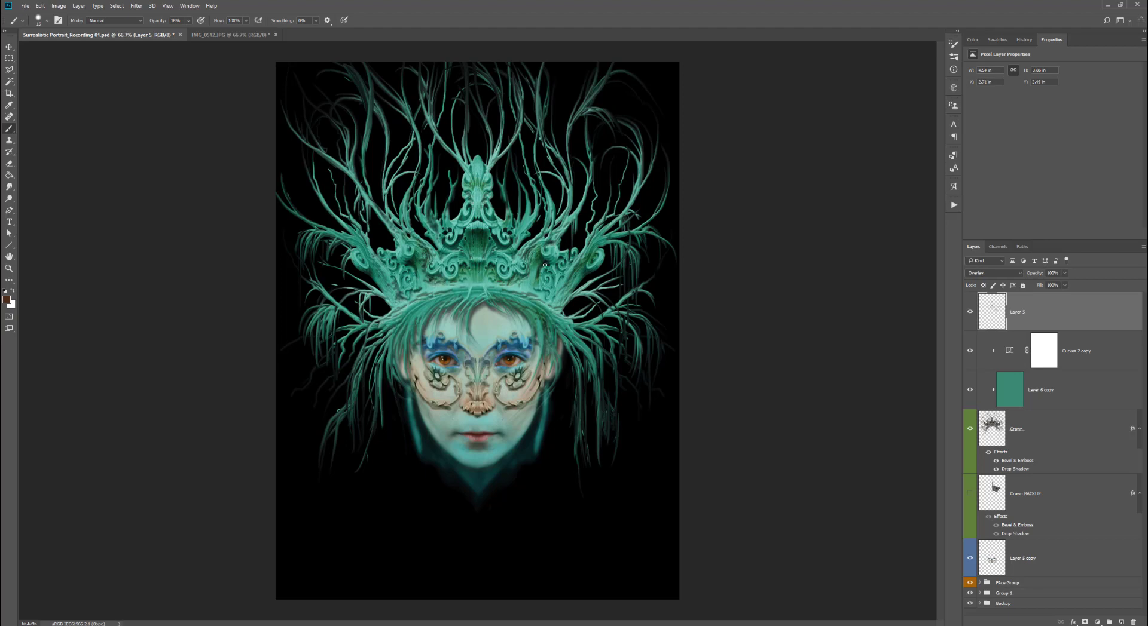
drag(398, 264, 377, 276)
key(bracketright)
key(bracketright)
key(bracketright)
key(bracketright)
key(bracketright)
mouse_move(378, 393)
mouse_down()
mouse_move(375, 438)
mouse_move(343, 399)
mouse_up()
mouse_move(553, 434)
mouse_down()
mouse_move(577, 465)
mouse_move(584, 429)
mouse_up()
alt+click(1099, 329)
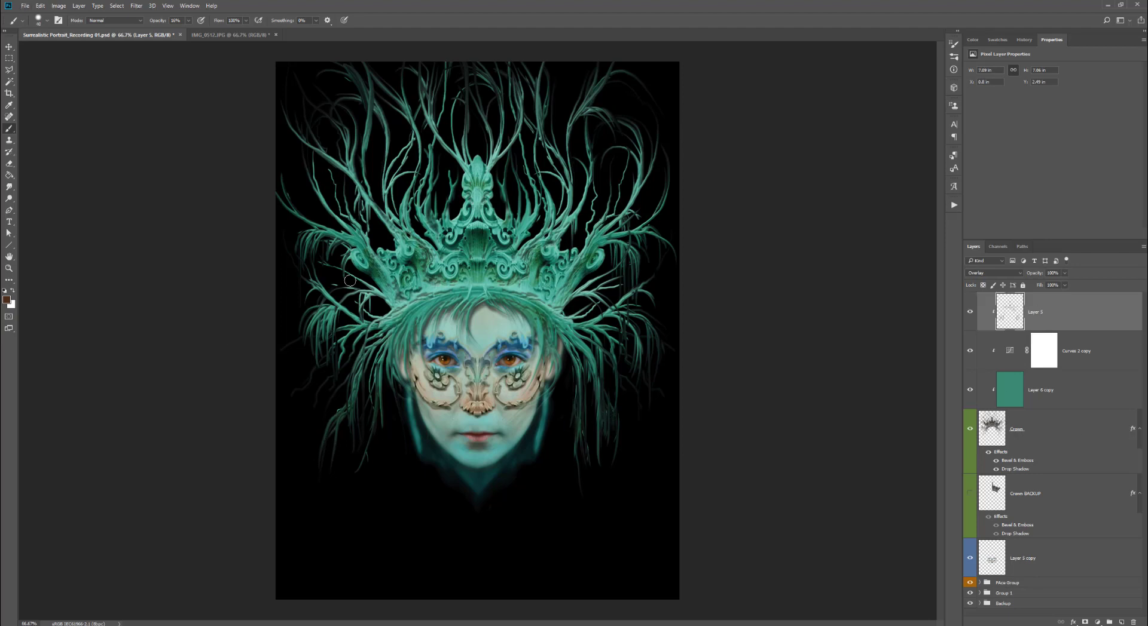
mouse_move(350, 280)
mouse_down()
mouse_move(328, 290)
mouse_move(313, 350)
mouse_up()
- Set the brush to 30% opacity with a pale foreground color and paint highlights along the crown's tendrils
key(3)
click(7, 300)
click(592, 222)
click(743, 124)
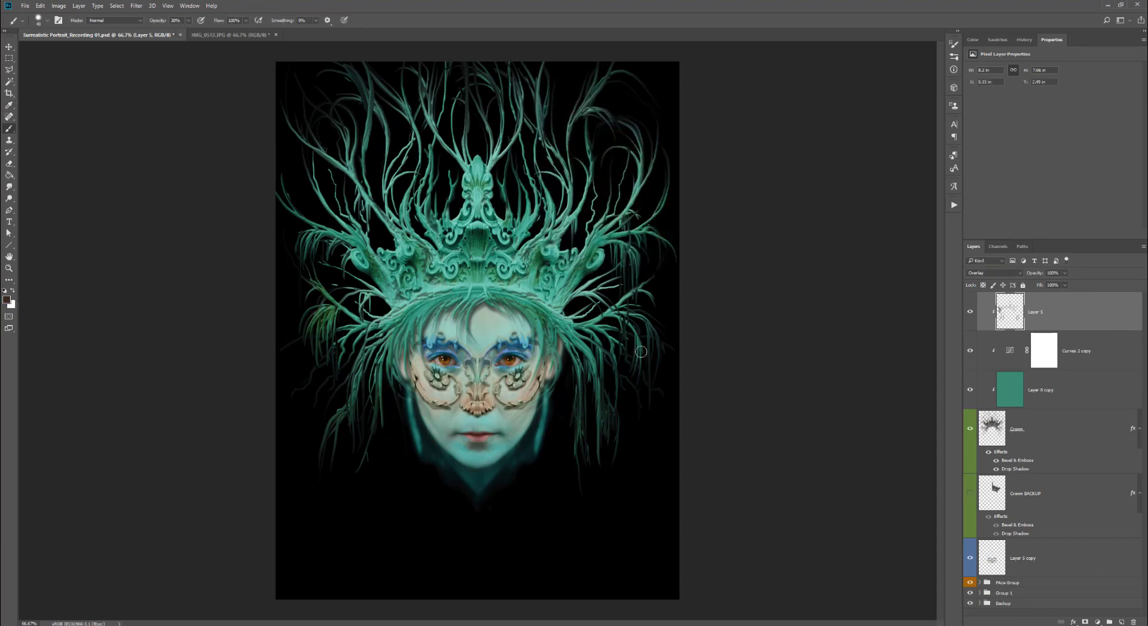
drag(641, 346, 617, 309)
mouse_move(598, 262)
mouse_down()
mouse_move(578, 273)
mouse_move(570, 302)
mouse_up()
mouse_move(652, 296)
mouse_down()
mouse_move(625, 299)
mouse_move(565, 340)
mouse_move(582, 339)
mouse_up()
drag(379, 319, 359, 340)
mouse_move(428, 305)
mouse_down()
mouse_move(368, 327)
mouse_move(356, 413)
mouse_up()
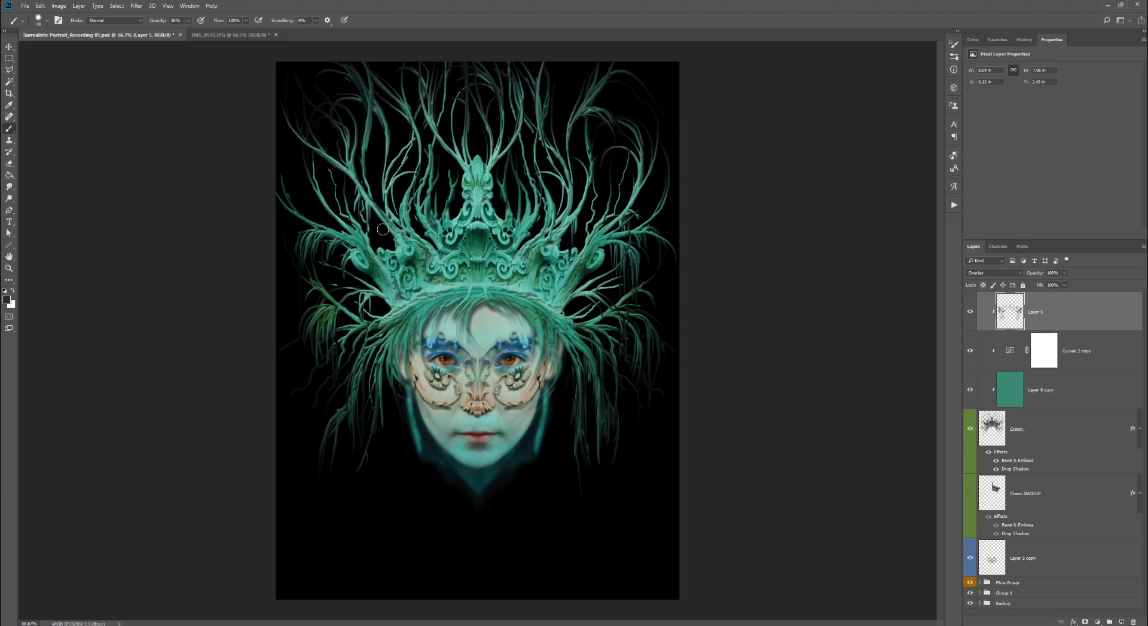
drag(389, 221, 359, 198)
drag(349, 173, 344, 165)
drag(316, 102, 323, 202)
drag(311, 164, 301, 254)
drag(619, 239, 657, 213)
mouse_move(636, 122)
mouse_down()
mouse_move(611, 64)
mouse_move(589, 138)
mouse_up()
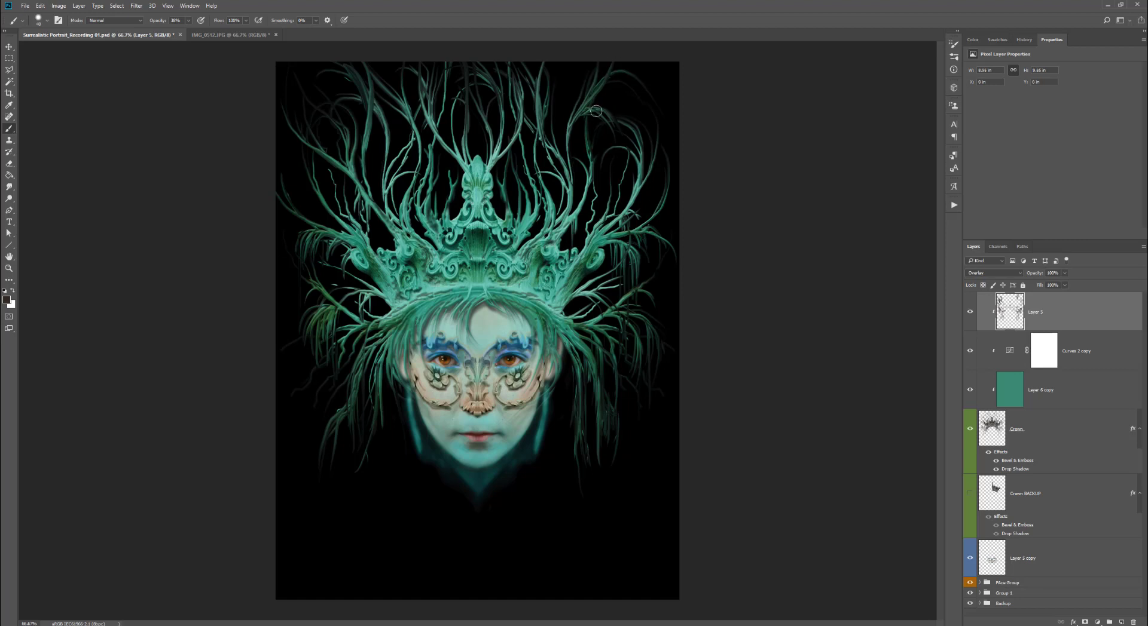
drag(601, 76, 595, 114)
- Shrink the brush, raise its opacity to 62%, and paint highlights on the crown's upper branches while varying opacity
key(bracketleft)
key(6)
key(2)
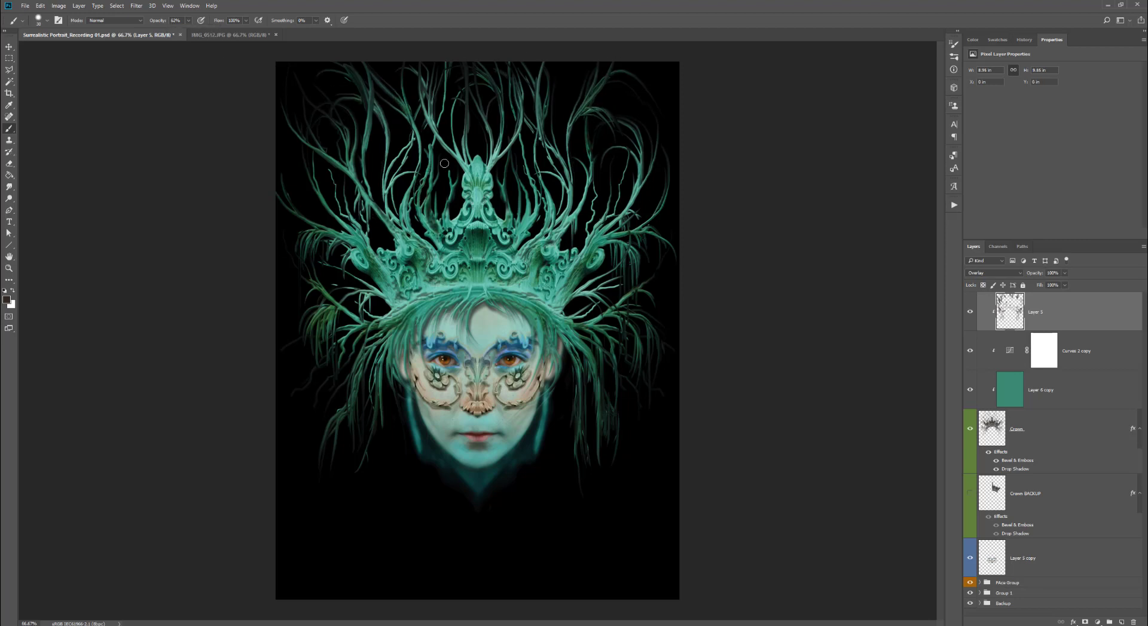
drag(407, 157, 410, 143)
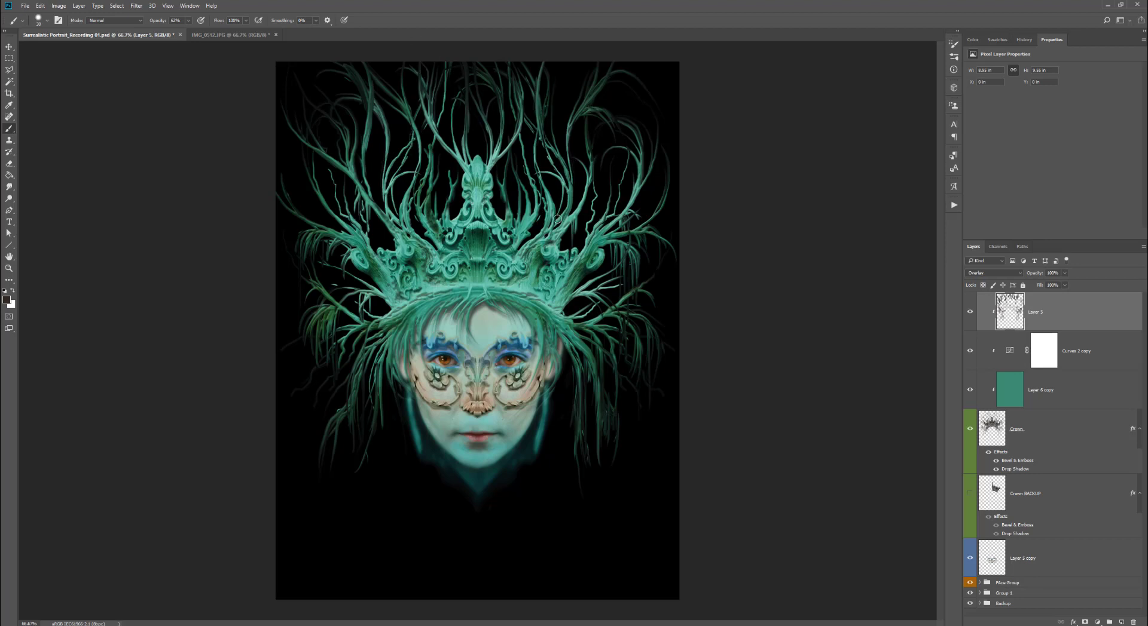
mouse_move(383, 218)
mouse_down()
mouse_move(382, 117)
mouse_move(384, 138)
mouse_up()
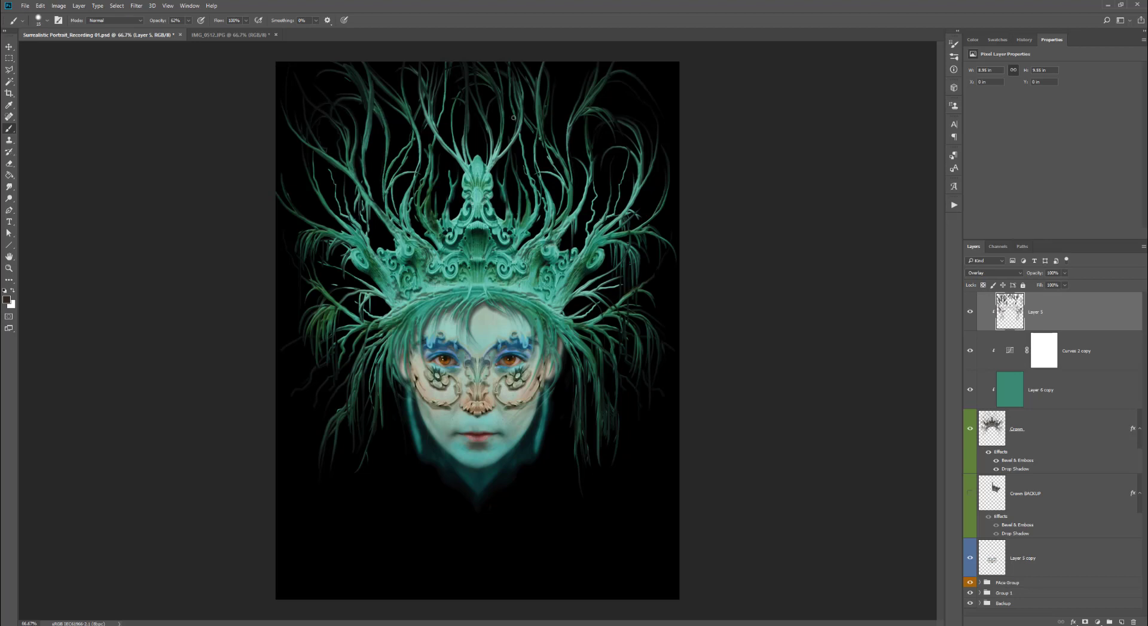
drag(535, 142, 534, 160)
drag(525, 122, 535, 153)
drag(413, 198, 411, 223)
drag(188, 20, 198, 31)
drag(511, 154, 506, 209)
drag(188, 20, 180, 31)
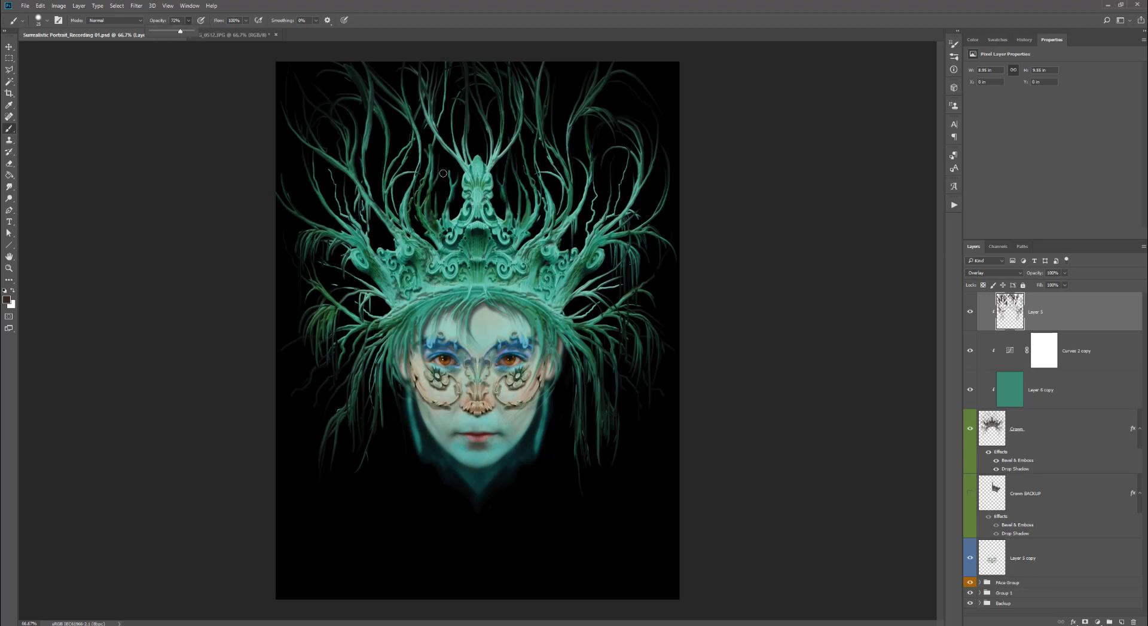
drag(447, 174, 449, 184)
drag(188, 20, 201, 31)
mouse_move(432, 151)
mouse_down()
mouse_move(428, 176)
mouse_move(453, 196)
mouse_up()
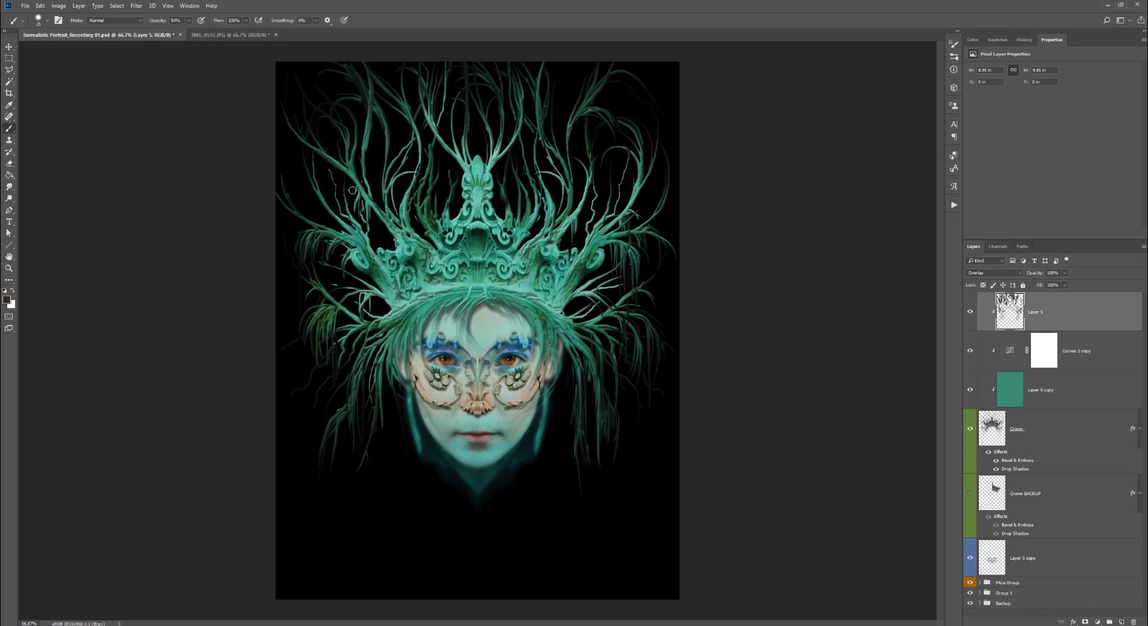
drag(352, 190, 357, 205)
drag(351, 394, 342, 420)
- Adjust the brush opacity and paint a few more highlight strokes on the crown's band and center
key(3)
key(1)
key(6)
key(1)
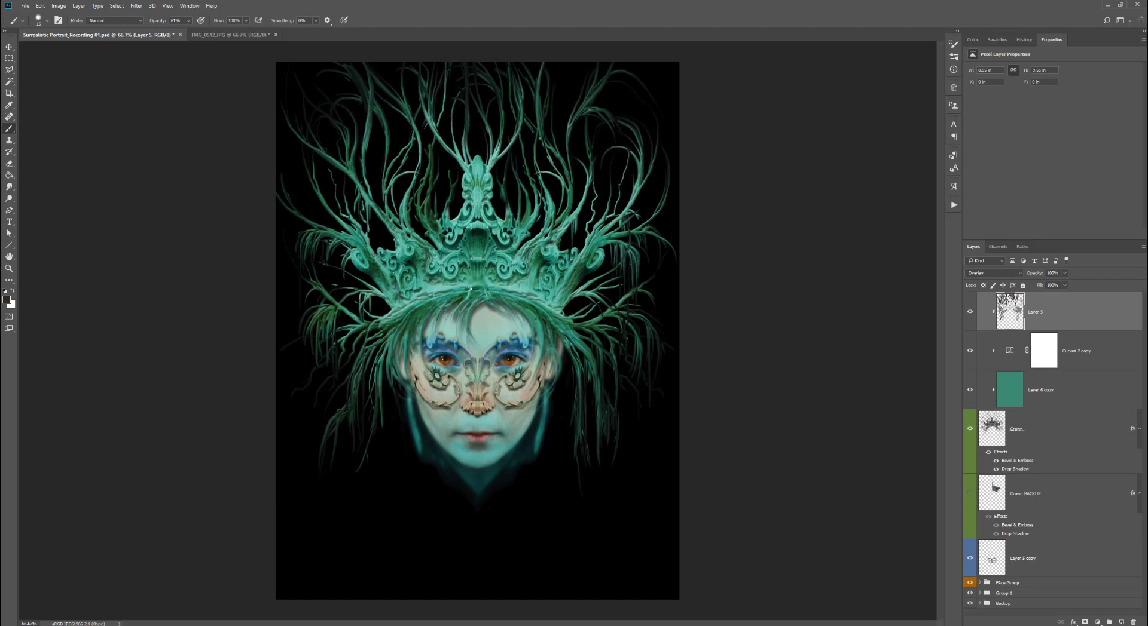
drag(459, 285, 426, 275)
drag(491, 165, 486, 171)
- Move the Crown BACKUP layer into Group 1
click(1038, 501)
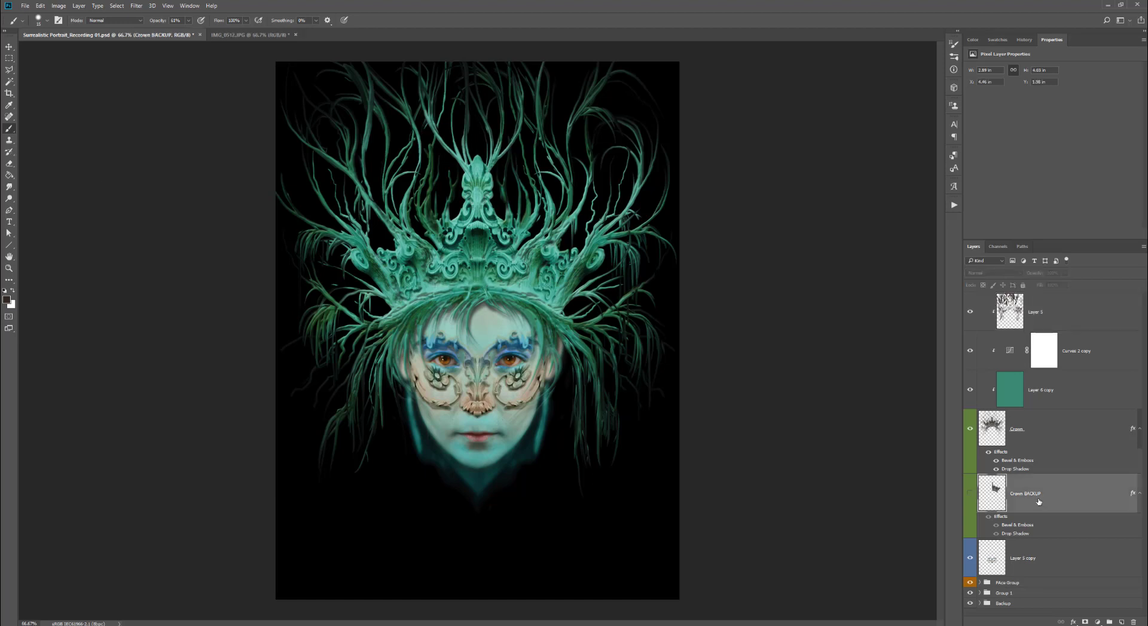
drag(1028, 493, 996, 594)
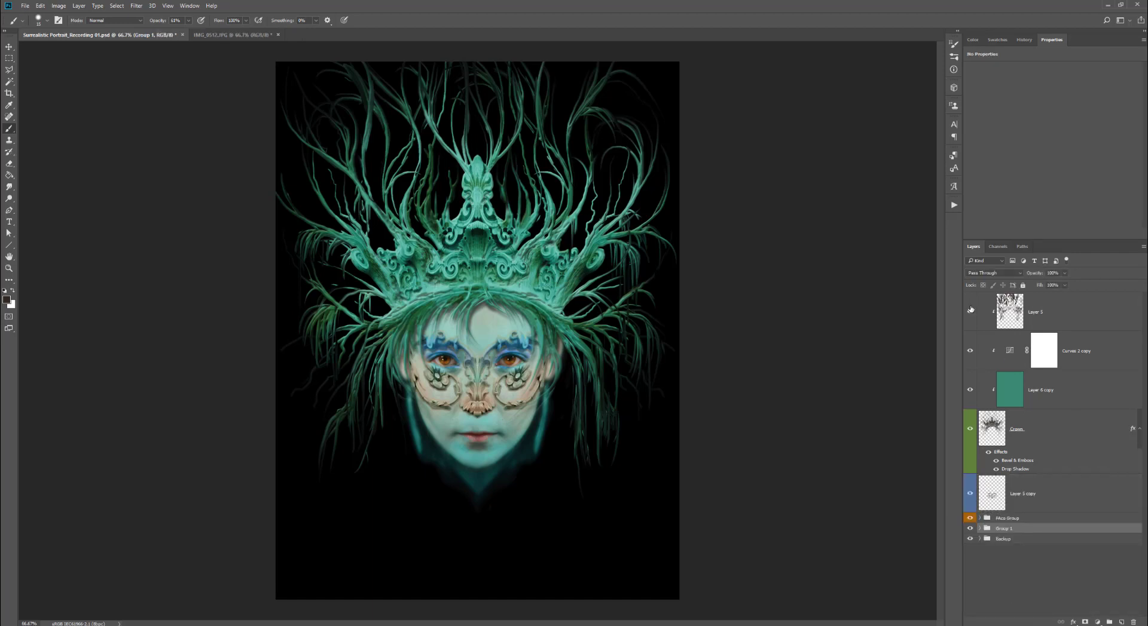
- Hide the crown layers and rename Layer 3 copy as Face Decoration
click(968, 431)
click(1020, 497)
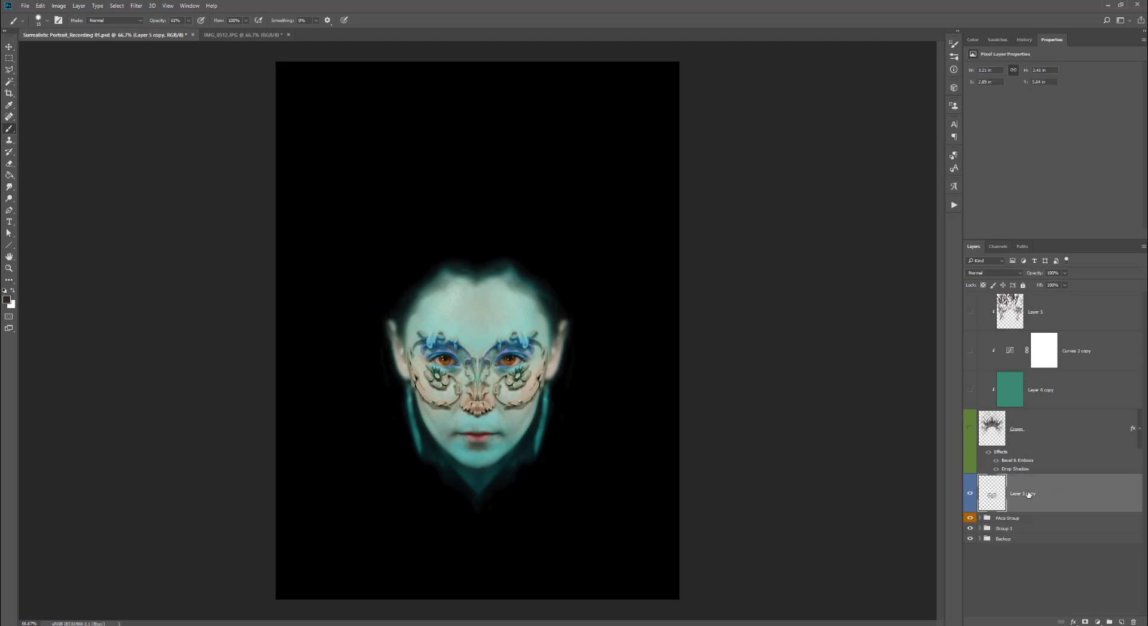
text(Face Decoration)
key(Return)
- Duplicate the Face Decoration layer, naming the copy Face Decoration Backup
right_click(1029, 495)
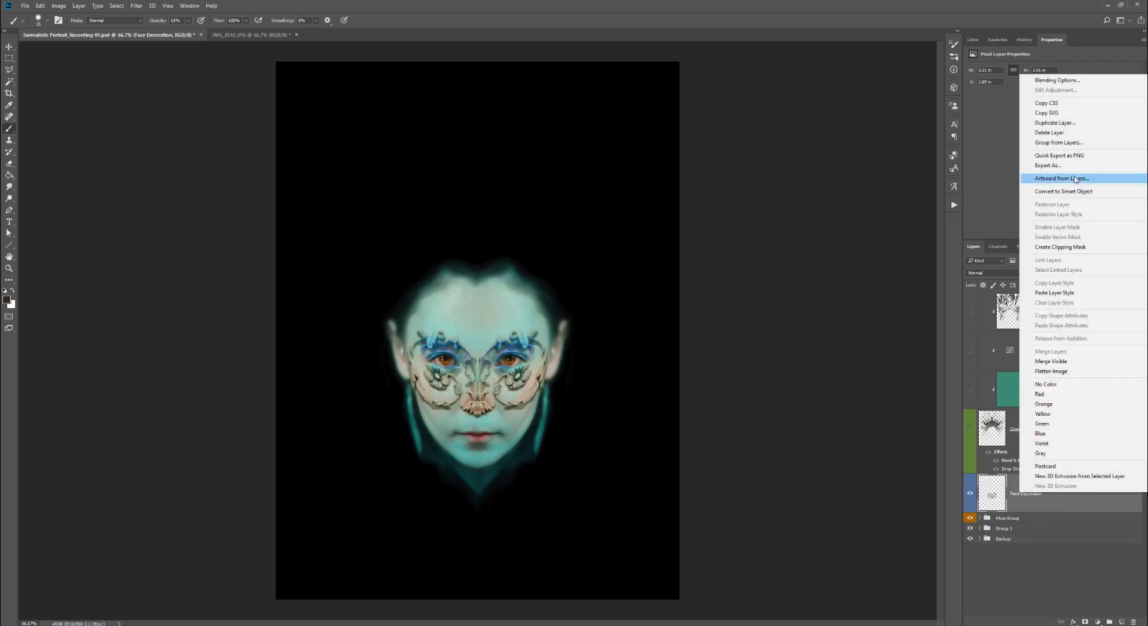
click(1079, 123)
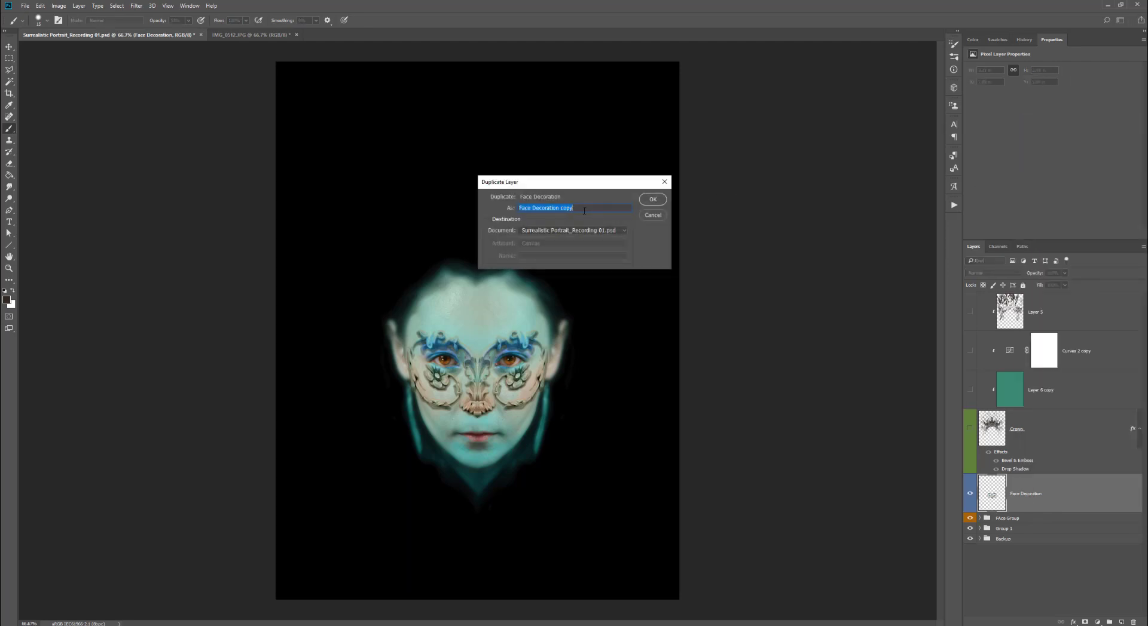
click(561, 208)
text(BVackup)
key(Return)
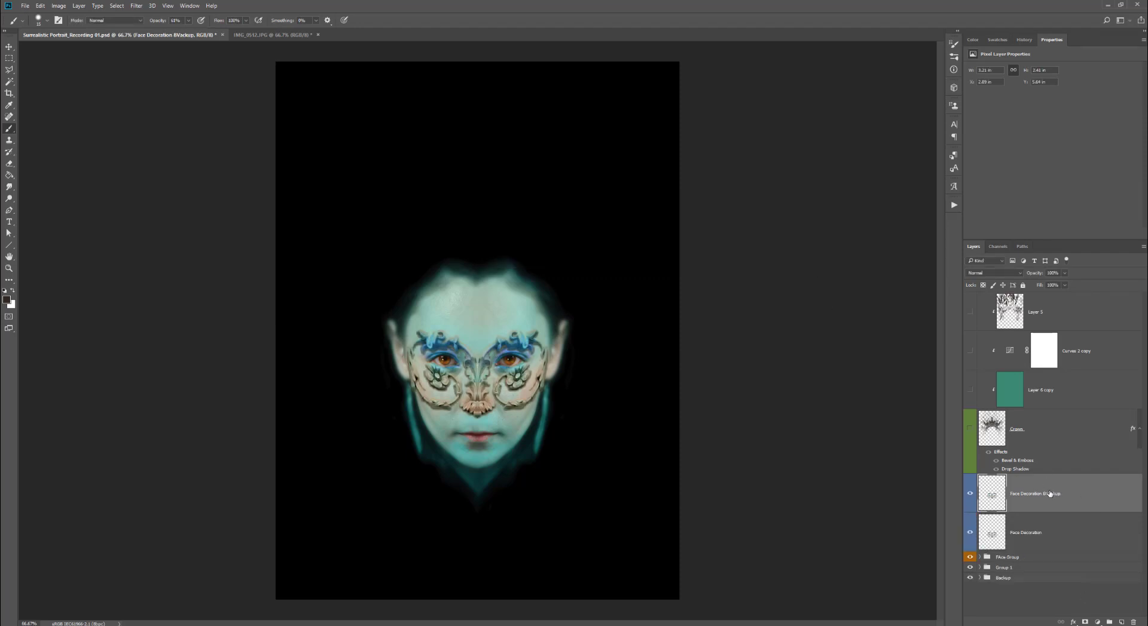
- Move the backup layer into Group 1 and rename that group Backup Folder
drag(1050, 493, 1026, 568)
double_click(1024, 531)
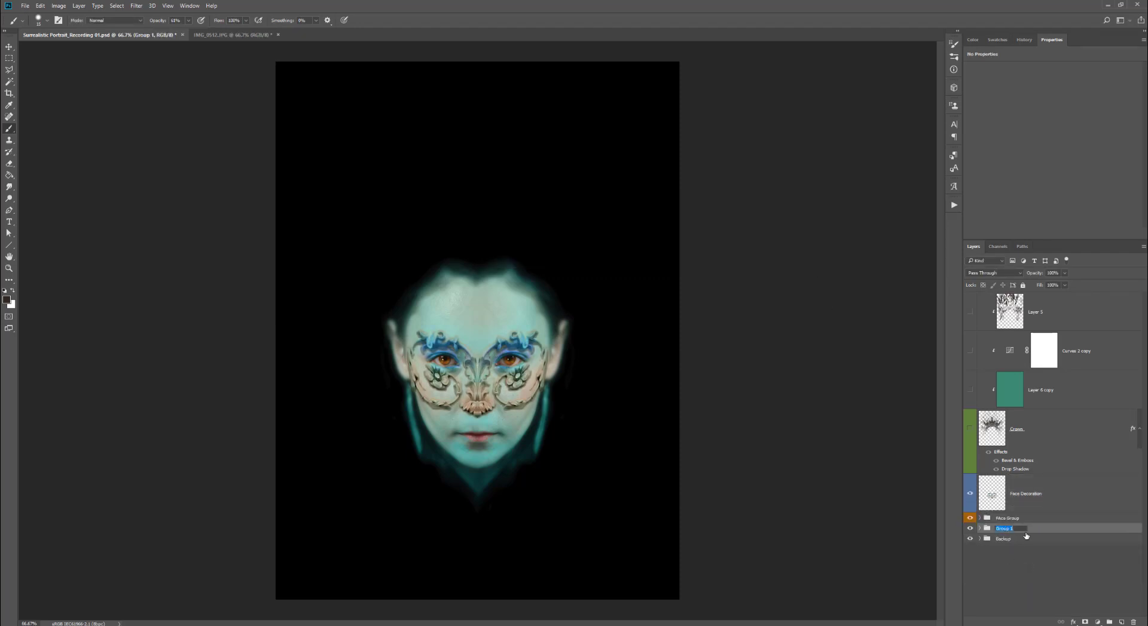
text(Backup Folder)
key(Return)
- Select the Face Decoration layer, zoom in on the face, and choose the Smudge tool with a smaller brush
click(1031, 494)
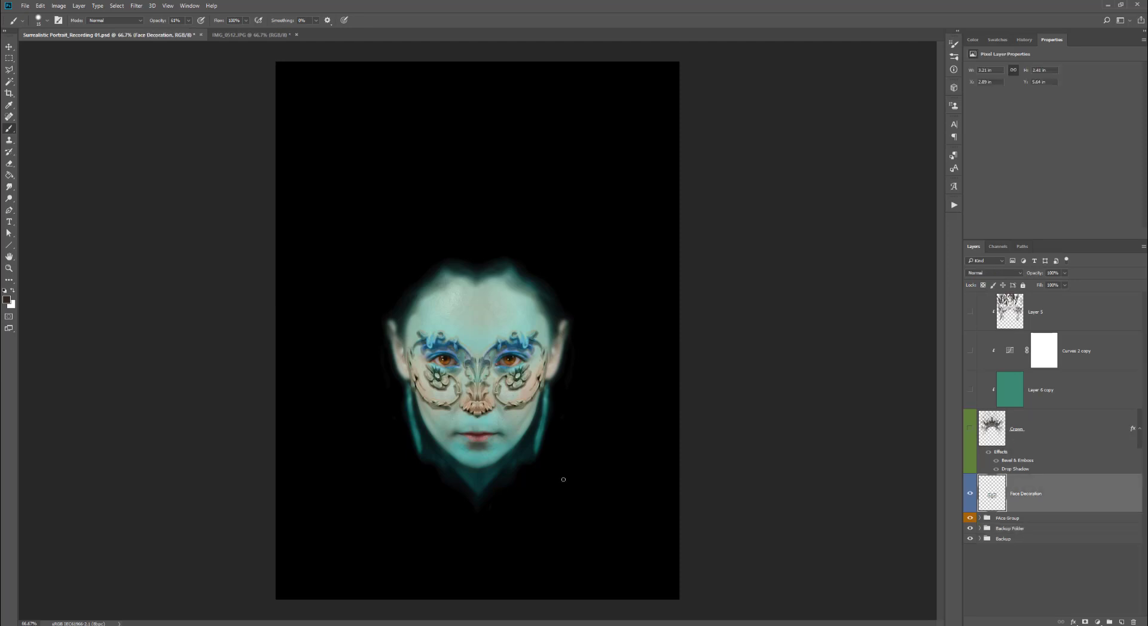
click(511, 318)
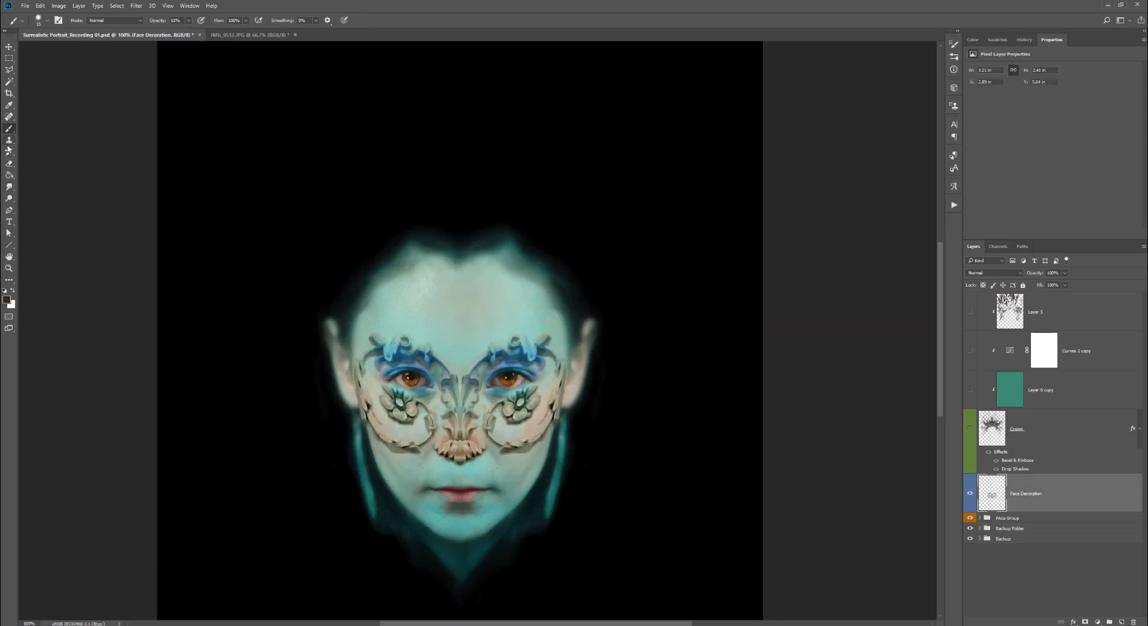
click(9, 187)
key(bracketleft)
key(bracketleft)
key(bracketleft)
key(bracketleft)
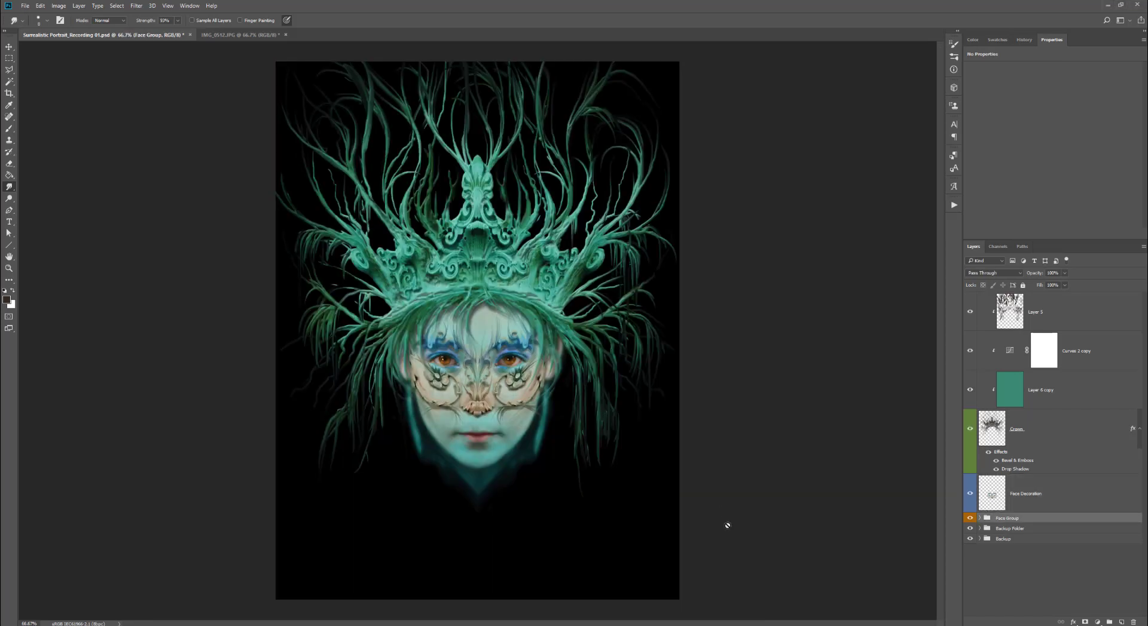
- Group Layer 5, Curves 2 copy, Layer 4 copy and Crown into a group named Crown Group with a yellow label
click(1044, 436)
shift+click(1052, 395)
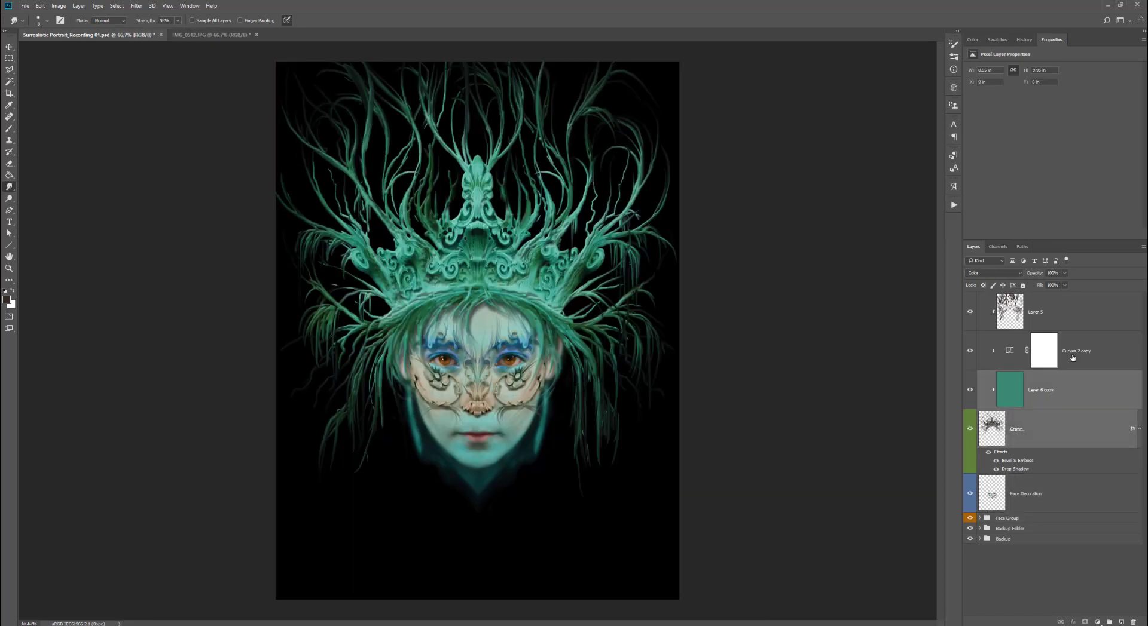
shift+click(1074, 348)
shift+click(1051, 319)
click(1109, 622)
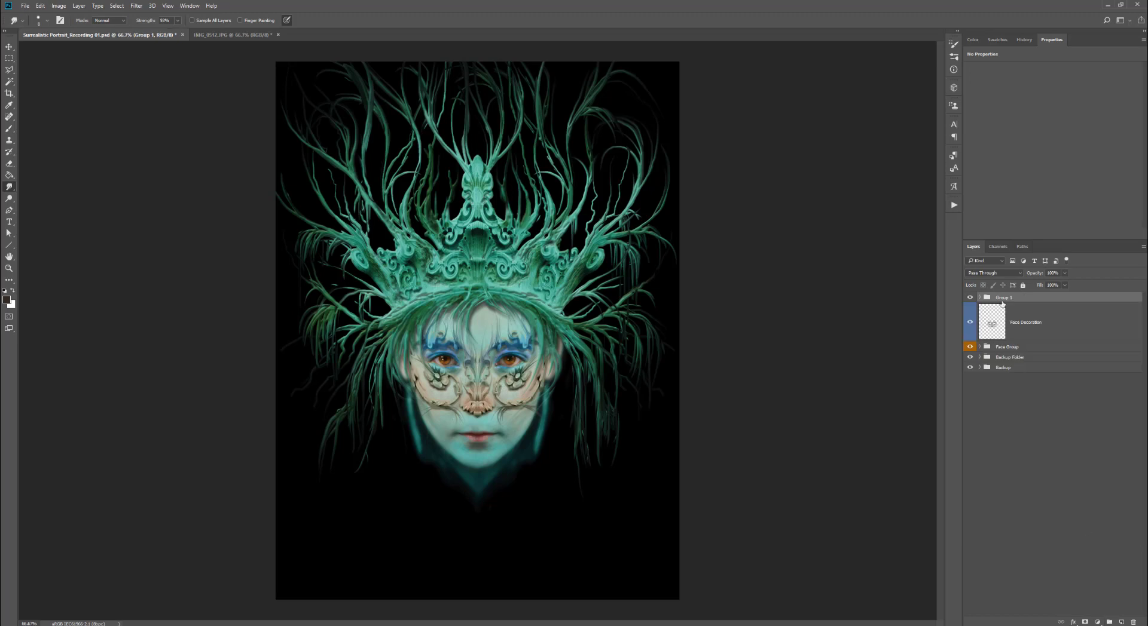
double_click(1005, 297)
text(Crown Group)
key(Return)
right_click(974, 305)
click(994, 359)
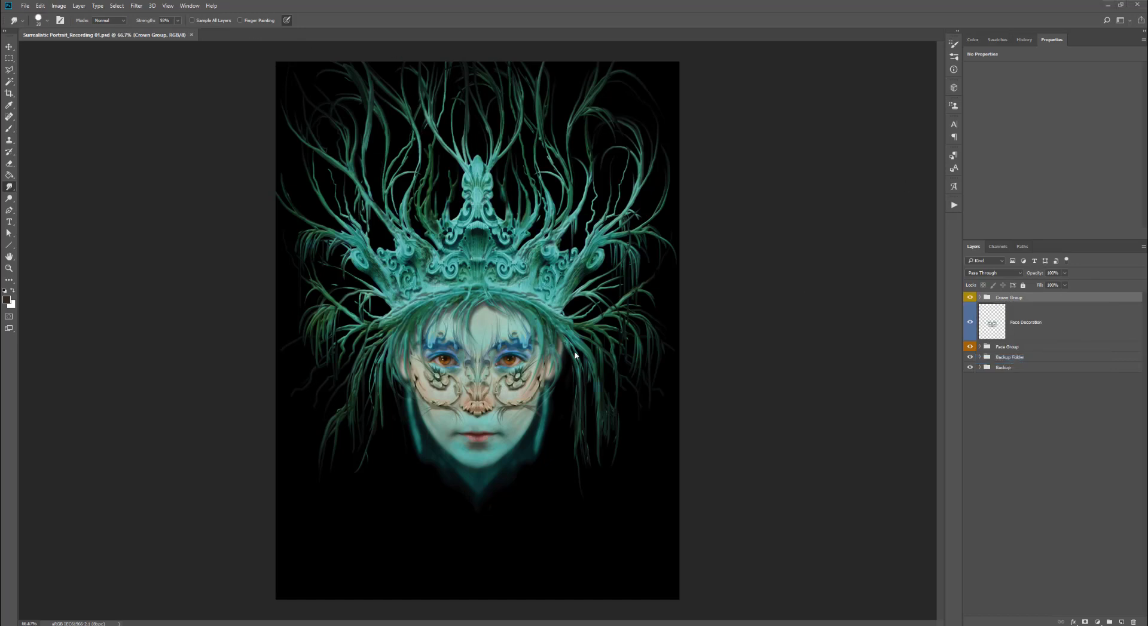
- Expand Crown Group, select the Crown layer, and smudge tendrils beside the crown's base outward
click(979, 298)
click(1039, 485)
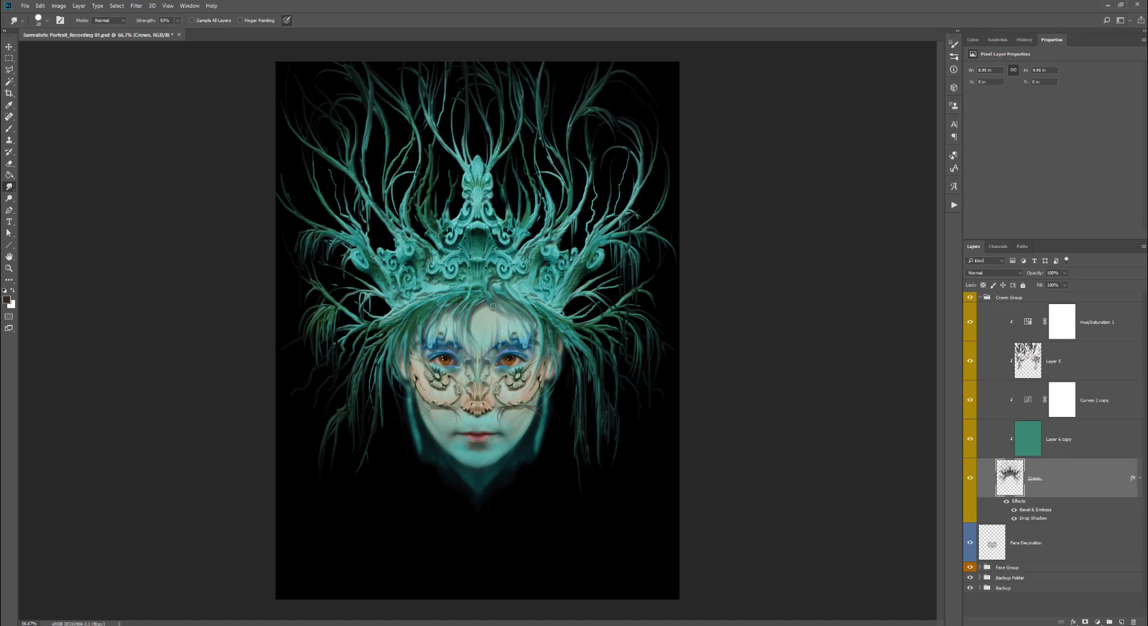
drag(493, 306, 514, 313)
mouse_move(467, 277)
mouse_down()
mouse_move(489, 308)
mouse_move(527, 322)
mouse_up()
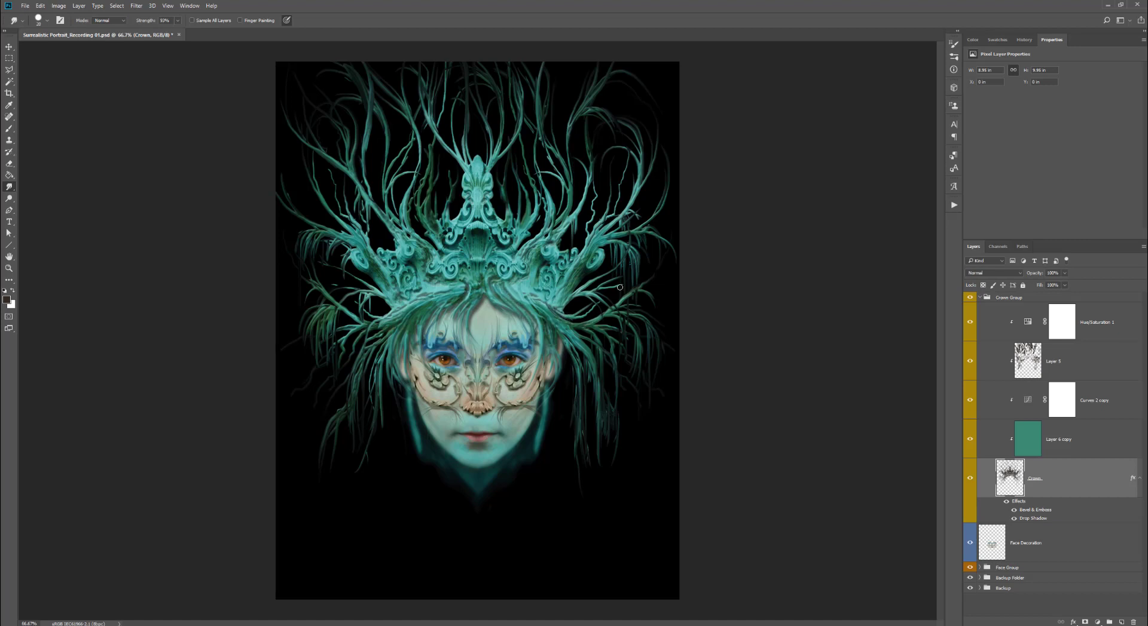
mouse_move(620, 288)
mouse_down()
mouse_move(643, 296)
mouse_move(650, 323)
mouse_up()
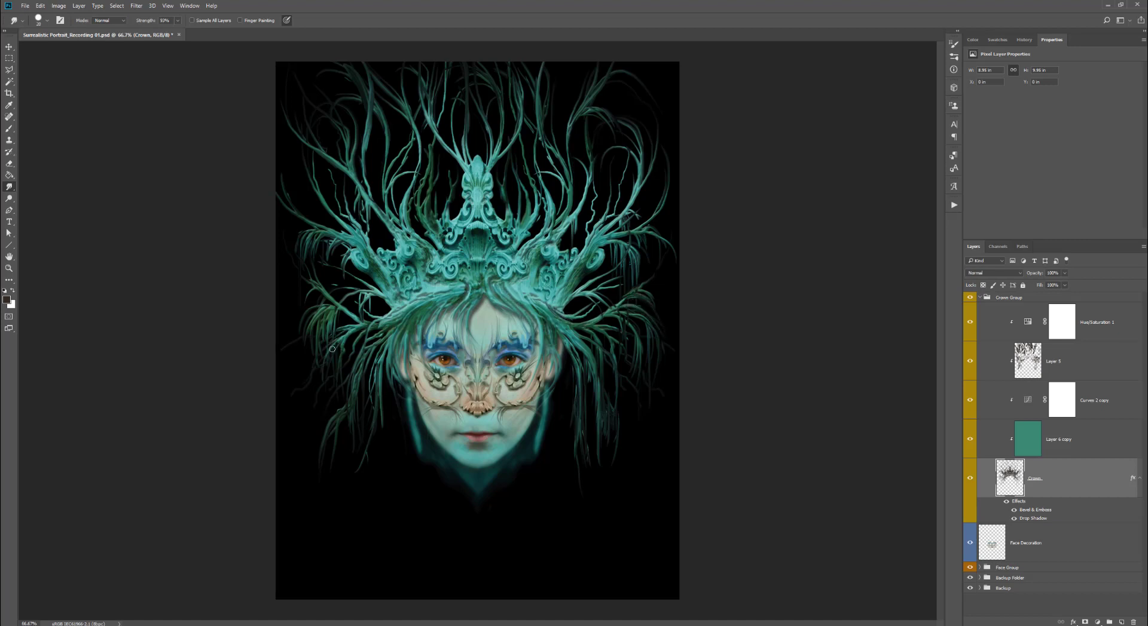
- Switch to the Eraser at 65% opacity with a larger brush and erase tendril parts at both sides of the head
key(e)
key(6)
key(5)
key(bracketright)
key(bracketright)
key(bracketright)
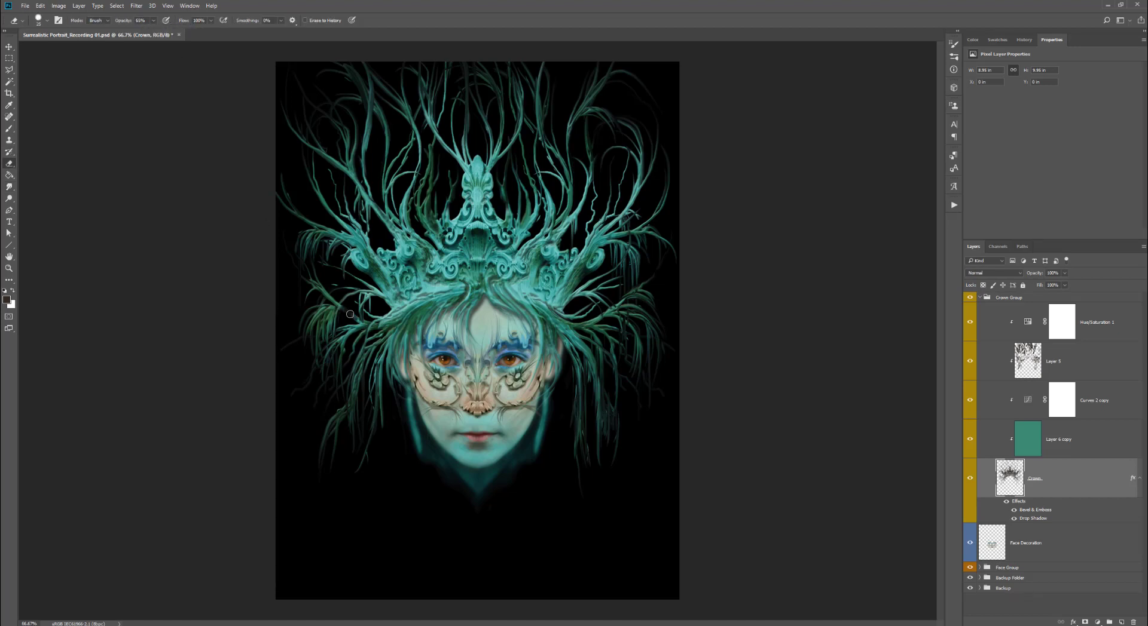
mouse_move(347, 321)
mouse_down()
mouse_move(318, 291)
mouse_move(330, 287)
mouse_move(308, 326)
mouse_up()
mouse_move(613, 318)
mouse_down()
mouse_move(626, 299)
mouse_move(645, 302)
mouse_move(652, 338)
mouse_up()
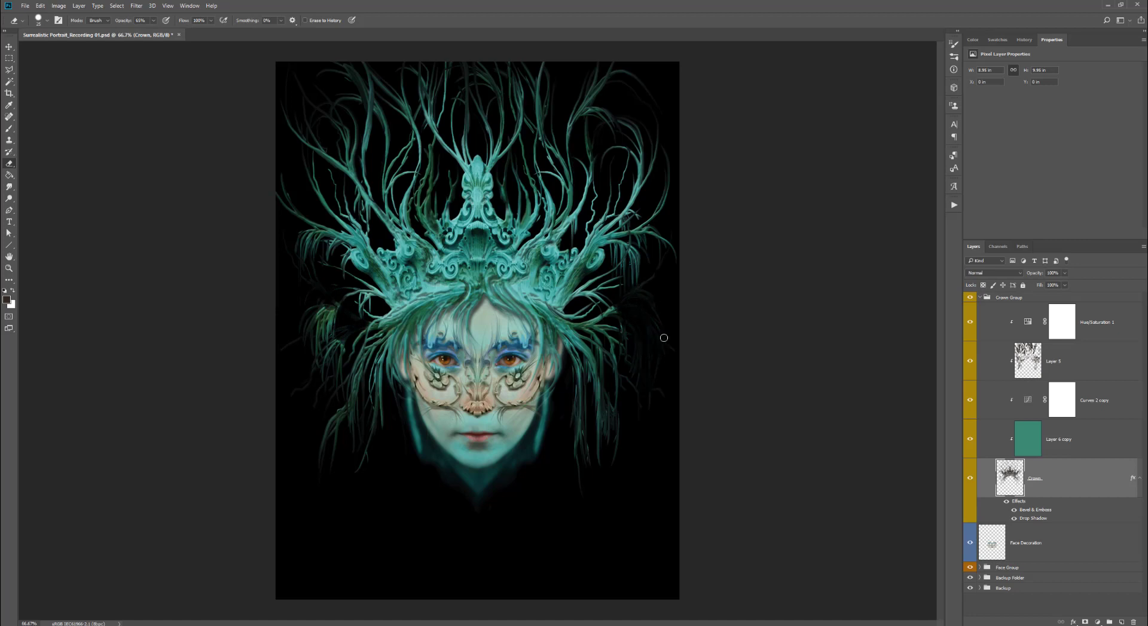
drag(622, 287, 600, 293)
drag(622, 330, 613, 379)
drag(333, 332, 332, 364)
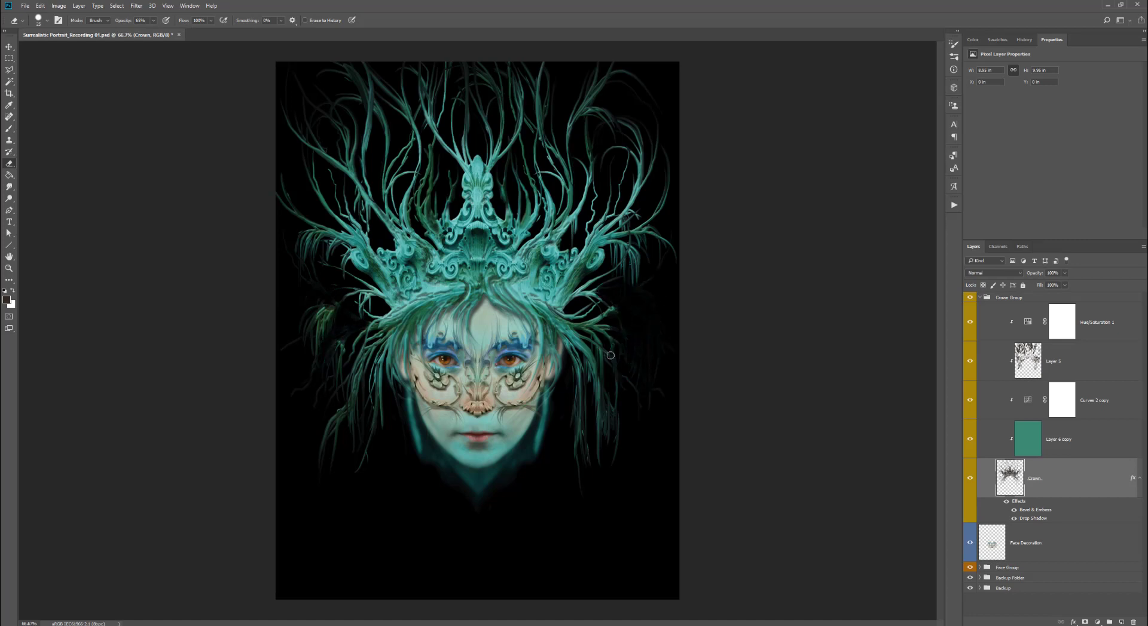
drag(610, 349, 612, 394)
mouse_move(614, 309)
mouse_down()
mouse_move(594, 327)
mouse_move(583, 292)
mouse_move(595, 311)
mouse_move(618, 308)
mouse_move(616, 333)
mouse_move(584, 316)
mouse_move(590, 308)
mouse_move(611, 393)
mouse_up()
- Return to the Smudge tool and pull the crown's tendrils downward along both sides of the face
click(9, 187)
drag(603, 343, 610, 372)
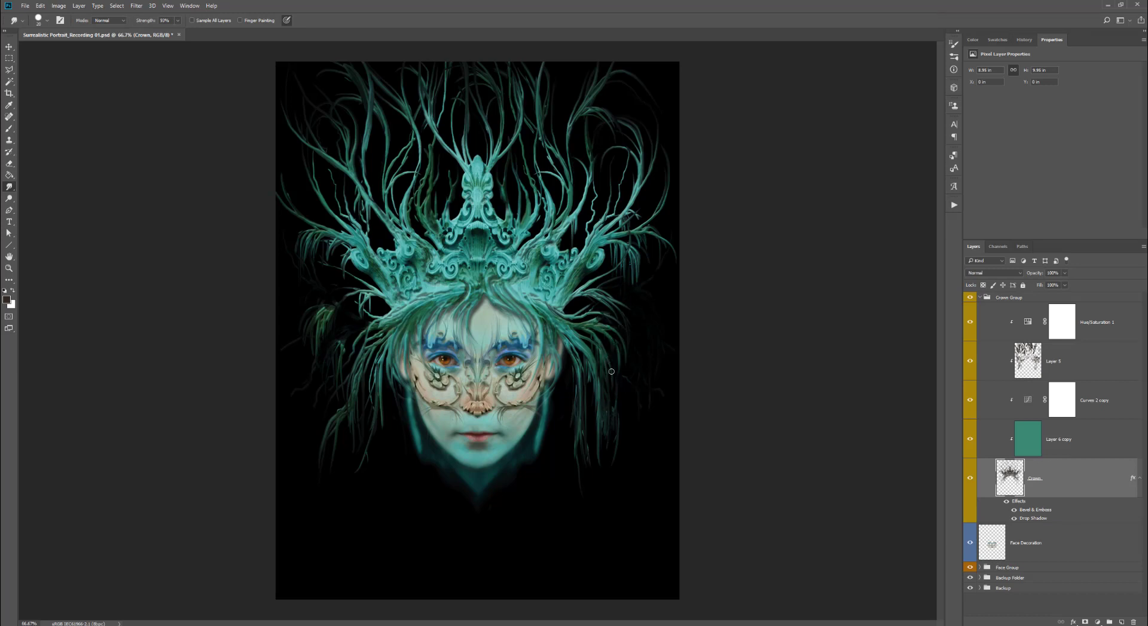
drag(367, 316, 344, 339)
drag(359, 294, 323, 315)
drag(349, 298, 310, 332)
mouse_move(306, 331)
mouse_down()
mouse_move(305, 378)
mouse_move(312, 367)
mouse_up()
drag(596, 369, 579, 511)
drag(571, 346, 577, 484)
mouse_move(375, 361)
mouse_down()
mouse_move(370, 452)
mouse_move(330, 497)
mouse_up()
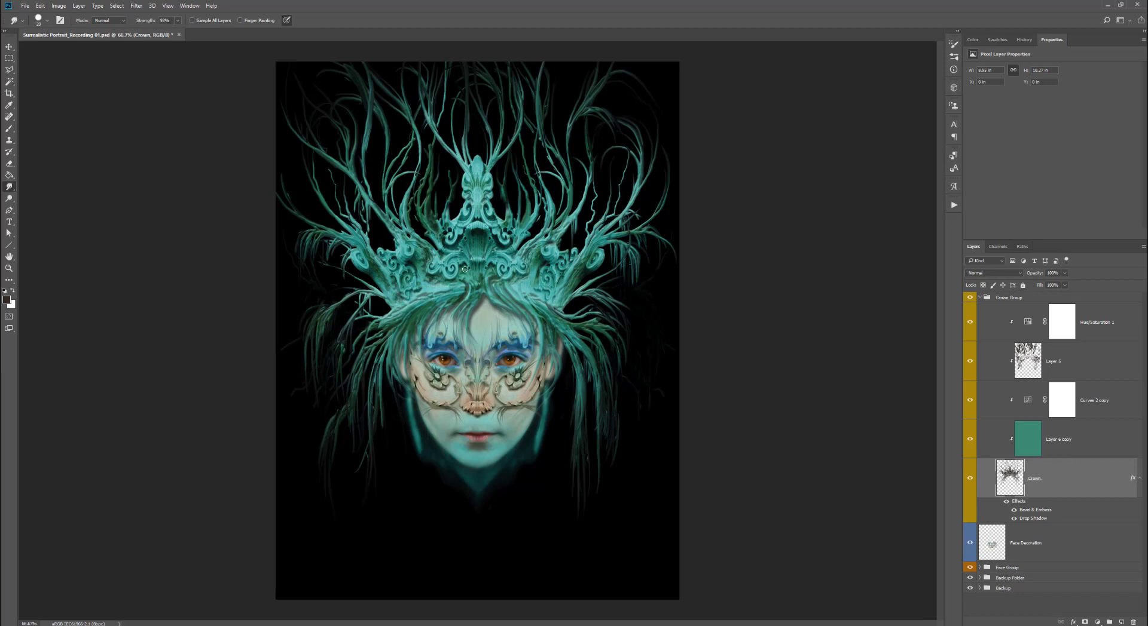
- Smudge more tendrils around the crown's base and the hair at the temples
drag(472, 284, 458, 308)
mouse_move(461, 278)
mouse_down()
mouse_move(452, 325)
mouse_move(421, 303)
mouse_move(446, 335)
mouse_move(415, 373)
mouse_up()
drag(581, 327, 622, 397)
drag(376, 327, 349, 369)
drag(372, 326, 357, 424)
drag(347, 328, 344, 362)
drag(357, 297, 335, 330)
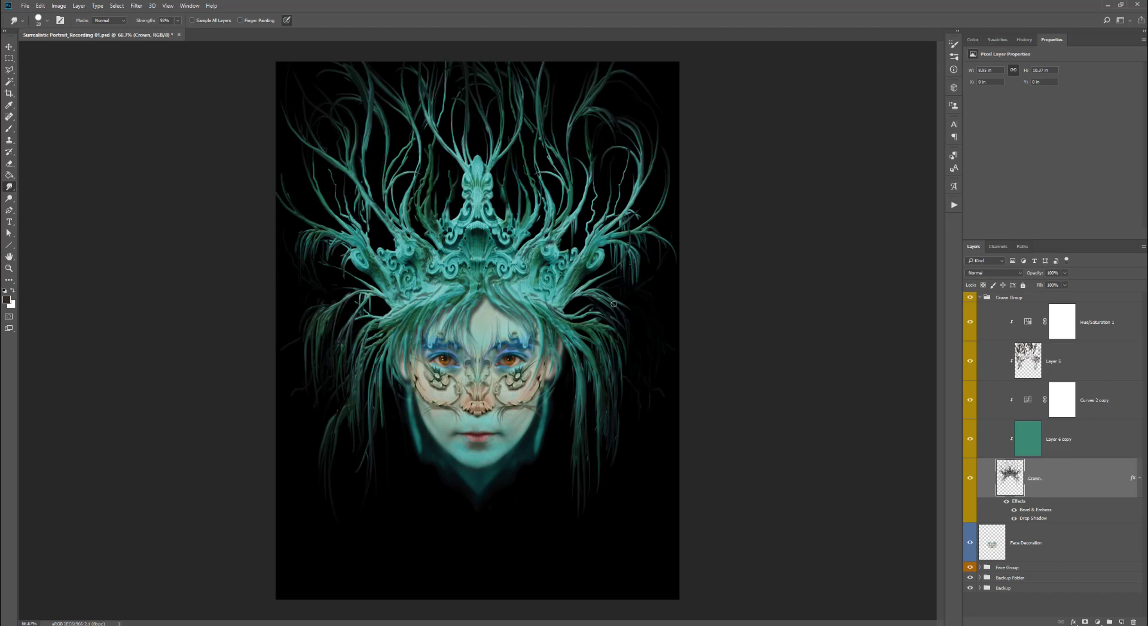
drag(612, 302, 626, 346)
drag(605, 277, 631, 292)
mouse_move(476, 289)
mouse_down()
mouse_move(471, 344)
mouse_move(471, 281)
mouse_move(466, 342)
mouse_up()
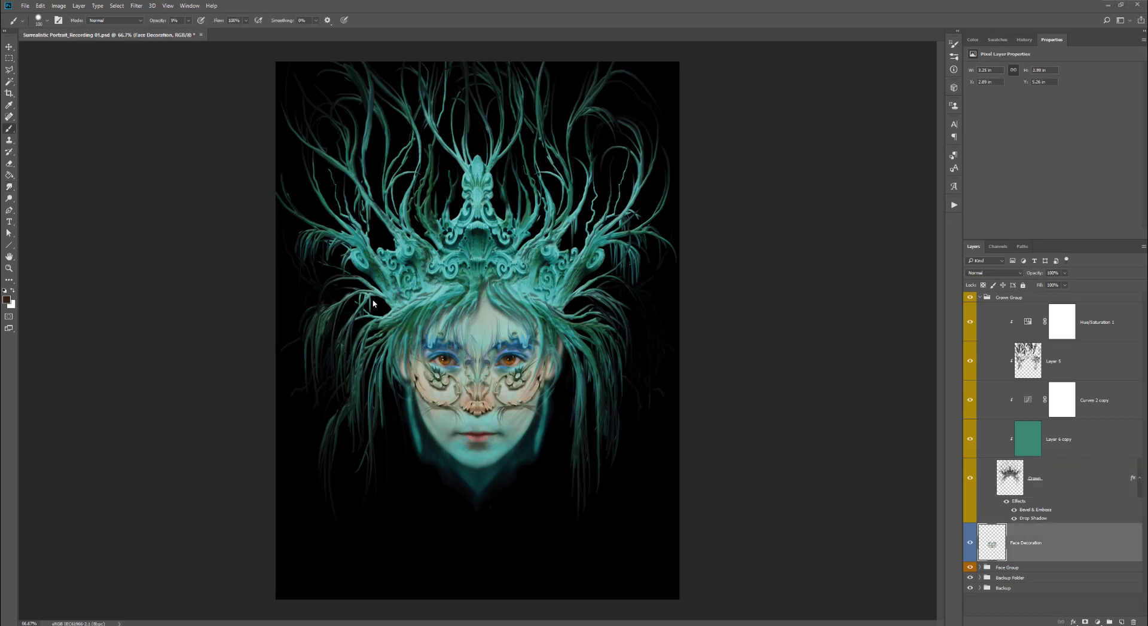
- Select all, collapse Crown Group, and add a new layer above Face Decoration set to Overlay blend mode
key(ctrl+a)
click(980, 297)
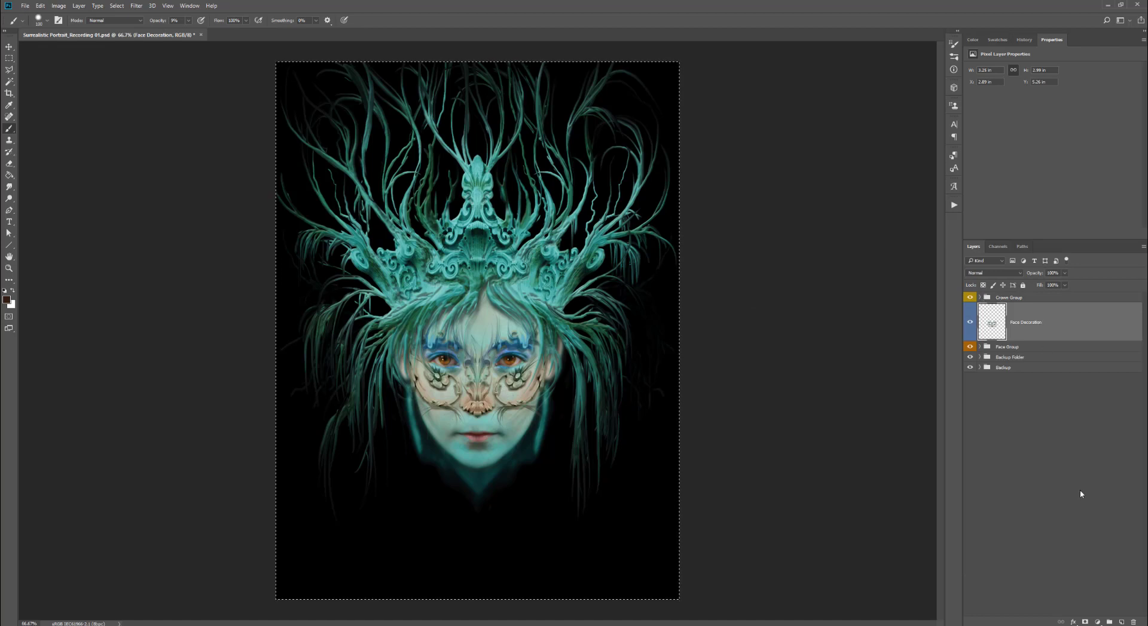
click(1121, 622)
click(1020, 272)
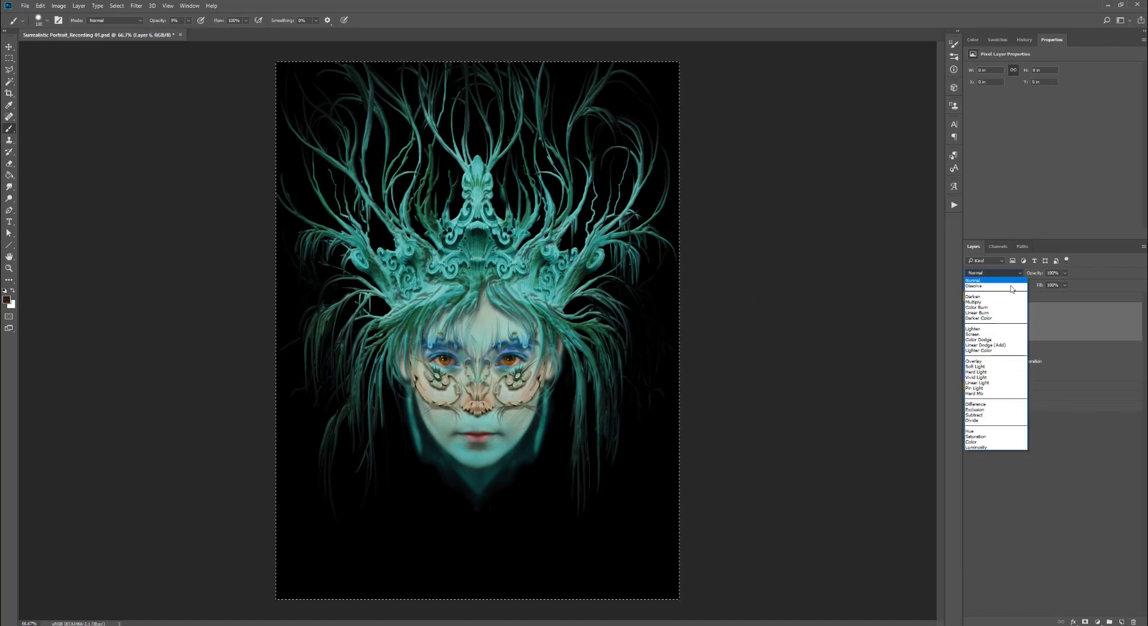
click(977, 362)
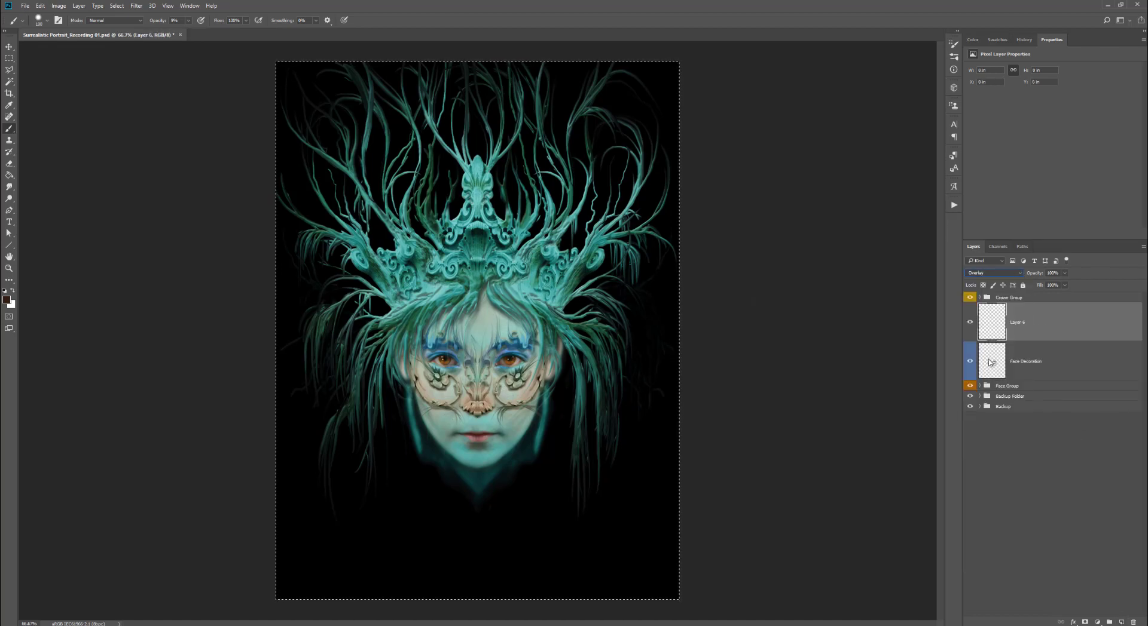
- Pick the Brush tool and paint along the crown's band above the forehead on the overlay layer
click(7, 301)
click(741, 127)
click(10, 128)
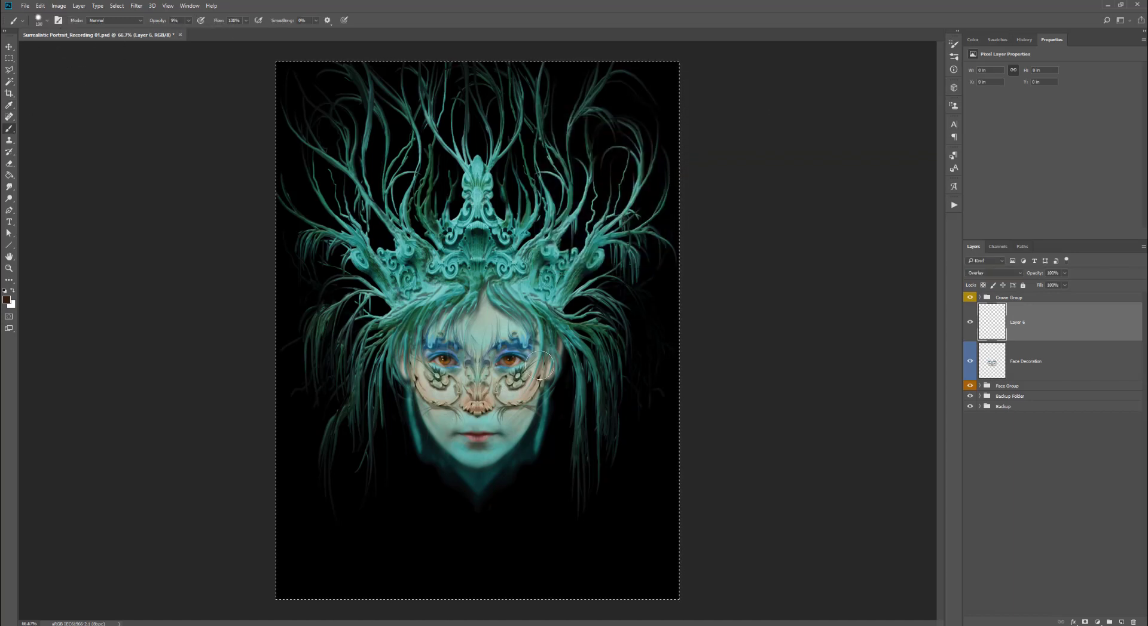
mouse_move(482, 281)
mouse_down()
mouse_move(493, 302)
mouse_move(485, 287)
mouse_up()
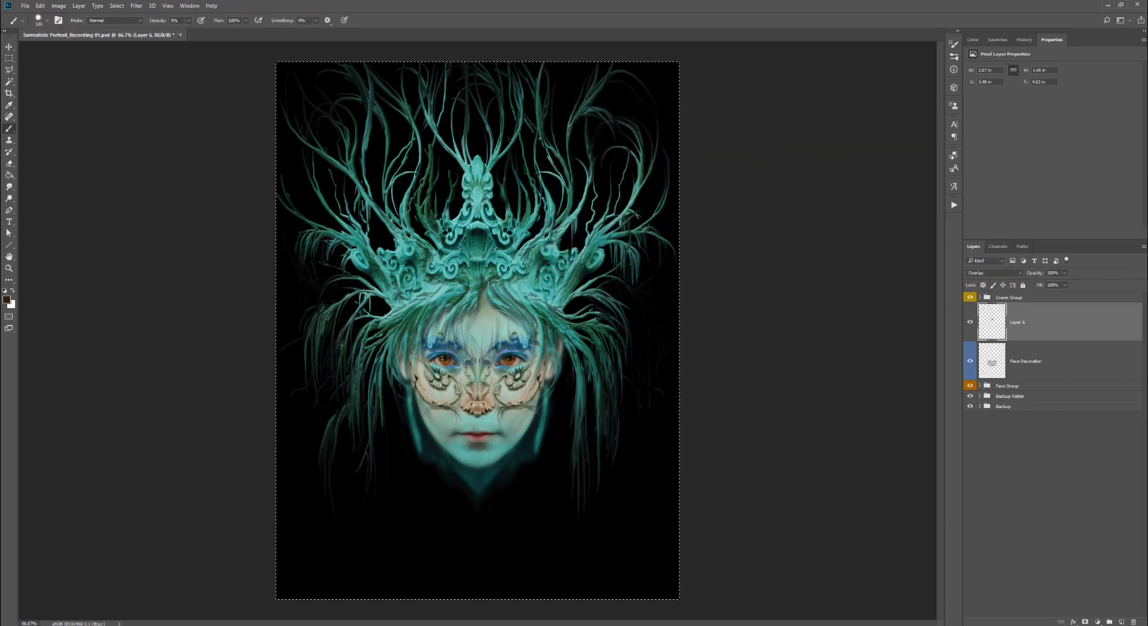
mouse_move(532, 327)
mouse_down()
mouse_move(550, 378)
mouse_move(550, 341)
mouse_move(520, 334)
mouse_move(541, 373)
mouse_move(497, 312)
mouse_move(457, 302)
mouse_move(482, 275)
mouse_move(487, 285)
mouse_move(449, 311)
mouse_move(407, 382)
mouse_move(406, 352)
mouse_move(475, 304)
mouse_move(453, 336)
mouse_move(443, 333)
mouse_move(482, 290)
mouse_up()
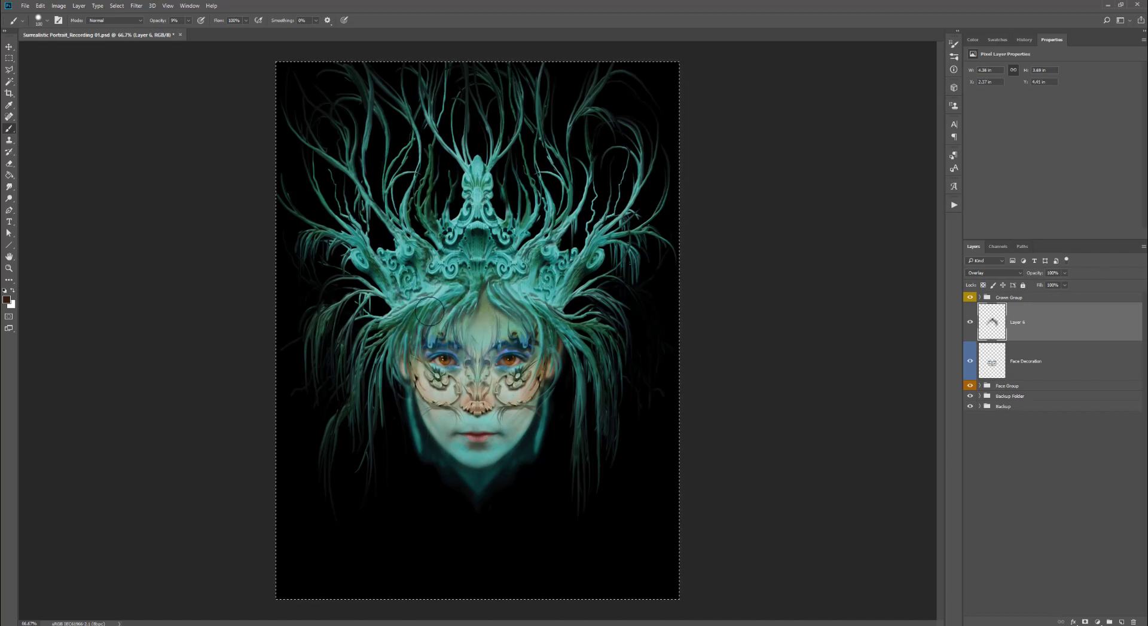
- Raise the brush opacity to 20% and paint more strokes over the forehead and crown band
click(188, 21)
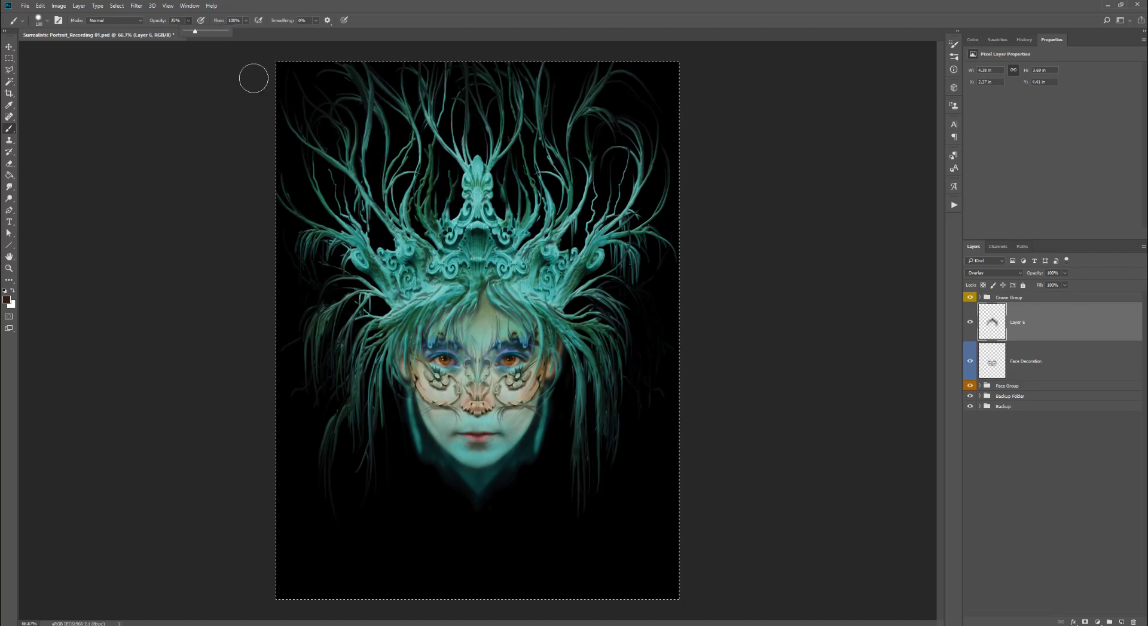
click(485, 281)
drag(446, 313, 419, 354)
mouse_move(501, 340)
mouse_down()
mouse_move(545, 338)
mouse_move(525, 306)
mouse_up()
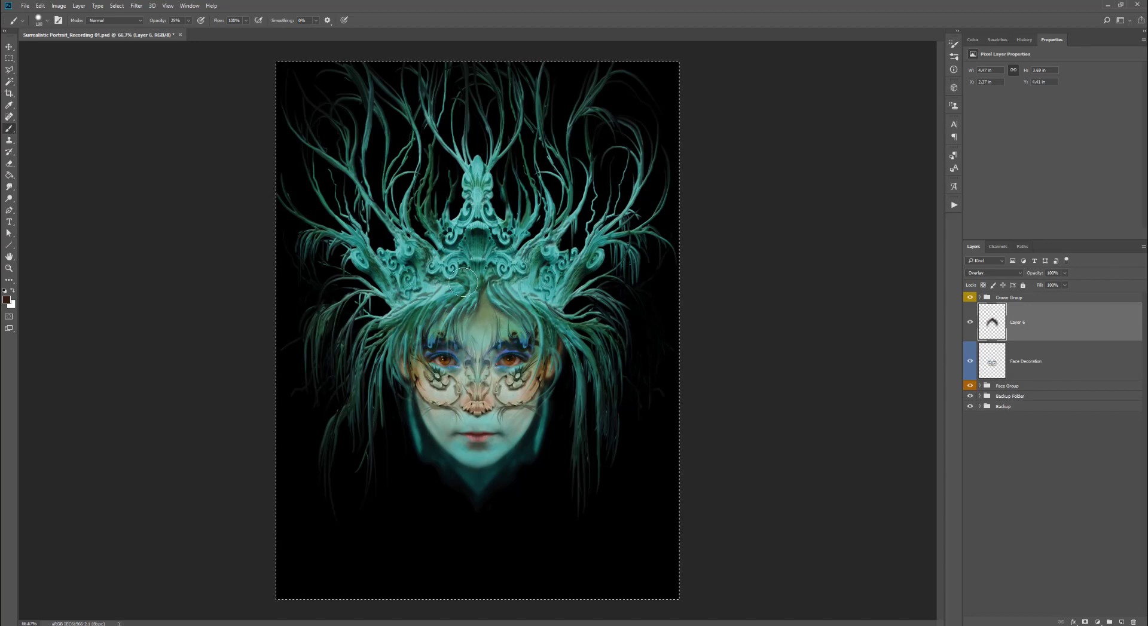
drag(463, 282, 485, 280)
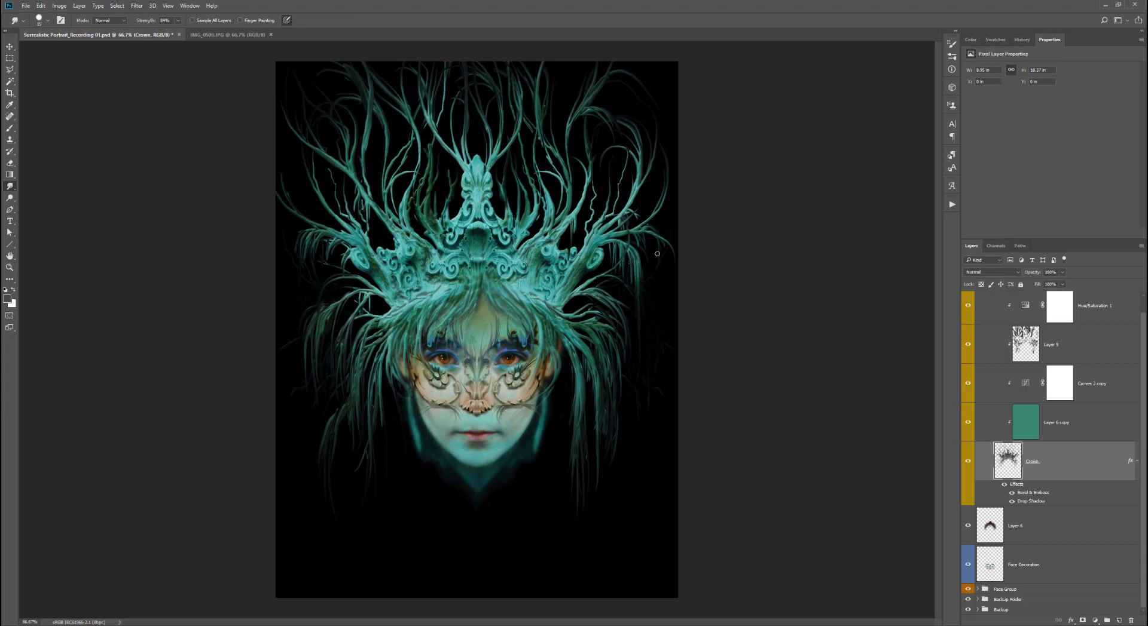
- Set the Smudge strength to 52% on the Crown layer and drag tendrils down along the outer sides of the face
click(177, 21)
drag(171, 30, 176, 31)
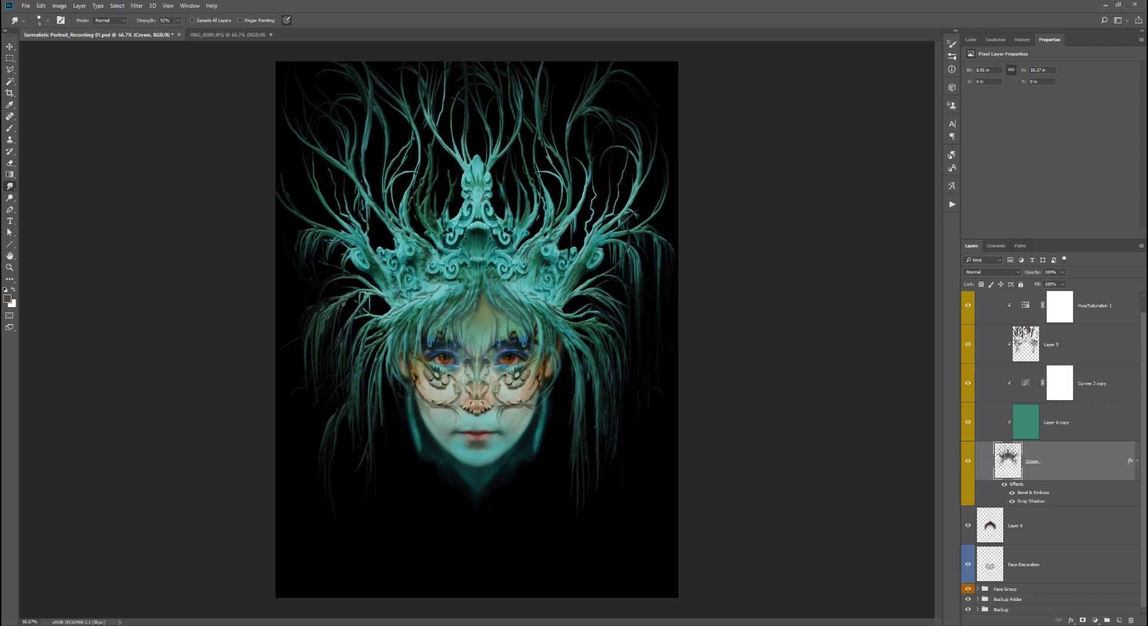
mouse_move(348, 327)
mouse_down()
mouse_move(346, 431)
mouse_move(323, 531)
mouse_up()
drag(577, 382, 586, 518)
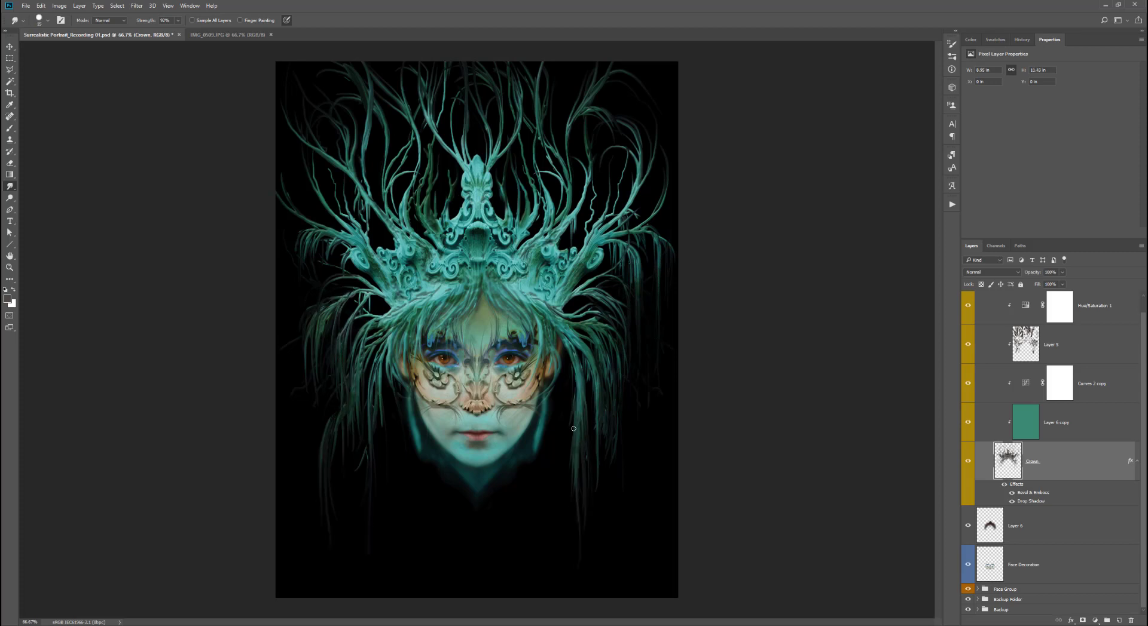
drag(607, 362, 603, 514)
drag(384, 395, 381, 534)
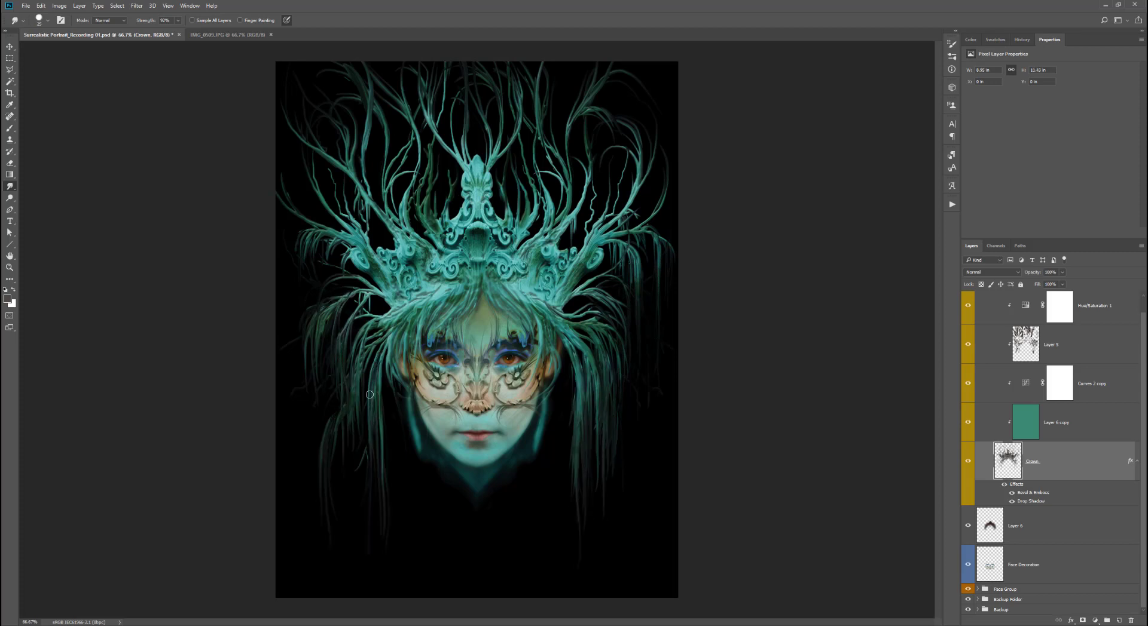
- Smudge more tendrils down over the cheeks and jaw on both sides of the face
drag(386, 344, 387, 430)
mouse_move(539, 347)
mouse_down()
mouse_move(541, 523)
mouse_move(550, 487)
mouse_up()
drag(402, 322, 424, 547)
mouse_move(529, 323)
mouse_down()
mouse_move(530, 547)
mouse_move(548, 558)
mouse_move(558, 465)
mouse_move(551, 541)
mouse_up()
drag(563, 347, 556, 457)
- Erase part of Layer 5 across the forehead at 100% opacity, then return to the Smudge tool on the Crown layer
click(1070, 347)
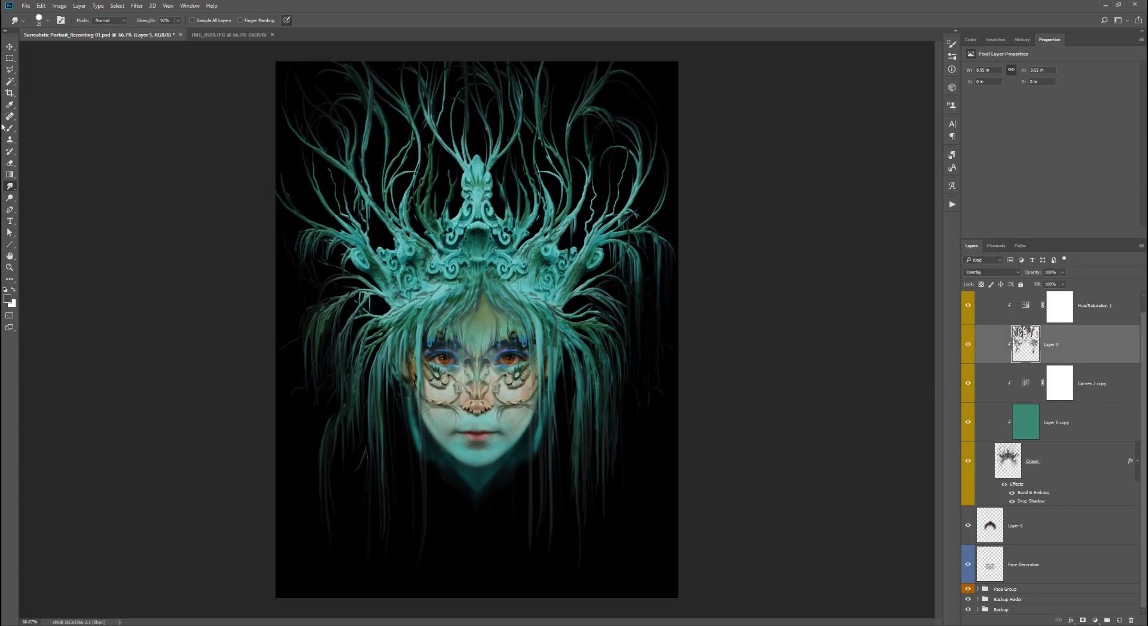
click(9, 163)
mouse_move(549, 321)
mouse_down()
mouse_move(554, 352)
mouse_move(524, 306)
mouse_move(420, 312)
mouse_move(402, 341)
mouse_up()
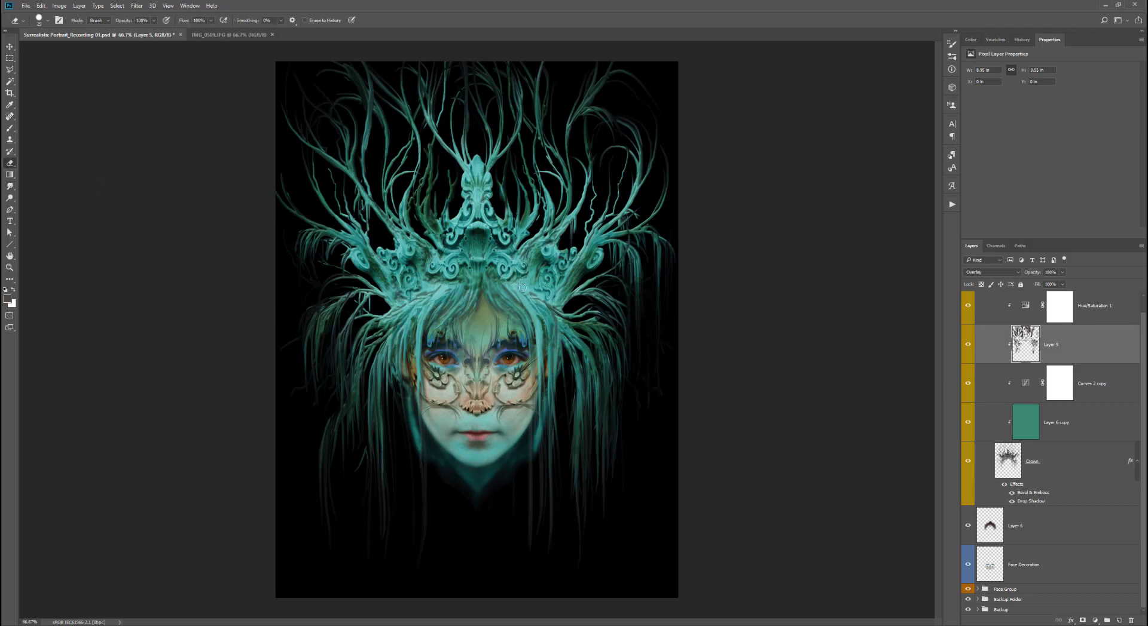
drag(476, 285, 482, 282)
click(9, 186)
click(1064, 462)
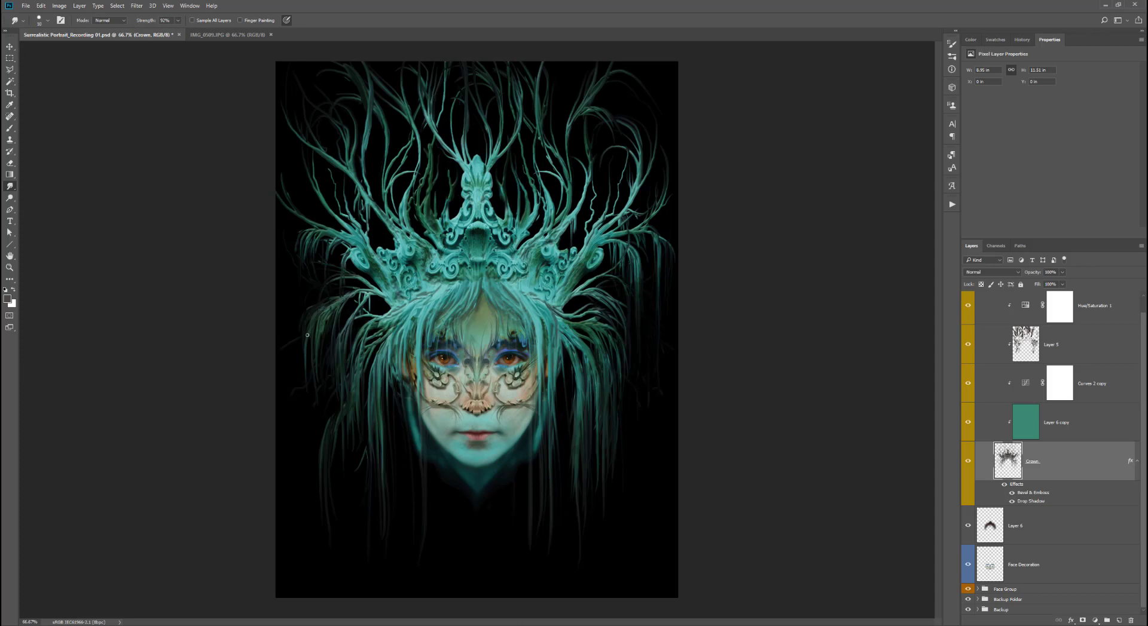
- Enlarge the Smudge brush and drag more crown tendrils down over the hair beside the face
mouse_move(327, 323)
mouse_down()
mouse_move(313, 414)
mouse_move(324, 567)
mouse_up()
key(bracketright)
drag(580, 524, 582, 574)
drag(571, 359, 575, 450)
drag(572, 340, 582, 442)
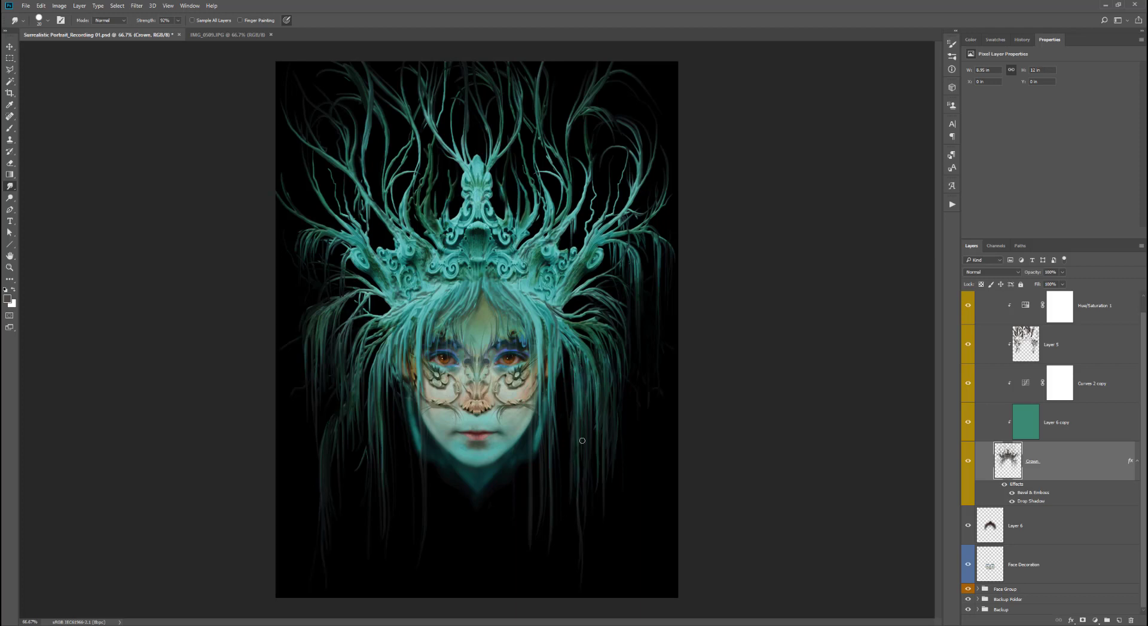
drag(376, 345, 368, 400)
- Paste the copied lion-head corbel from the architecture photo above the Face Group and move it below the chin
key(ctrl+Tab)
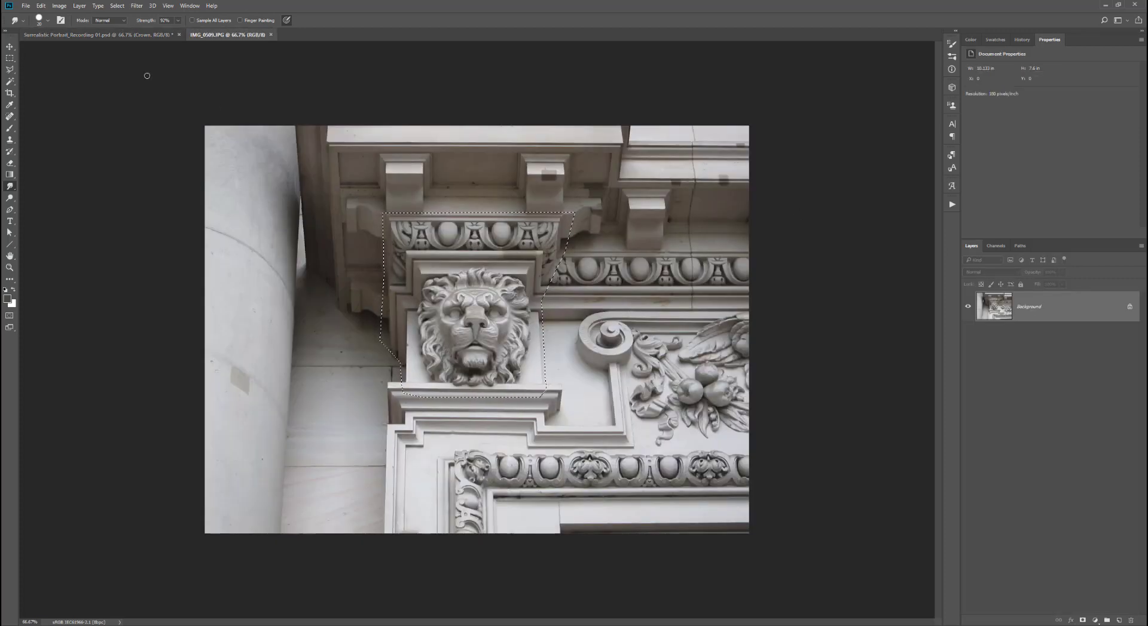
click(144, 34)
click(1006, 297)
click(978, 297)
click(1031, 362)
click(1036, 386)
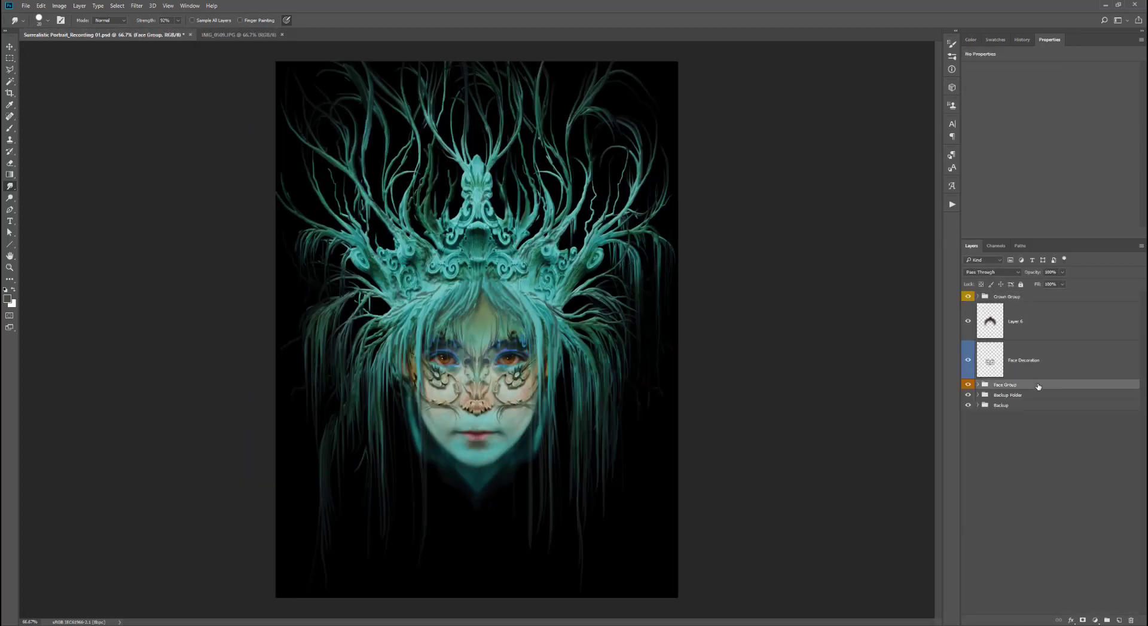
key(ctrl+v)
drag(526, 414, 480, 608)
- Free-transform and warp the lion corbel into a tapering neck shape beneath the chin
key(ctrl+t)
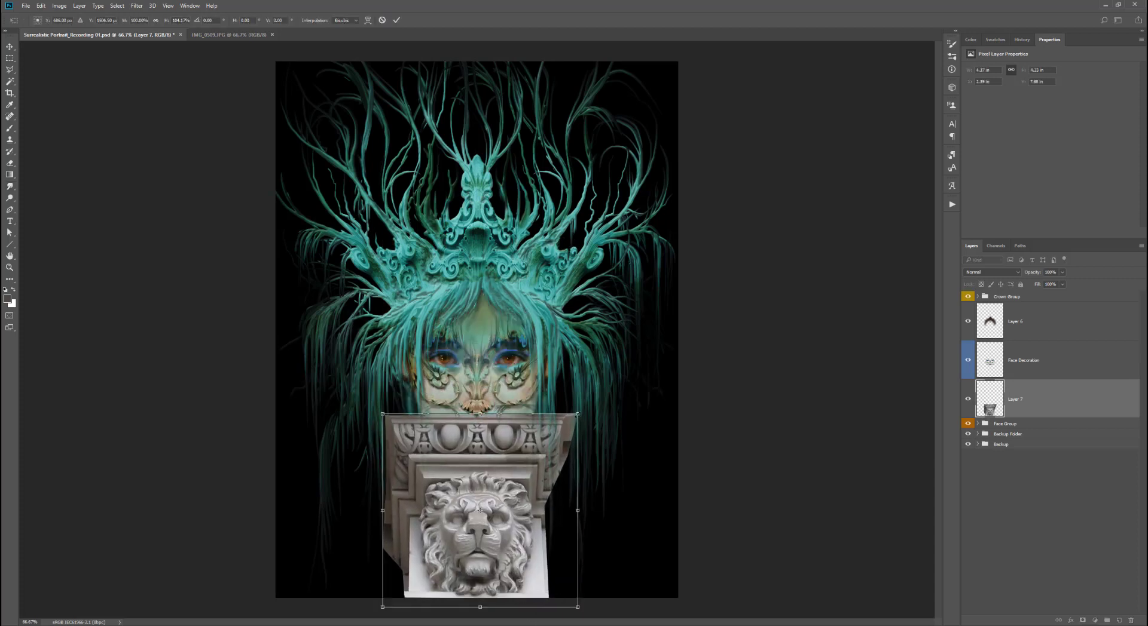
drag(577, 415, 557, 408)
drag(383, 416, 406, 411)
drag(557, 408, 552, 410)
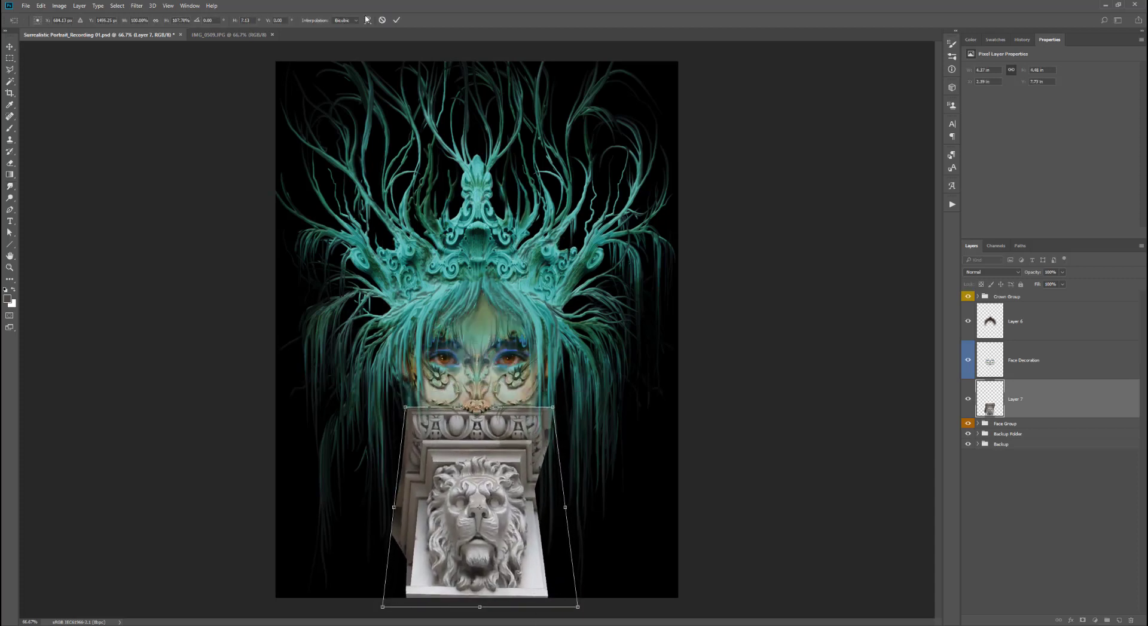
click(368, 20)
drag(480, 417, 458, 453)
drag(553, 407, 546, 408)
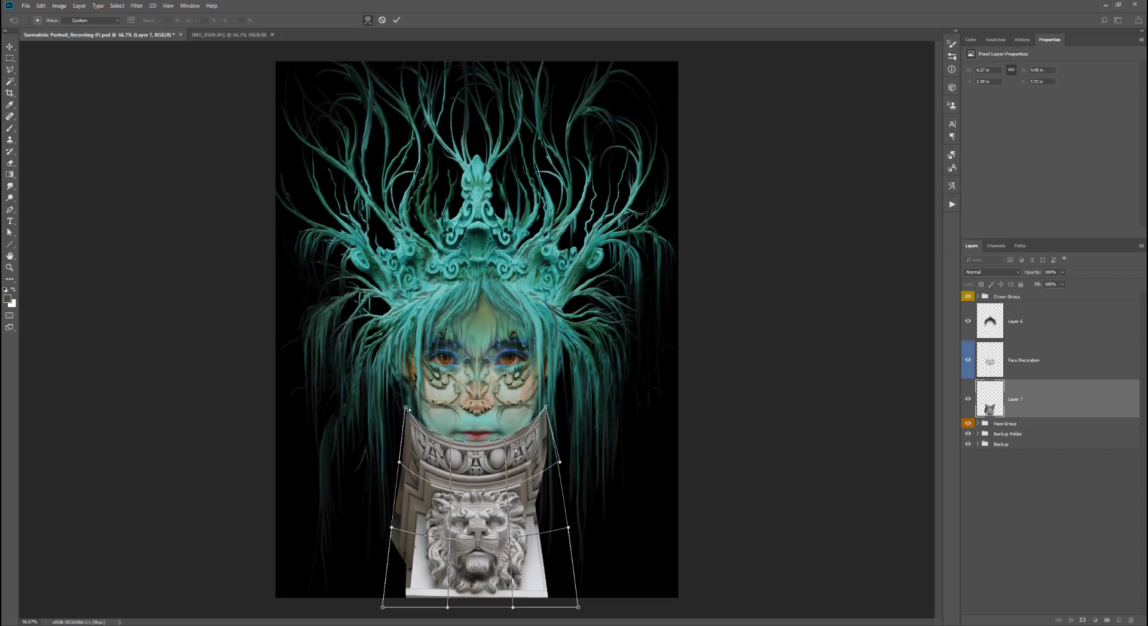
drag(405, 408, 409, 408)
drag(458, 453, 442, 460)
drag(474, 502, 473, 495)
key(Return)
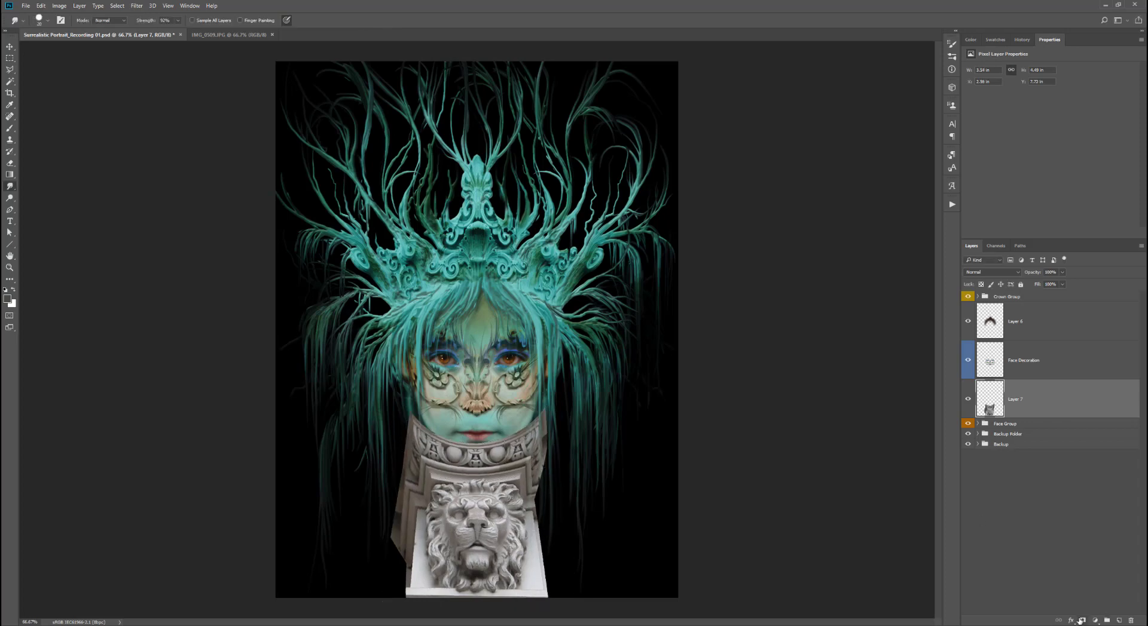
- Add a layer mask to the lion layer and paint black at 100% opacity to hide its outer sides
click(1083, 621)
click(9, 128)
click(12, 290)
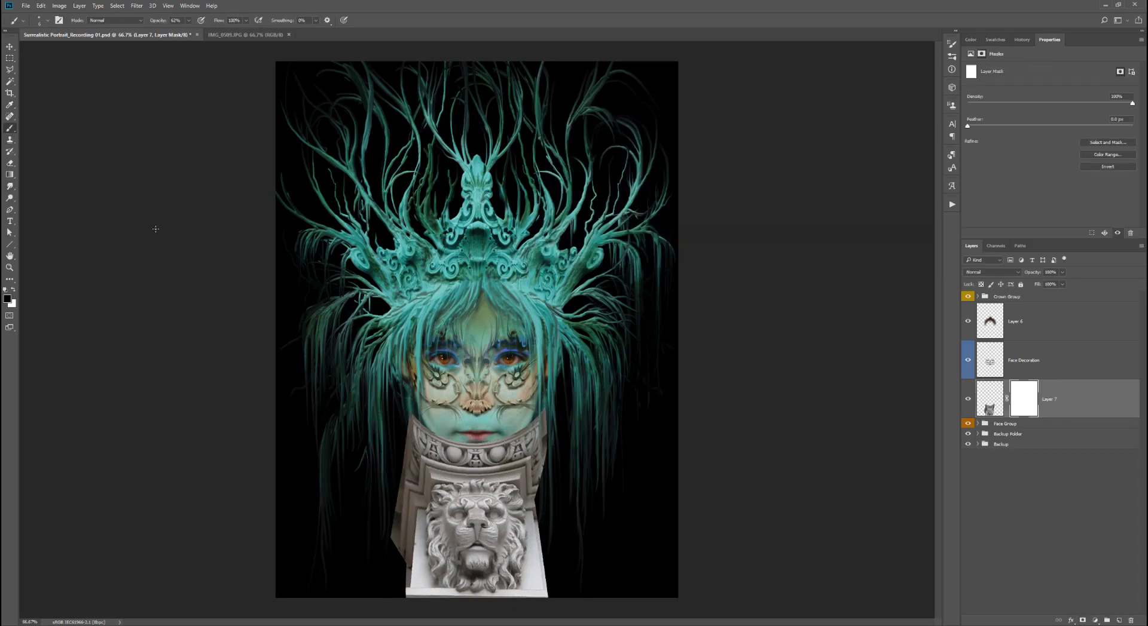
mouse_move(406, 419)
mouse_down()
mouse_move(416, 562)
mouse_move(413, 454)
mouse_move(434, 592)
mouse_move(402, 508)
mouse_move(410, 469)
mouse_up()
key(0)
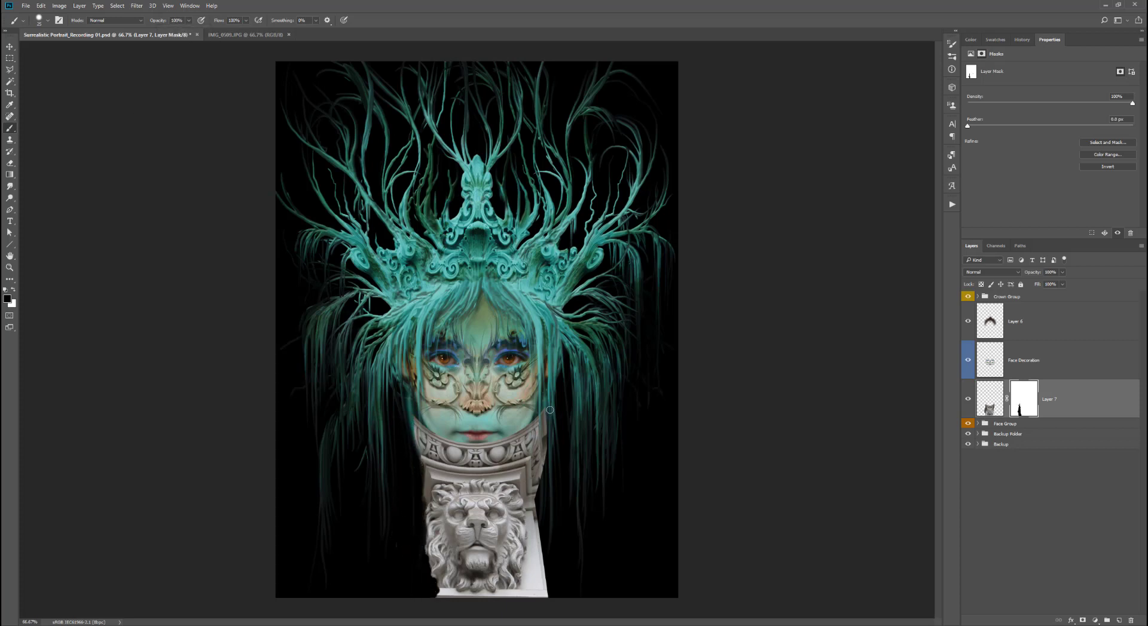
mouse_move(550, 410)
mouse_down()
mouse_move(526, 592)
mouse_move(536, 503)
mouse_up()
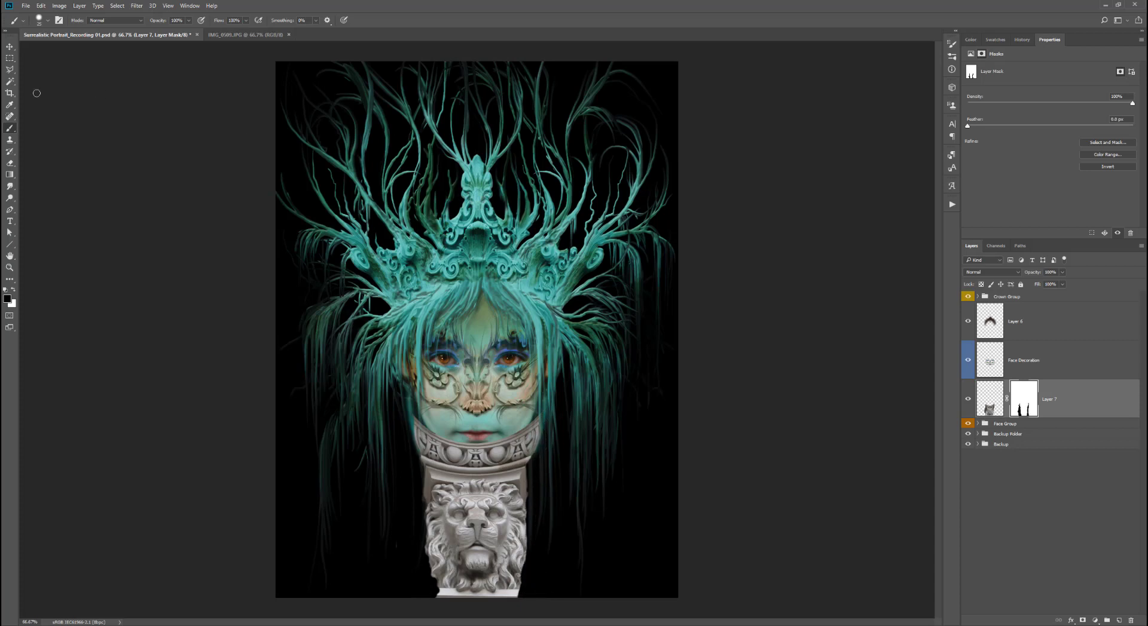
- Enlarge the brush, mask away more of the lion's upper edge, then apply the layer mask
click(47, 20)
key(bracketright)
key(bracketright)
key(bracketright)
mouse_move(485, 447)
mouse_down()
mouse_move(512, 434)
mouse_move(473, 461)
mouse_up()
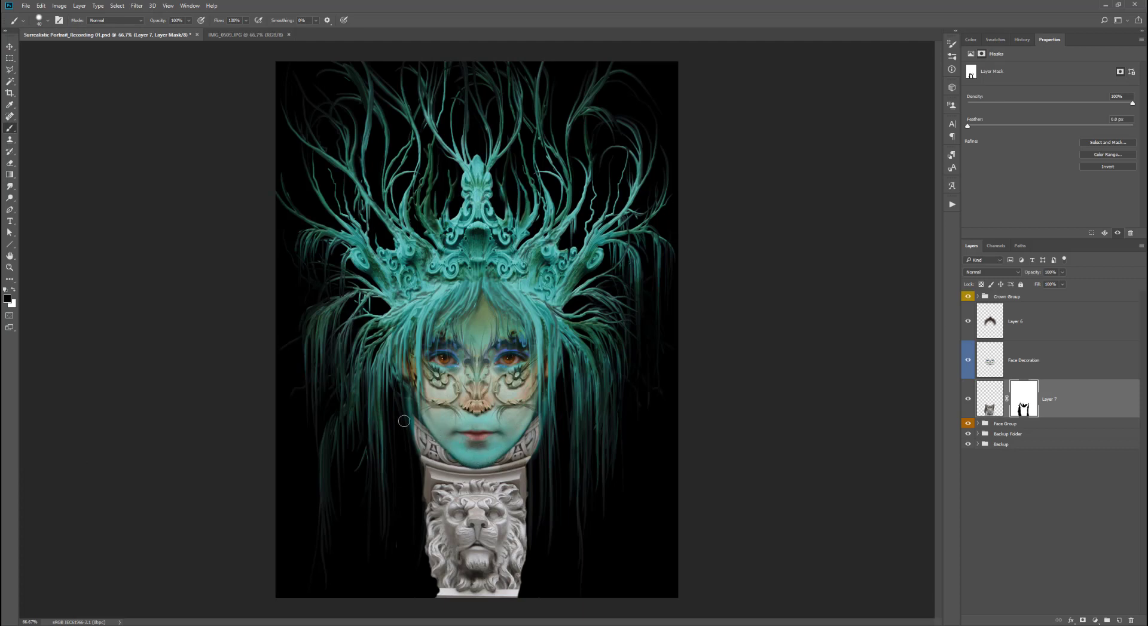
right_click(1011, 399)
click(1029, 432)
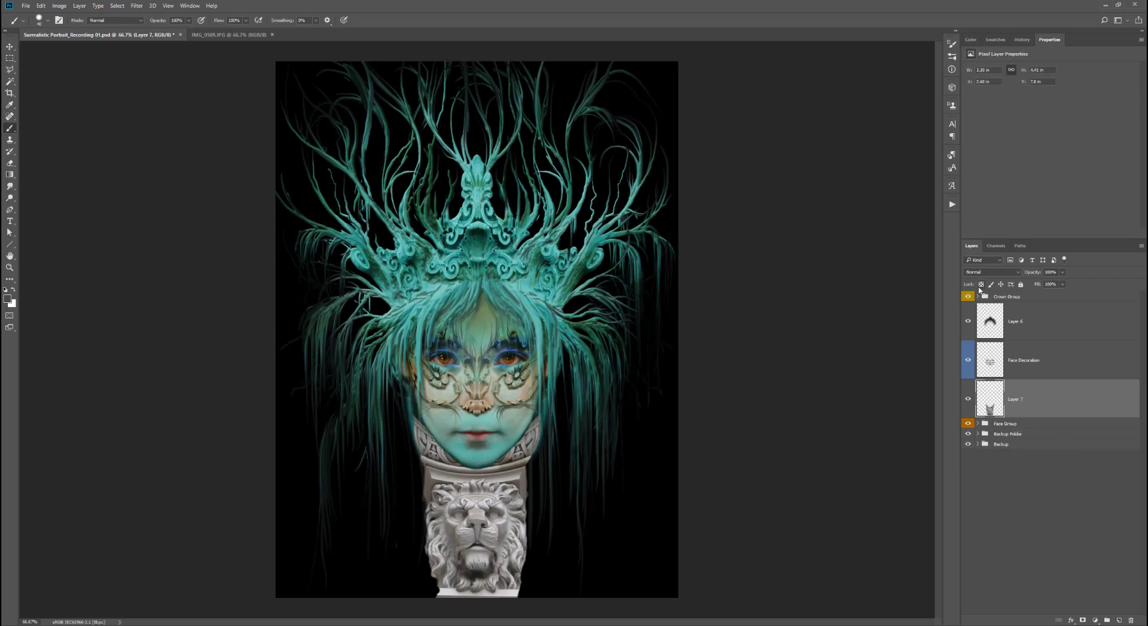
- Paste the crown's layer style onto the lion layer
click(977, 296)
scroll(989, 305, up, 2)
click(977, 297)
right_click(1020, 399)
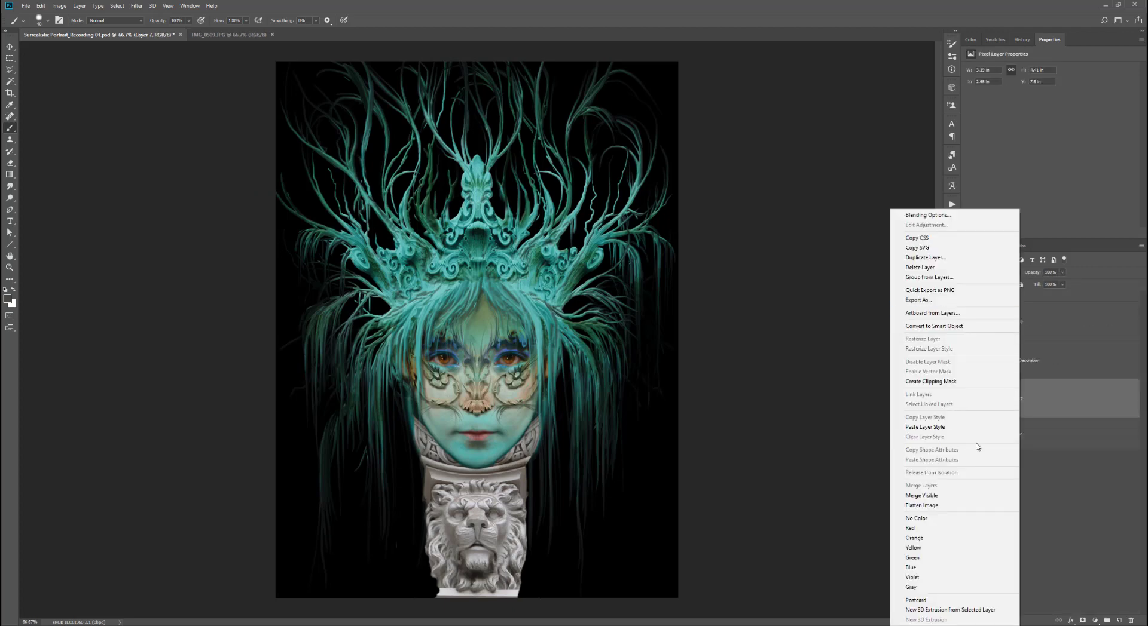
click(956, 428)
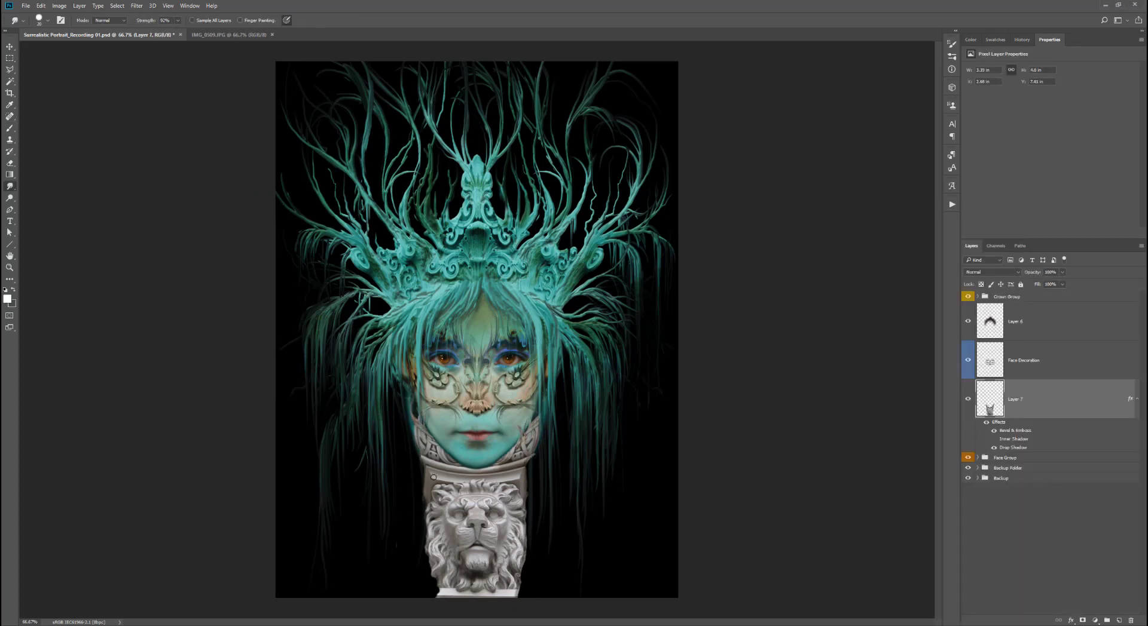
- Smudge the lion neck's lower edges into downward tendril-like streaks
mouse_move(435, 519)
mouse_down()
mouse_move(416, 559)
mouse_move(439, 589)
mouse_move(496, 583)
mouse_move(535, 559)
mouse_move(535, 595)
mouse_up()
drag(522, 505, 554, 571)
drag(525, 480, 533, 443)
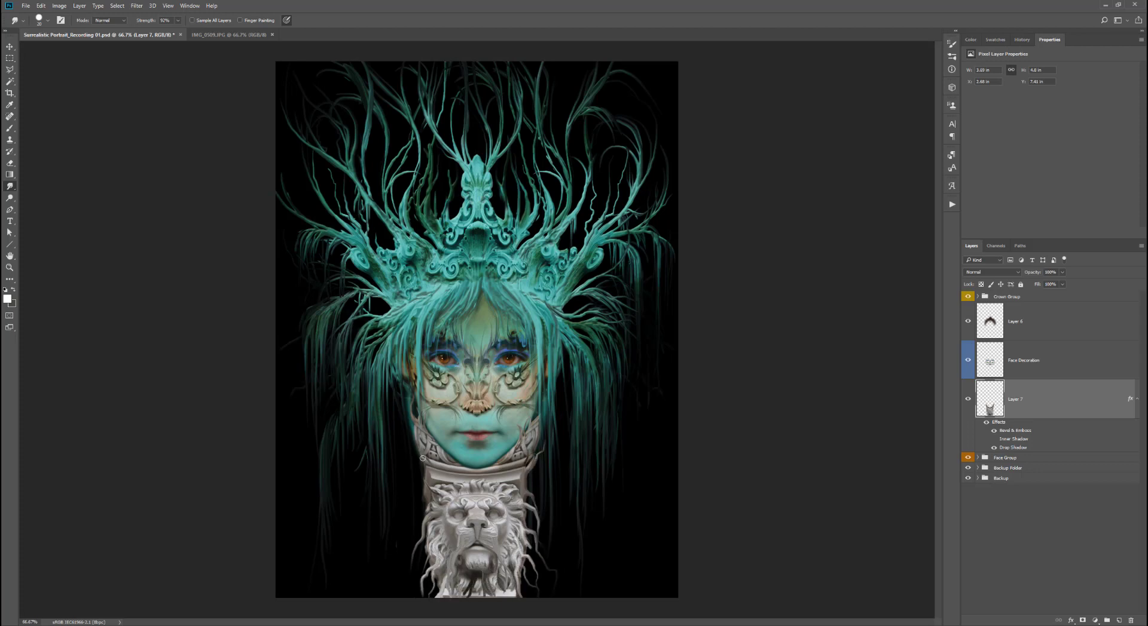
drag(412, 431, 426, 485)
key(e)
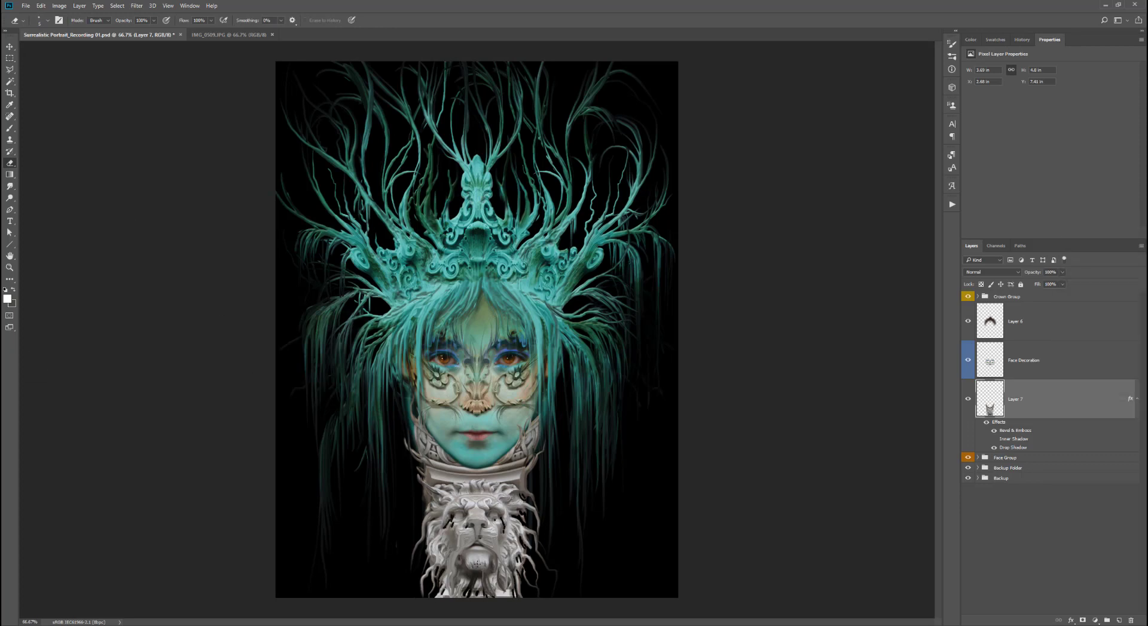
key(r)
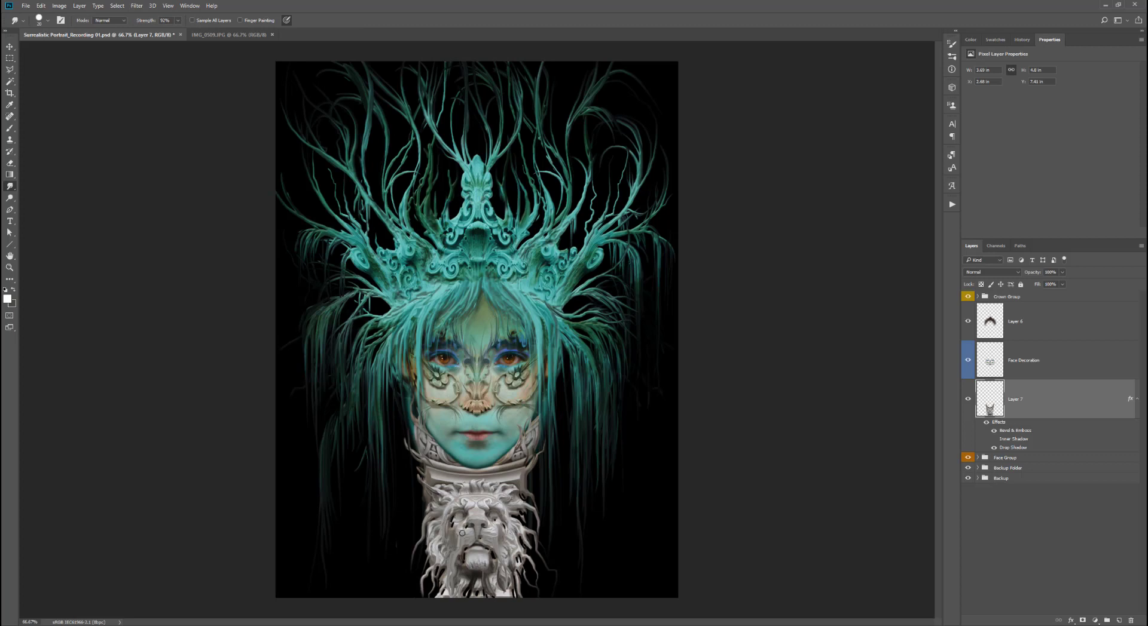
drag(486, 555, 467, 569)
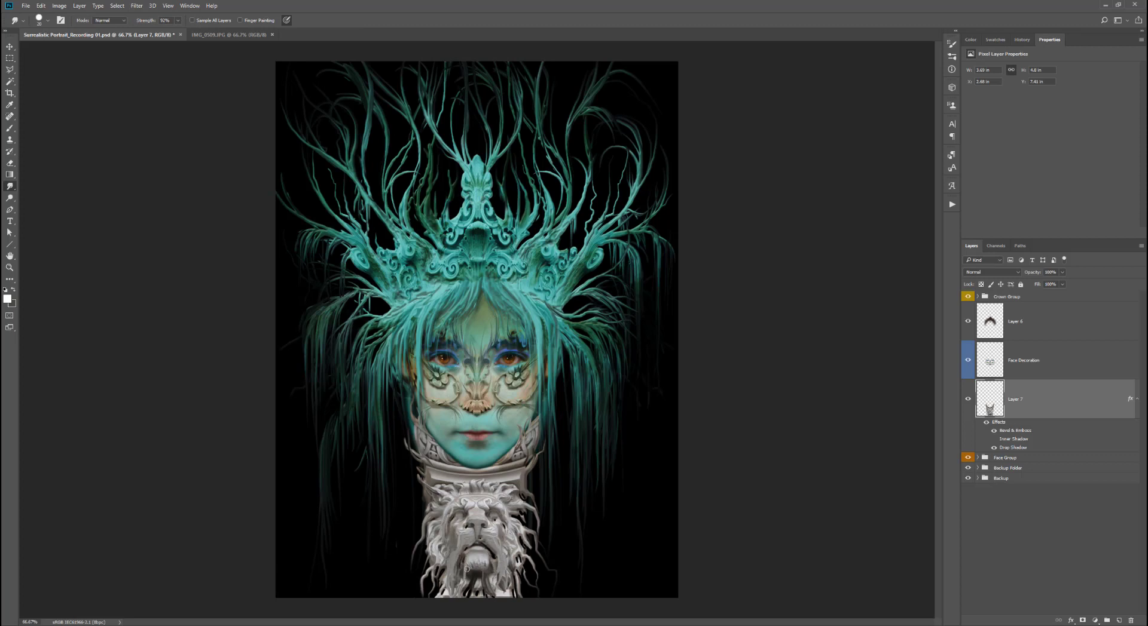
drag(520, 526, 548, 545)
drag(530, 529, 552, 589)
drag(427, 487, 403, 518)
drag(423, 476, 390, 501)
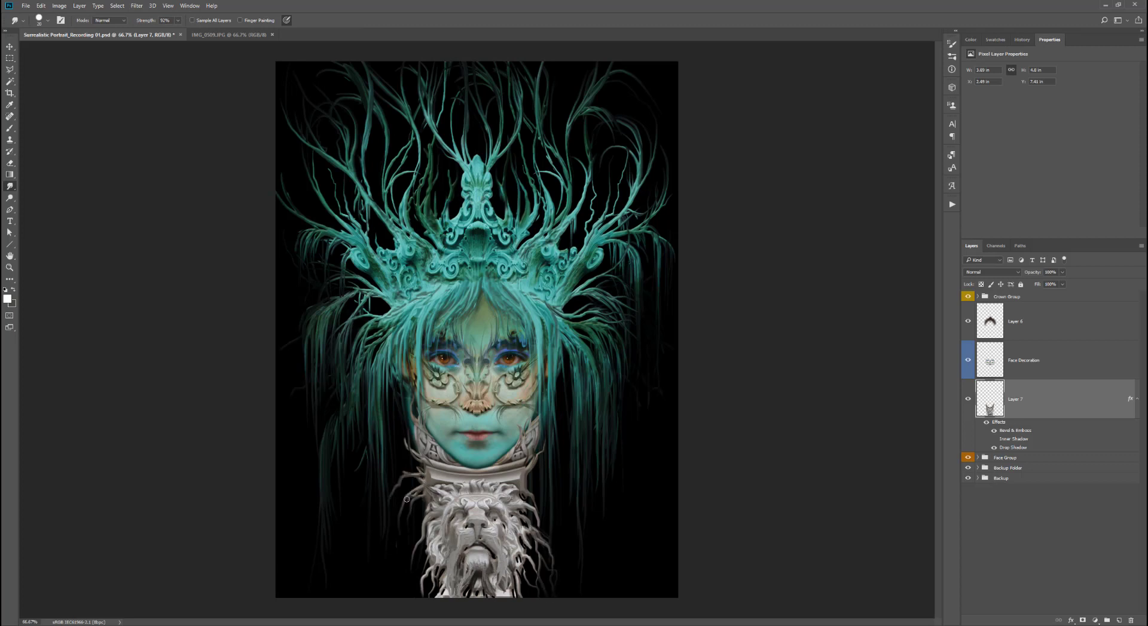
- Smudge more streaks along both sides and the bottom of the lion neck
drag(521, 480, 546, 503)
drag(525, 492, 560, 549)
drag(532, 549, 537, 598)
drag(441, 563, 425, 598)
drag(431, 541, 411, 593)
mouse_move(422, 532)
mouse_down()
mouse_move(407, 548)
mouse_move(410, 529)
mouse_up()
mouse_move(510, 522)
mouse_down()
mouse_move(522, 547)
mouse_move(505, 597)
mouse_up()
mouse_move(478, 564)
mouse_down()
mouse_move(464, 598)
mouse_move(474, 597)
mouse_up()
drag(427, 511, 390, 542)
drag(420, 533, 378, 556)
drag(418, 559, 395, 591)
drag(544, 525, 571, 559)
drag(520, 549, 532, 592)
- Give the lion layer a violet label and create a new layer above it
right_click(966, 411)
click(984, 497)
click(1119, 621)
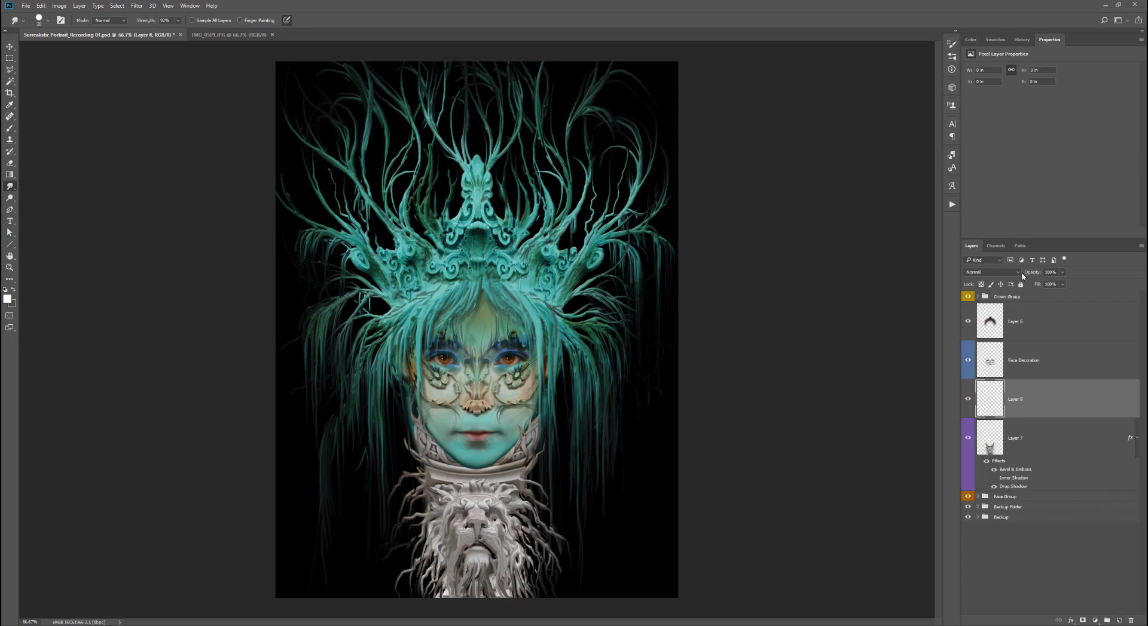
- Set the new layer to Color blend mode, label it violet and fill it with a picked teal colour
click(1019, 273)
click(980, 440)
right_click(967, 413)
click(983, 499)
click(7, 299)
click(661, 193)
click(586, 182)
click(742, 126)
key(alt+BackSpace)
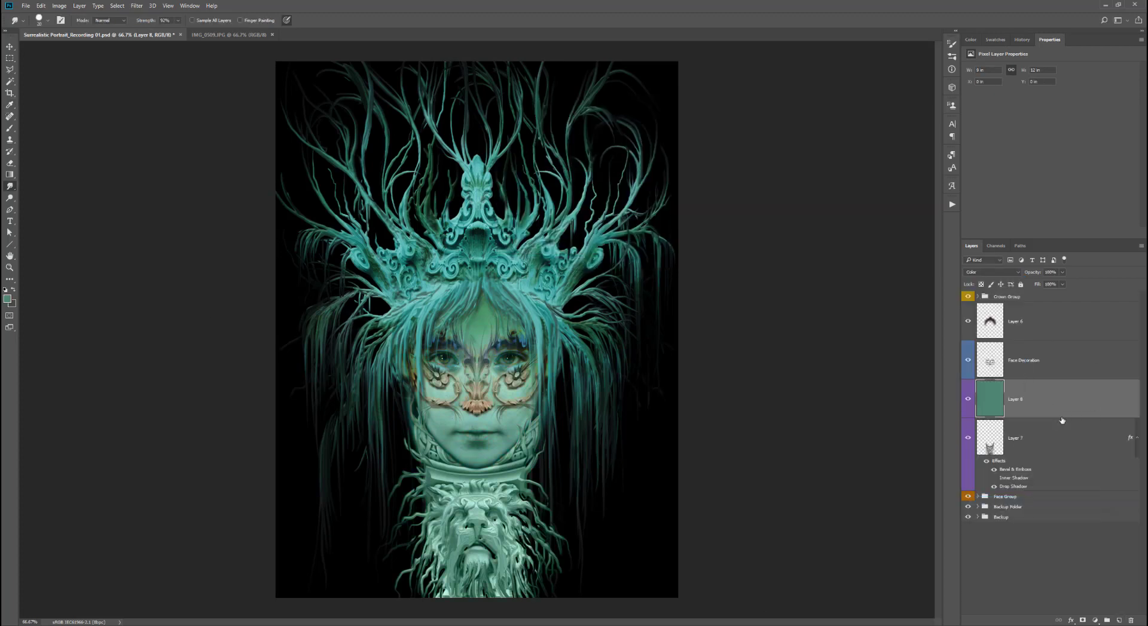
- Clip the colour layer to the lion layer and paint a brown tone over the lion's lower part
alt+click(1061, 418)
click(7, 299)
click(662, 240)
click(632, 213)
click(741, 125)
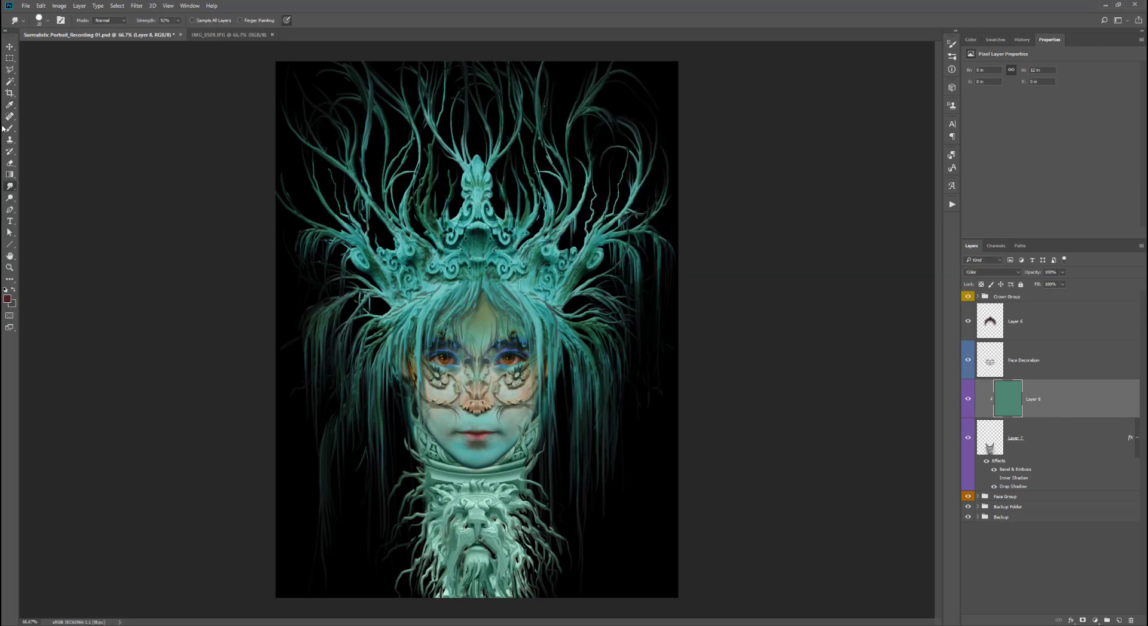
drag(54, 52, 58, 52)
mouse_move(478, 577)
mouse_down()
mouse_move(465, 587)
mouse_move(495, 592)
mouse_move(468, 593)
mouse_up()
click(7, 299)
click(661, 233)
click(612, 214)
click(741, 124)
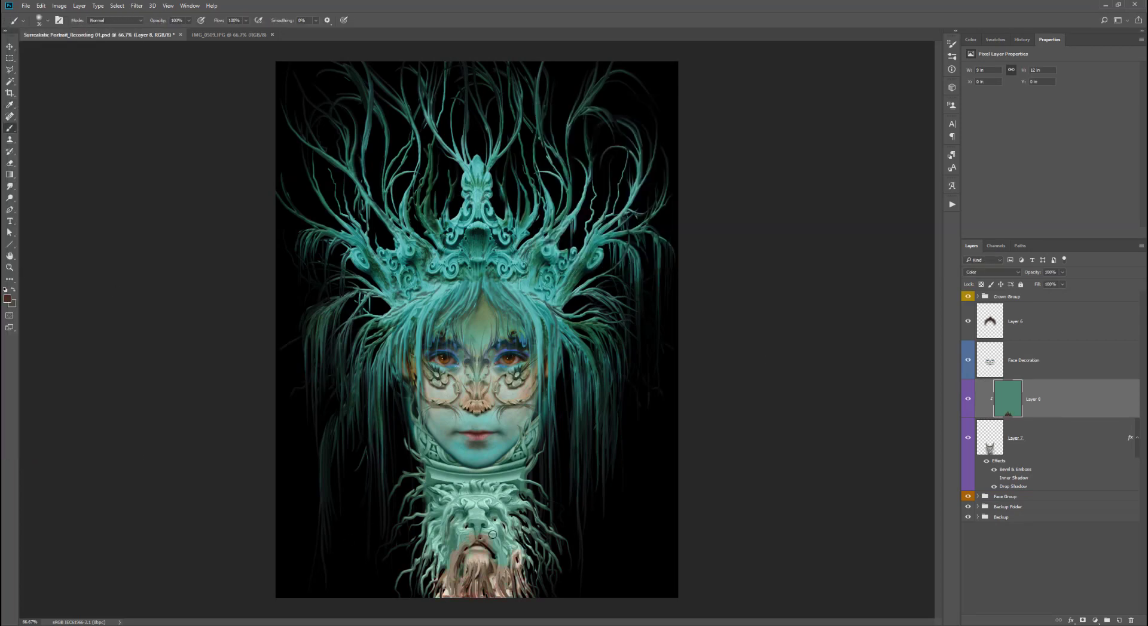
- Paint colour B07857 at 35% and then 70% opacity over the lion's lower half
key(3)
key(5)
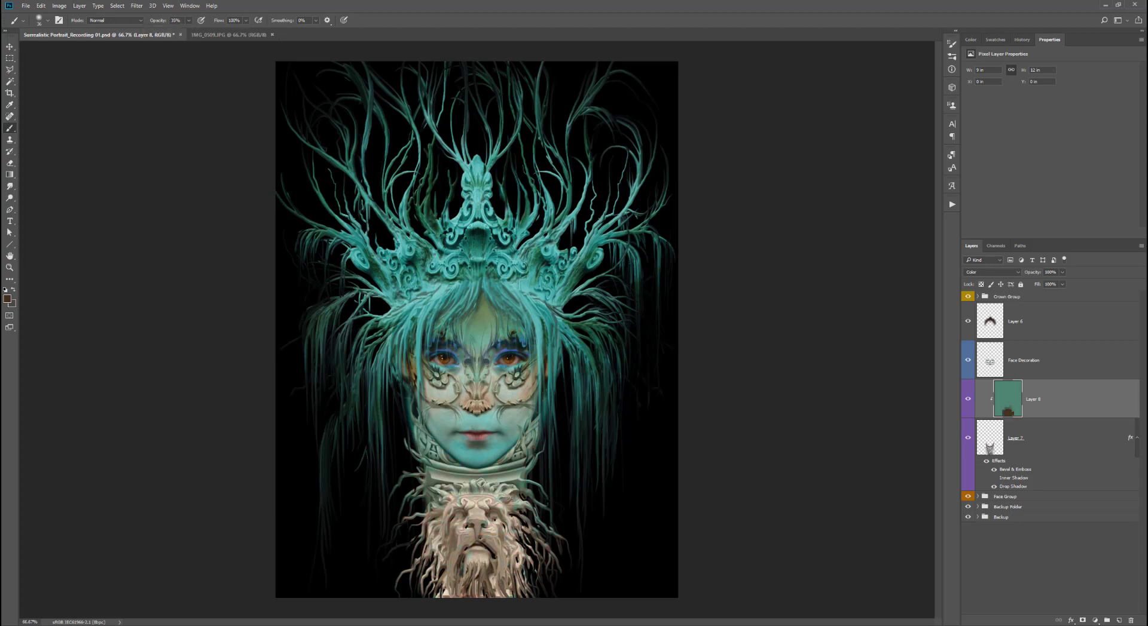
click(7, 299)
click(662, 234)
click(574, 184)
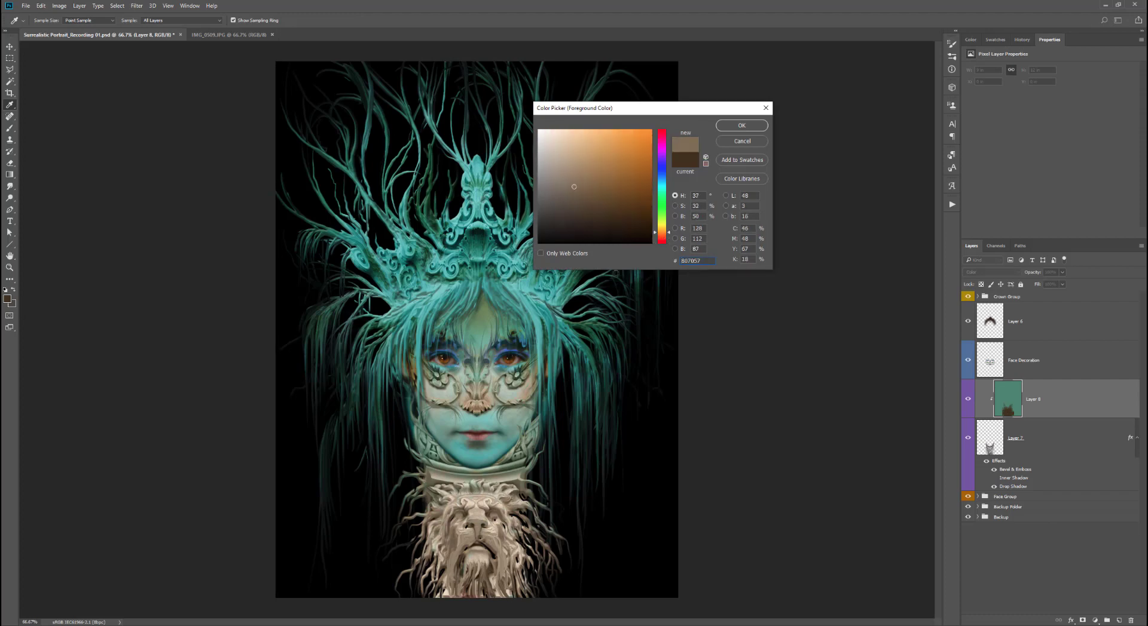
click(741, 123)
drag(440, 564, 507, 557)
click(189, 21)
drag(190, 31, 203, 31)
drag(533, 599, 424, 560)
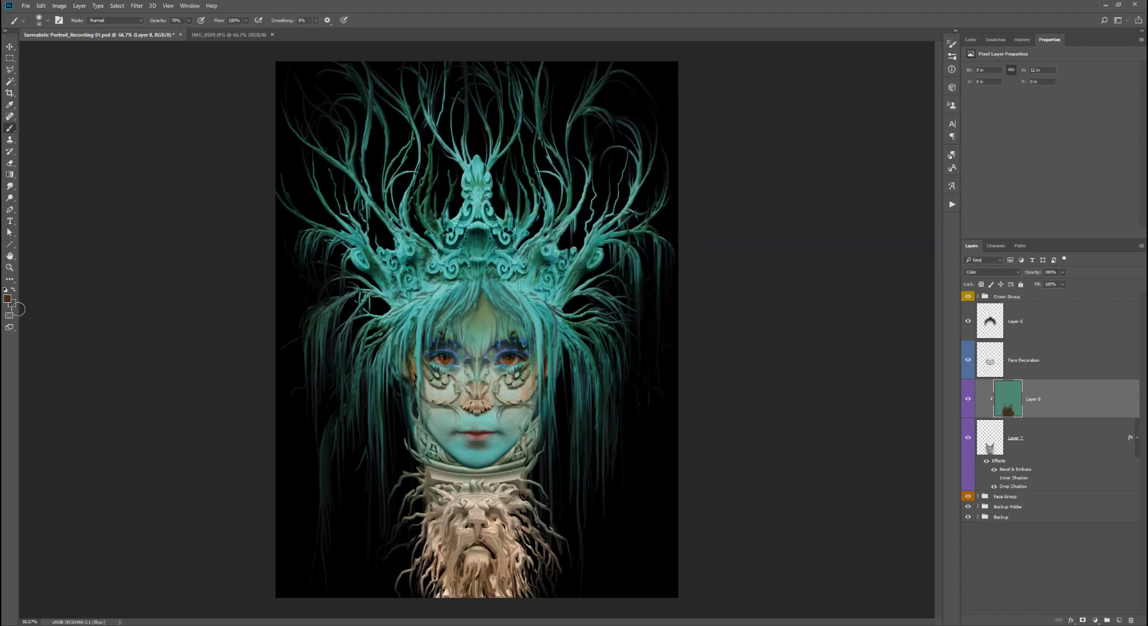
- Choose a new foreground colour in the Color Picker
click(8, 298)
click(651, 242)
click(740, 124)
click(7, 299)
click(661, 233)
click(661, 239)
click(647, 208)
click(740, 125)
click(7, 299)
mouse_move(503, 601)
mouse_down()
mouse_move(440, 574)
mouse_move(490, 599)
mouse_up()
click(661, 234)
click(740, 124)
- Rename the colour layer to Color and the lion layer to Neck
double_click(1033, 400)
text(Color)
key(Return)
double_click(1016, 438)
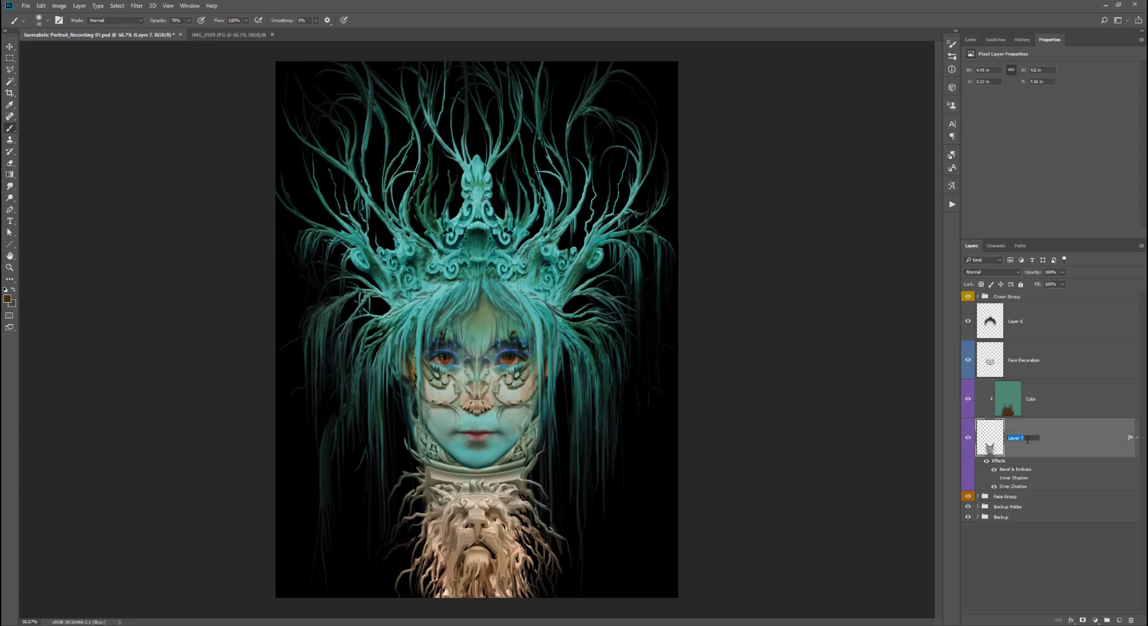
text(Neck)
click(1048, 404)
- Add a new violet-labelled layer in Overlay blend mode and name it Overlay
click(1118, 621)
right_click(969, 413)
click(990, 500)
right_click(1014, 403)
click(992, 273)
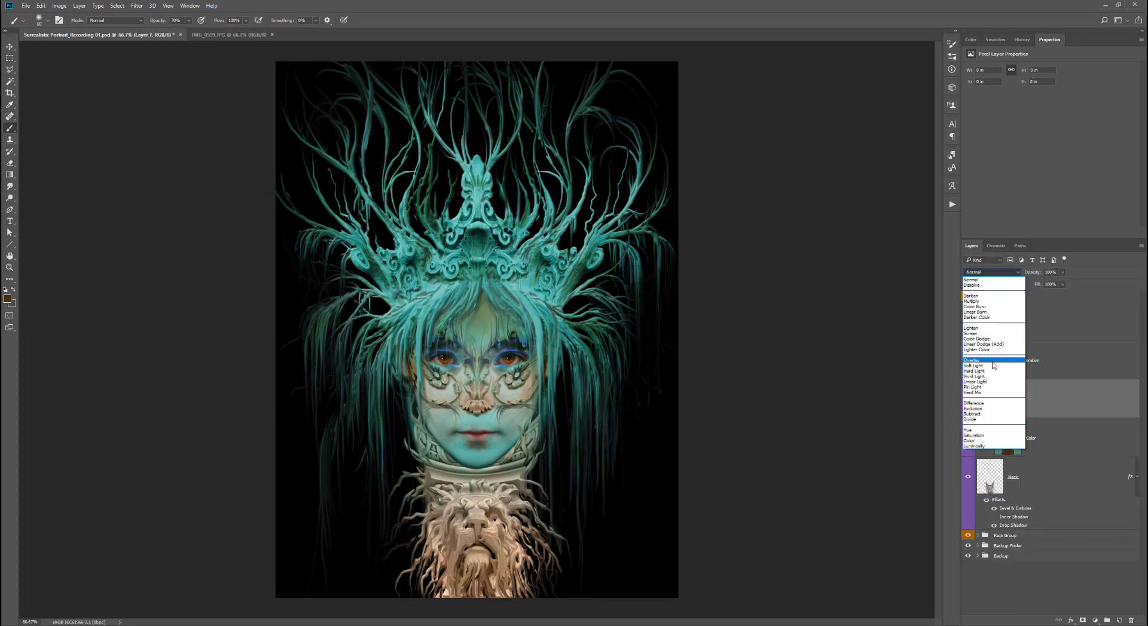
click(993, 362)
double_click(1015, 399)
text(Overlay)
key(Return)
- Paint more colour on the Color layer around the top of the neck with a newly picked tone
click(1051, 440)
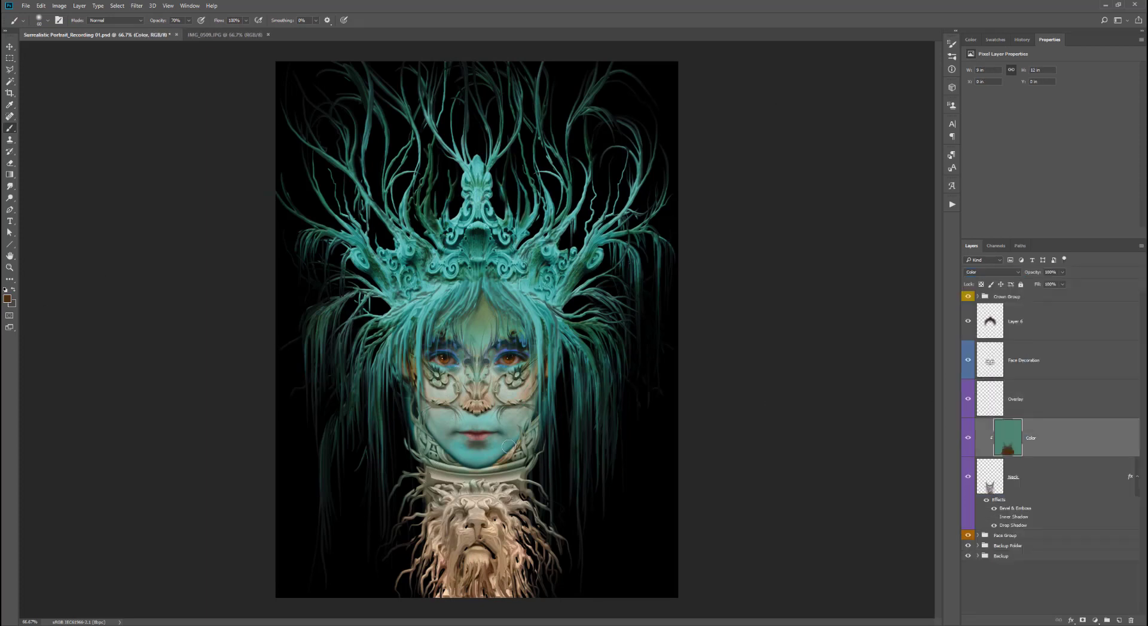
drag(509, 447, 521, 430)
click(7, 299)
click(646, 223)
click(741, 124)
drag(427, 461, 436, 438)
- Load the Neck layer's selection and paint shading under the chin on the Overlay layer at 18% opacity
click(189, 21)
click(197, 30)
key(bracketleft)
key(bracketleft)
key(bracketleft)
key(bracketleft)
click(1043, 400)
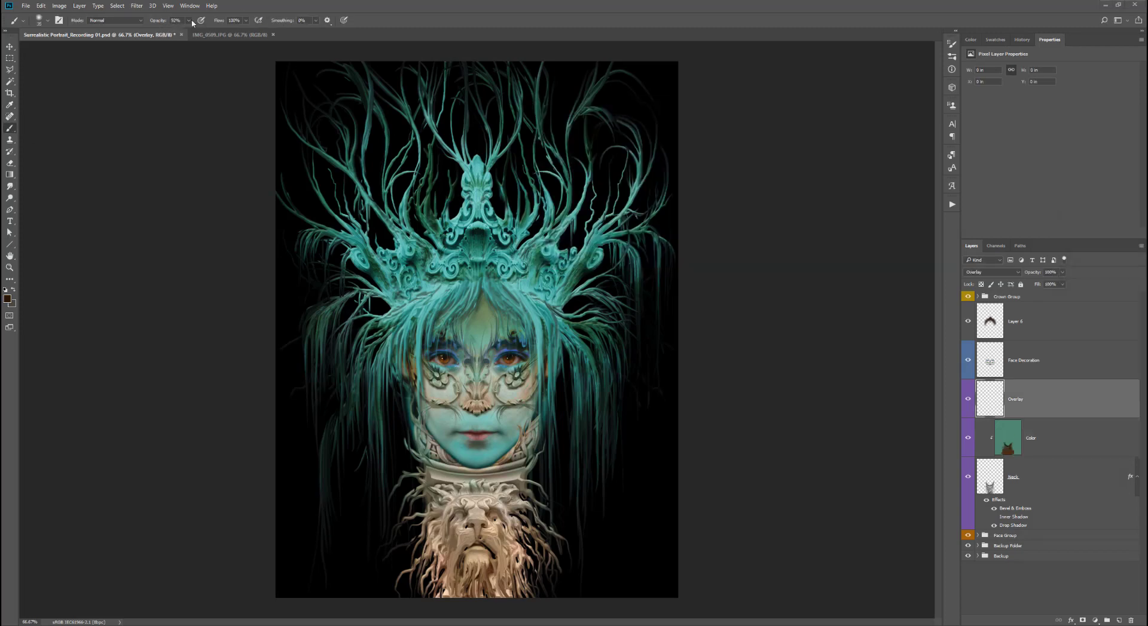
click(189, 21)
click(162, 30)
ctrl+click(991, 487)
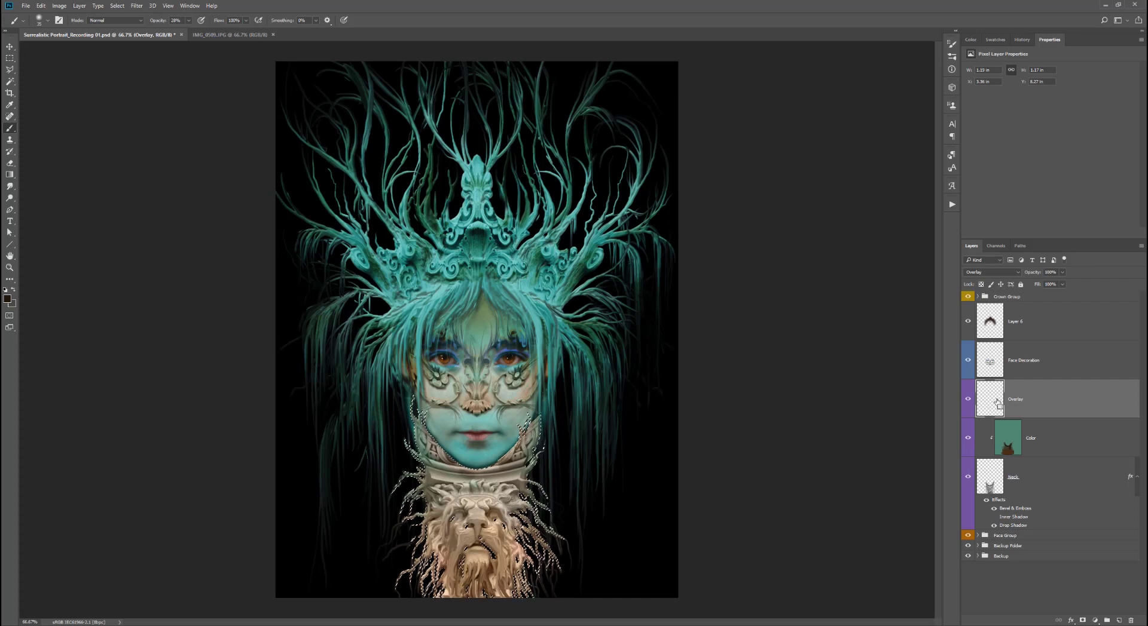
key(ctrl+h)
drag(433, 439, 491, 471)
mouse_move(497, 469)
mouse_down()
mouse_move(522, 435)
mouse_move(478, 471)
mouse_up()
mouse_move(429, 443)
mouse_down()
mouse_move(493, 475)
mouse_move(417, 420)
mouse_up()
mouse_move(524, 452)
mouse_down()
mouse_move(534, 424)
mouse_move(498, 465)
mouse_move(468, 476)
mouse_up()
- Pick a darker colour and paint more shading along the neck's top with a smaller brush
click(8, 299)
click(661, 180)
click(740, 126)
mouse_move(421, 419)
mouse_down()
mouse_move(452, 472)
mouse_move(431, 455)
mouse_up()
mouse_move(537, 413)
mouse_down()
mouse_move(492, 469)
mouse_move(509, 489)
mouse_move(524, 479)
mouse_up()
key(bracketleft)
key(bracketleft)
key(bracketleft)
key(bracketleft)
key(bracketleft)
key(bracketleft)
drag(529, 449, 519, 468)
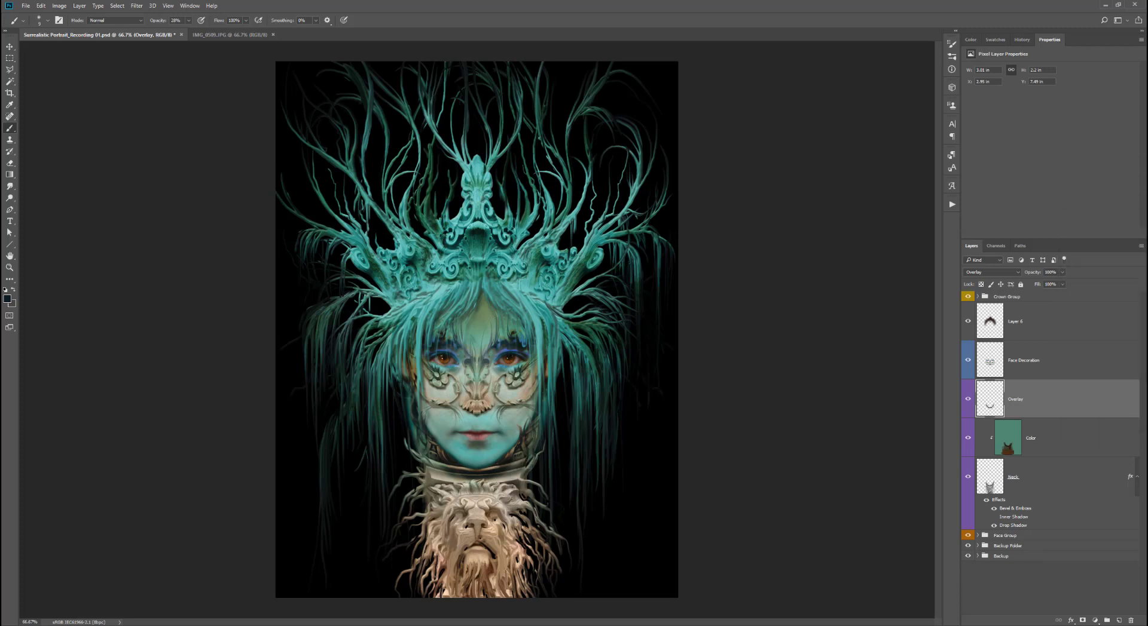
- Paint more shading over the neck on the Overlay layer at 10% brush opacity with a larger brush
drag(440, 467, 414, 454)
key(1)
key(bracketright)
key(bracketright)
key(bracketright)
key(bracketright)
mouse_move(554, 551)
mouse_down()
mouse_move(521, 574)
mouse_move(528, 592)
mouse_move(507, 569)
mouse_move(511, 504)
mouse_up()
- Pick a new foreground colour and paint additional shading across the lion corbel at lower brush opacity
click(8, 299)
click(744, 114)
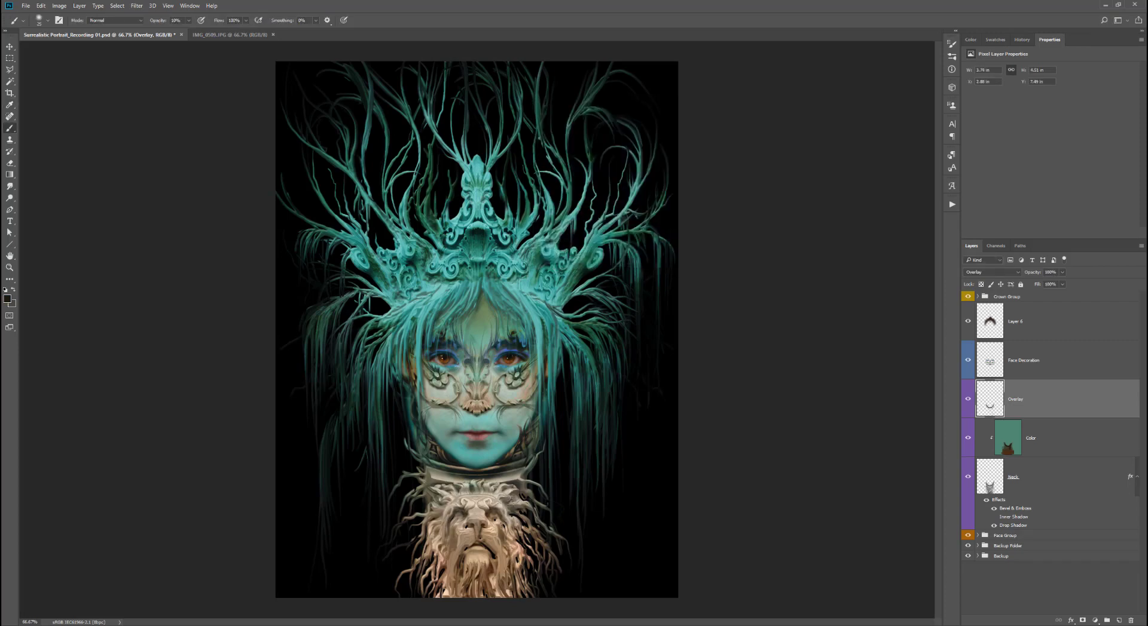
mouse_move(454, 535)
mouse_down()
mouse_move(495, 585)
mouse_move(424, 473)
mouse_move(420, 574)
mouse_move(407, 582)
mouse_move(444, 592)
mouse_up()
click(188, 21)
click(208, 30)
drag(519, 580, 520, 596)
drag(407, 505, 421, 476)
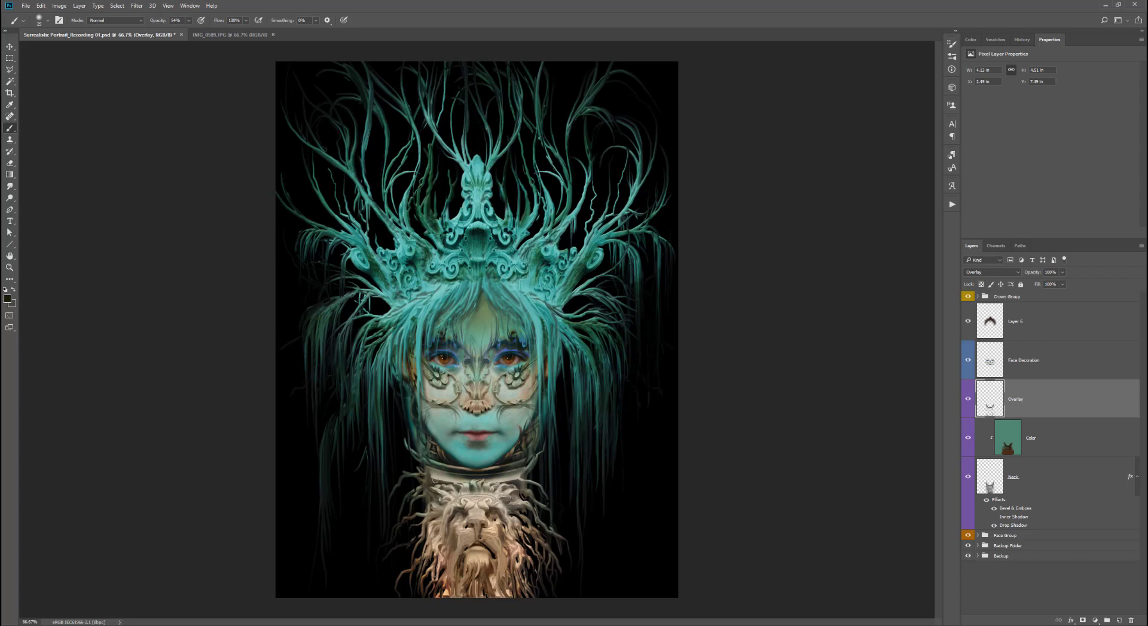
drag(531, 507, 543, 528)
drag(536, 518, 560, 537)
- Pick another colour and paint shading over the lower part of the lion corbel
click(8, 299)
click(743, 114)
drag(430, 544, 424, 567)
mouse_move(520, 551)
mouse_down()
mouse_move(519, 593)
mouse_move(492, 598)
mouse_up()
drag(465, 581, 447, 598)
drag(451, 557, 440, 597)
- Switch the Overlay layer's blend mode to Soft Light, then to Hard Light
click(992, 272)
click(973, 366)
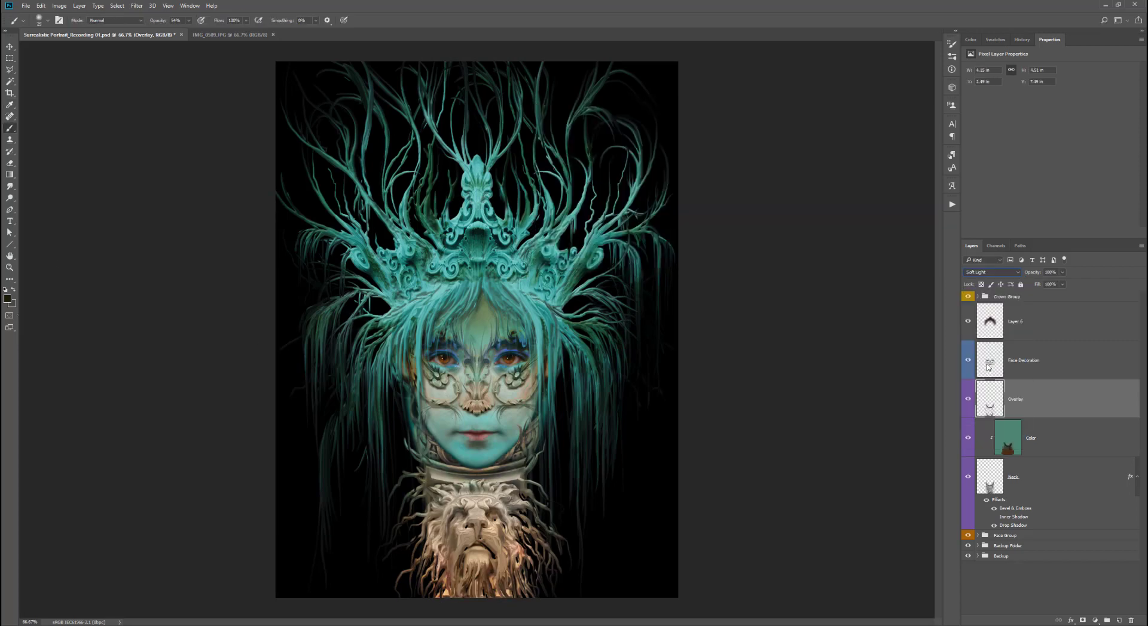
click(992, 272)
click(974, 372)
- Paint more shading on the neck with the brush set to 8% opacity
mouse_move(429, 519)
mouse_down()
mouse_move(423, 559)
mouse_move(439, 562)
mouse_up()
key(0)
key(8)
drag(440, 548, 444, 577)
- Erase parts of the neck shading with the Eraser at 51% opacity
key(e)
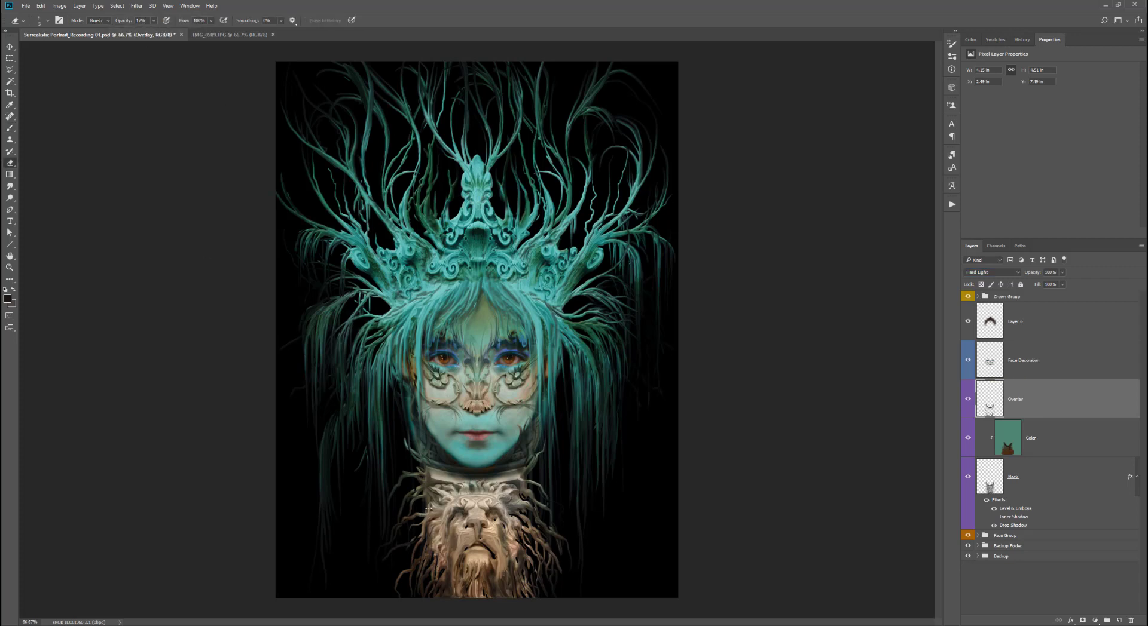
key(5)
key(1)
mouse_move(500, 517)
mouse_down()
mouse_move(502, 542)
mouse_move(448, 527)
mouse_up()
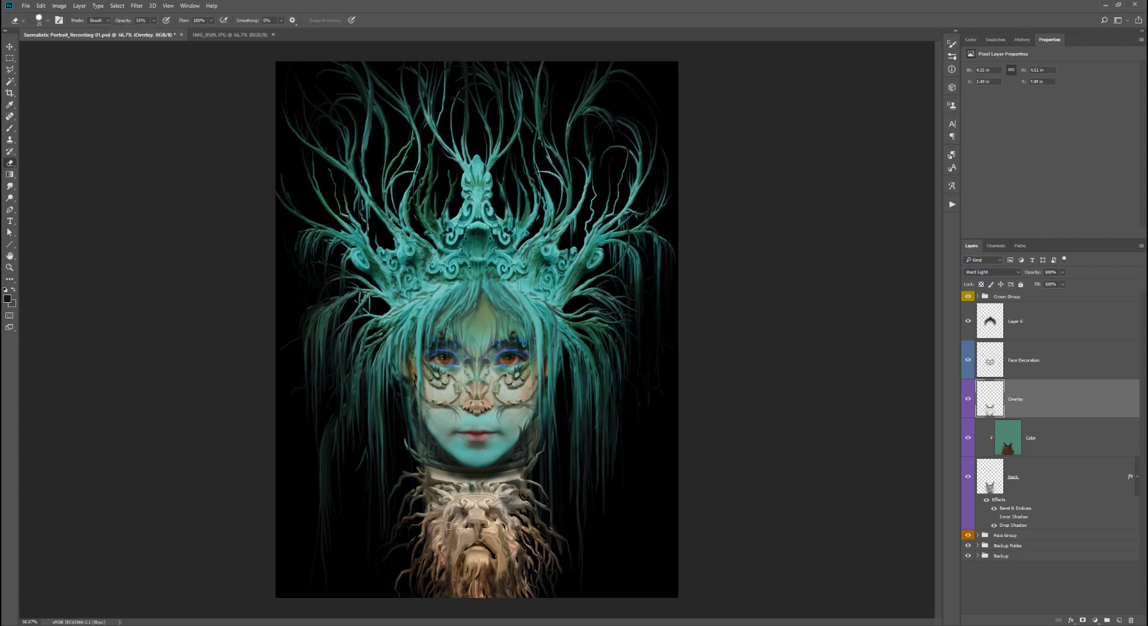
drag(461, 567, 456, 593)
drag(492, 571, 495, 589)
mouse_move(517, 481)
mouse_down()
mouse_move(440, 478)
mouse_move(426, 495)
mouse_up()
mouse_move(442, 556)
mouse_down()
mouse_move(455, 576)
mouse_move(513, 582)
mouse_up()
- Paint more shading on the neck with the brush at 39% and then 15% opacity
key(b)
key(3)
key(9)
mouse_move(526, 468)
mouse_down()
mouse_move(413, 451)
mouse_move(534, 439)
mouse_up()
key(1)
key(5)
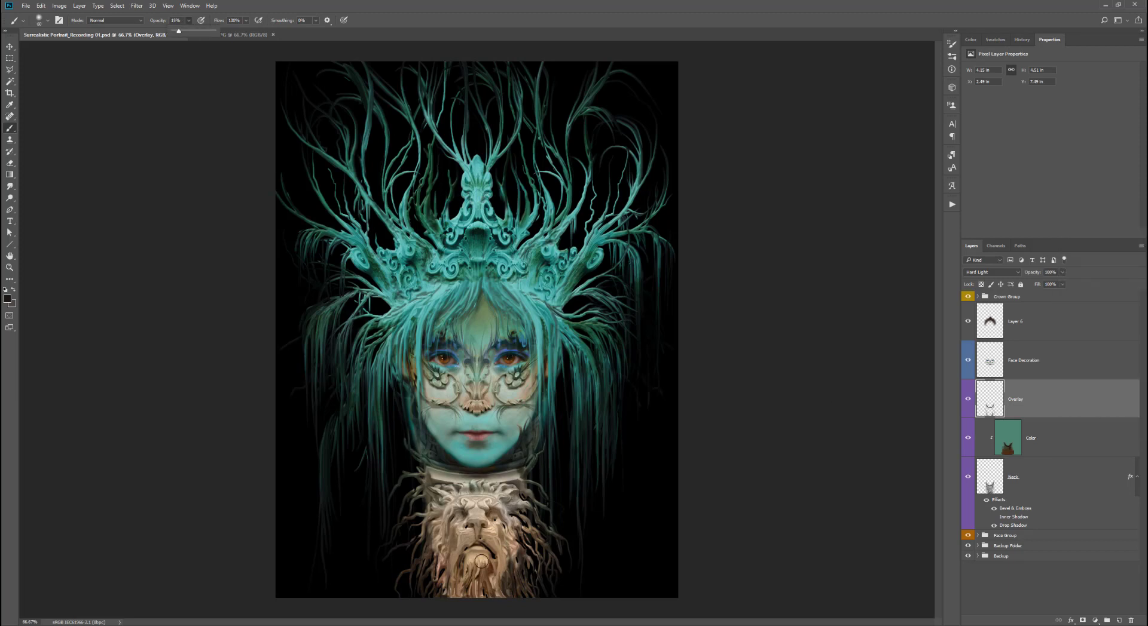
mouse_move(491, 522)
mouse_down()
mouse_move(479, 568)
mouse_move(442, 565)
mouse_up()
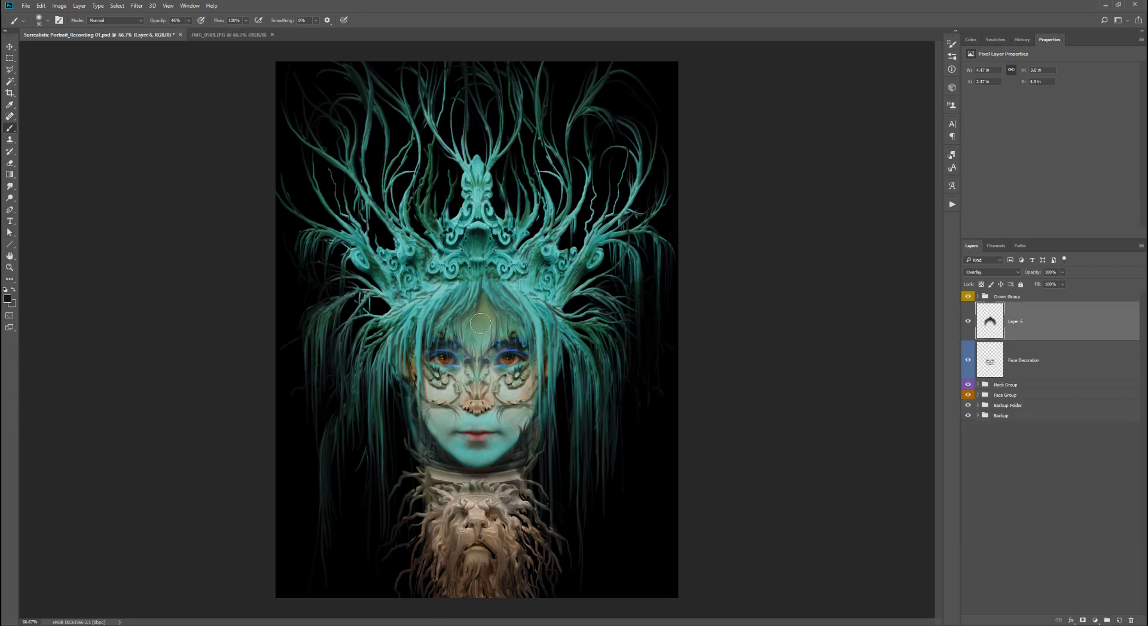
- Pick a new colour and paint on Layer 6 around the forehead and chin at 79% brush opacity
key(7)
key(9)
drag(170, 31, 177, 32)
click(7, 299)
click(740, 124)
drag(529, 413, 521, 443)
drag(527, 441, 506, 471)
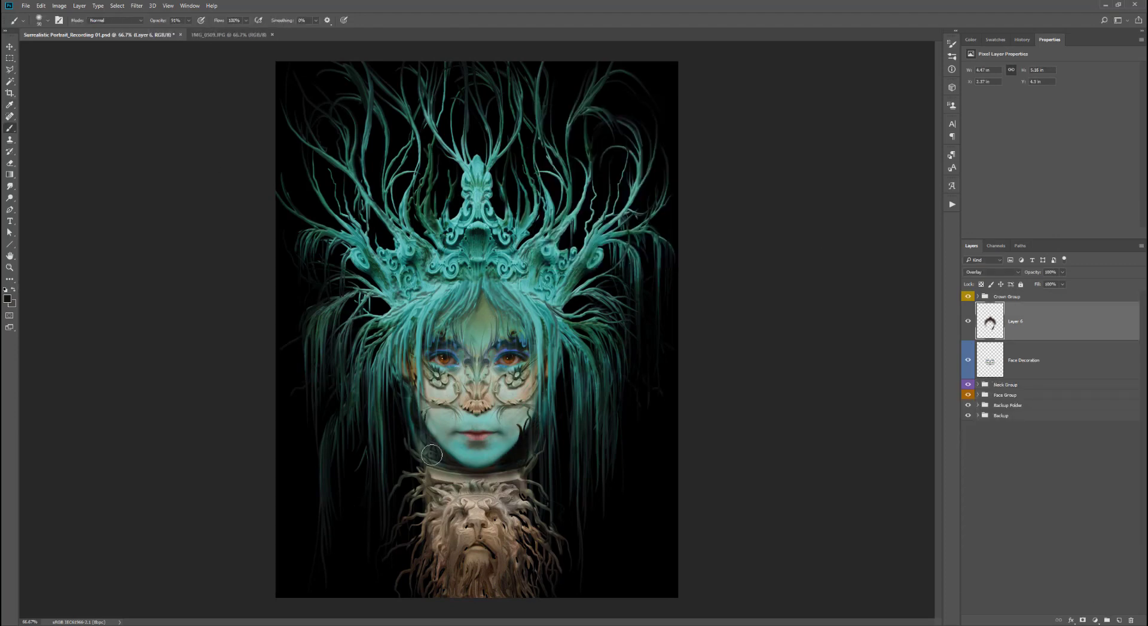
drag(432, 454, 423, 435)
- Expand the Neck Group, rename the Overlay layer to Darker Color and set its opacity to 89%
click(977, 385)
click(1052, 410)
double_click(1034, 410)
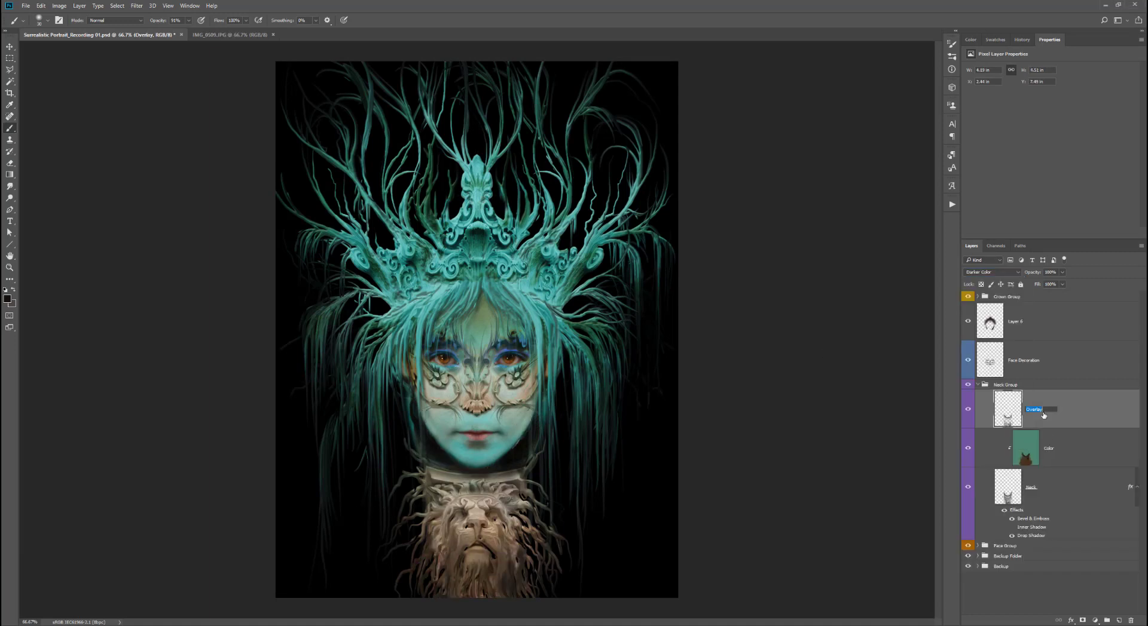
text(Darker Color)
key(Return)
drag(1067, 288, 1060, 286)
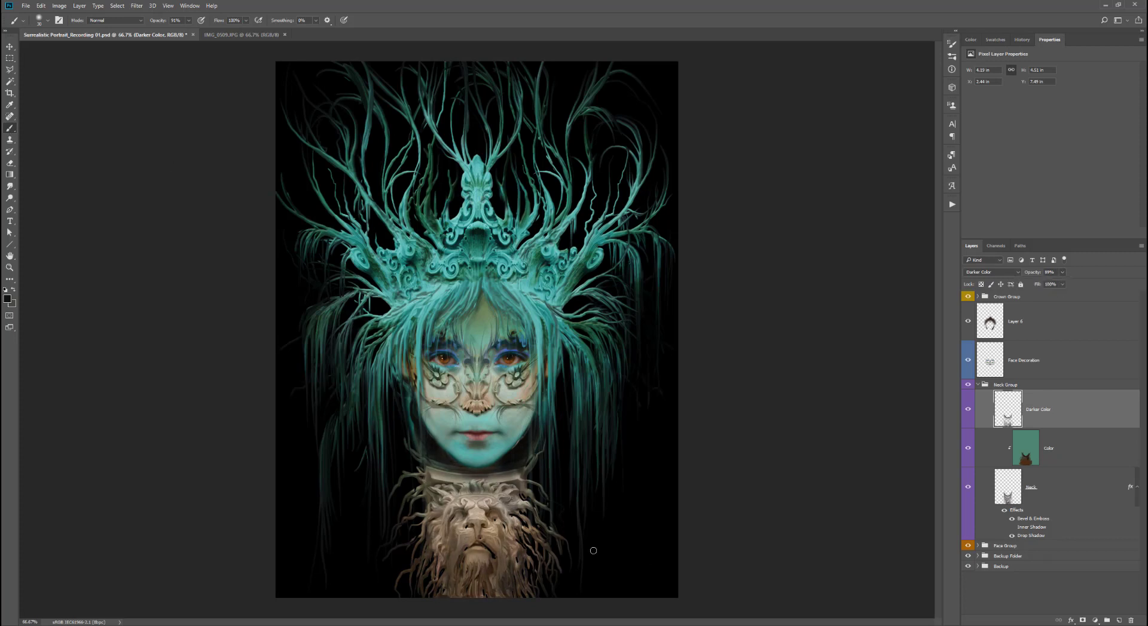
- Switch back to the brush and set its opacity to 12%
click(9, 163)
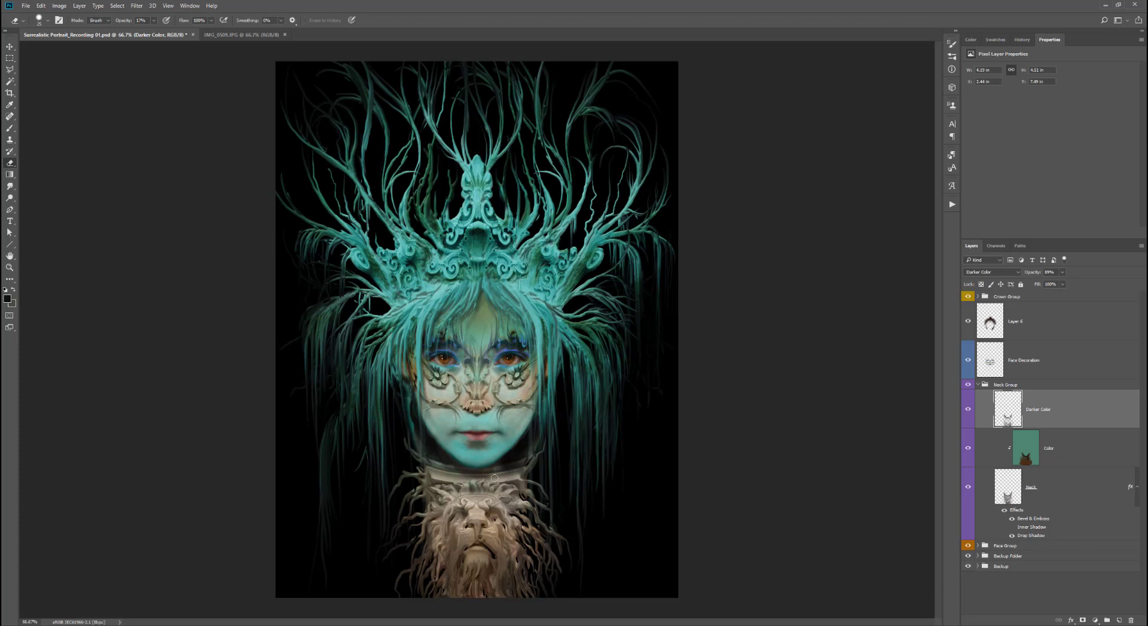
key(b)
click(189, 20)
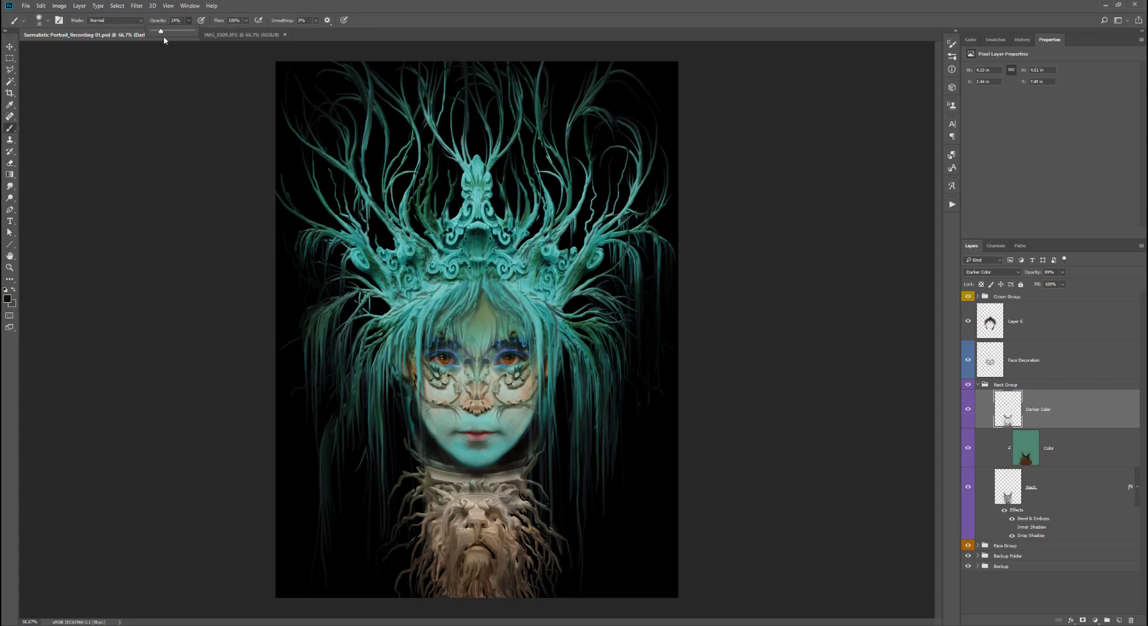
drag(164, 40, 157, 40)
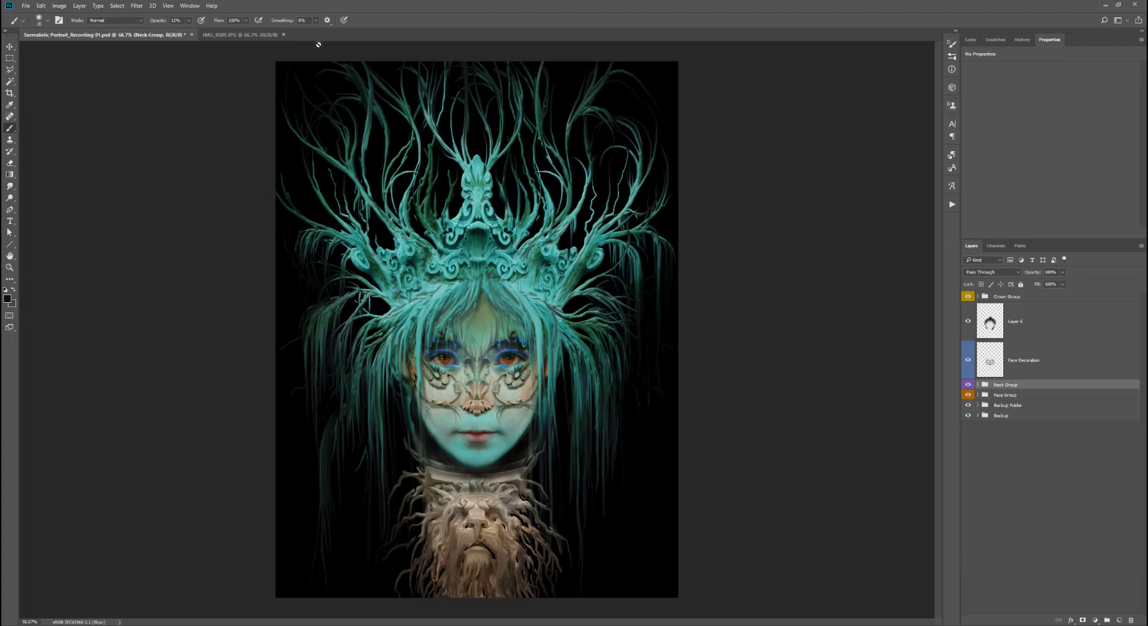
click(26, 6)
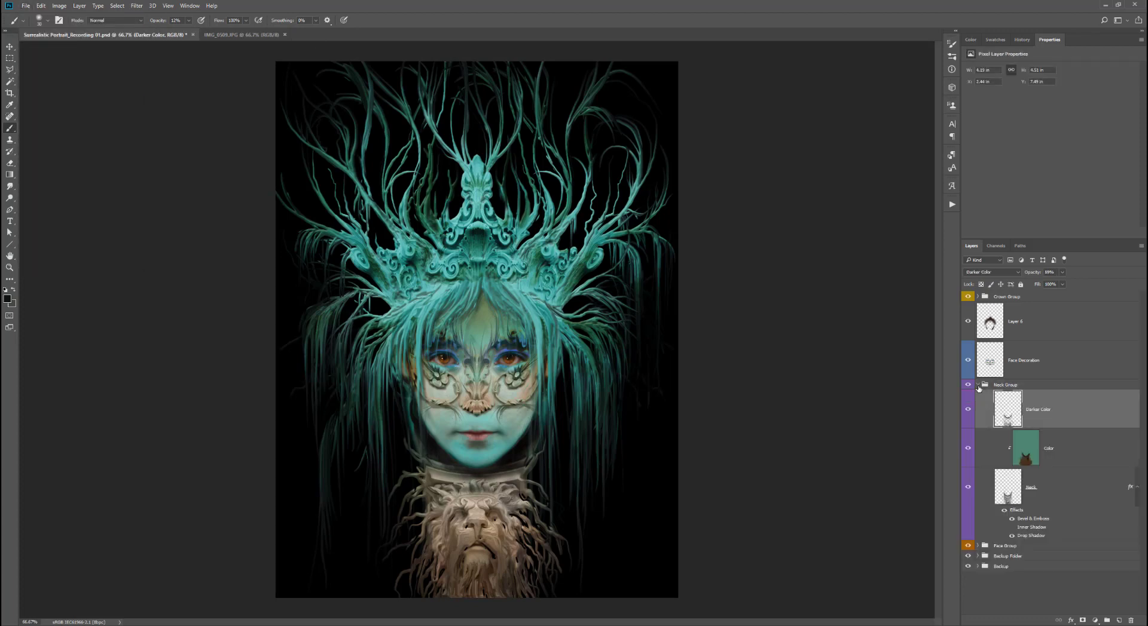